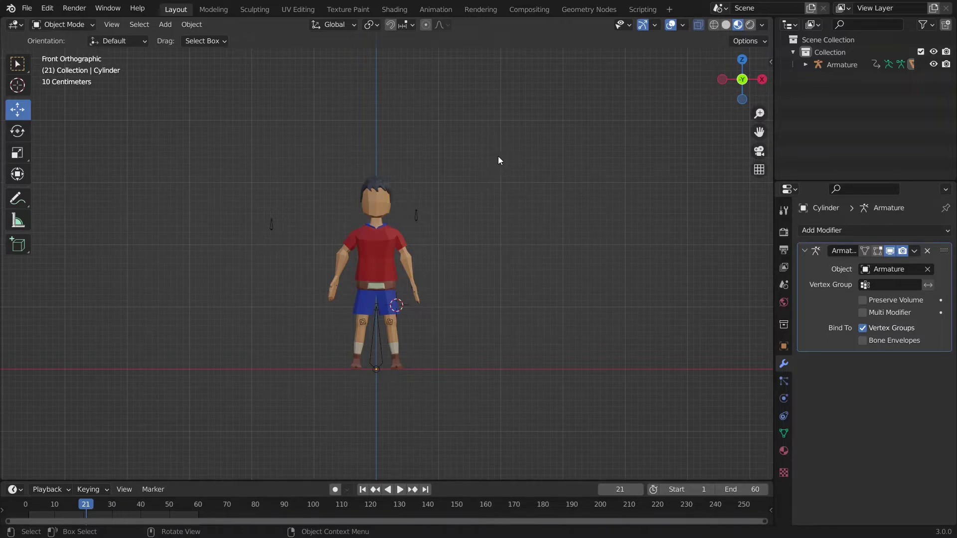
# Inspect the character mesh, its armature and the mesh's Armature modifier, leaving everything deselected
pyautogui.click(381, 211)
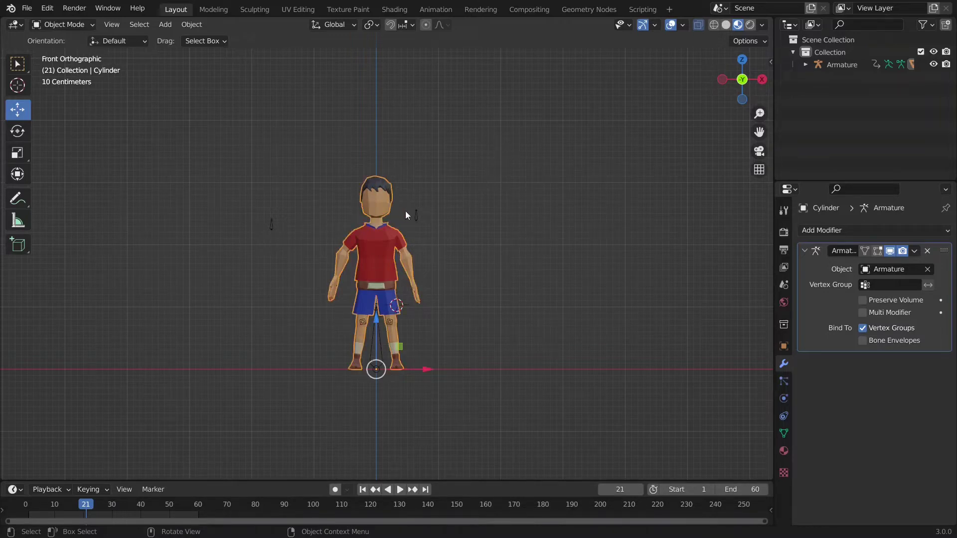
pyautogui.click(415, 214)
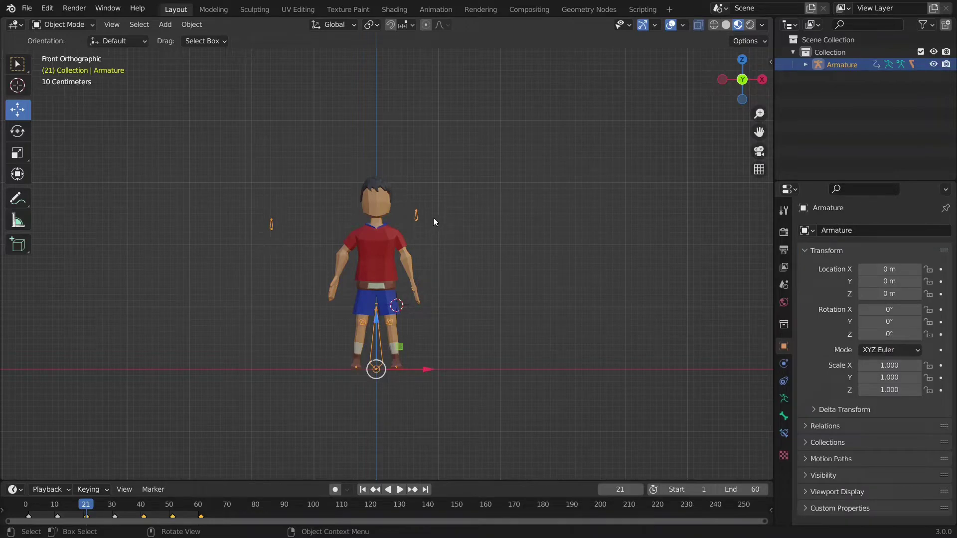
pyautogui.click(468, 212)
pyautogui.moveTo(487, 171); pyautogui.dragTo(259, 403)
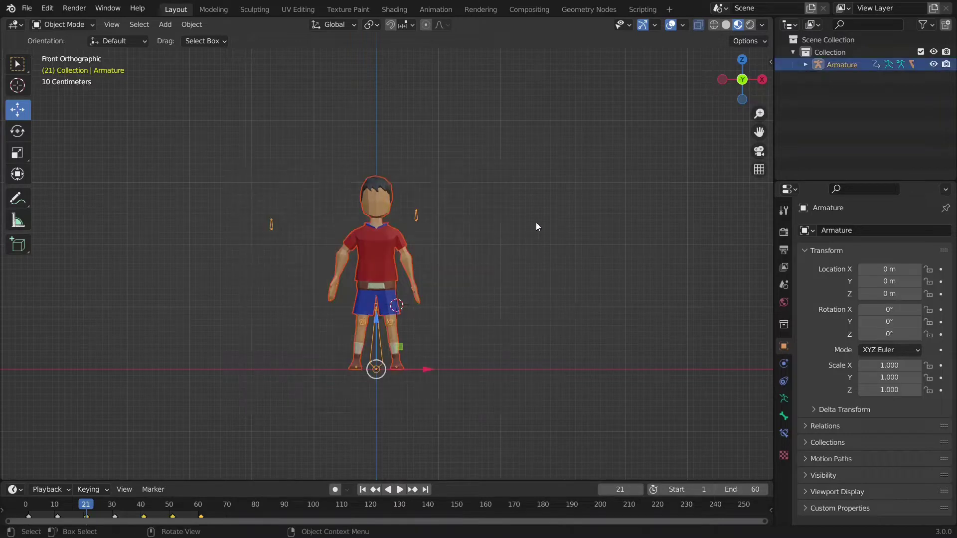
pyautogui.click(824, 76)
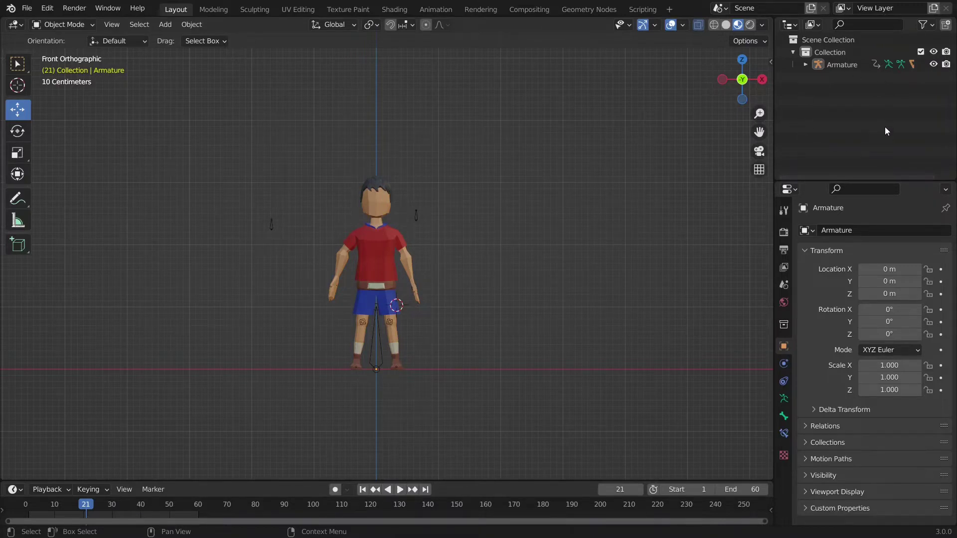
pyautogui.click(370, 241)
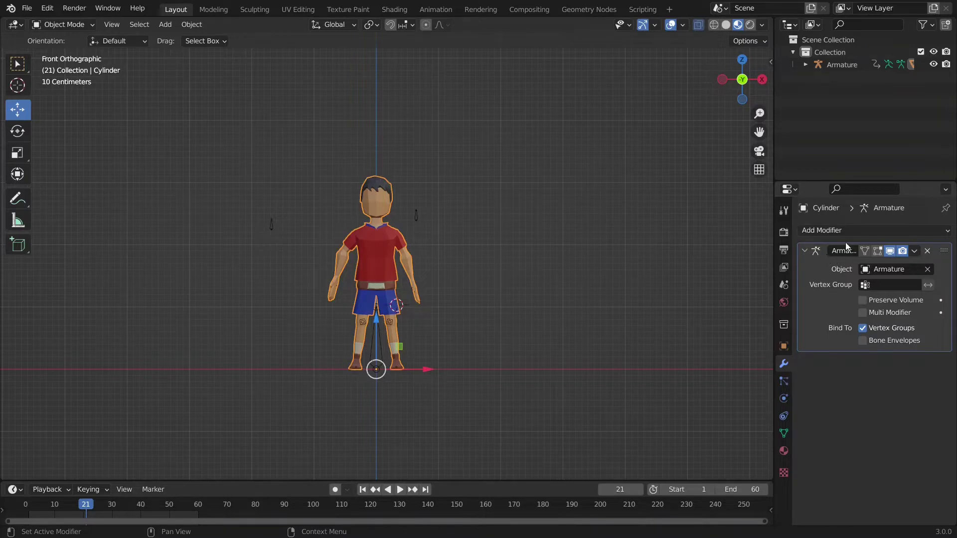
pyautogui.click(631, 233)
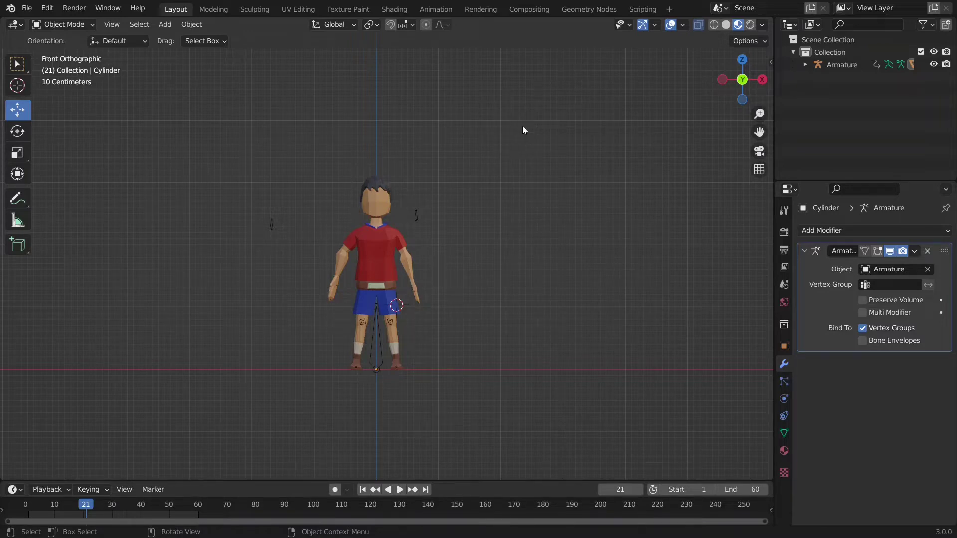
# Assign the existing Idel action to the character mesh in the Animation workspace and return to the Layout workspace
pyautogui.click(437, 9)
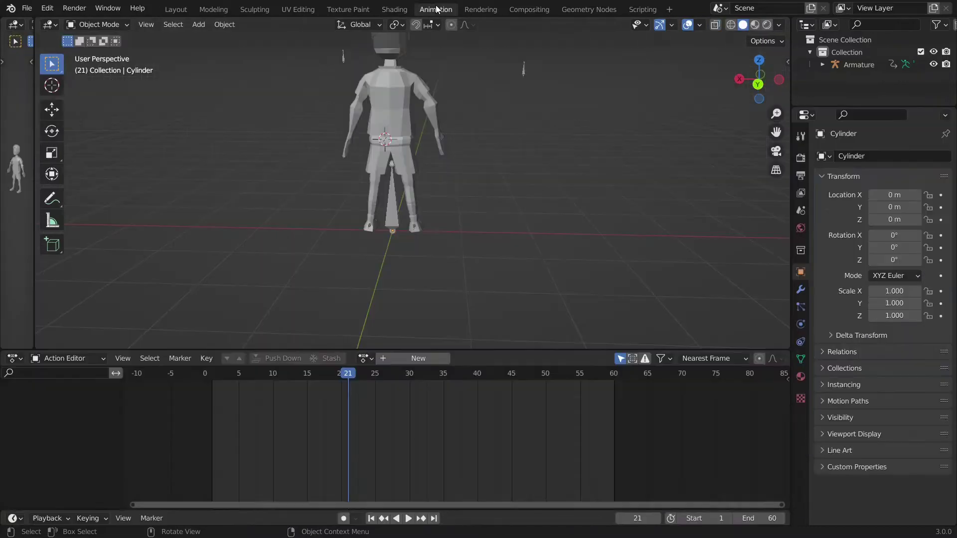
pyautogui.click(362, 358)
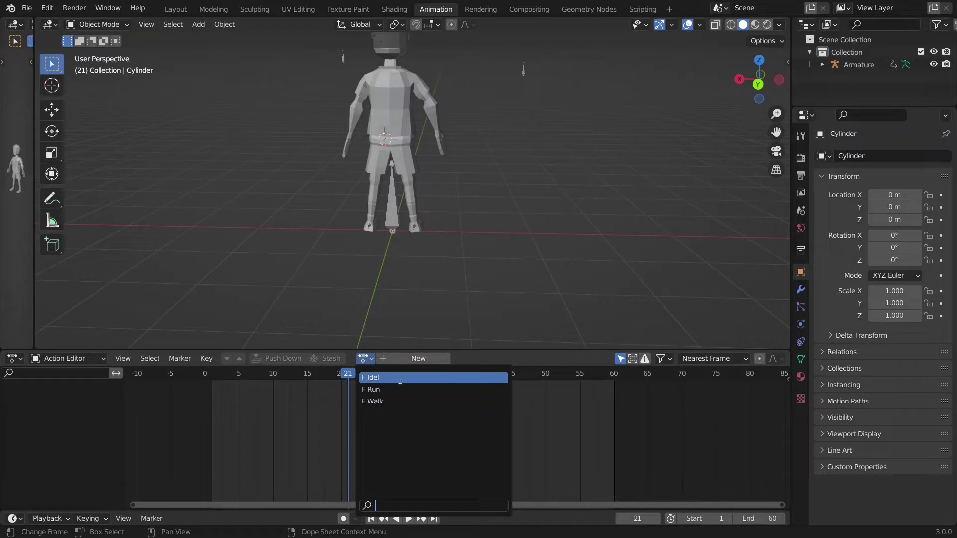
pyautogui.click(400, 378)
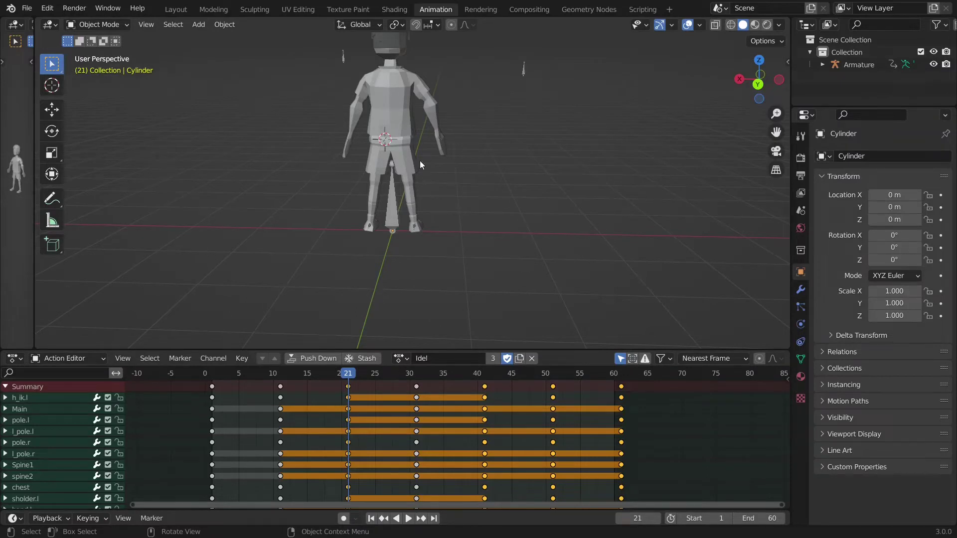
pyautogui.click(176, 9)
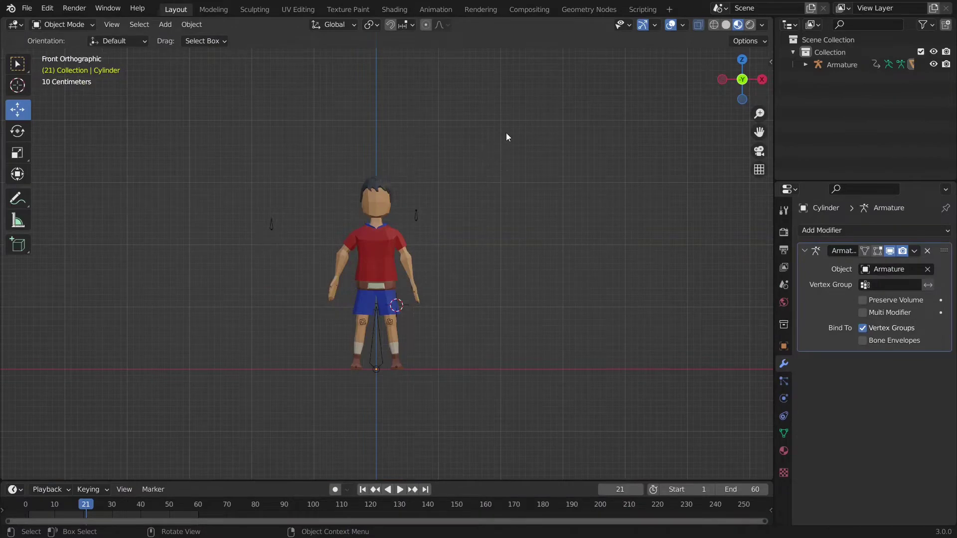
# Select the character mesh together with its armature and start an FBX export, keeping the file name Tutorial.fbx
pyautogui.moveTo(507, 133); pyautogui.dragTo(127, 417)
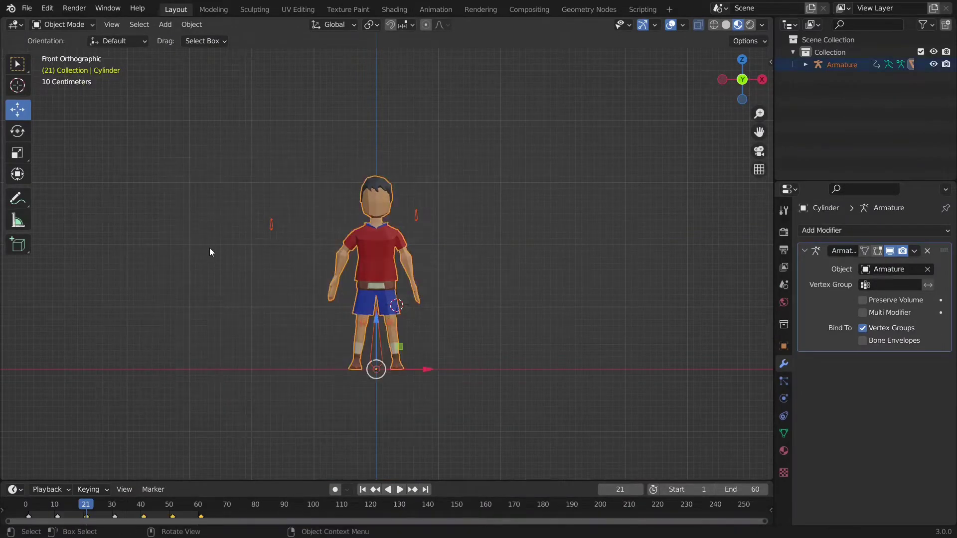
pyautogui.click(26, 8)
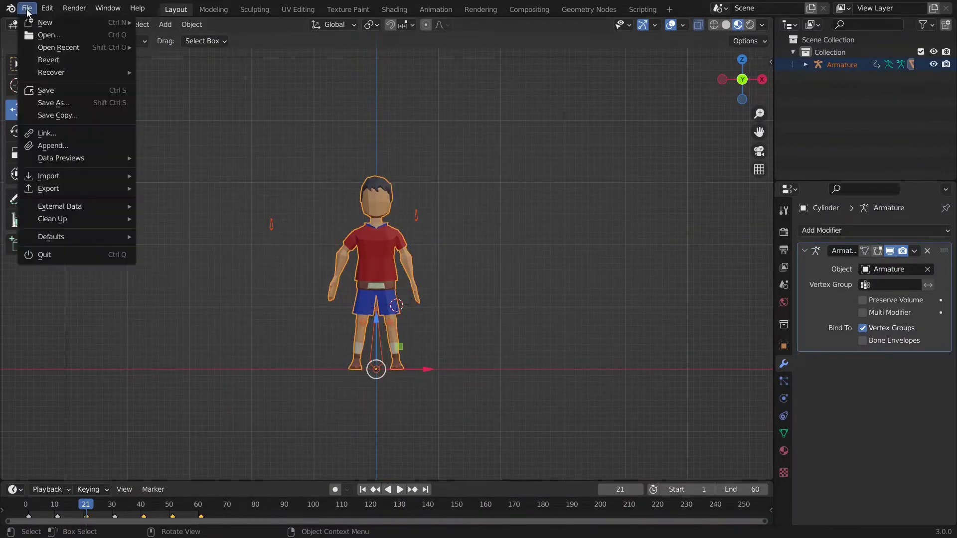
pyautogui.moveTo(86, 184)
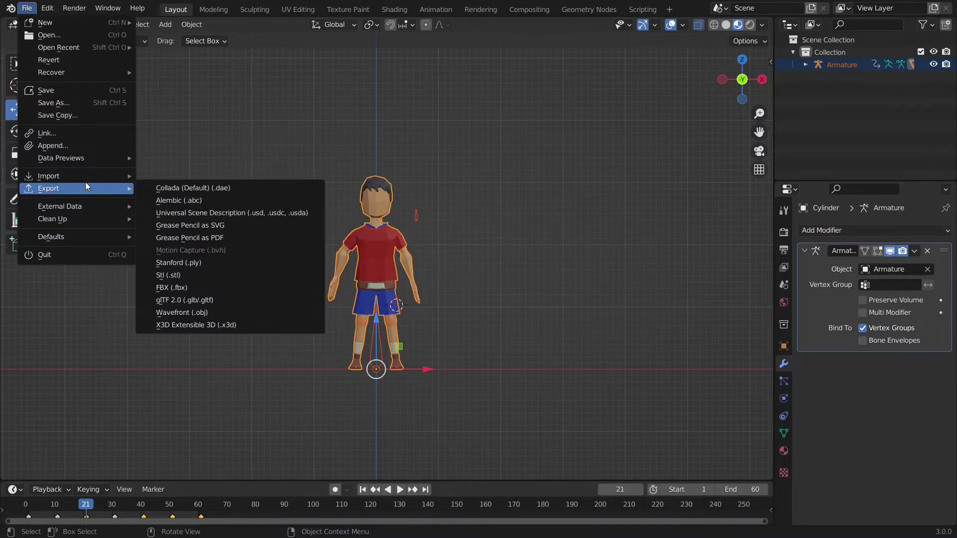
pyautogui.click(220, 287)
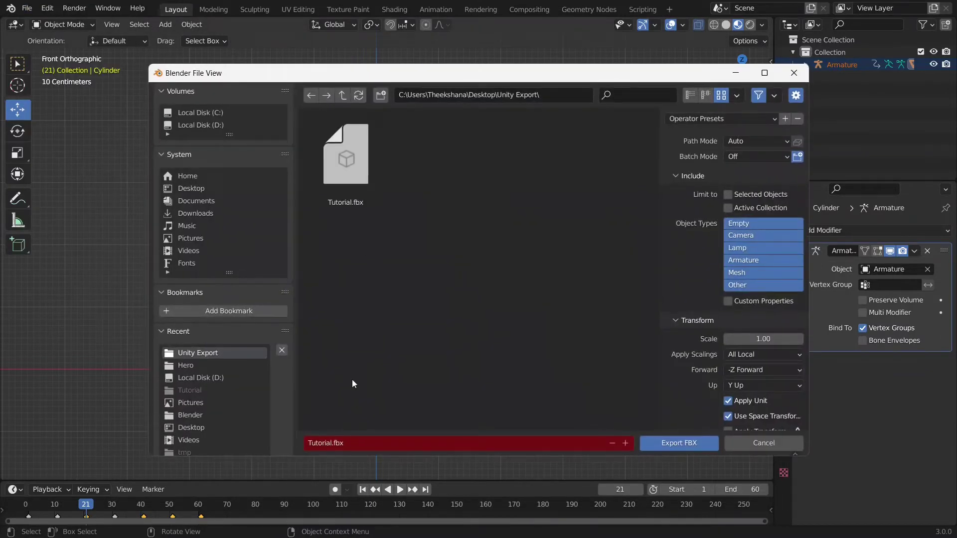
pyautogui.click(347, 443)
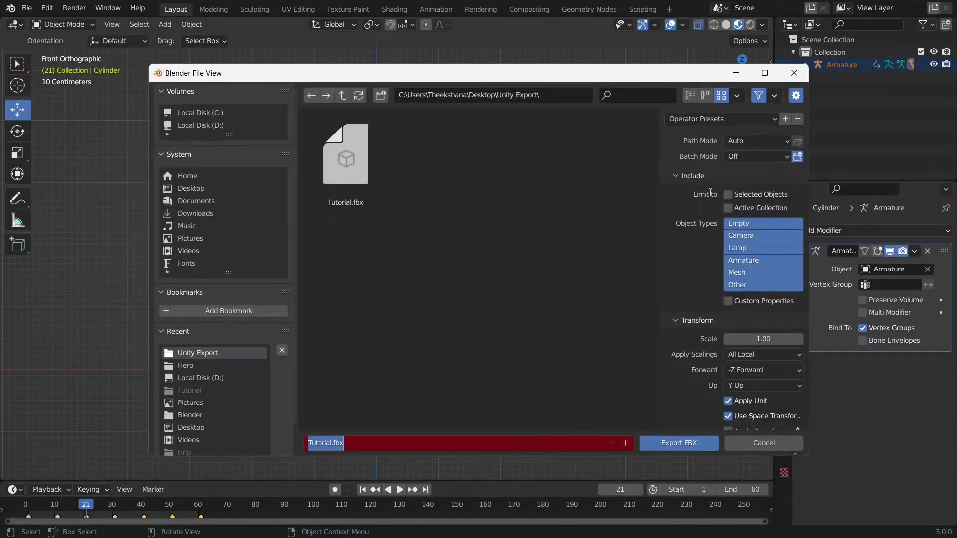
pyautogui.click(682, 185)
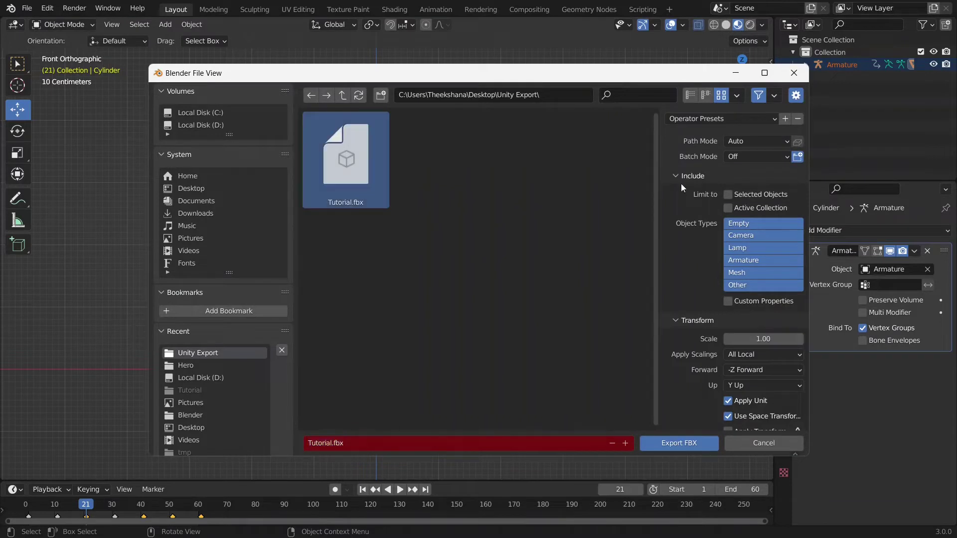
# Limit the FBX export to selected objects and the active collection, including only the Armature and Mesh object types
pyautogui.click(729, 198)
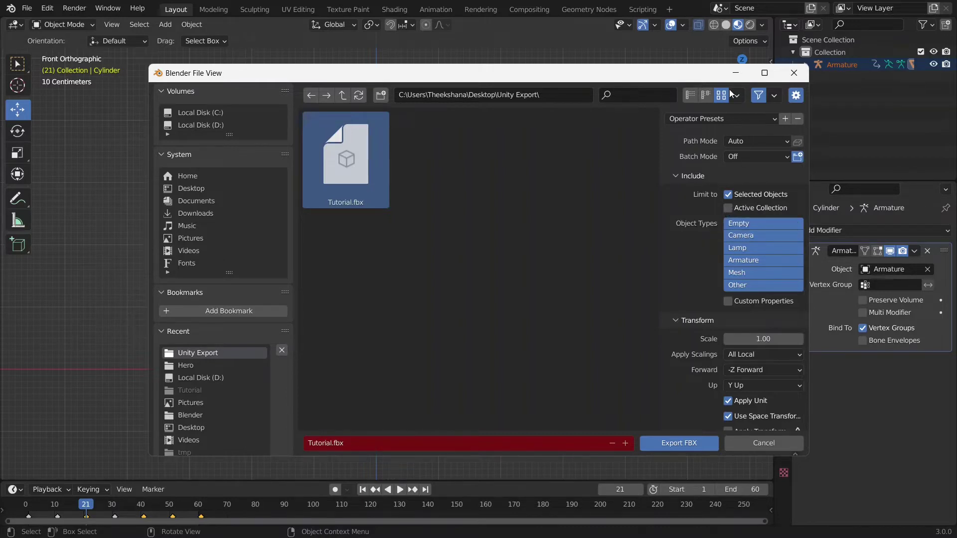
pyautogui.moveTo(693, 76); pyautogui.dragTo(599, 84)
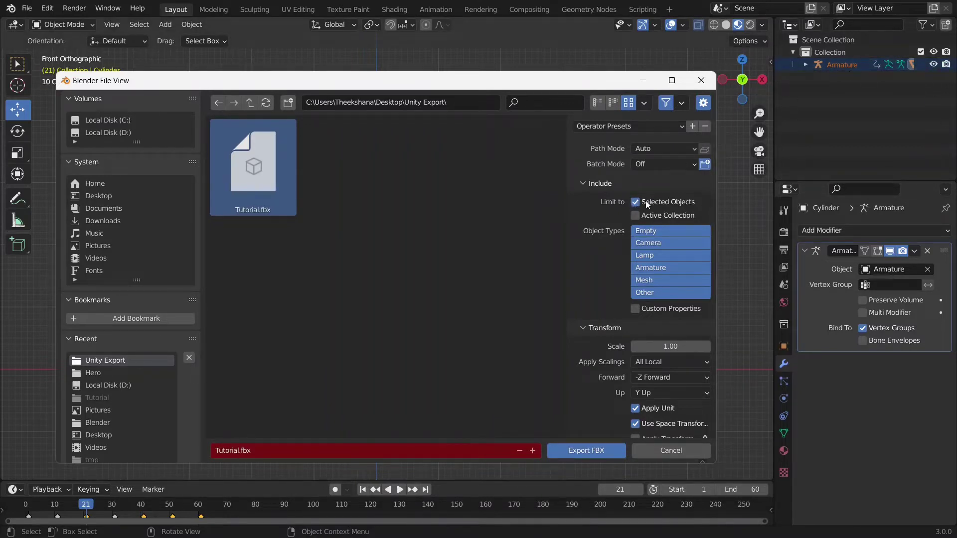
pyautogui.click(636, 215)
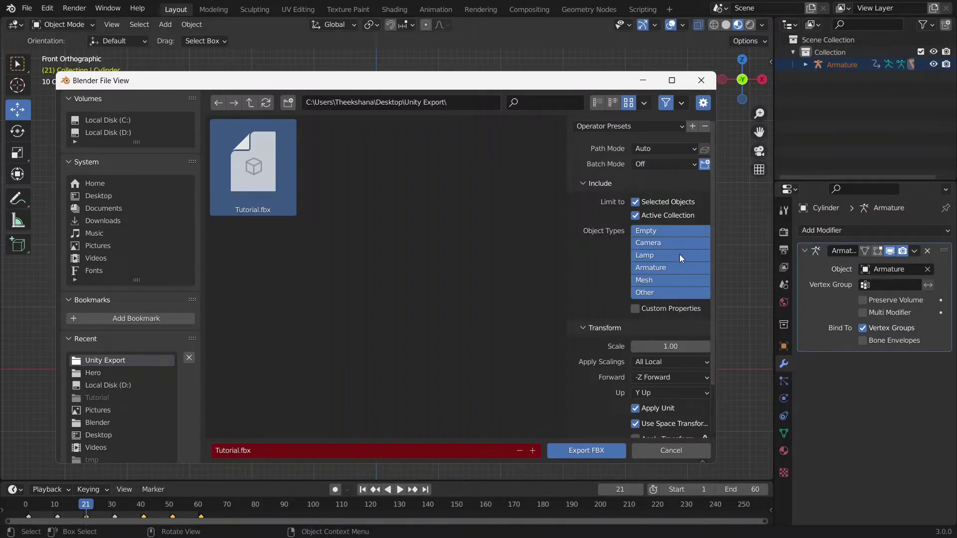
pyautogui.click(665, 265)
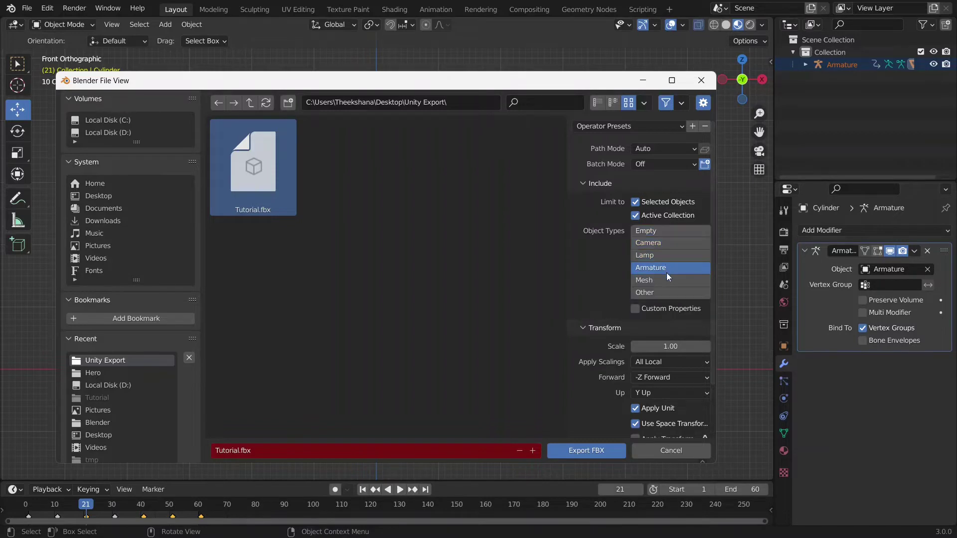
pyautogui.keyDown('shift'); pyautogui.click(667, 277); pyautogui.keyUp('shift')
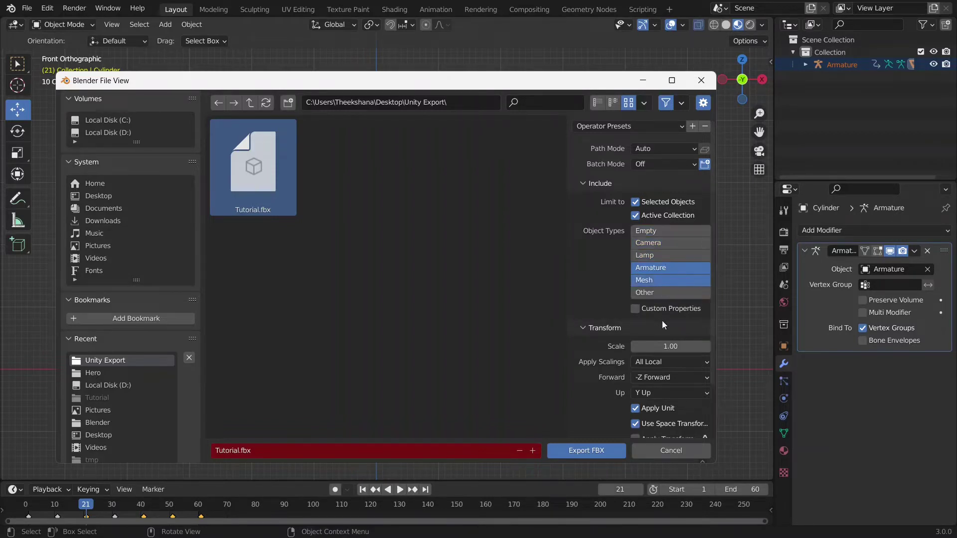
# Enable Only Deform Bones and disable Add Leaf Bones in the FBX export's armature settings
pyautogui.scroll(-3, 621, 330)
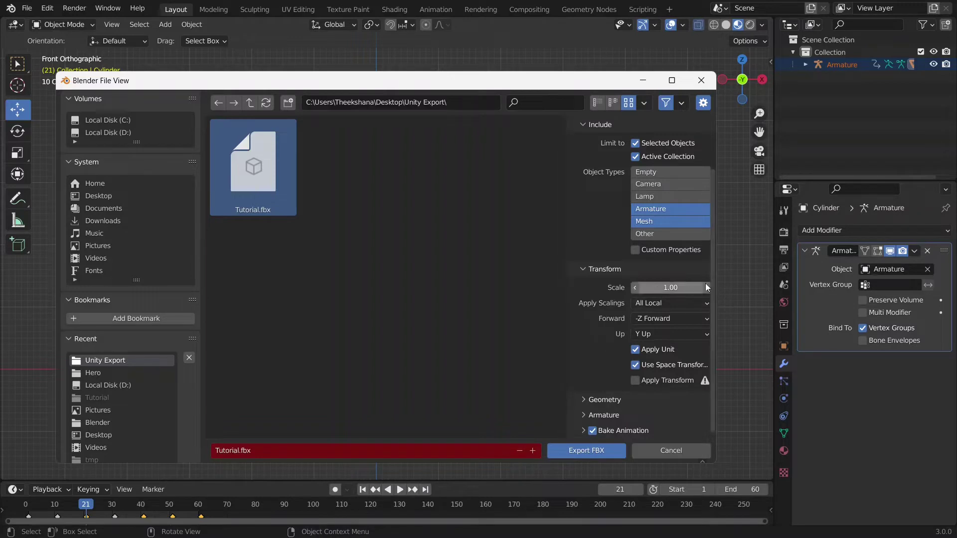
pyautogui.click(604, 400)
pyautogui.scroll(-4, 605, 394)
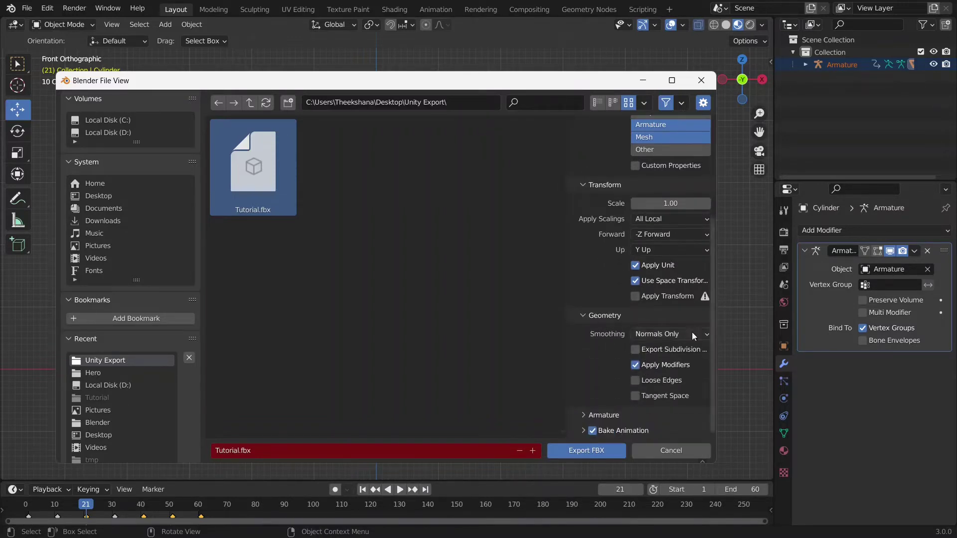
pyautogui.click(601, 415)
pyautogui.scroll(-4, 600, 415)
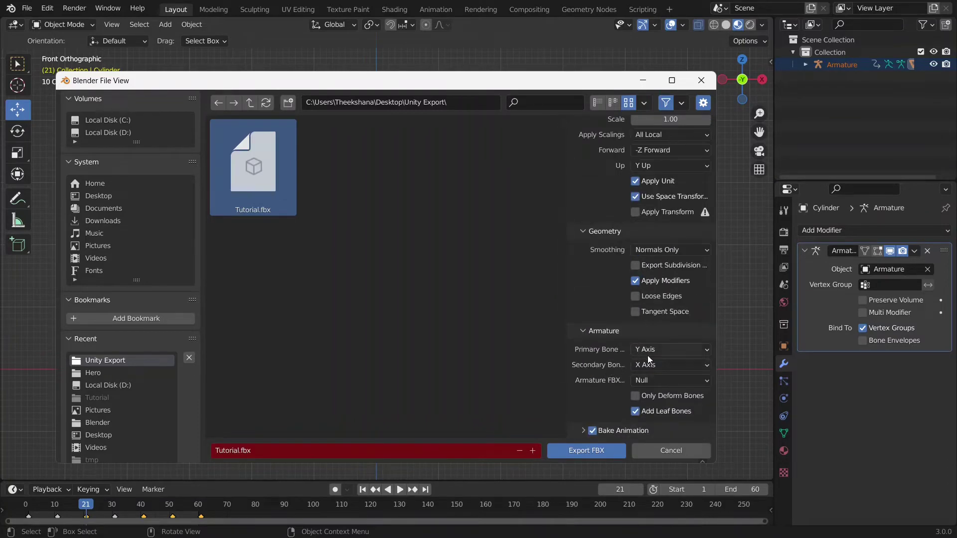
pyautogui.click(636, 397)
pyautogui.click(635, 413)
# Export the character as Tutorial.fbx into the Unity Export folder on the desktop, overwriting the existing file
pyautogui.click(463, 107)
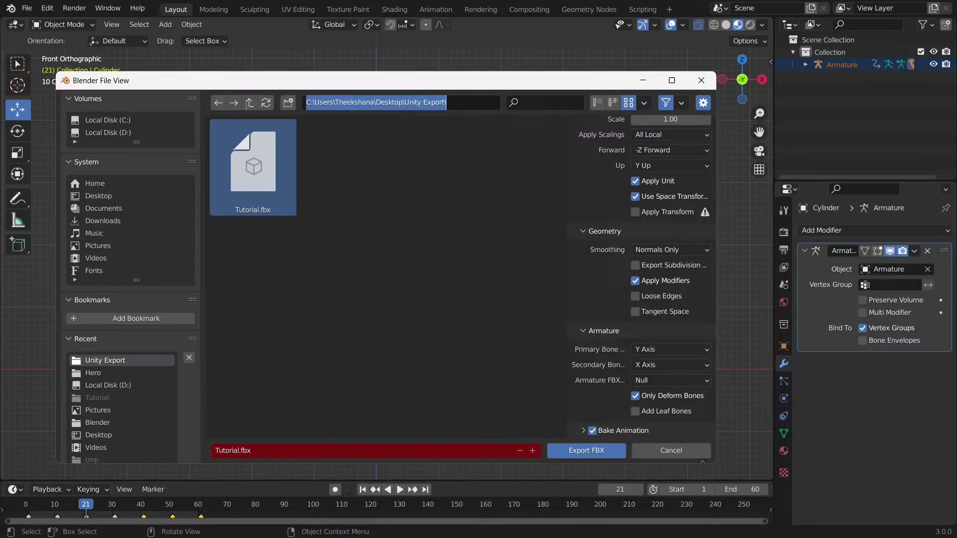
pyautogui.click(587, 450)
pyautogui.click(587, 451)
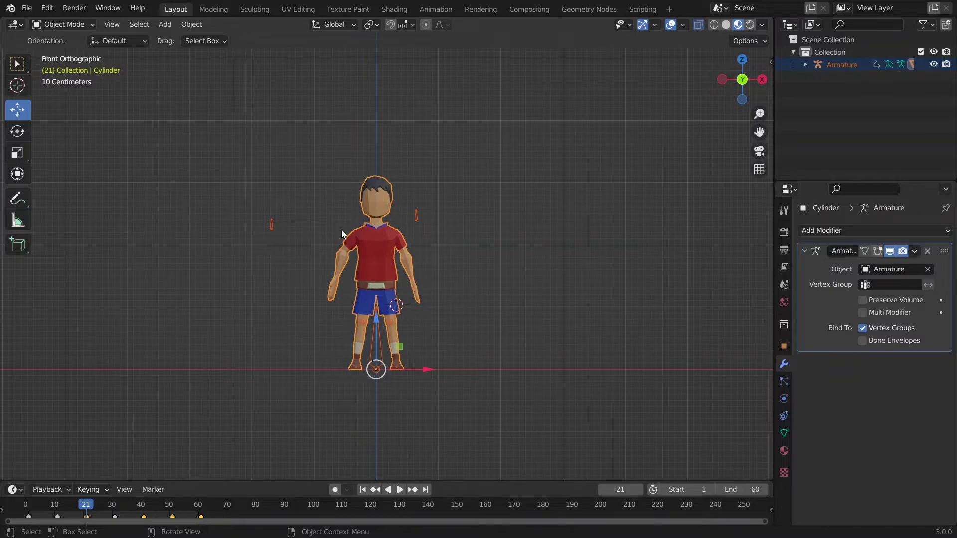
# Review the FBX export messages in the system console and hide the console again
pyautogui.click(118, 9)
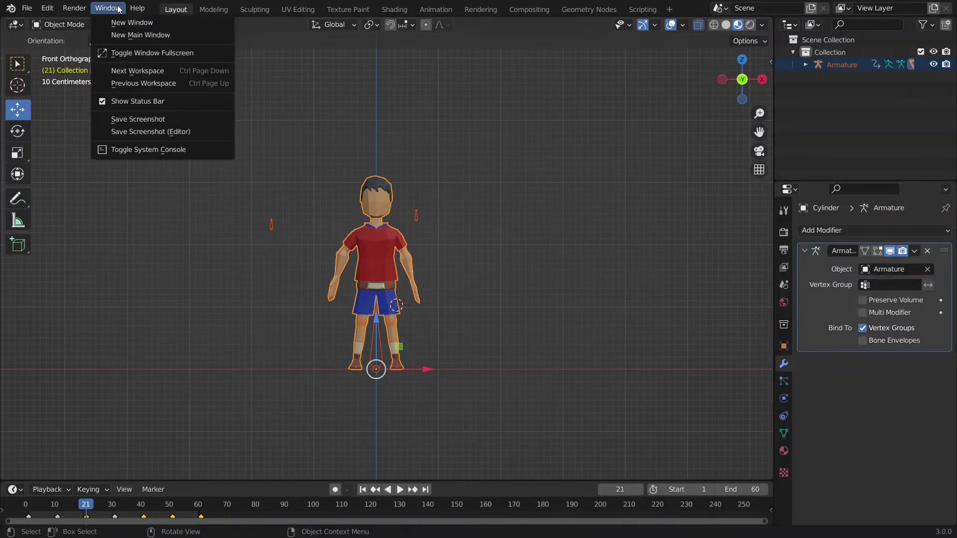
pyautogui.click(130, 150)
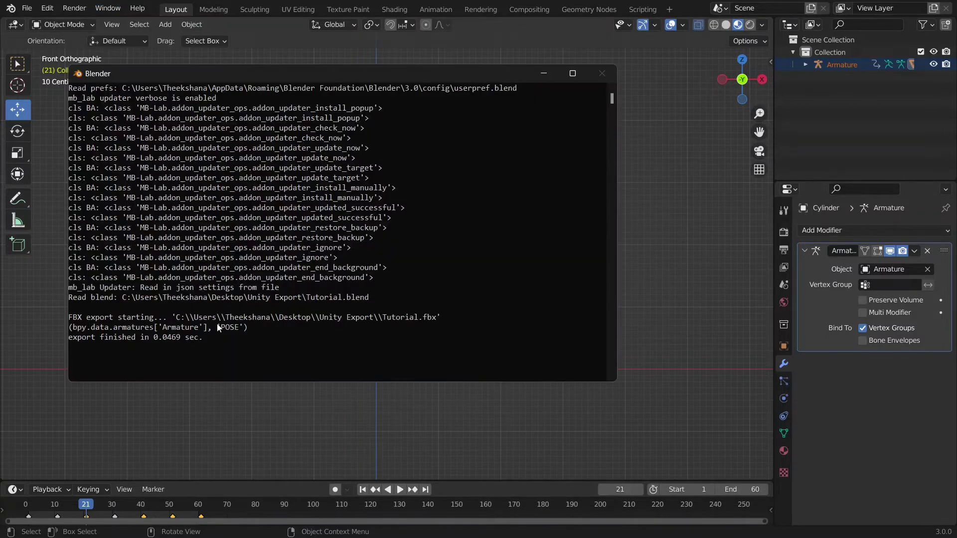
pyautogui.moveTo(217, 338); pyautogui.dragTo(48, 315)
pyautogui.click(82, 324)
pyautogui.click(197, 338)
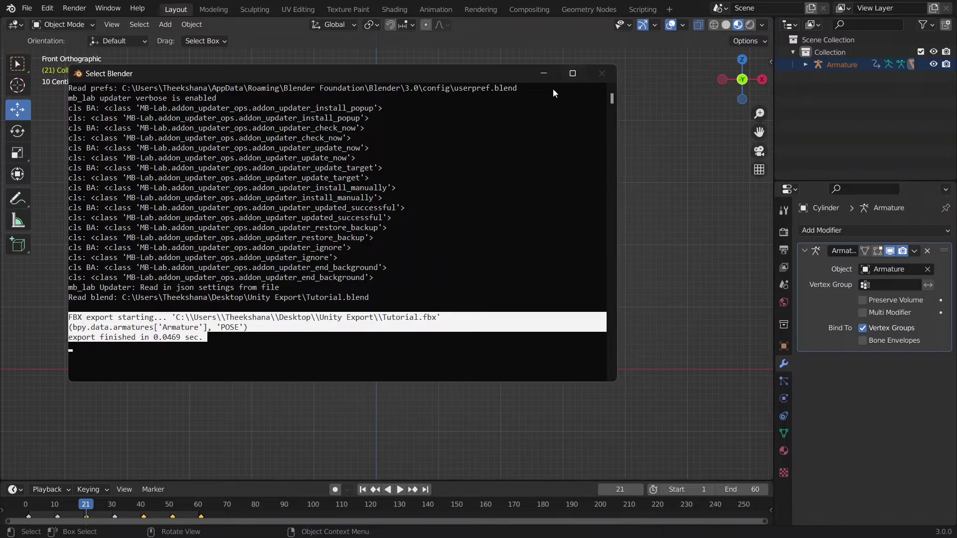
pyautogui.click(110, 7)
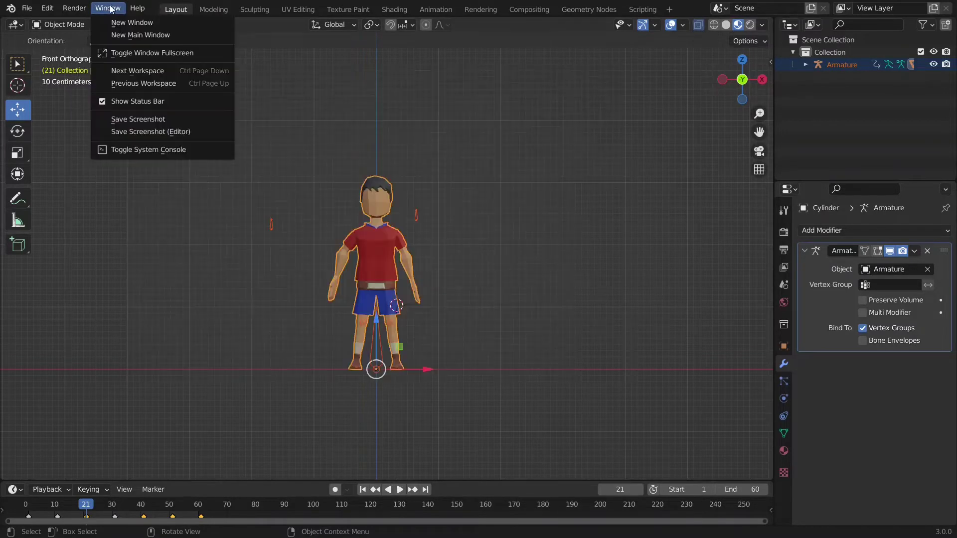
pyautogui.click(176, 150)
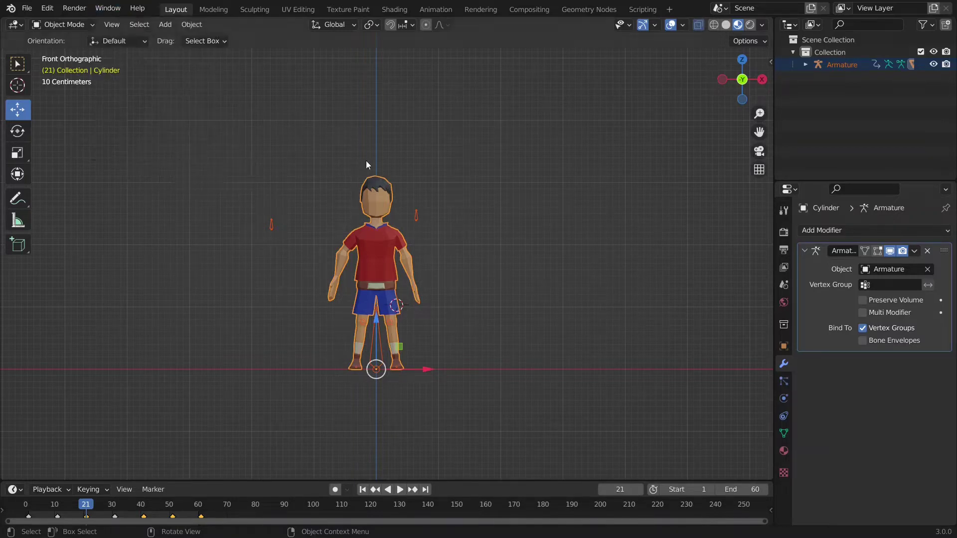
# Reselect the character mesh together with its armature and expand the Armature object's hierarchy
pyautogui.click(459, 158)
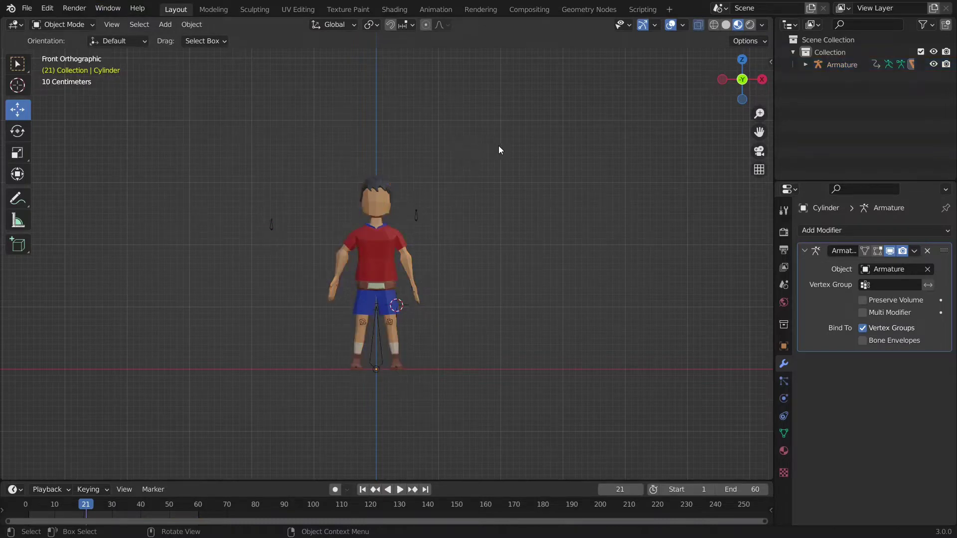
pyautogui.moveTo(498, 149); pyautogui.dragTo(228, 396)
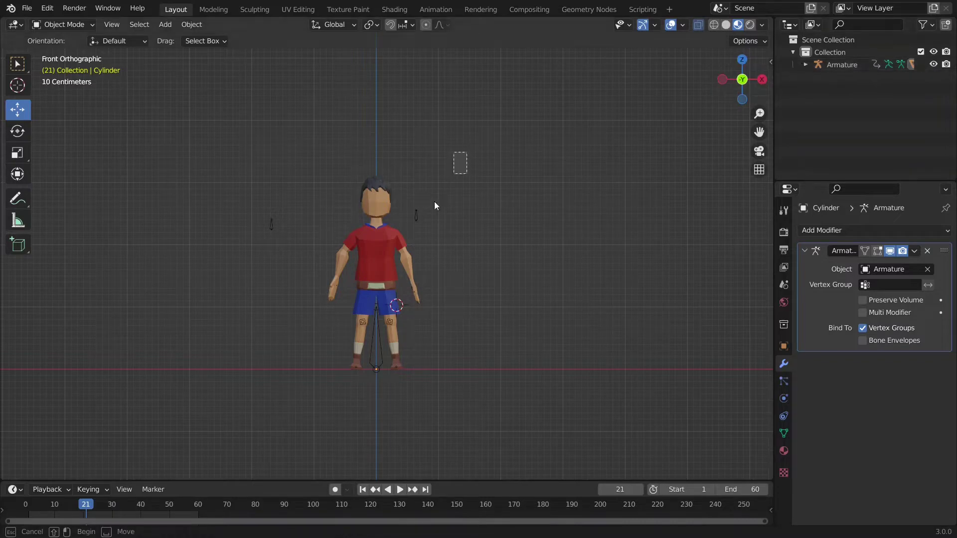
pyautogui.moveTo(468, 152); pyautogui.dragTo(218, 430)
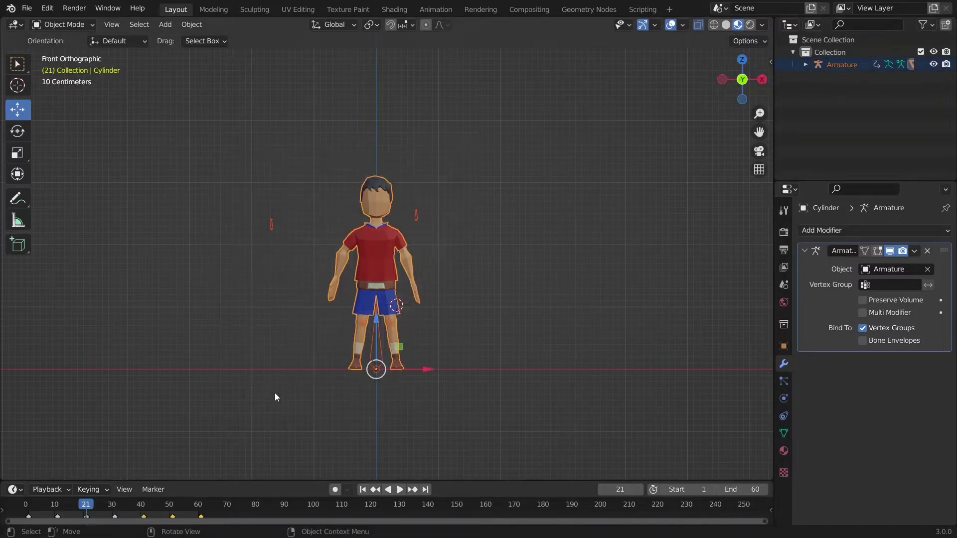
pyautogui.click(806, 65)
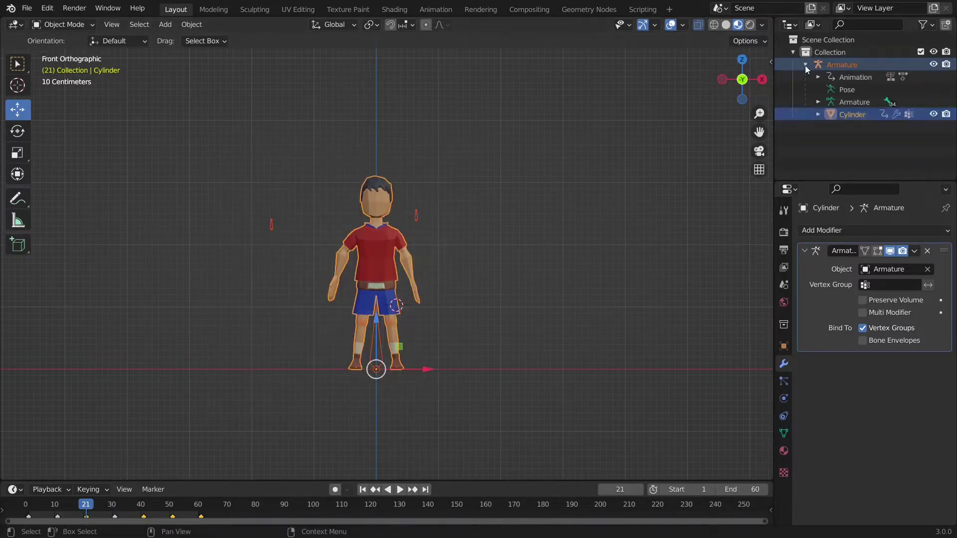
# Collapse the Armature object's hierarchy and reselect the character mesh together with its armature in the viewport
pyautogui.click(851, 117)
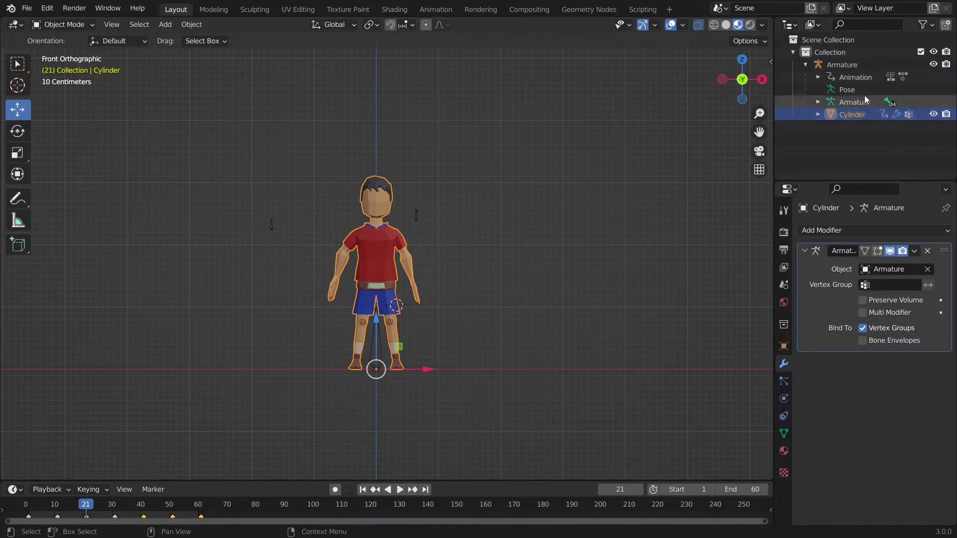
pyautogui.click(805, 65)
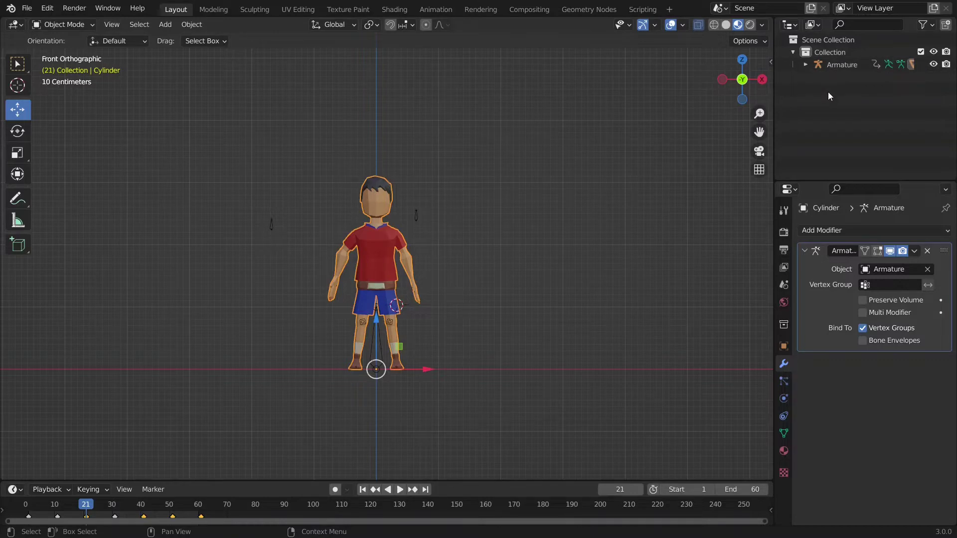
pyautogui.click(908, 166)
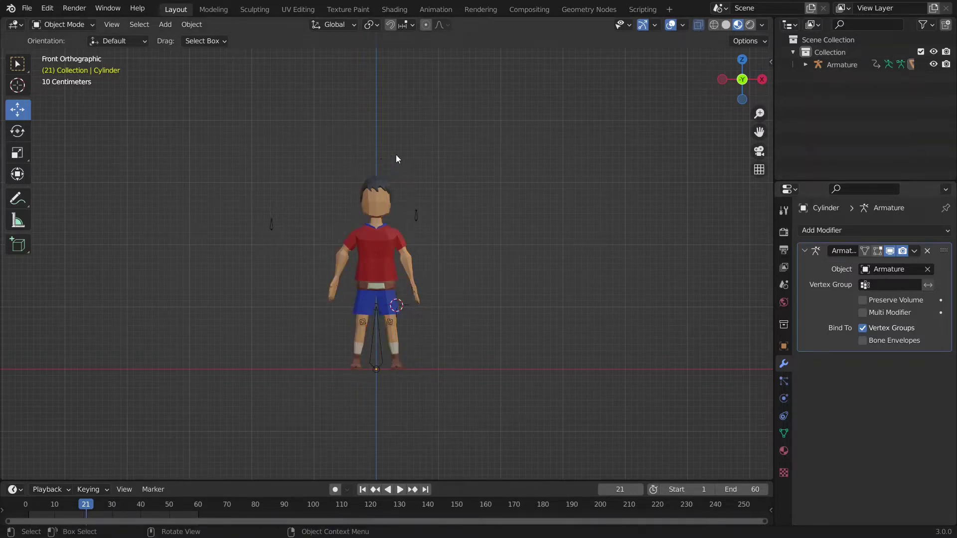
pyautogui.moveTo(549, 144); pyautogui.dragTo(224, 405)
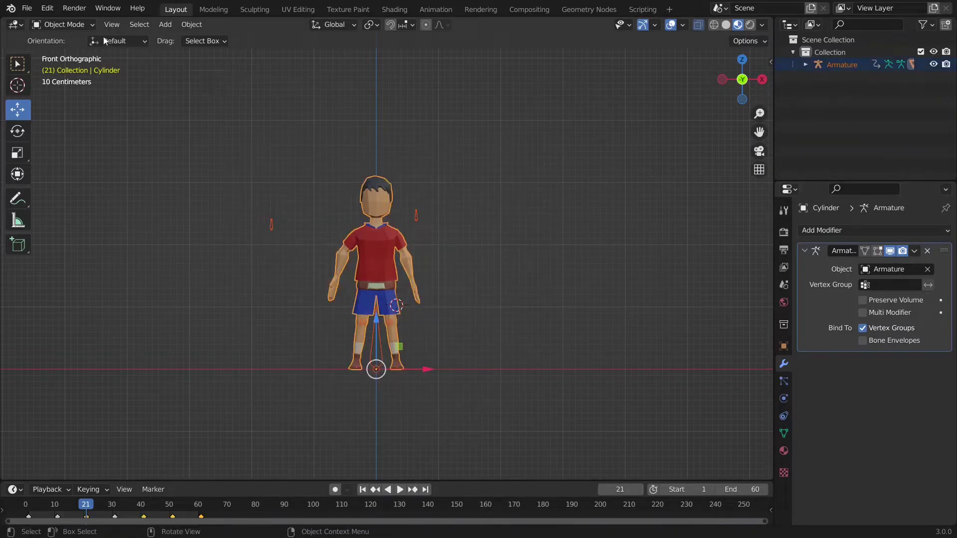
# Save the project as Tutorial.blend in the Unity Export folder on the desktop, overwriting the existing file
pyautogui.click(26, 8)
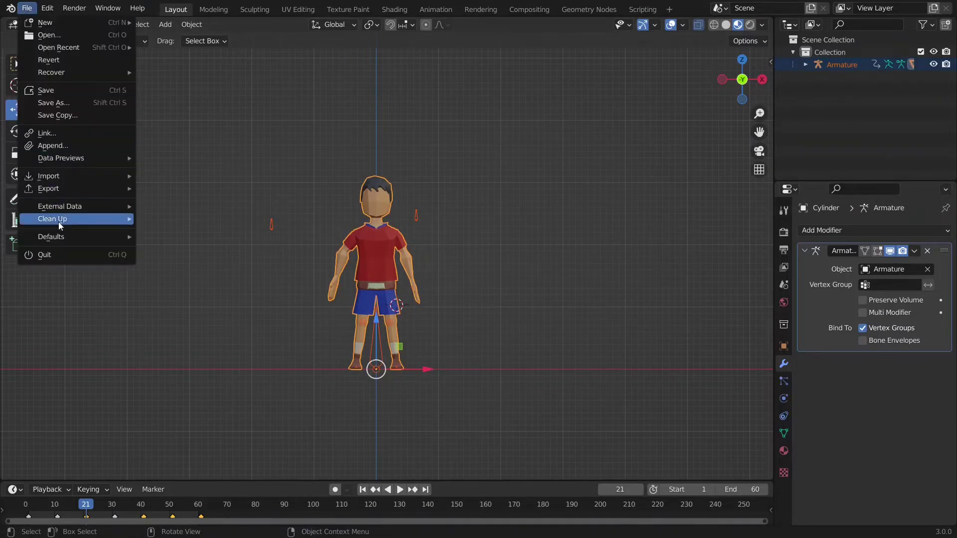
pyautogui.click(63, 102)
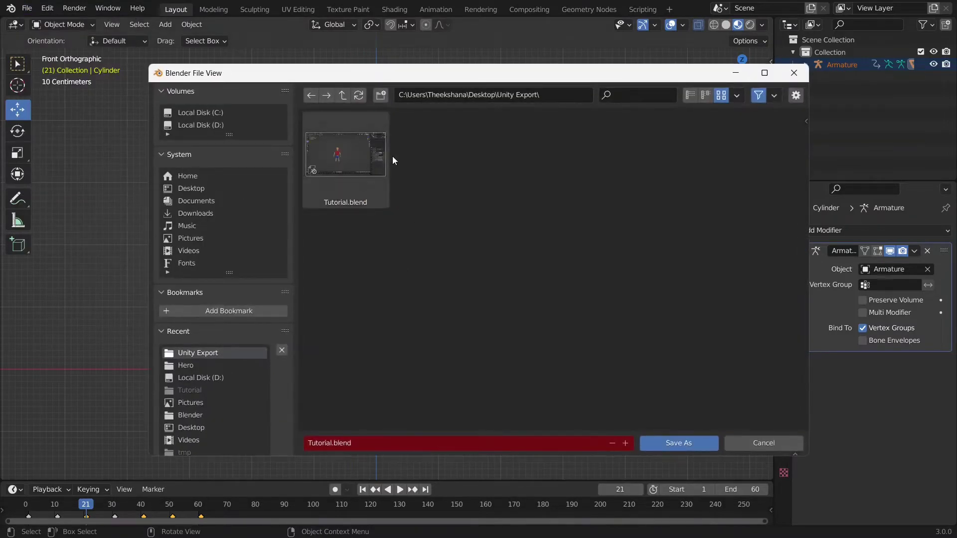
pyautogui.click(544, 94)
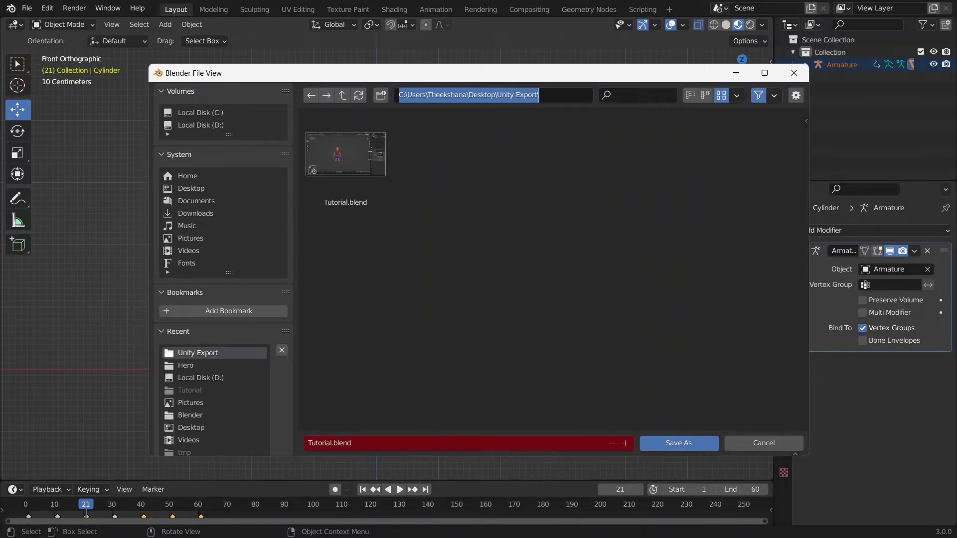
pyautogui.click(469, 181)
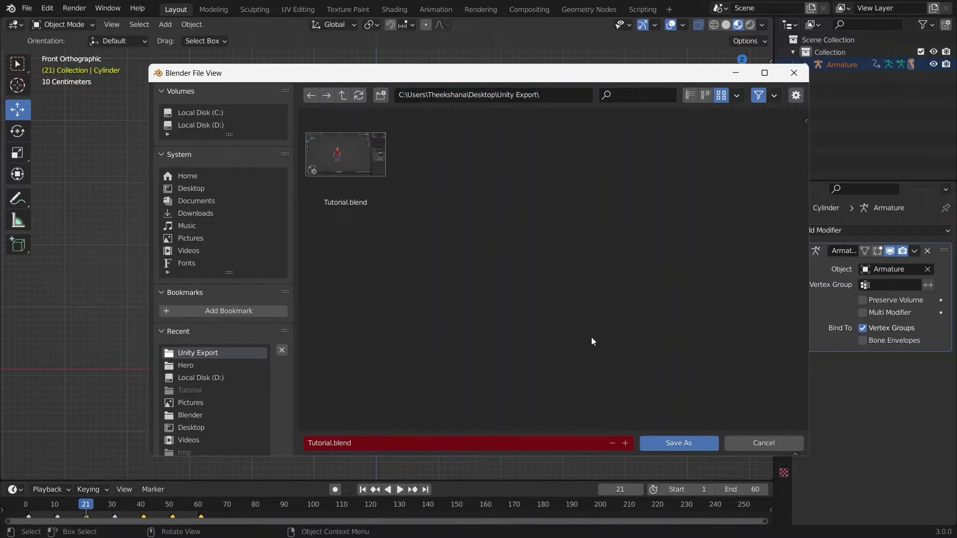
pyautogui.click(665, 446)
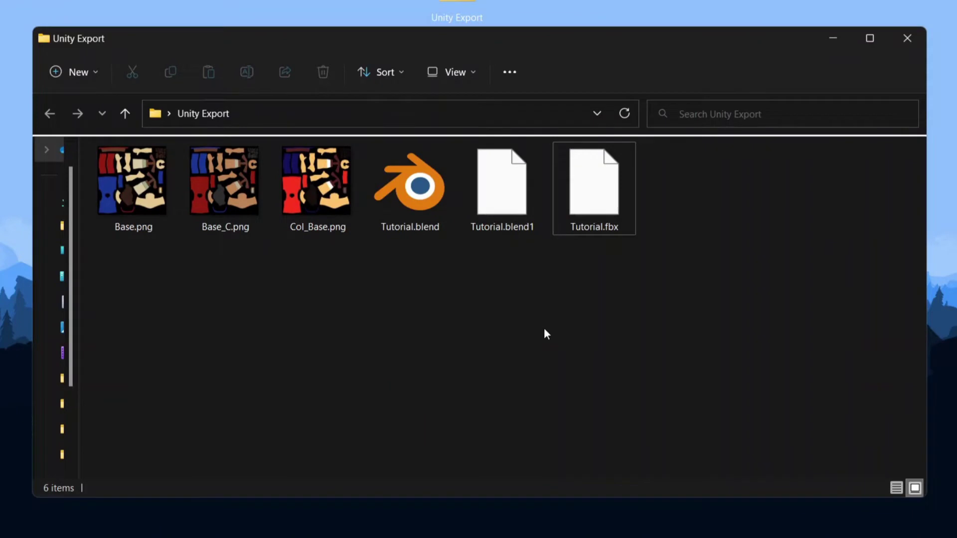
# Check that the Unity Export folder contains both Tutorial.blend and Tutorial.fbx
pyautogui.moveTo(695, 335); pyautogui.dragTo(422, 146)
pyautogui.click(410, 227)
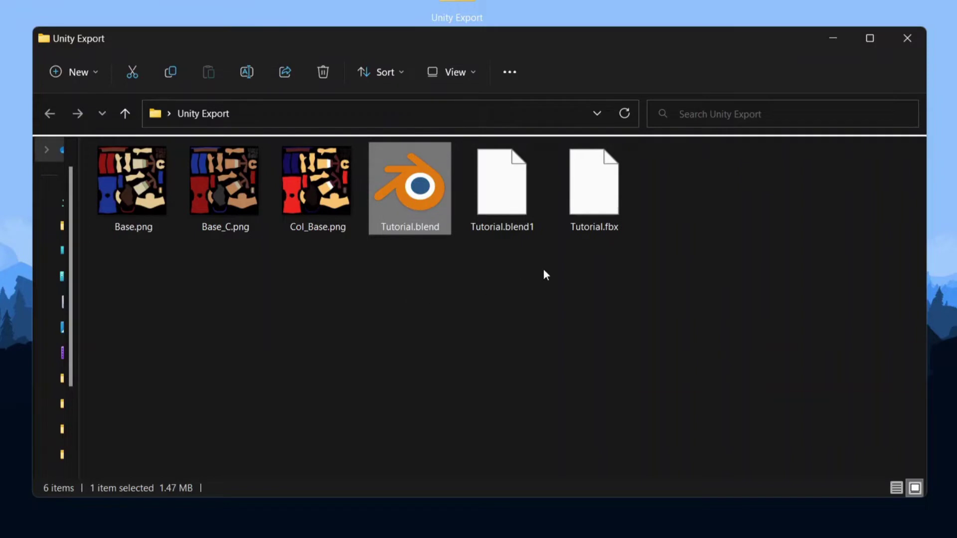
pyautogui.click(601, 216)
pyautogui.moveTo(613, 265); pyautogui.dragTo(591, 216)
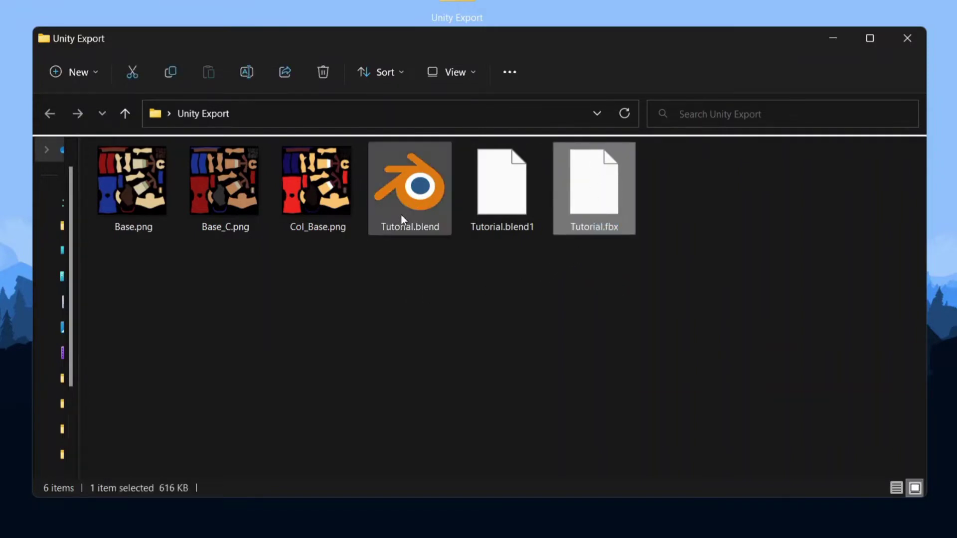
# Look over the texture images Base.png, Base_C.png and Col_Base.png in the Unity Export folder
pyautogui.moveTo(341, 262); pyautogui.dragTo(108, 170)
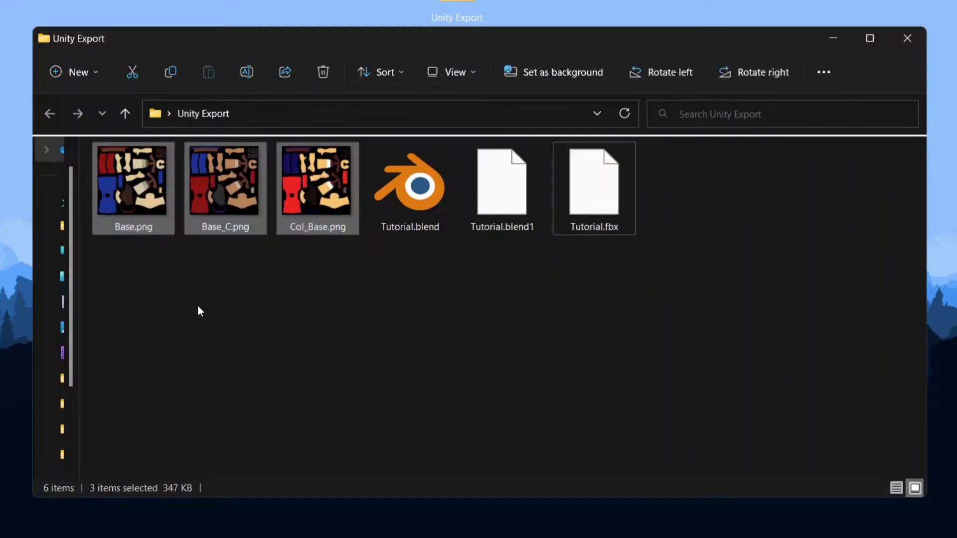
pyautogui.click(304, 220)
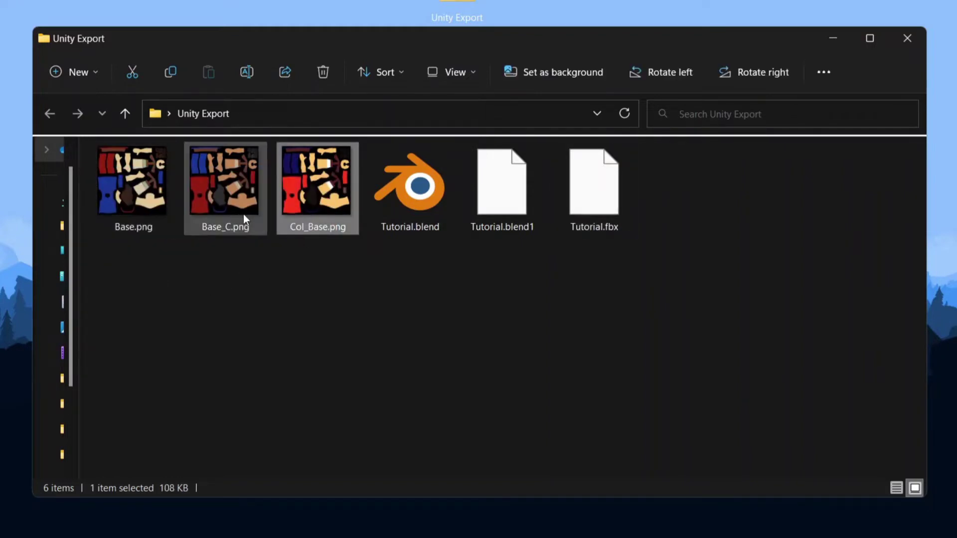
pyautogui.click(218, 214)
pyautogui.click(150, 207)
pyautogui.click(251, 211)
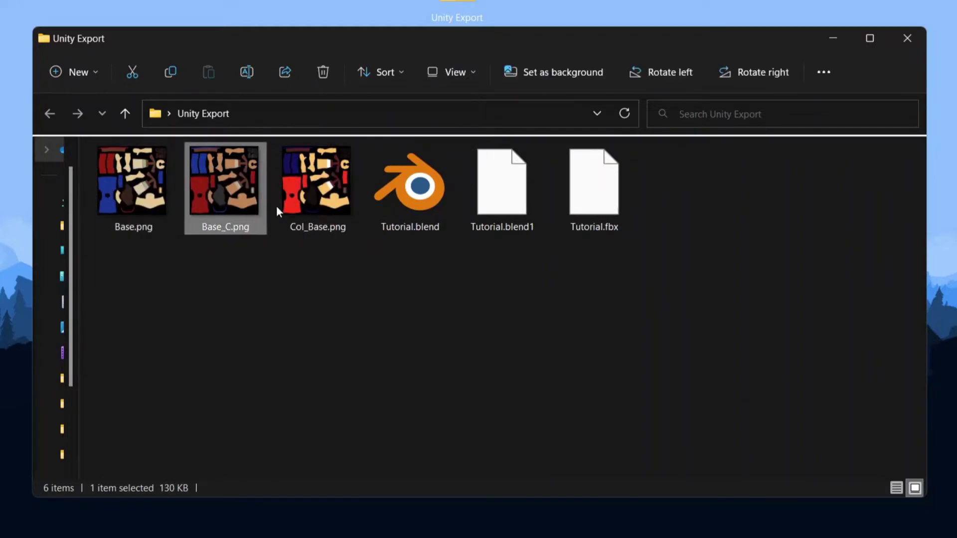
pyautogui.click(298, 205)
pyautogui.click(333, 308)
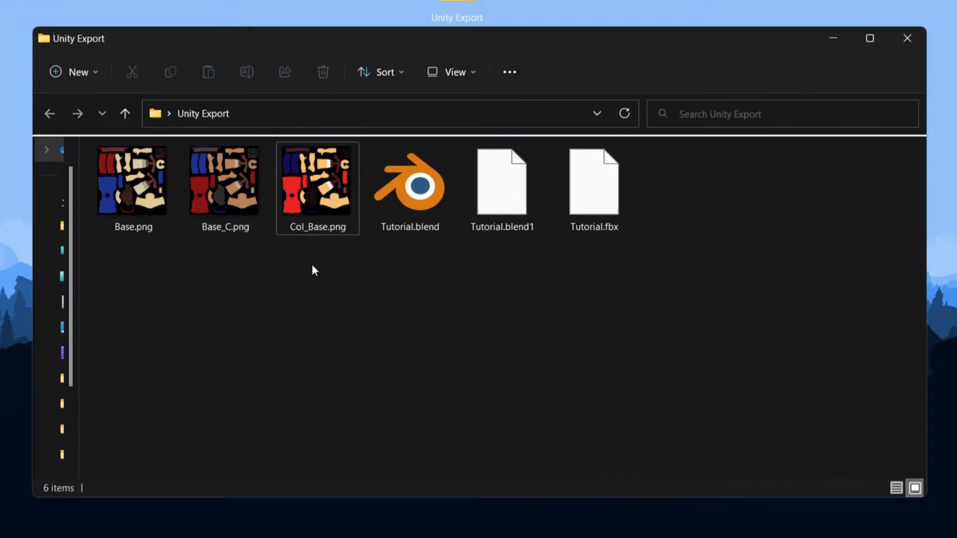
pyautogui.click(292, 193)
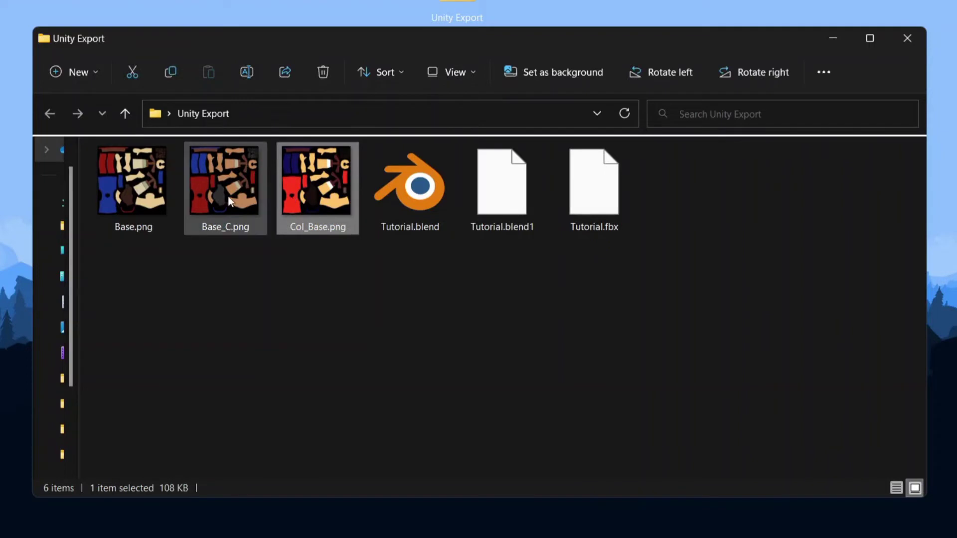
pyautogui.click(363, 235)
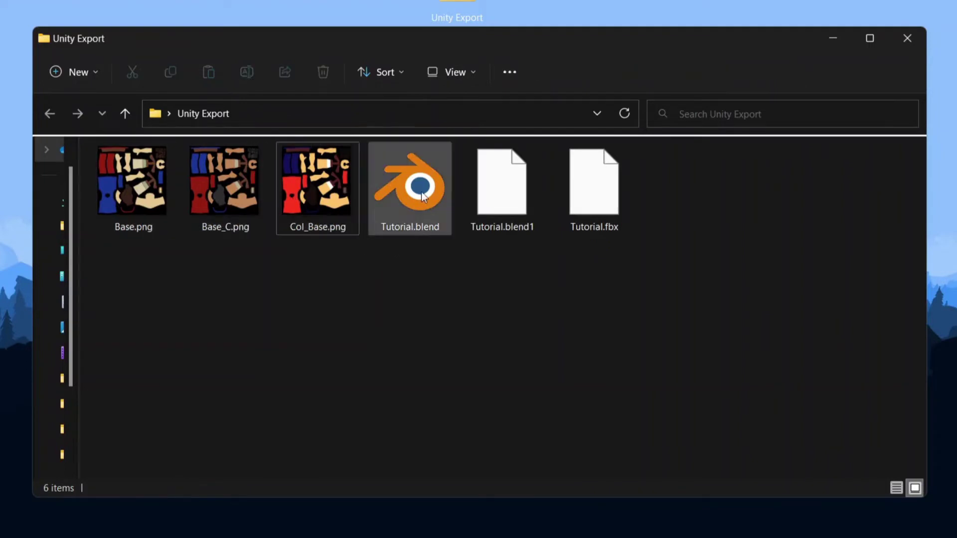
# Open the properties of Tutorial.blend and move the properties window up so it is fully visible
pyautogui.click(422, 232)
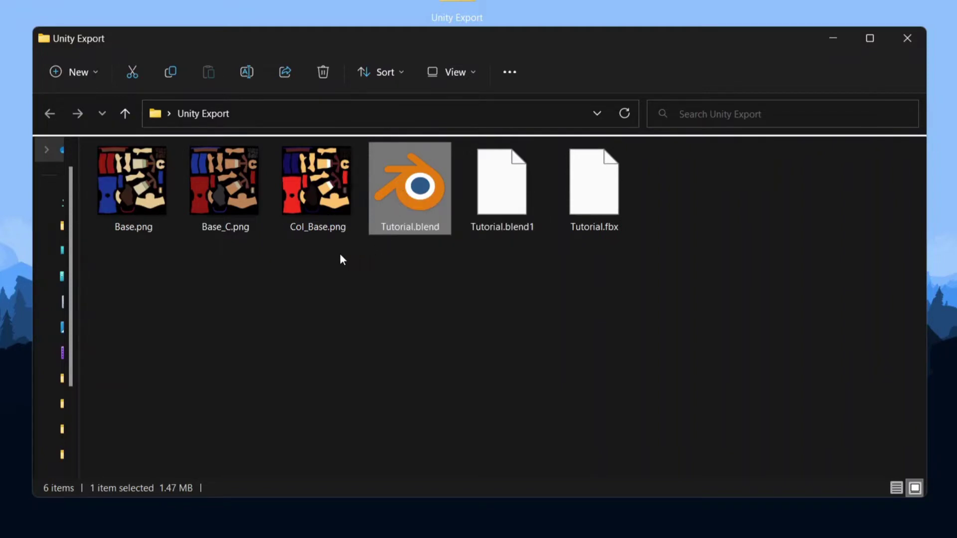
pyautogui.hotkey('shift', 'F10')
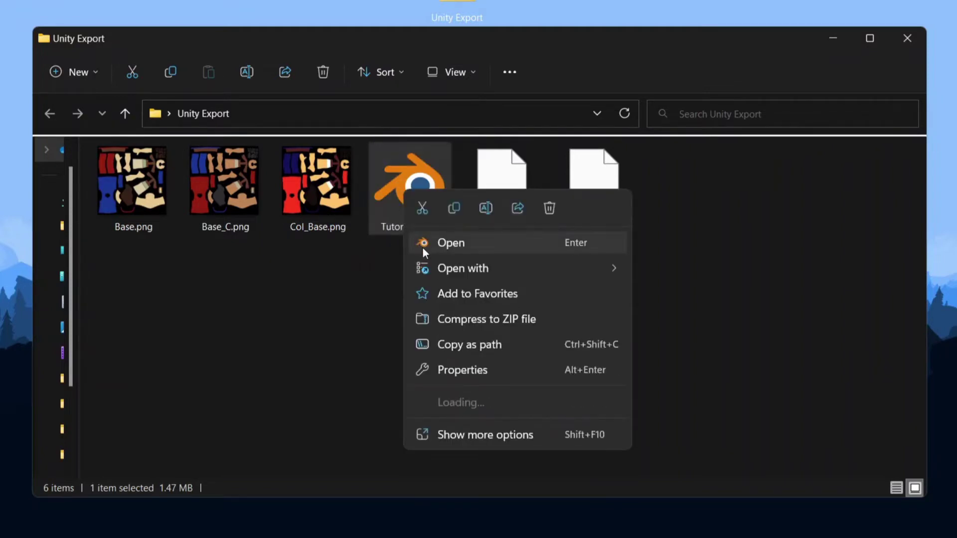
pyautogui.click(339, 307)
pyautogui.click(339, 307)
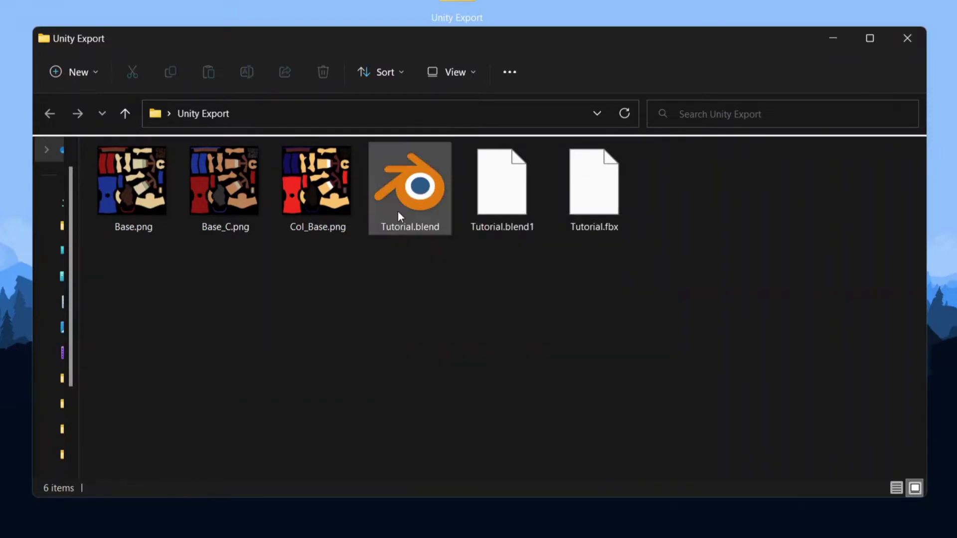
pyautogui.click(398, 214)
pyautogui.rightClick(398, 209)
pyautogui.click(349, 270)
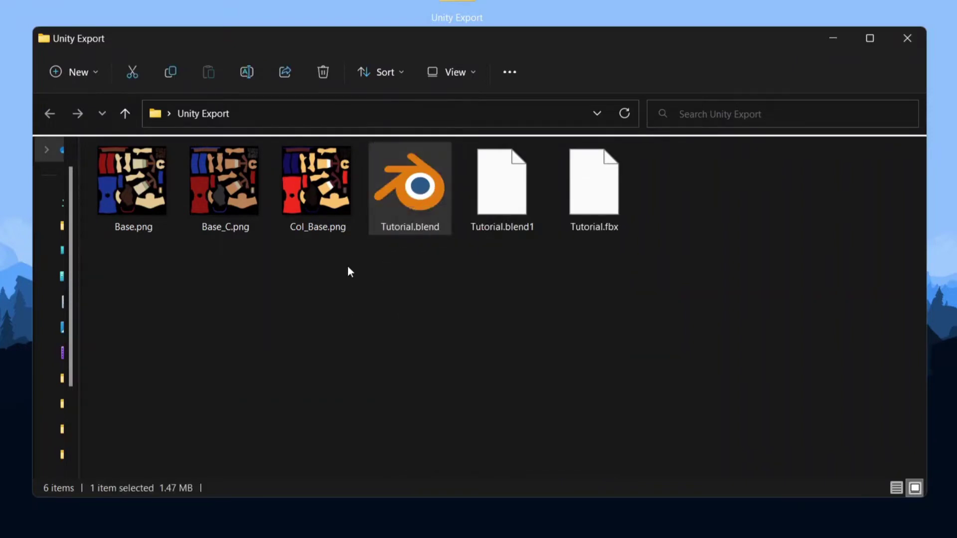
pyautogui.click(348, 271)
pyautogui.rightClick(393, 201)
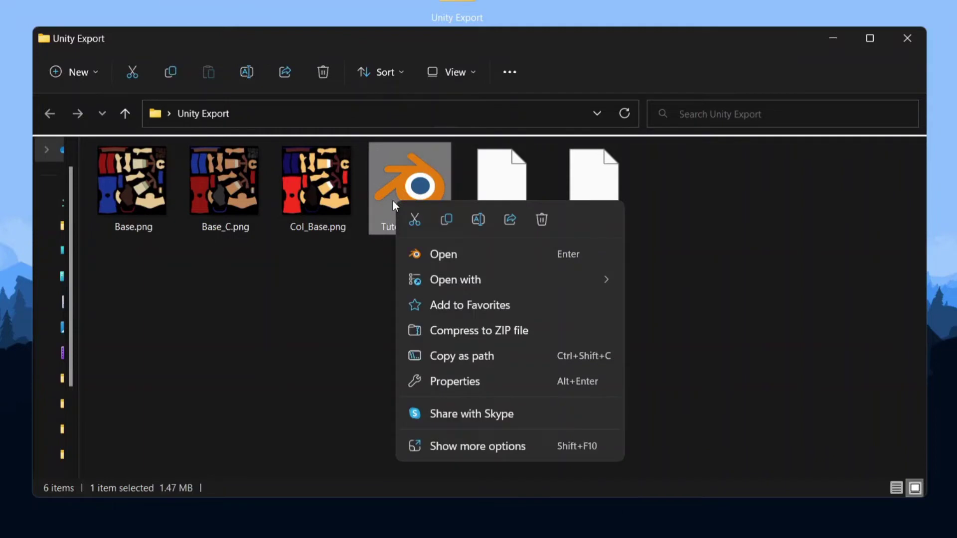
pyautogui.click(469, 382)
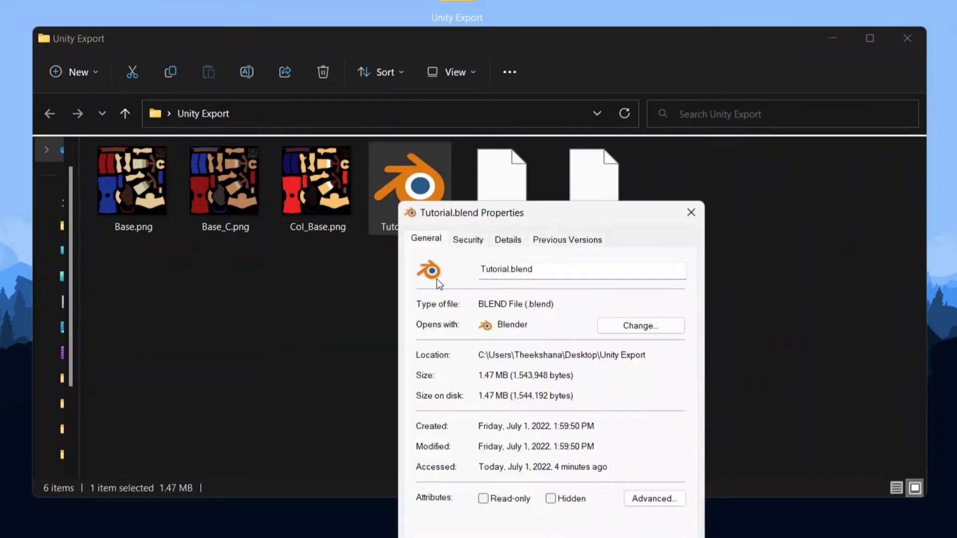
pyautogui.moveTo(492, 214); pyautogui.dragTo(548, 109)
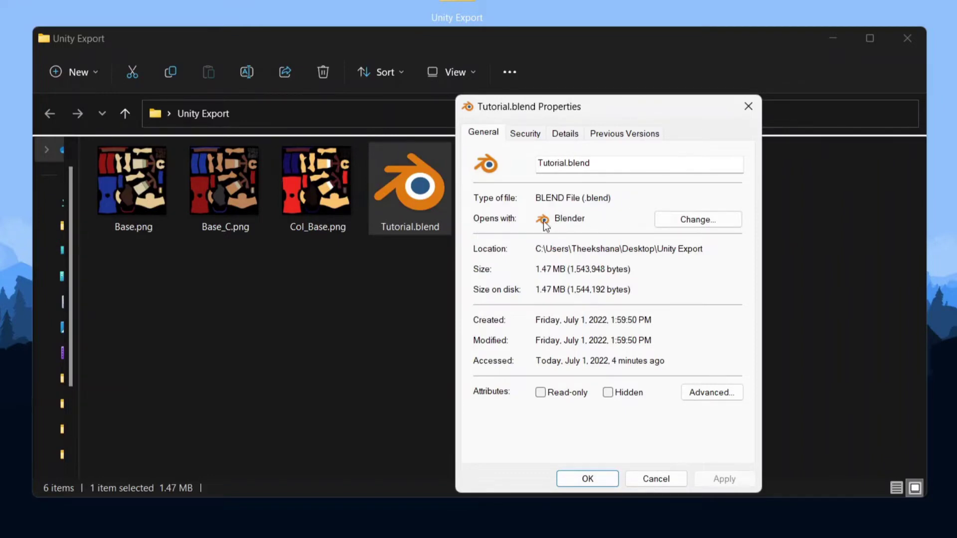
# Browse the apps available for opening .blend files, keep Blender as the default, and apply and close the properties
pyautogui.click(670, 218)
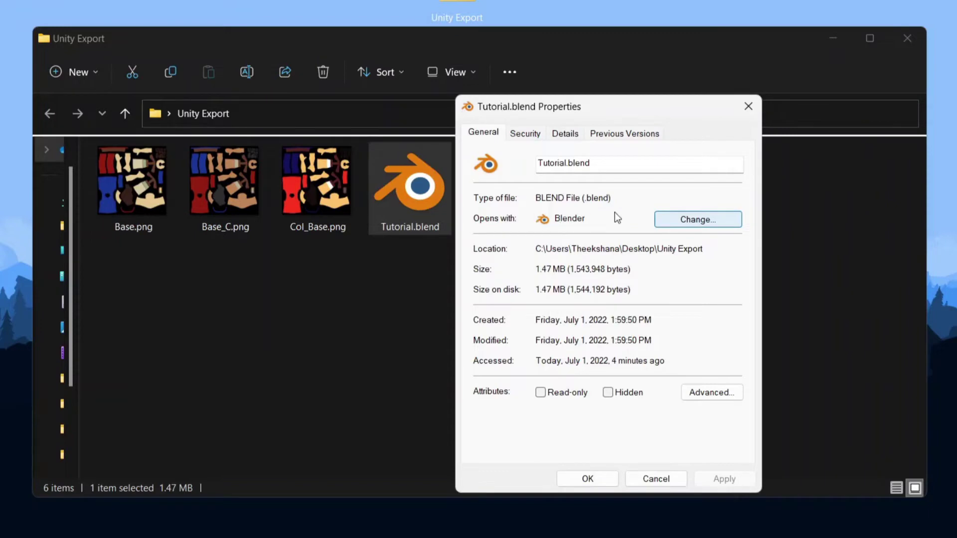
pyautogui.click(667, 220)
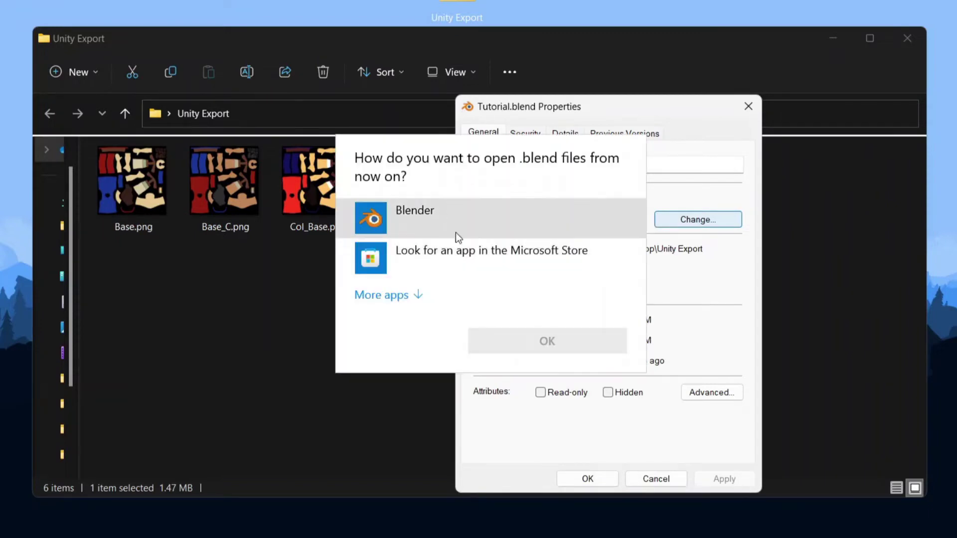
pyautogui.click(384, 298)
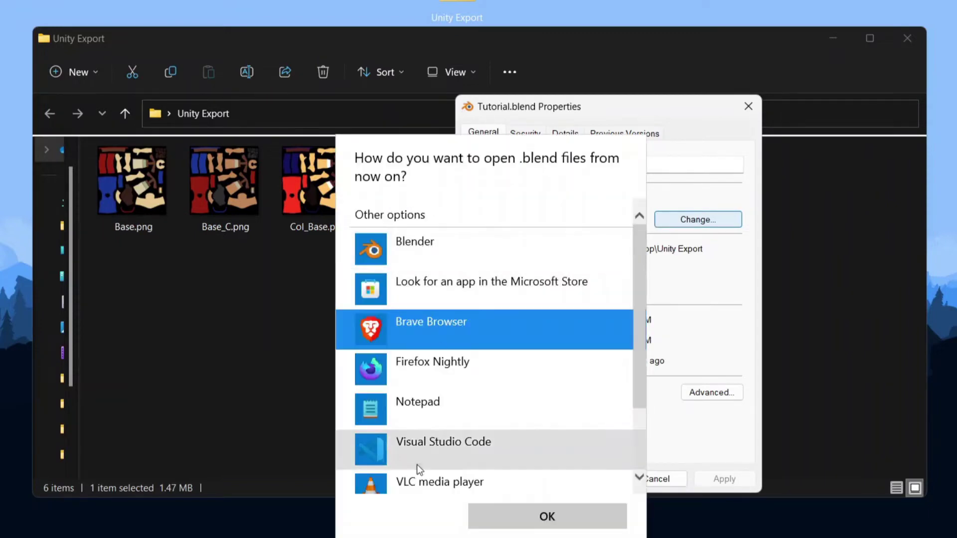
pyautogui.scroll(-3, 585, 342)
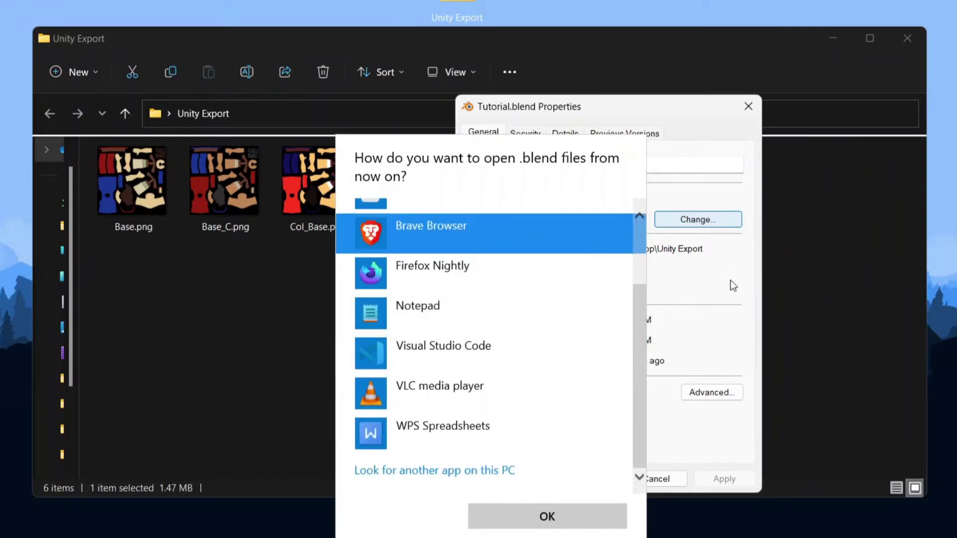
pyautogui.click(731, 282)
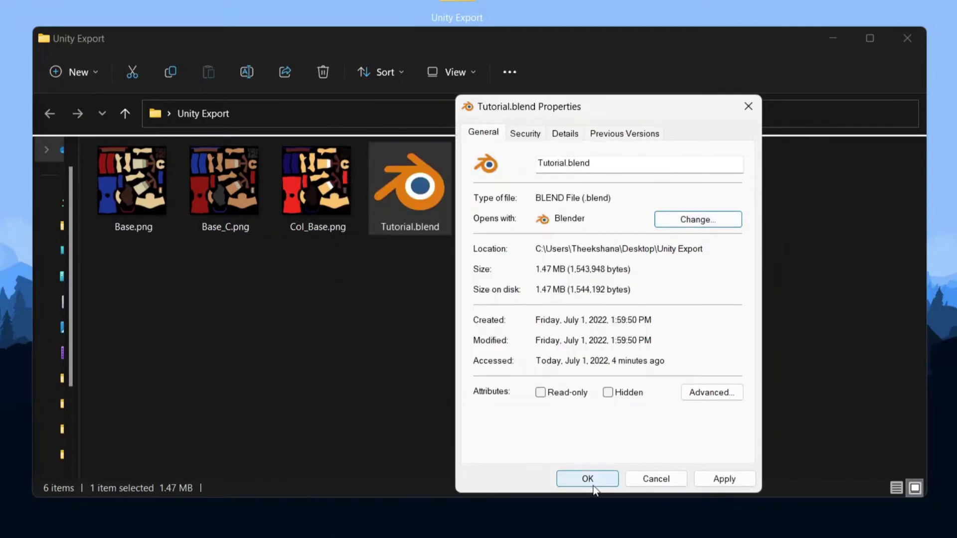
pyautogui.click(704, 483)
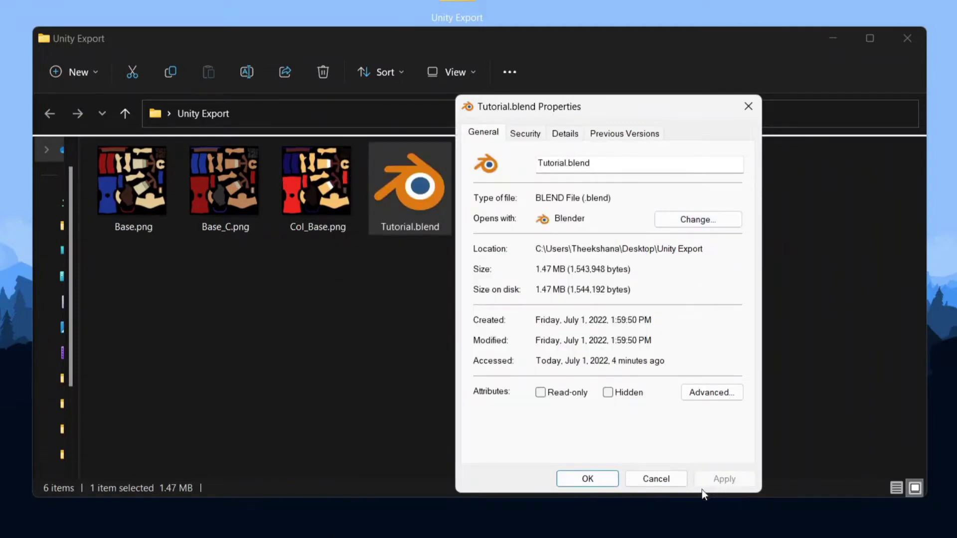
pyautogui.click(587, 479)
pyautogui.click(648, 341)
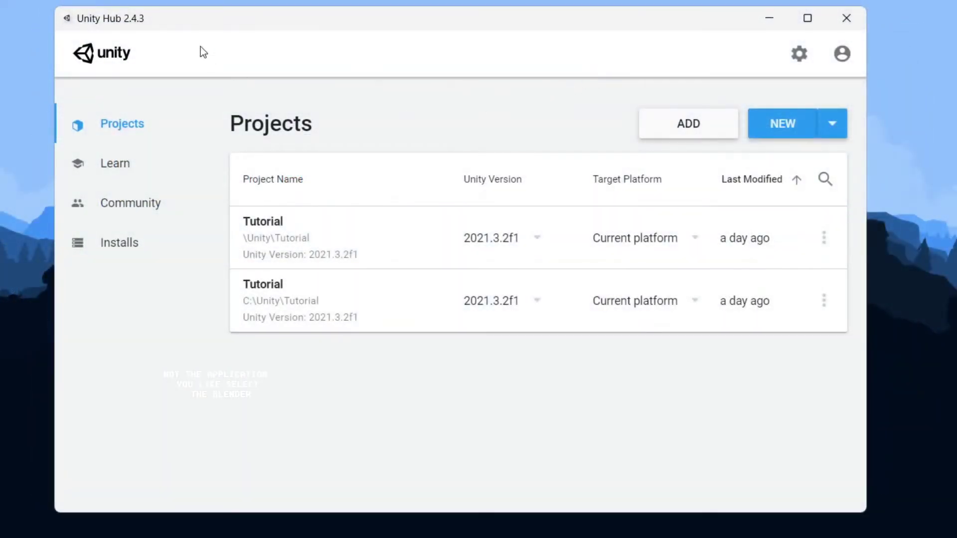
# Reposition the Unity Hub window and show the installed Unity versions
pyautogui.moveTo(208, 24); pyautogui.dragTo(219, 29)
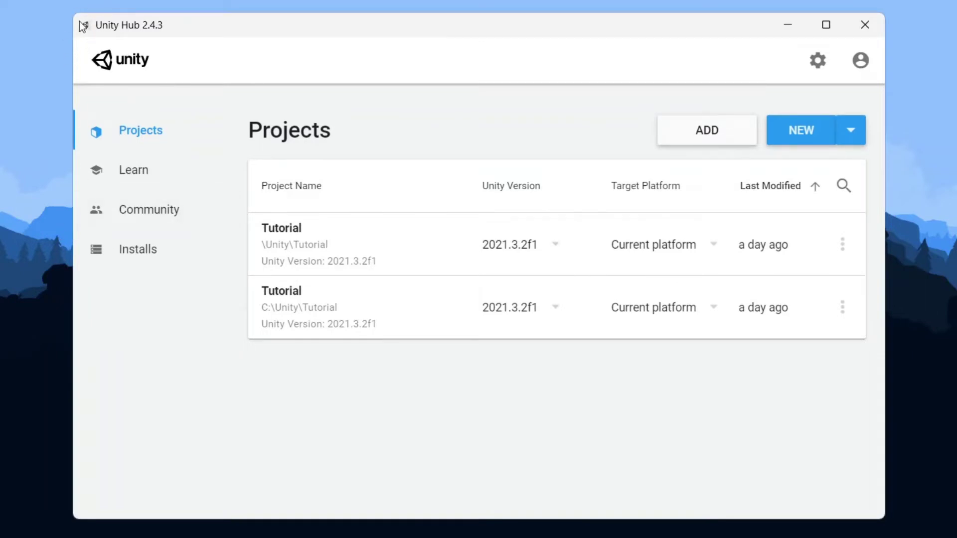
pyautogui.moveTo(253, 28); pyautogui.dragTo(250, 36)
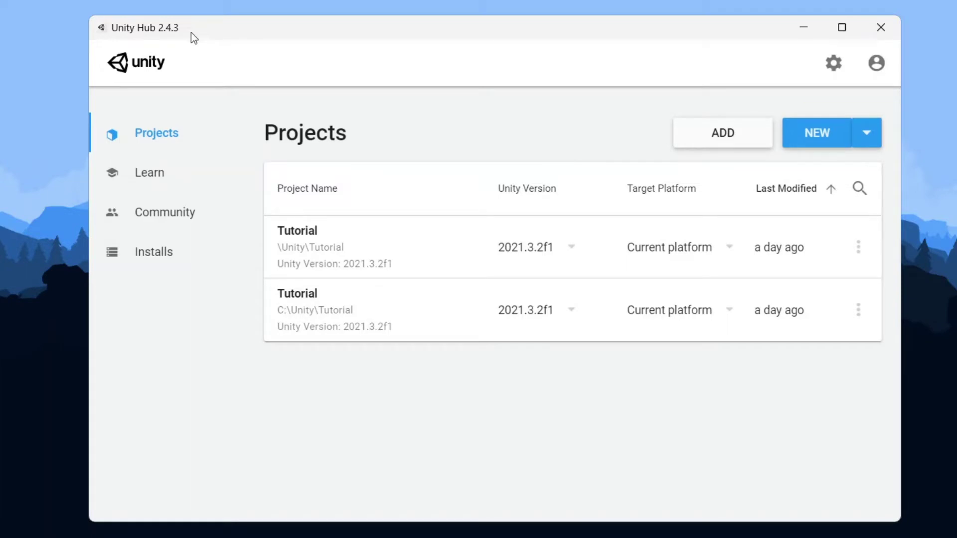
pyautogui.moveTo(191, 33); pyautogui.dragTo(193, 30)
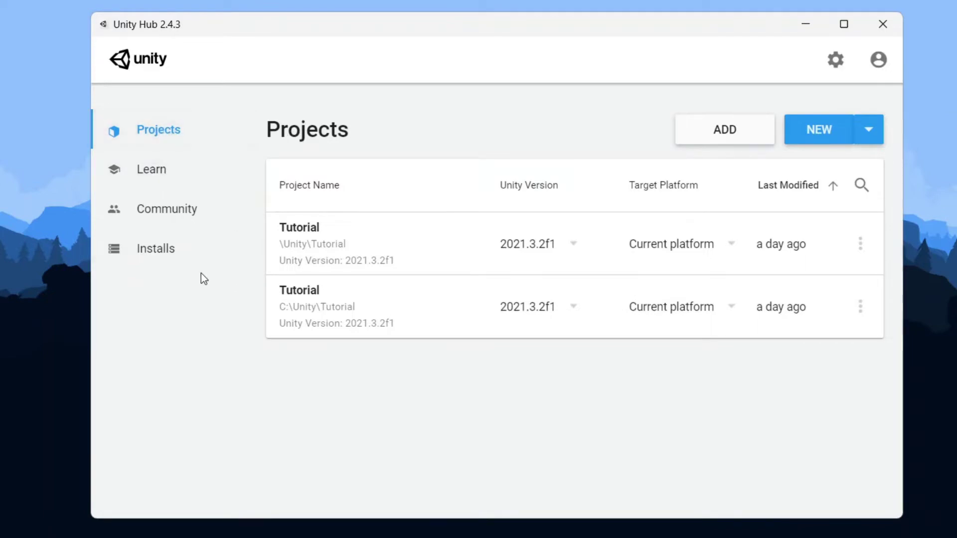
pyautogui.click(180, 257)
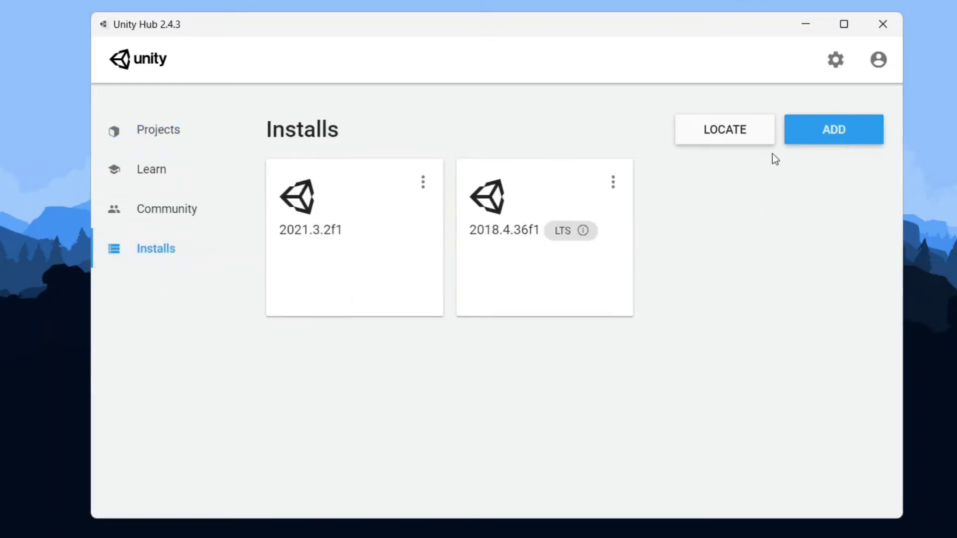
# Look over the Unity releases available for installation, close the list without adding one, and show the projects
pyautogui.click(814, 133)
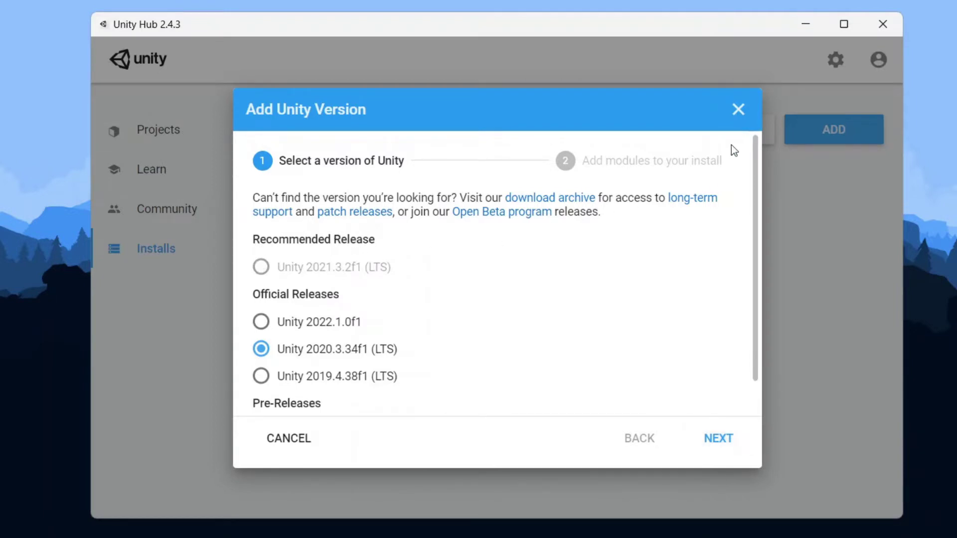
pyautogui.click(731, 118)
pyautogui.click(165, 131)
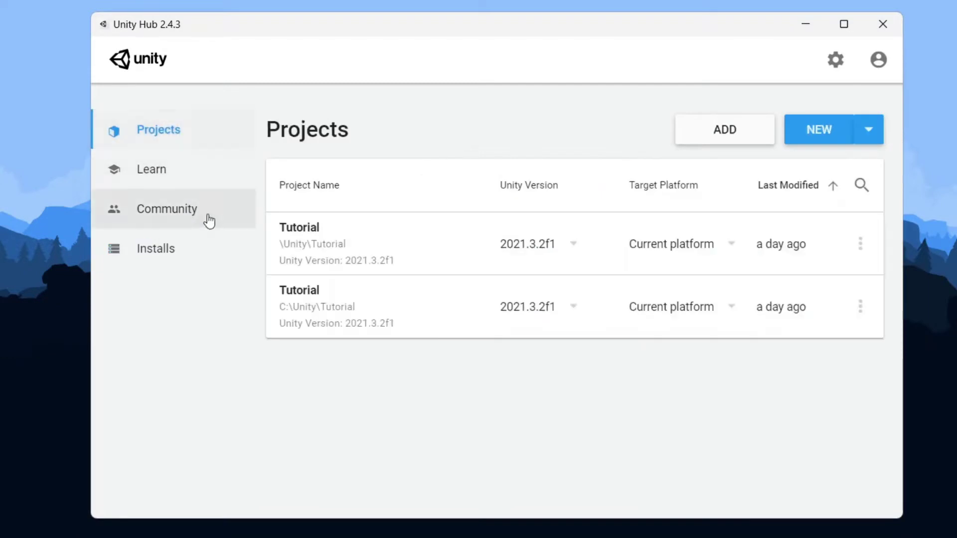
# Check which installed Unity versions are offered for creating a new project
pyautogui.click(870, 134)
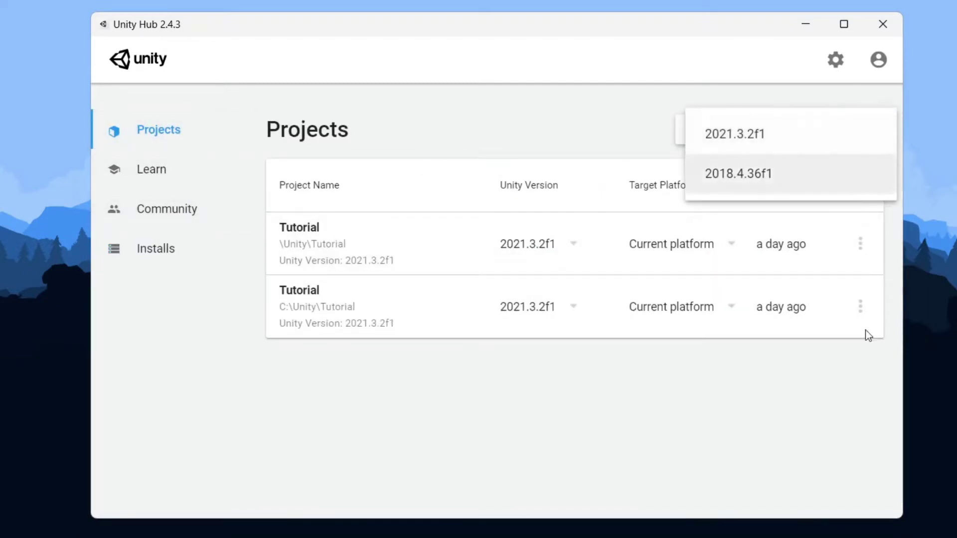
pyautogui.click(867, 133)
pyautogui.click(867, 132)
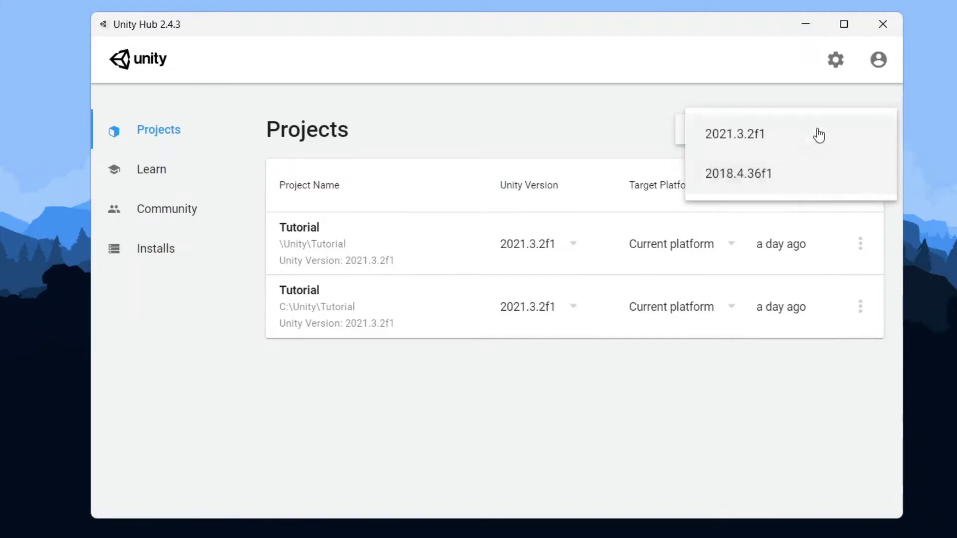
pyautogui.click(816, 179)
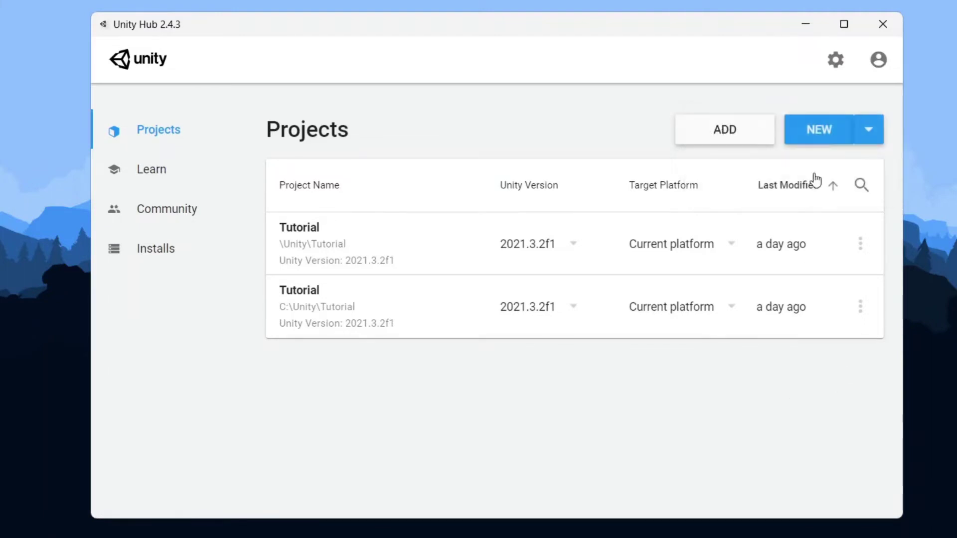
# Open the new project setup for Unity 2021.3.2f1, review its name and location settings, and cancel the save folder selection
pyautogui.click(819, 141)
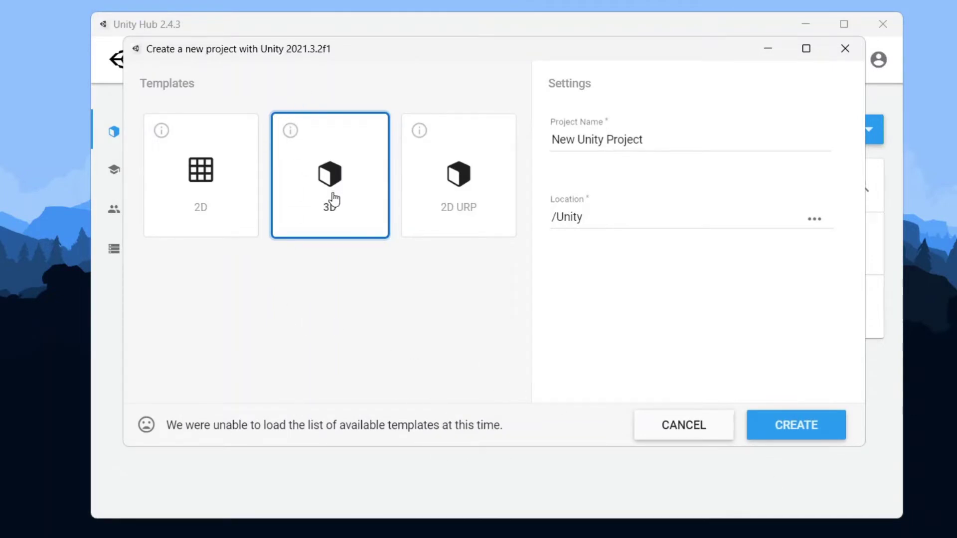
pyautogui.tripleClick(695, 136)
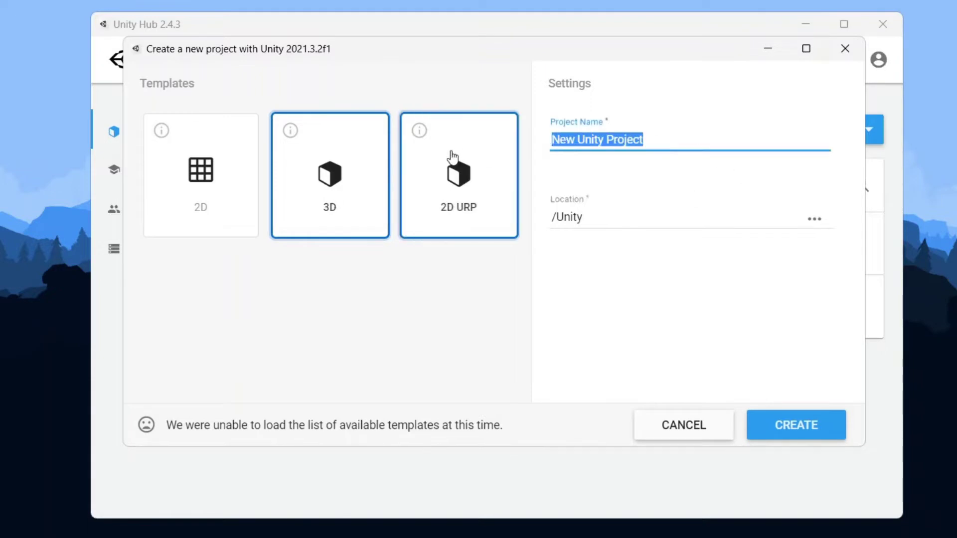
pyautogui.click(667, 220)
pyautogui.click(816, 219)
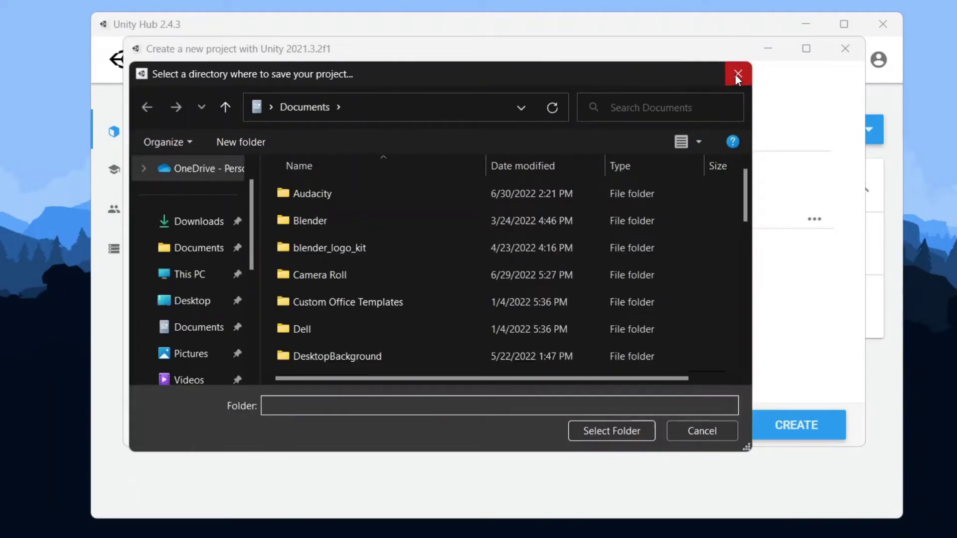
pyautogui.click(708, 428)
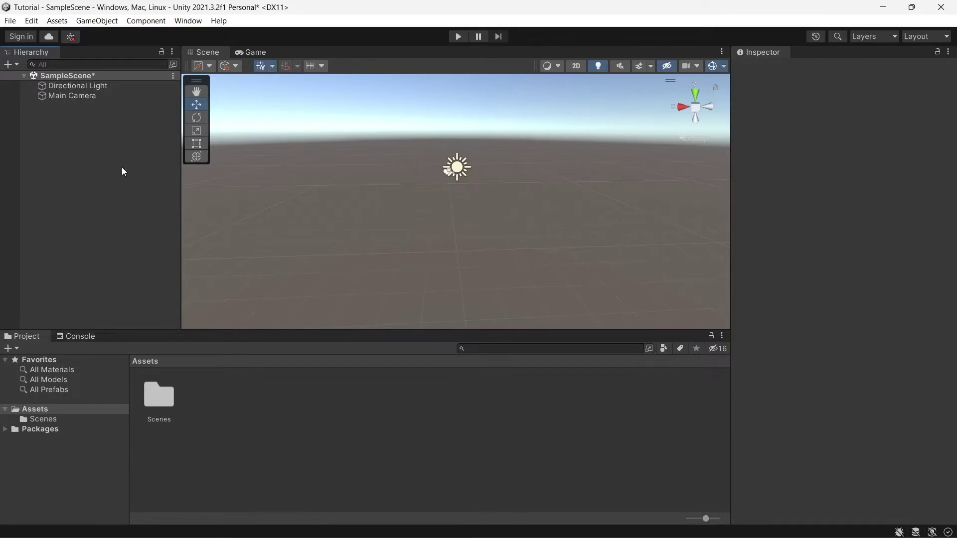
# In the Unity editor's Tutorial project, look at the Game and Scene views and the available window layouts
pyautogui.click(261, 56)
pyautogui.click(222, 56)
pyautogui.click(932, 37)
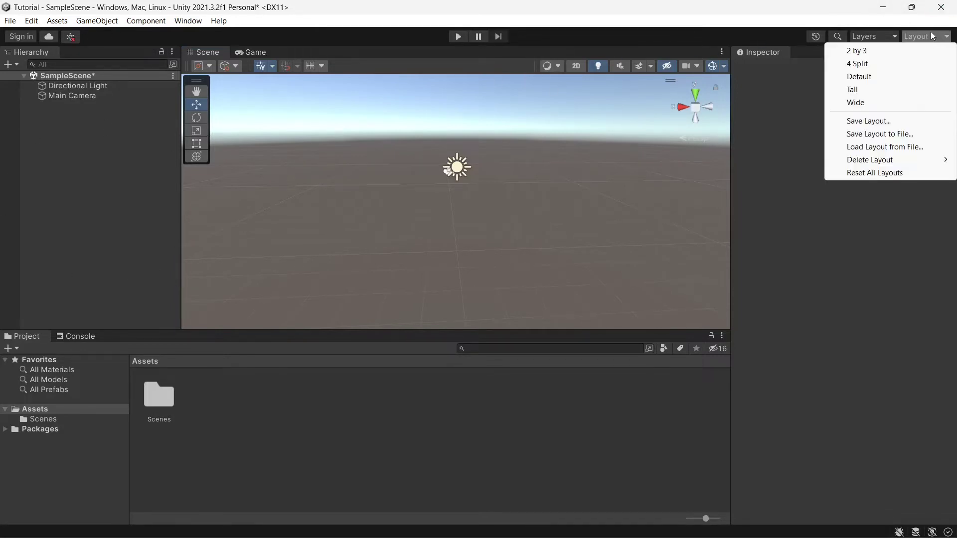
pyautogui.click(874, 262)
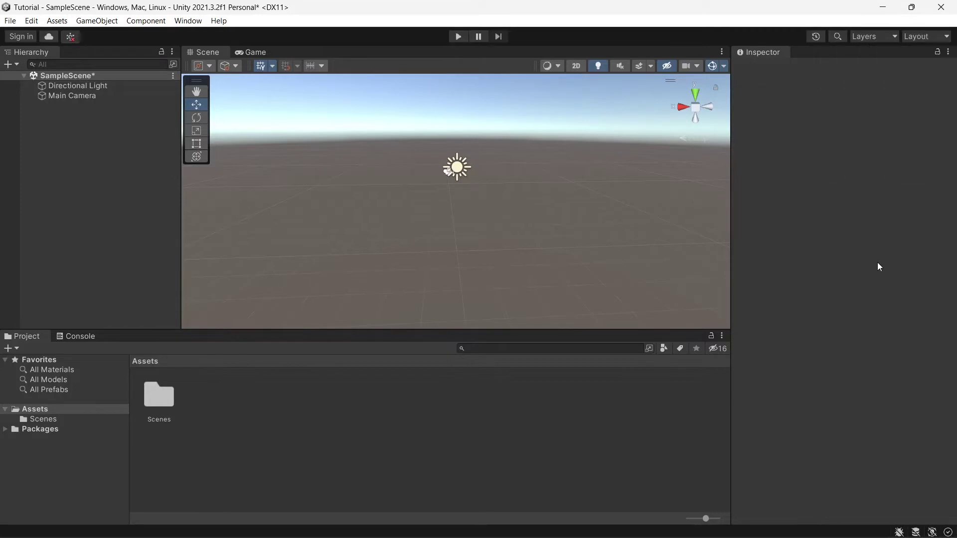
# Try the 4 Split window layout, and set the editor back to the Default layout
pyautogui.click(930, 35)
pyautogui.click(900, 64)
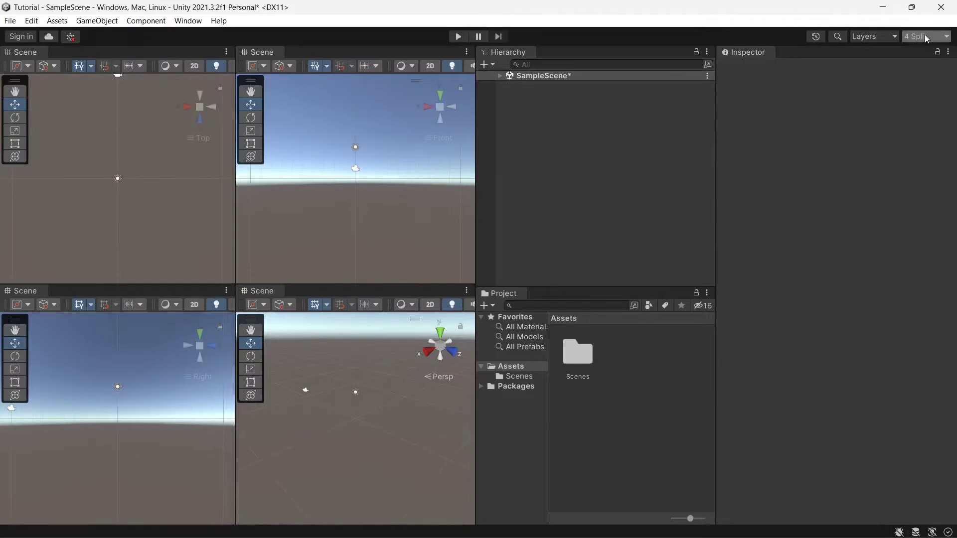
pyautogui.click(925, 35)
pyautogui.click(908, 77)
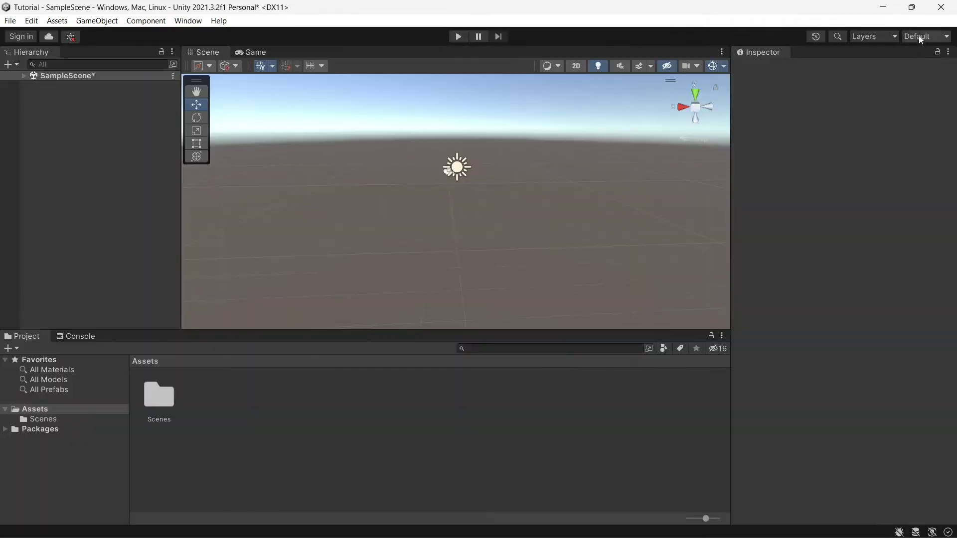
pyautogui.click(920, 36)
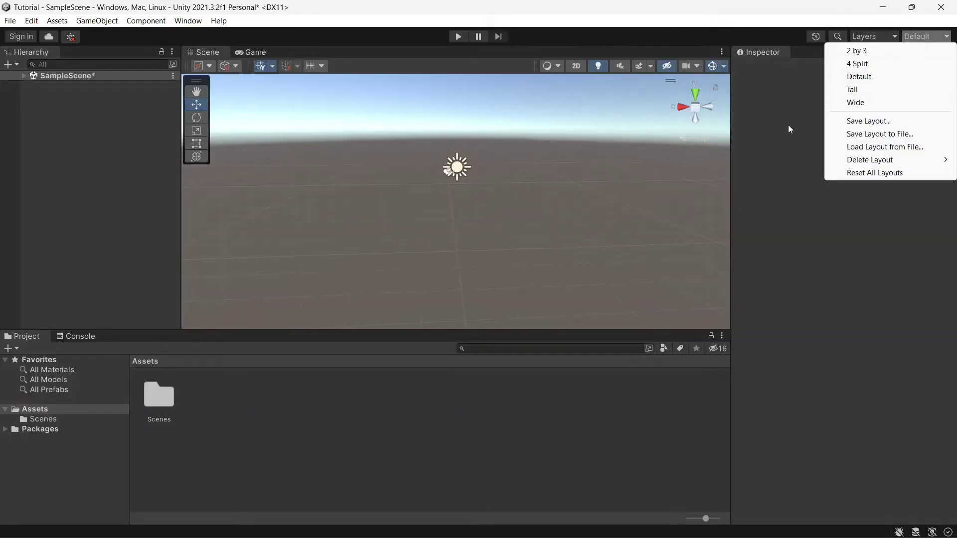
pyautogui.click(848, 78)
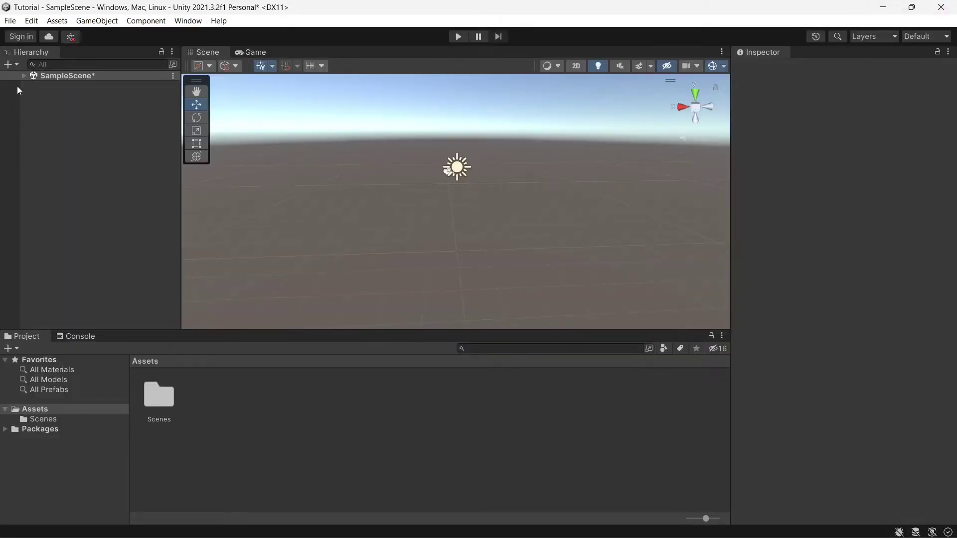
# Expand SampleScene in the hierarchy, inspect its Directional Light and Main Camera, and clear the selection
pyautogui.click(24, 76)
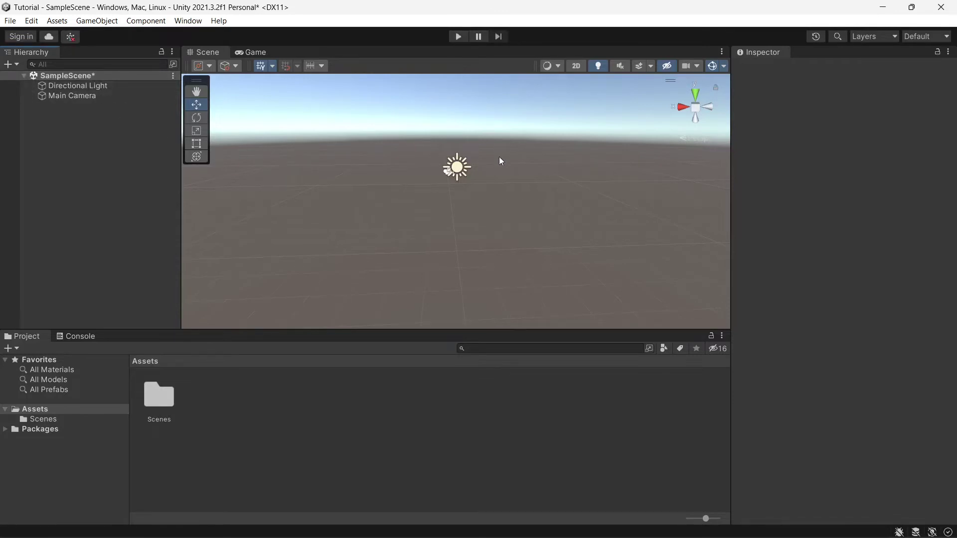
pyautogui.moveTo(405, 135); pyautogui.dragTo(483, 186, button='right')
pyautogui.moveTo(358, 171); pyautogui.dragTo(431, 224, button='middle')
pyautogui.click(70, 85)
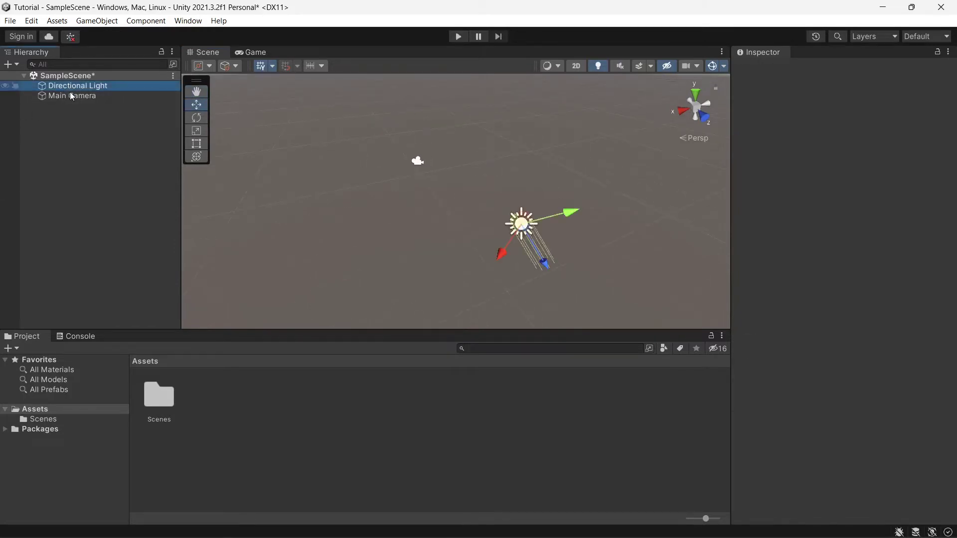
pyautogui.click(73, 95)
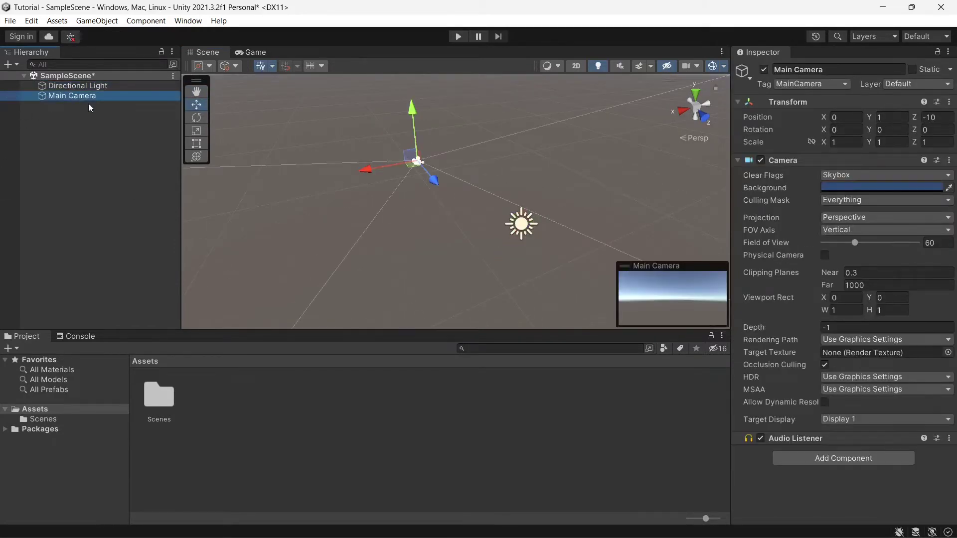
pyautogui.click(107, 139)
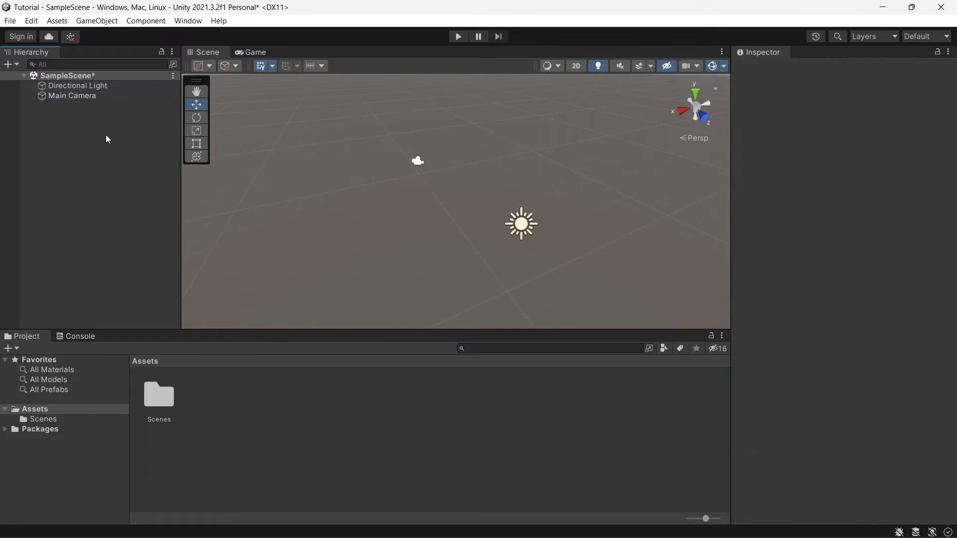
# Add a 3D plane object to SampleScene and keep its name as Plane
pyautogui.rightClick(106, 136)
pyautogui.moveTo(202, 298)
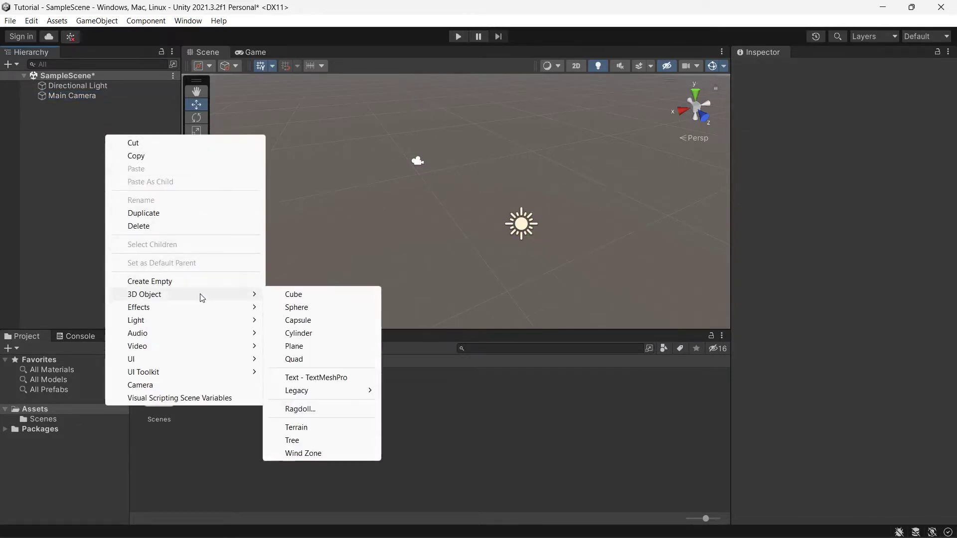
pyautogui.rightClick(62, 162)
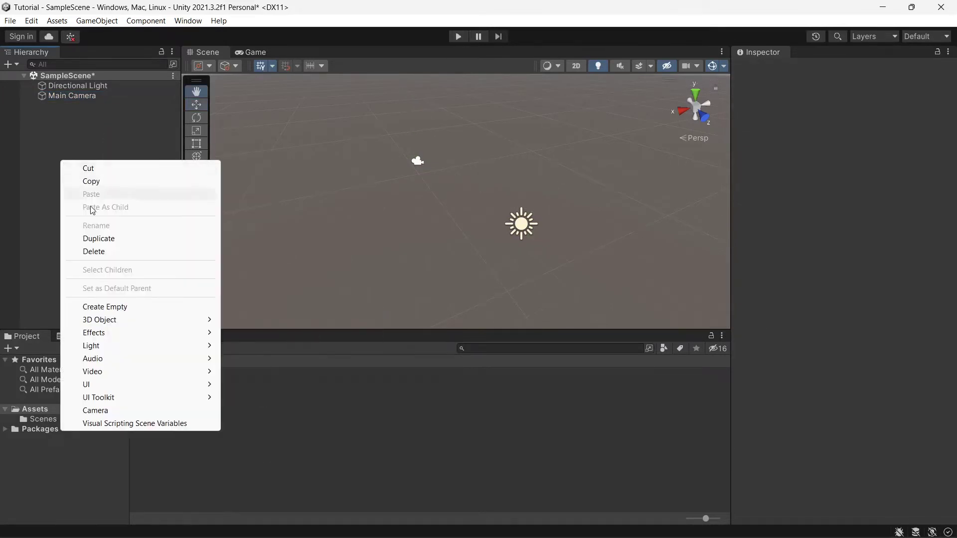
pyautogui.moveTo(141, 320)
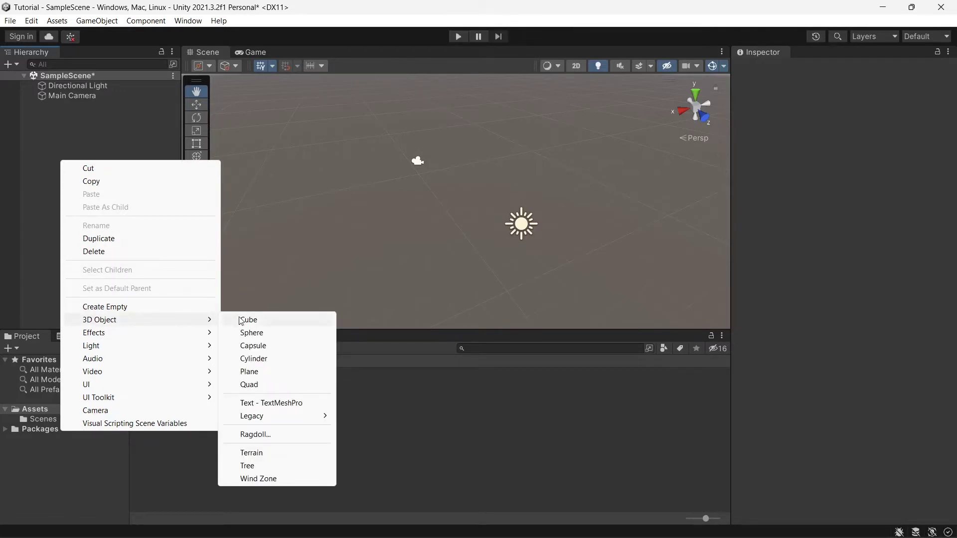
pyautogui.click(250, 372)
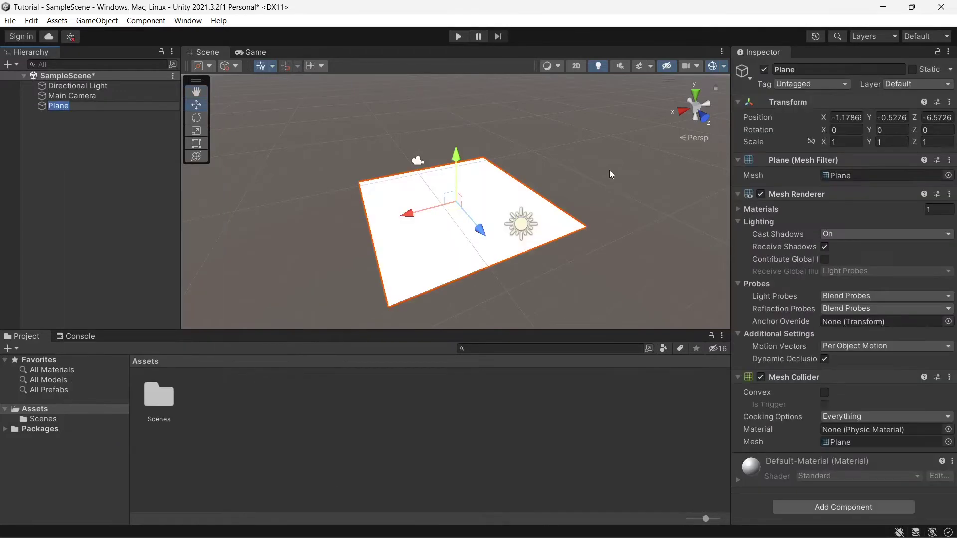
pyautogui.click(114, 136)
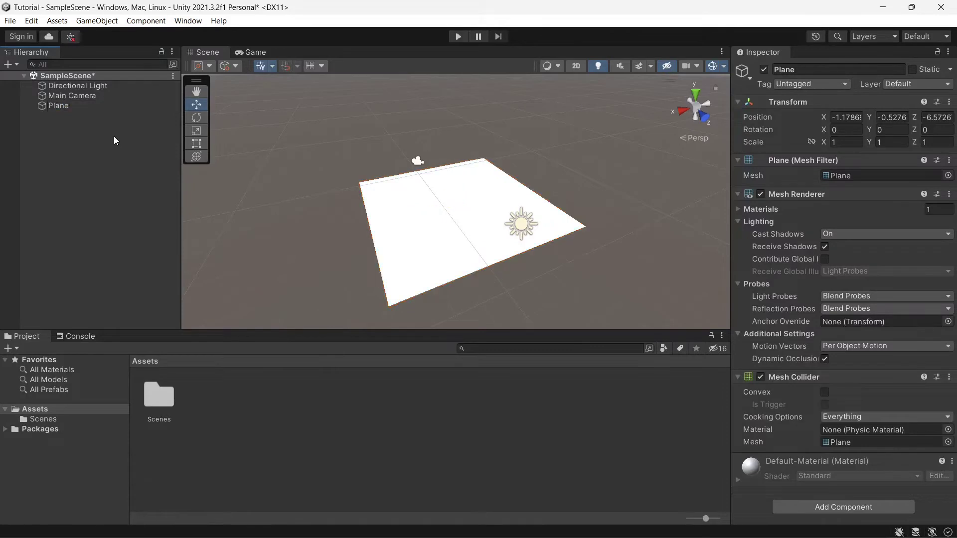
# Reset the transform of the plane so it sits at the scene origin, and frame it in the Scene view
pyautogui.click(69, 105)
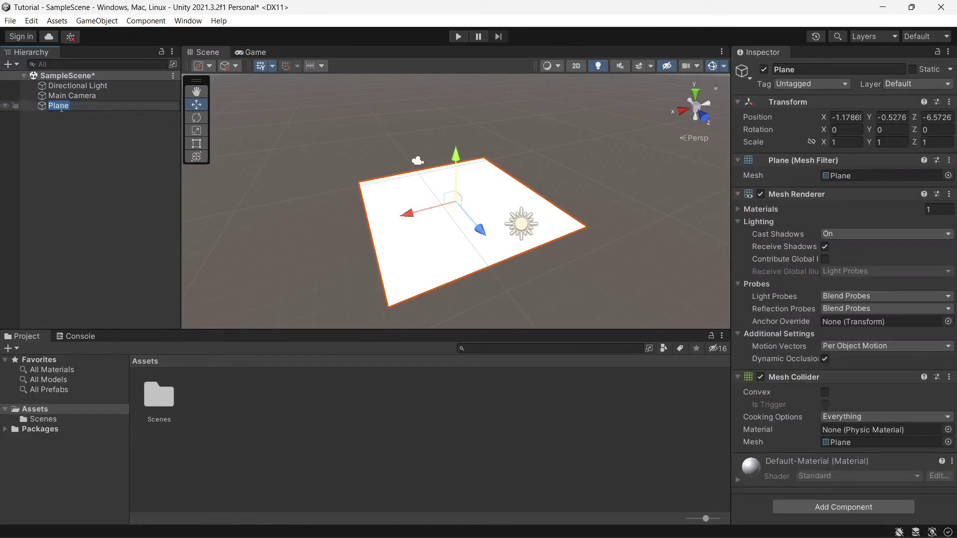
pyautogui.click(77, 118)
pyautogui.click(120, 106)
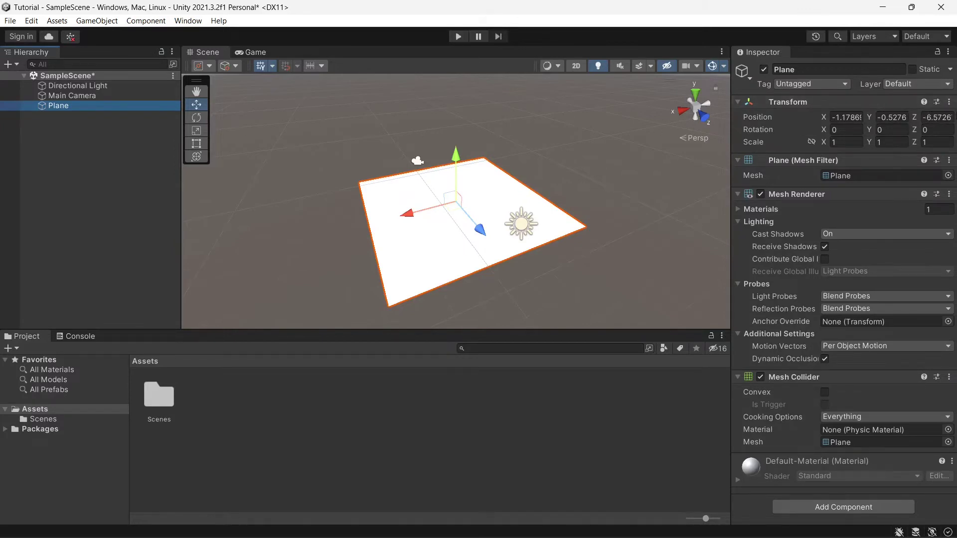
pyautogui.click(949, 101)
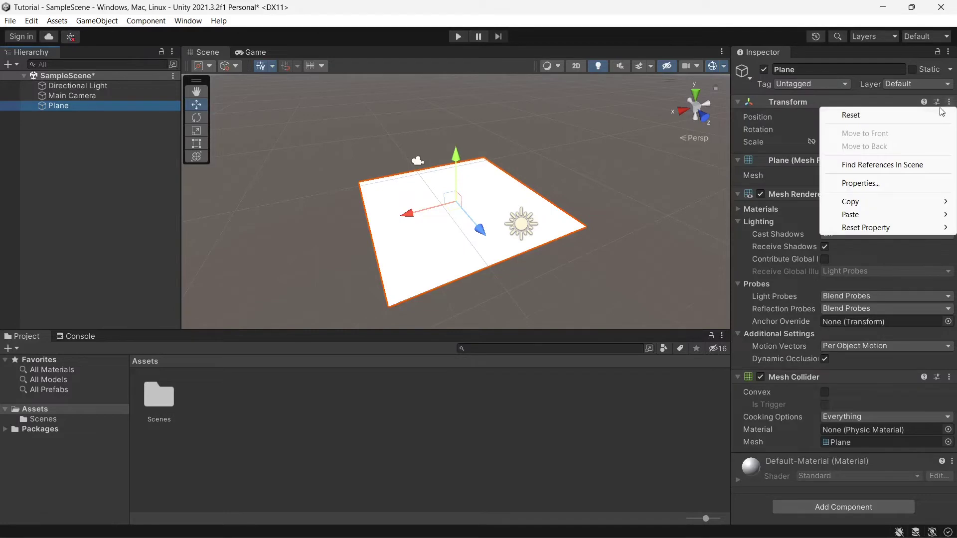
pyautogui.click(905, 114)
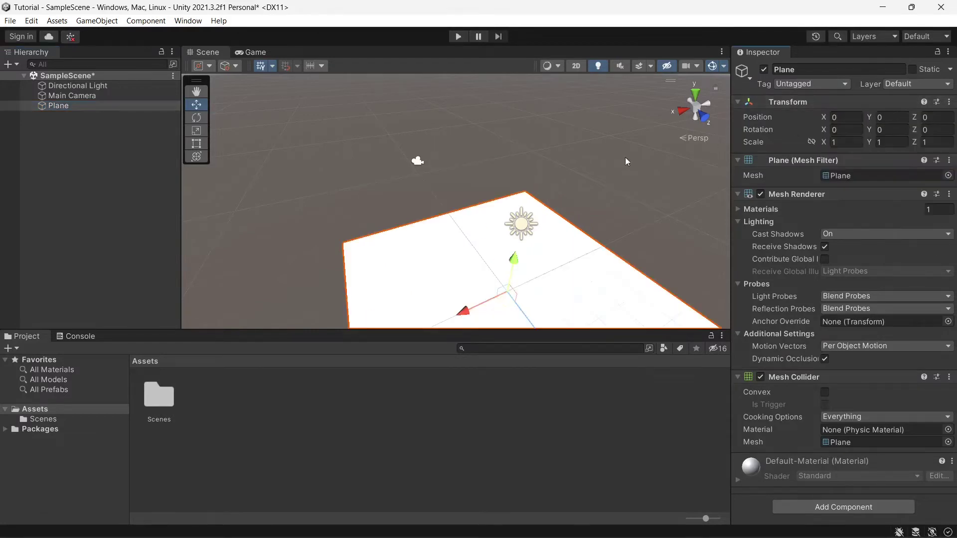
pyautogui.press('f')
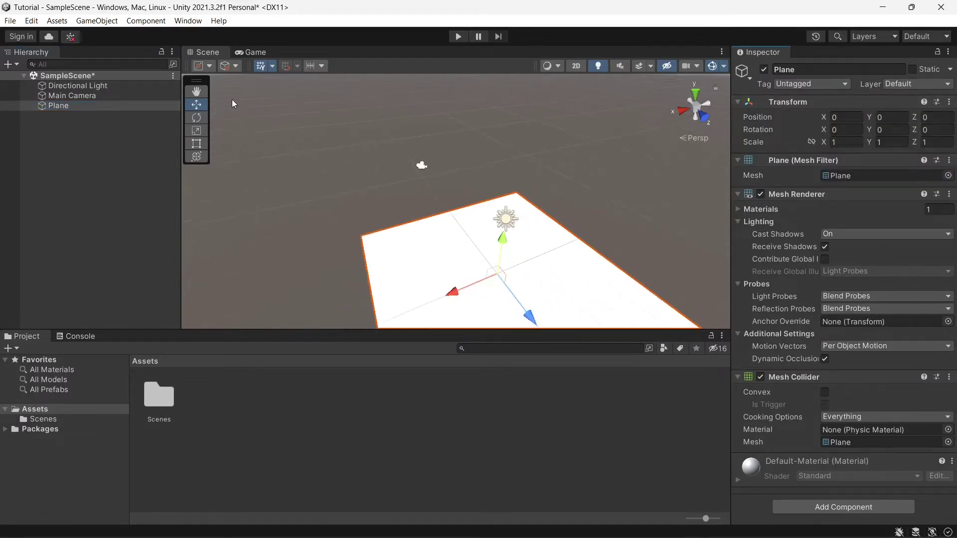
# Compare the Main Camera's view of the plane in the Game view with the Scene view
pyautogui.click(253, 52)
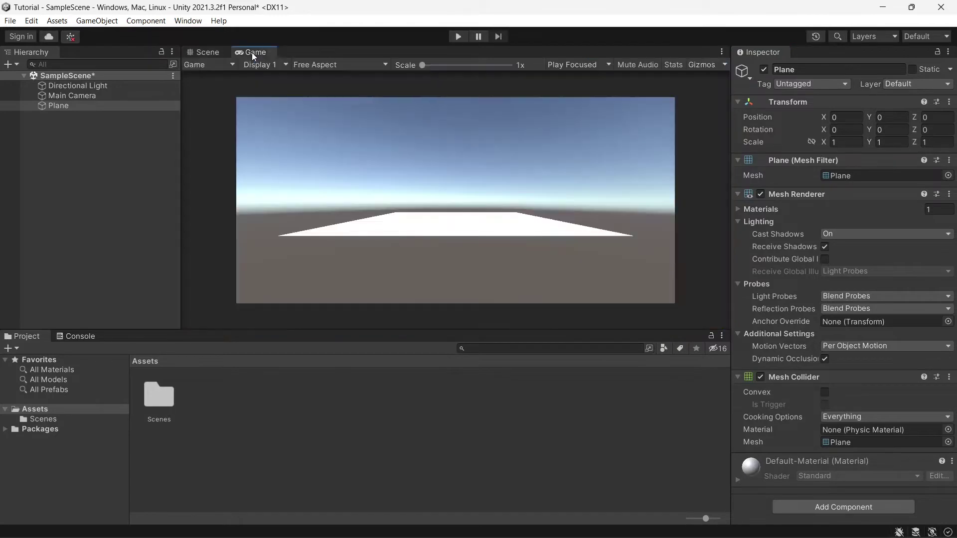
pyautogui.click(214, 51)
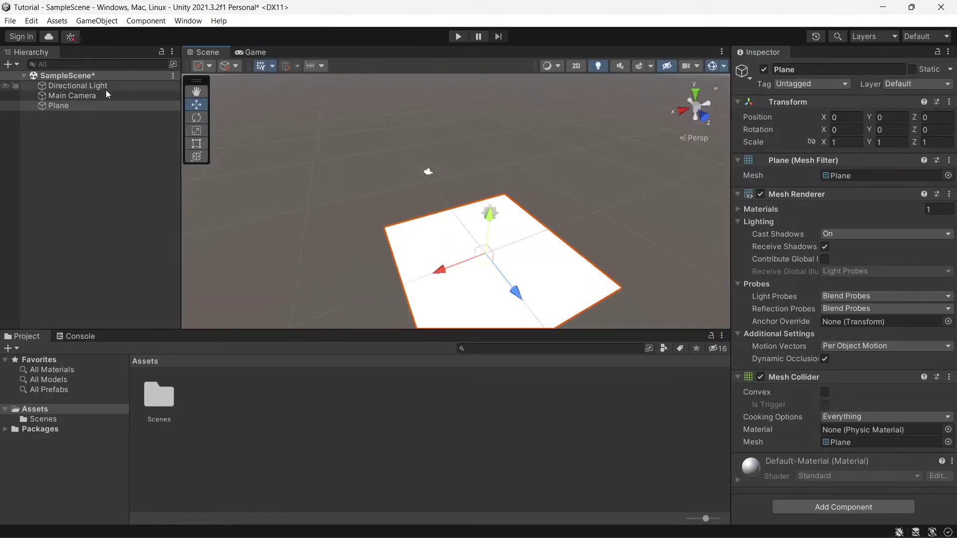
pyautogui.click(85, 96)
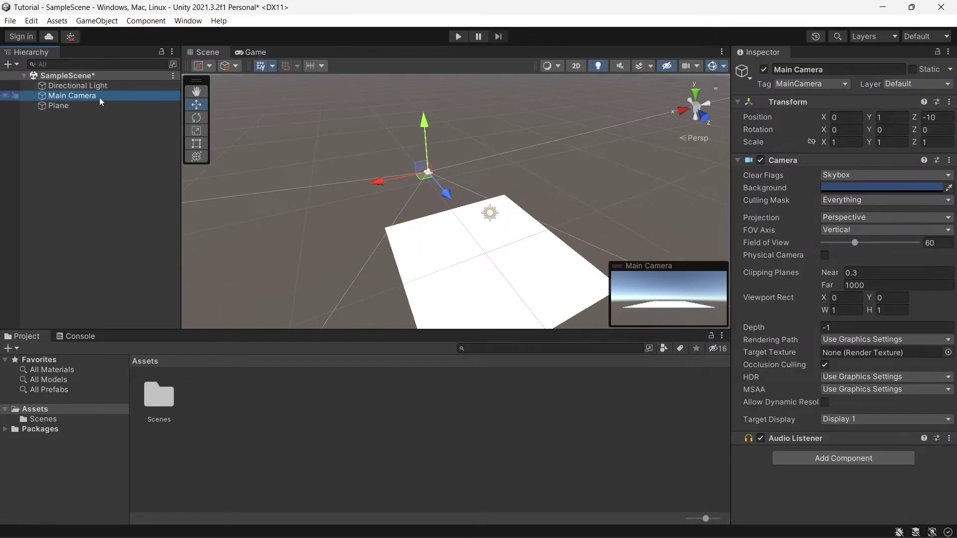
pyautogui.click(248, 54)
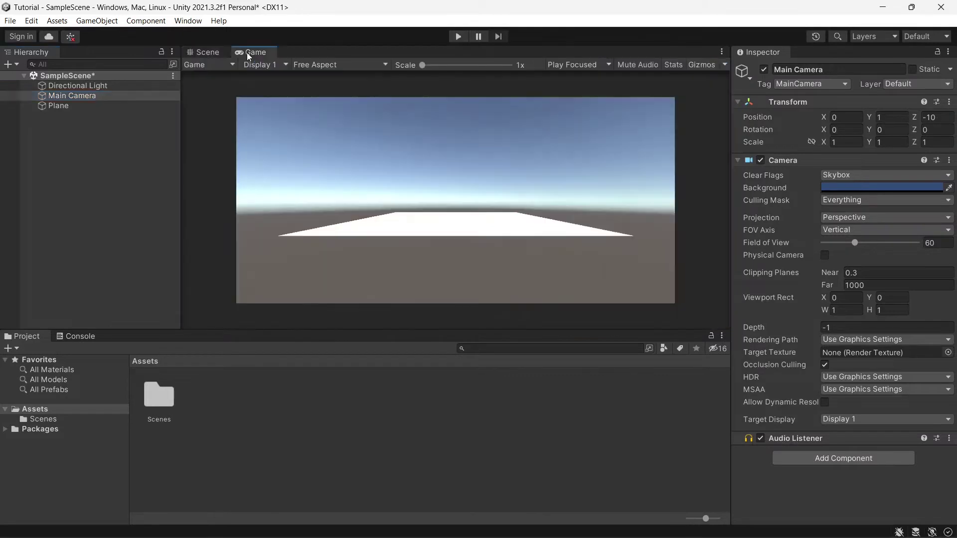
pyautogui.click(205, 49)
# Open the Scenes folder in the project's assets
pyautogui.click(191, 406)
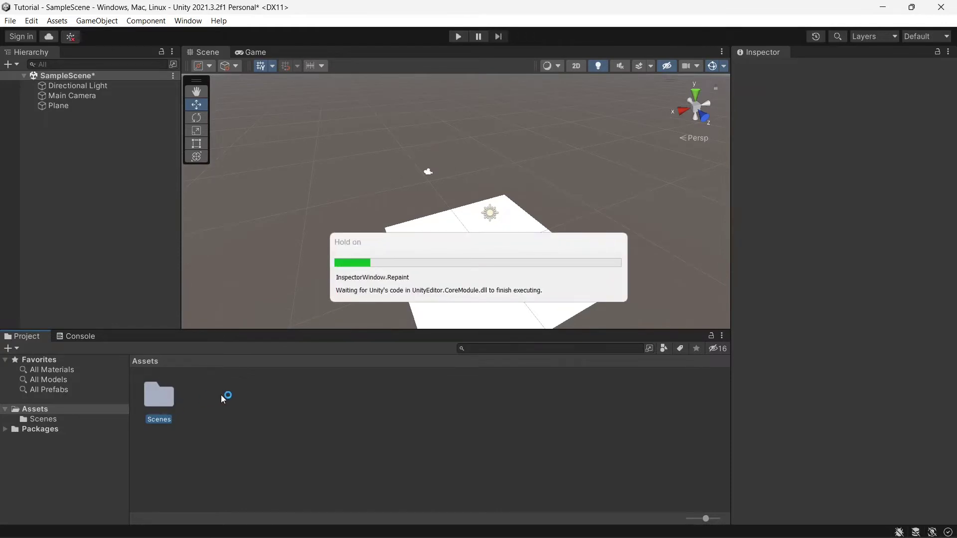
pyautogui.click(167, 407)
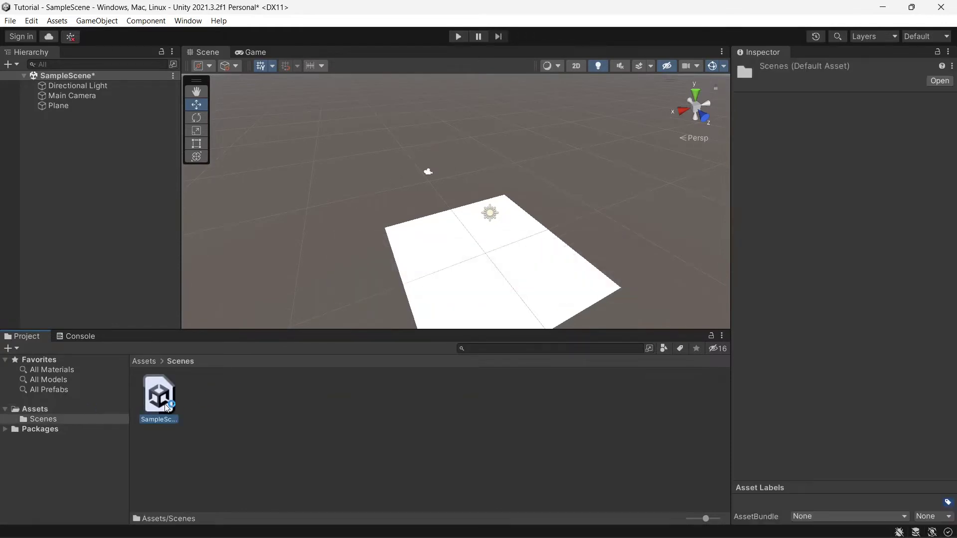
# Look over the SampleScene asset in the Scenes folder and the asset types that can be created there
pyautogui.click(96, 412)
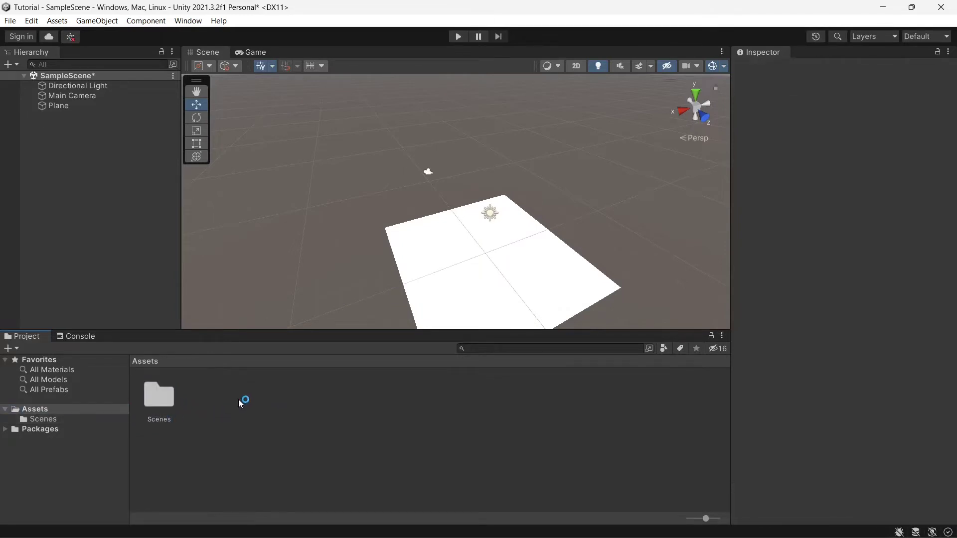
pyautogui.doubleClick(157, 399)
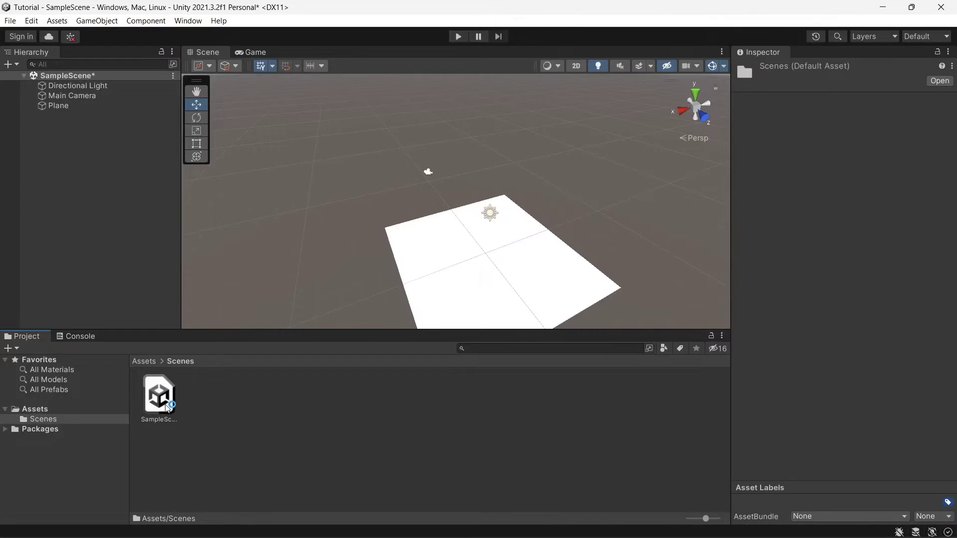
pyautogui.click(167, 407)
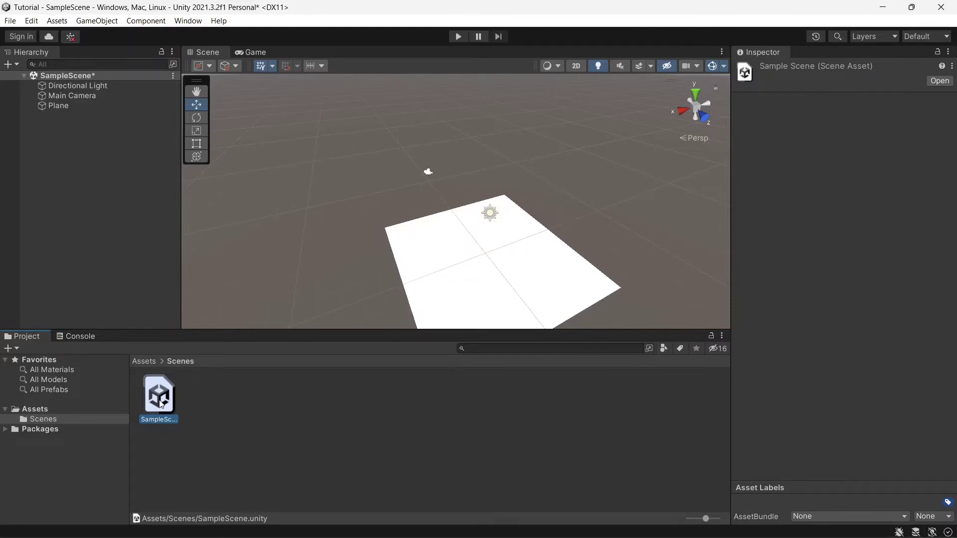
pyautogui.click(197, 406)
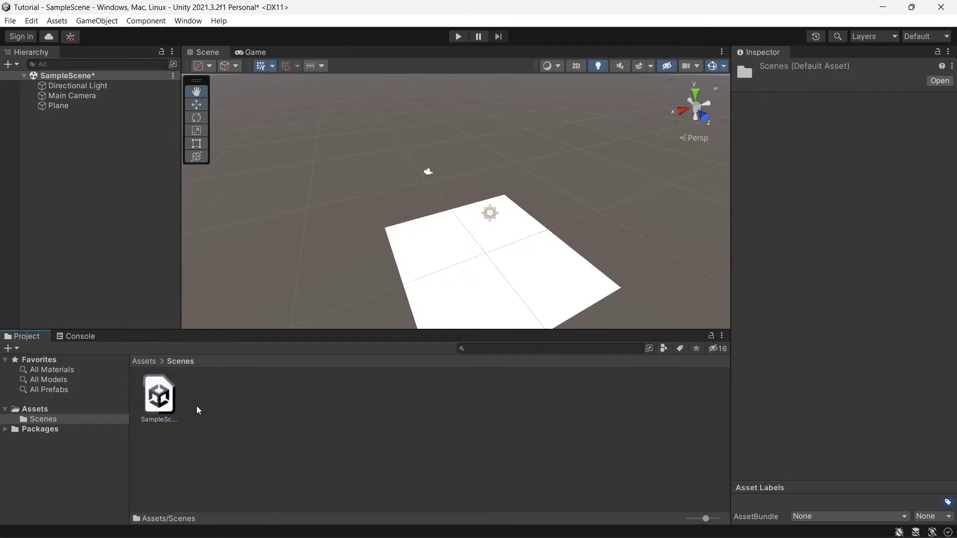
pyautogui.rightClick(196, 406)
pyautogui.moveTo(356, 93)
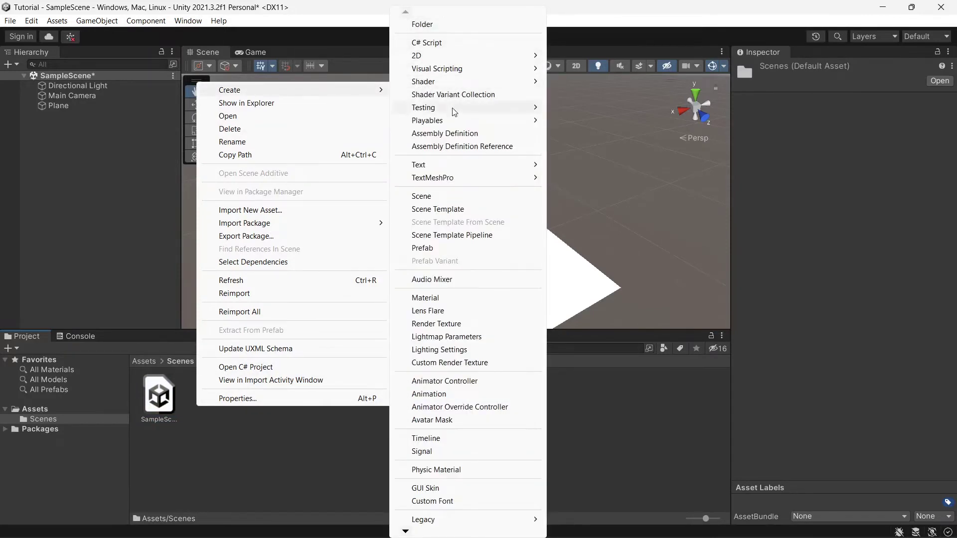
pyautogui.click(634, 455)
# Import all the texture, Blender and FBX files from the Unity Export folder into the project's root Assets folder
pyautogui.click(87, 408)
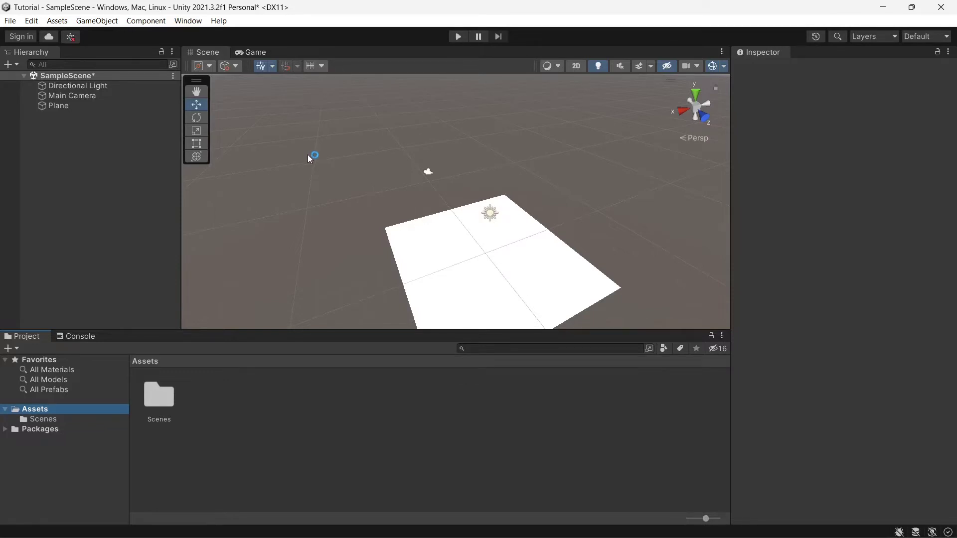
pyautogui.click(882, 6)
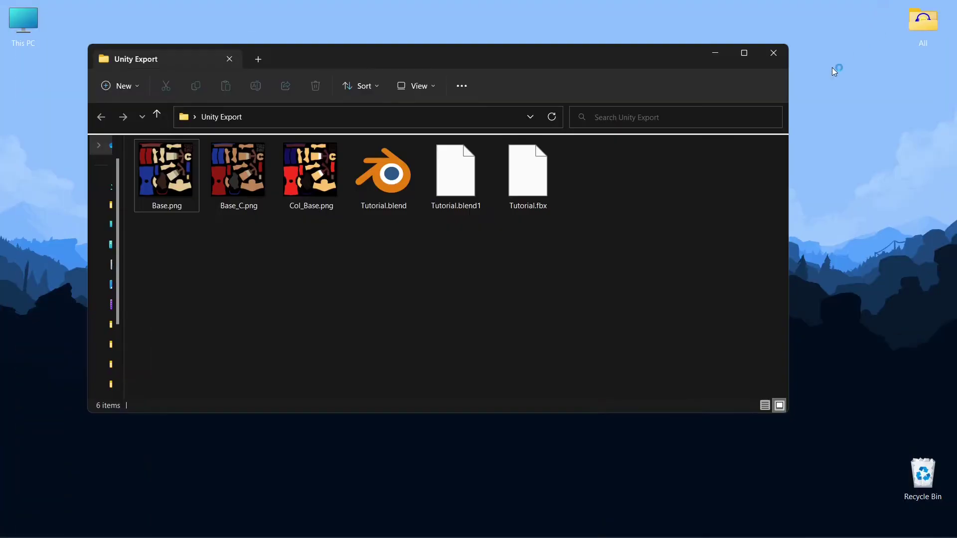
pyautogui.moveTo(632, 274); pyautogui.dragTo(145, 151)
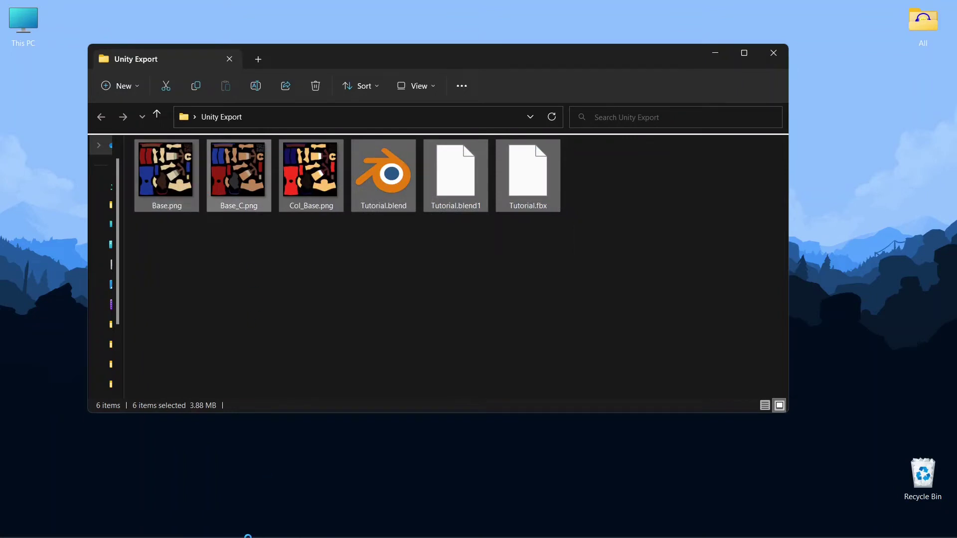
pyautogui.moveTo(248, 536)
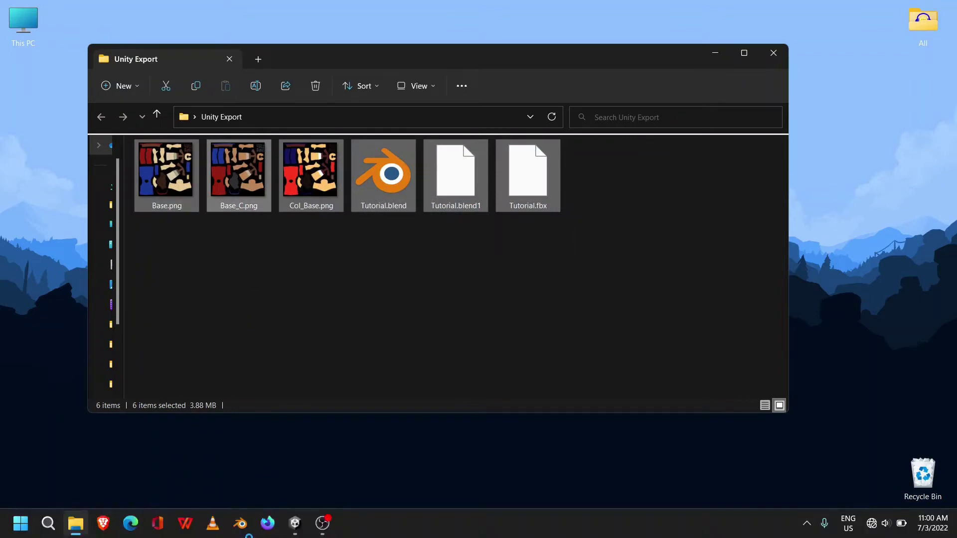
pyautogui.click(295, 524)
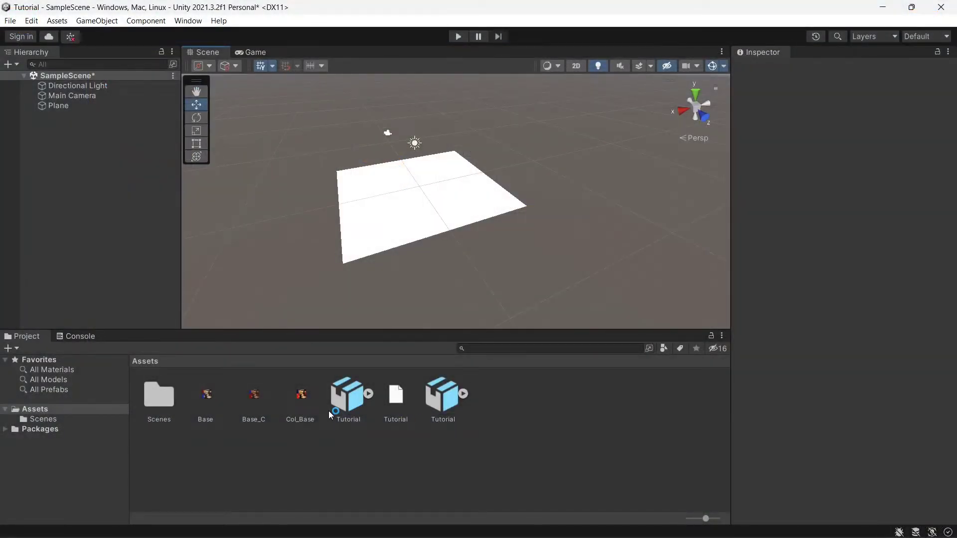
# Examine the imported Col_Base texture and Tutorial model assets in the root Assets folder
pyautogui.click(299, 409)
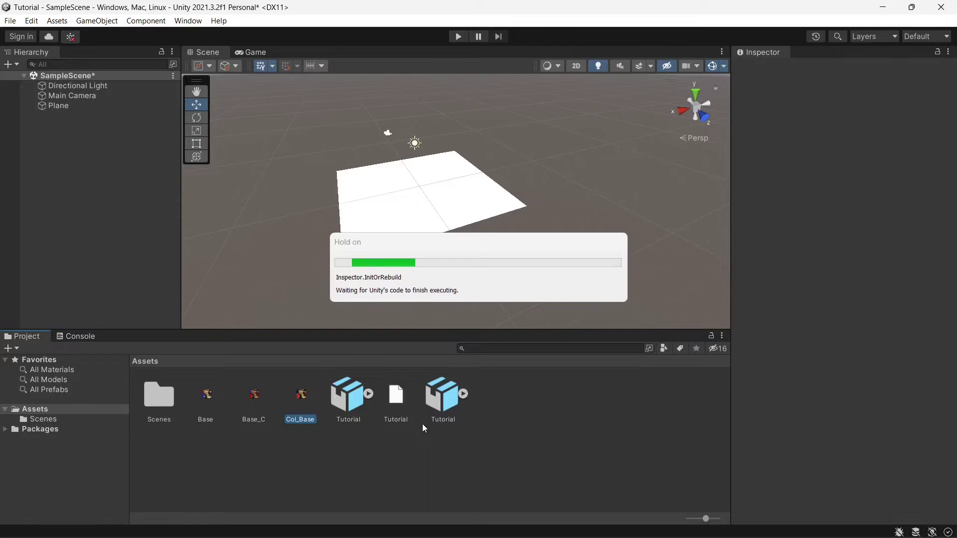
pyautogui.press('Right')
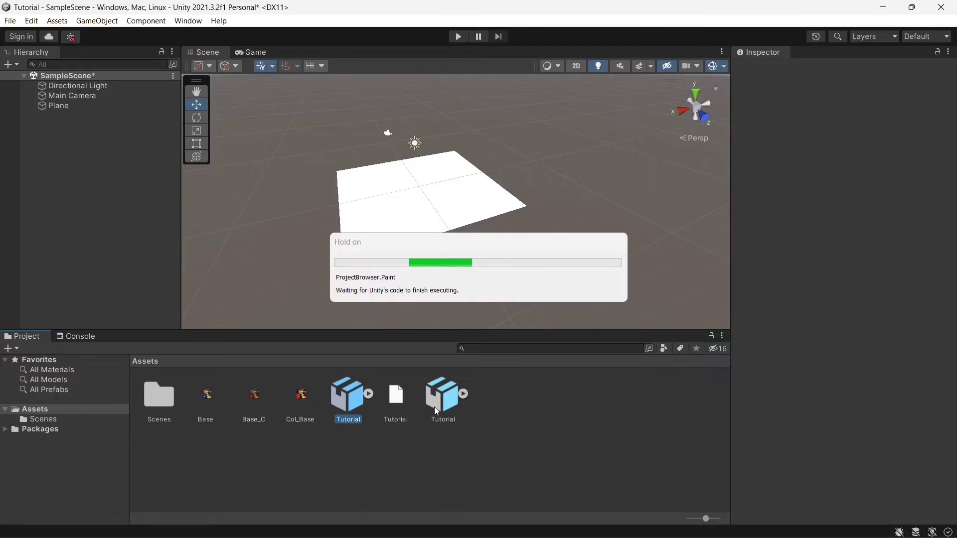
pyautogui.click(516, 403)
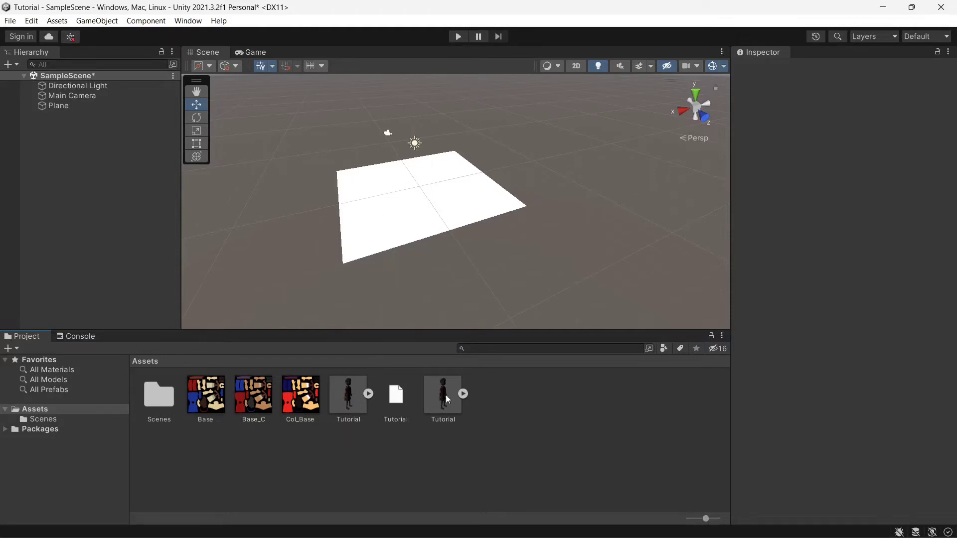
pyautogui.click(463, 394)
pyautogui.click(465, 394)
# Rename the imported FBX model asset as TutorialFBX
pyautogui.click(434, 402)
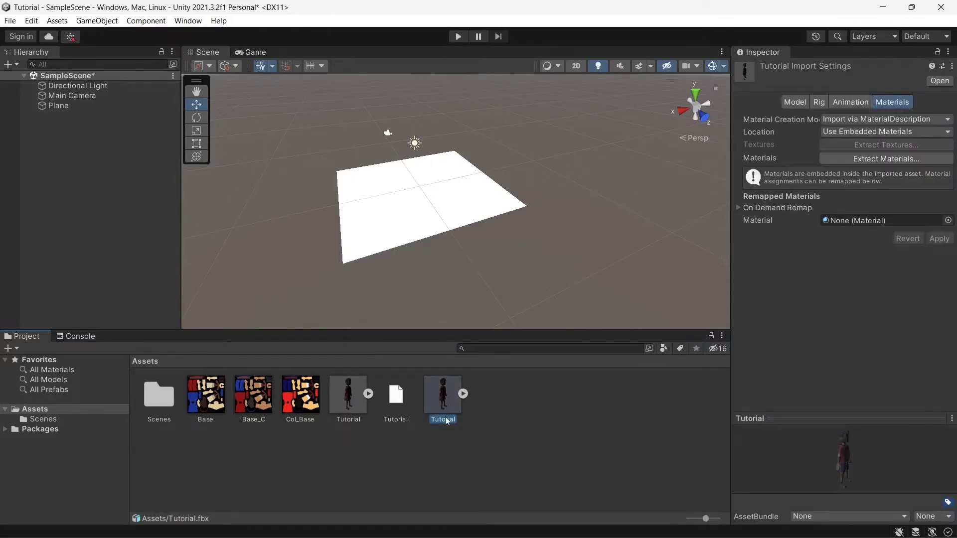
pyautogui.click(447, 422)
pyautogui.click(452, 419)
pyautogui.write('FBX')
pyautogui.press('Return')
# Rename the imported .blend model asset as Tutorial_Blend
pyautogui.click(356, 421)
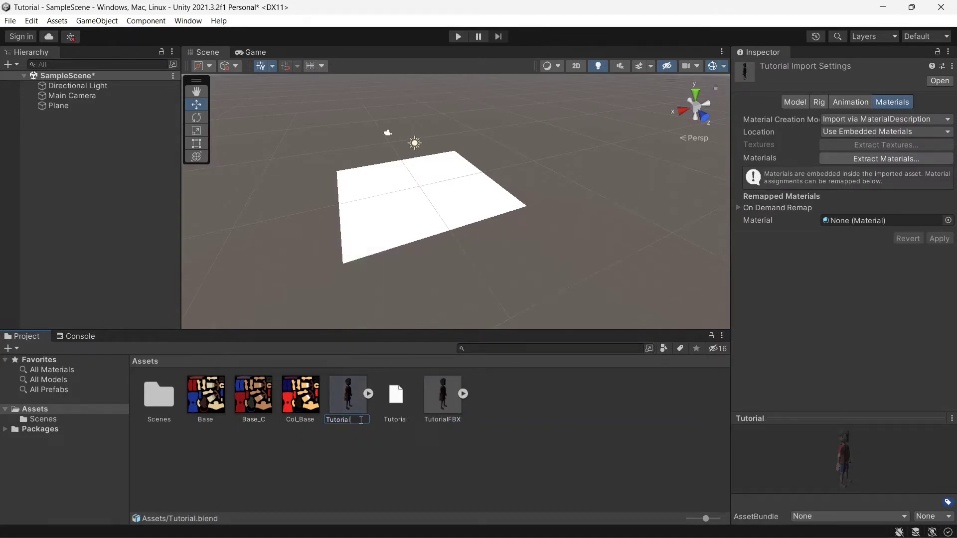
pyautogui.write('Blend')
pyautogui.press('Left')
pyautogui.press('Left')
pyautogui.press('Left')
pyautogui.press('Left')
pyautogui.press('Left')
pyautogui.write('_')
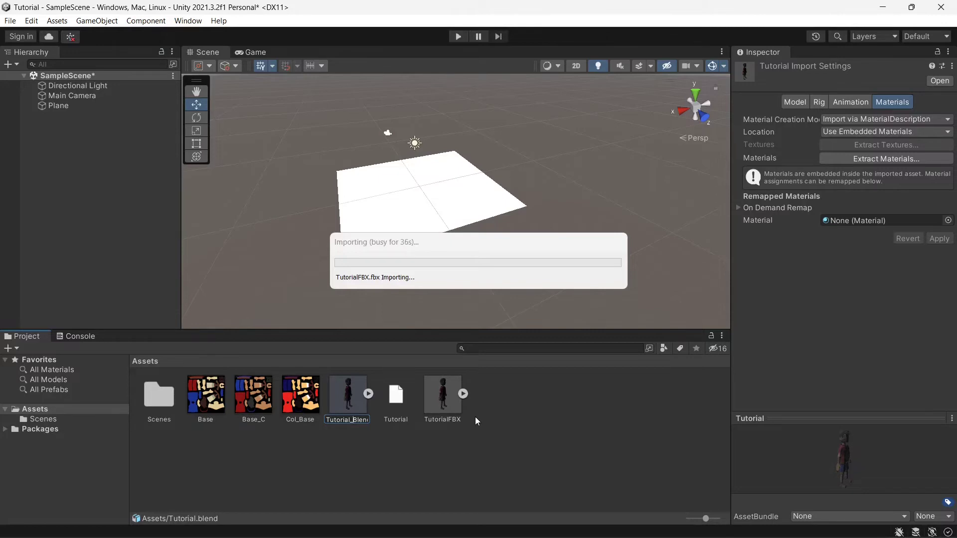
pyautogui.moveTo(450, 247); pyautogui.dragTo(492, 200)
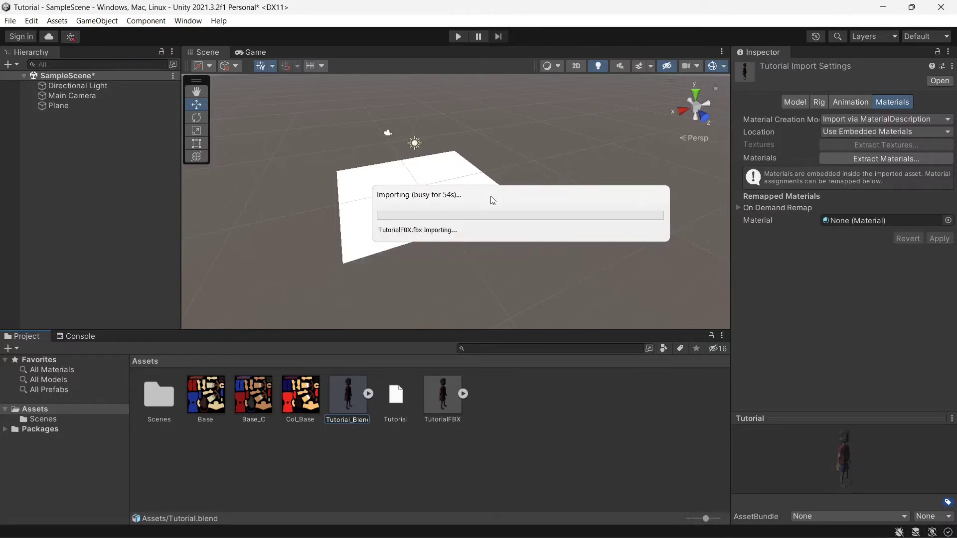
pyautogui.moveTo(330, 529)
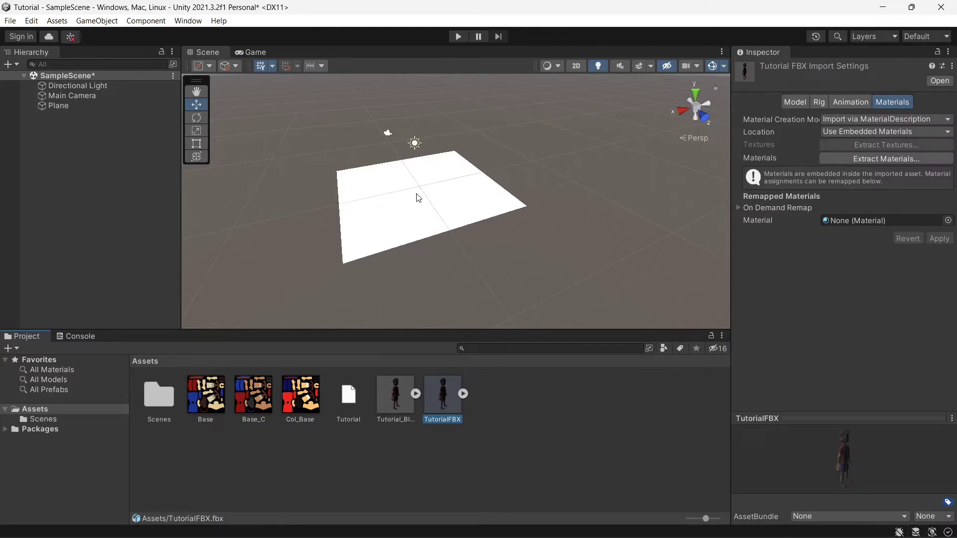
# Place the TutorialFBX and Tutorial_Blend models on the plane in the scene and bring both characters into view
pyautogui.moveTo(417, 197); pyautogui.dragTo(458, 202)
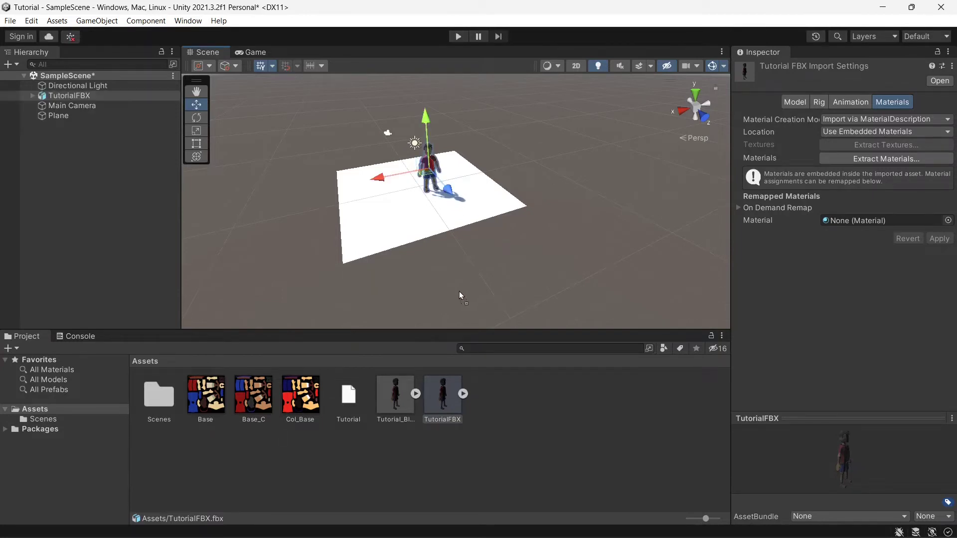
pyautogui.moveTo(404, 388); pyautogui.dragTo(397, 232)
pyautogui.scroll(5, 397, 233)
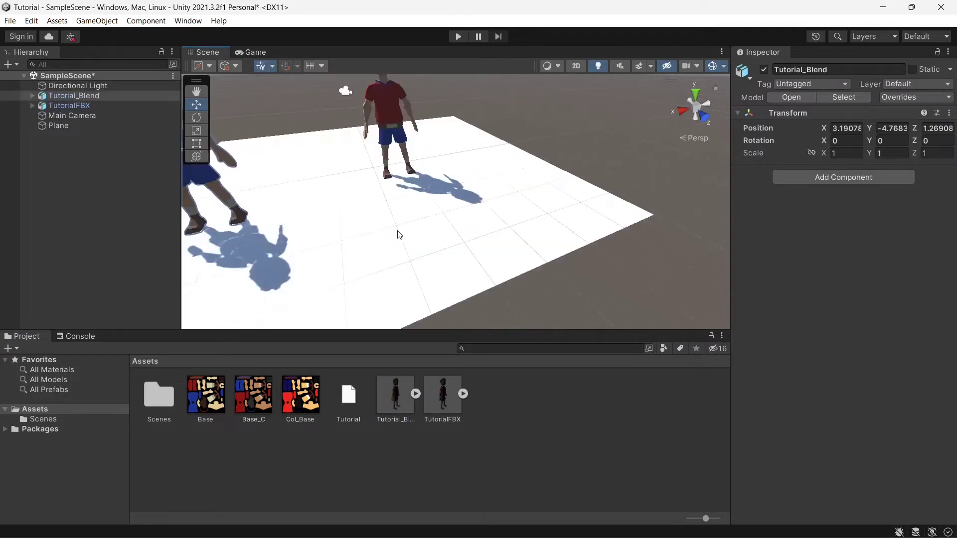
pyautogui.moveTo(324, 160); pyautogui.dragTo(376, 173, button='middle')
# Delete the Tutorial_Blend character from the scene
pyautogui.click(105, 96)
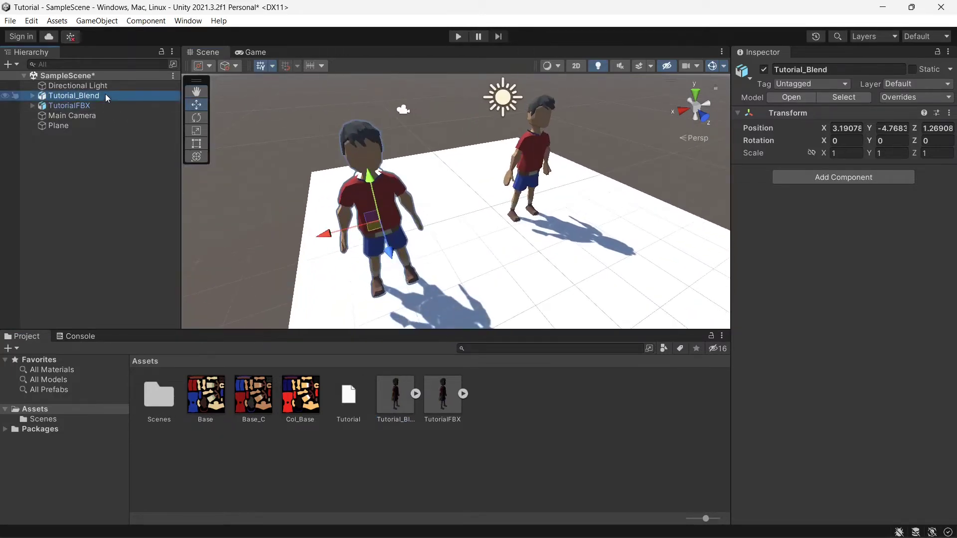
pyautogui.press('Delete')
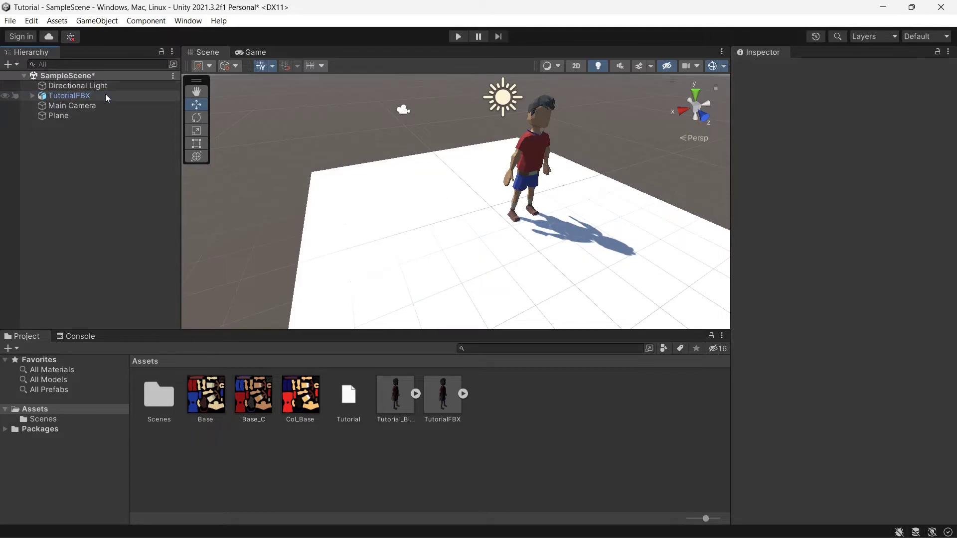
# Reset the TutorialFBX character's transform so it stands at the scene origin
pyautogui.click(49, 96)
pyautogui.click(948, 113)
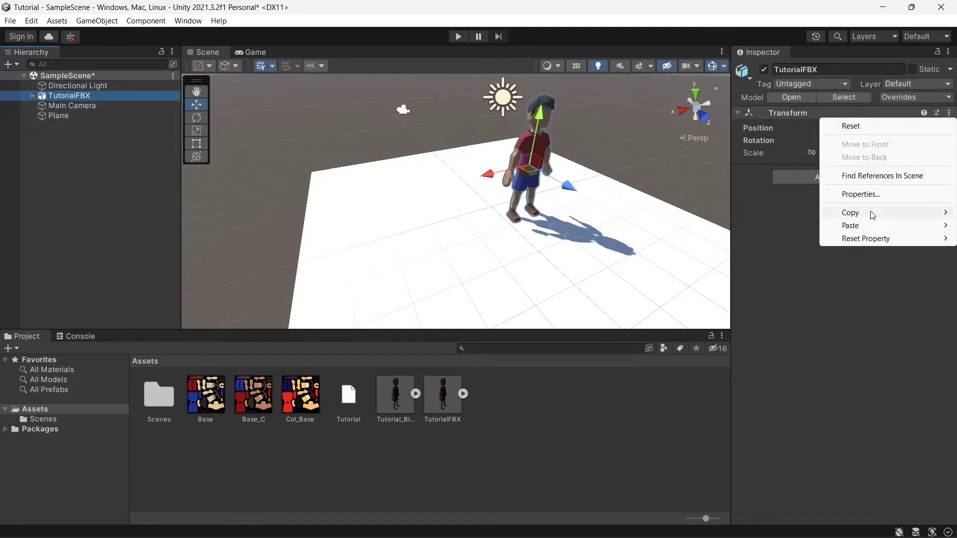
pyautogui.moveTo(869, 238)
pyautogui.click(795, 240)
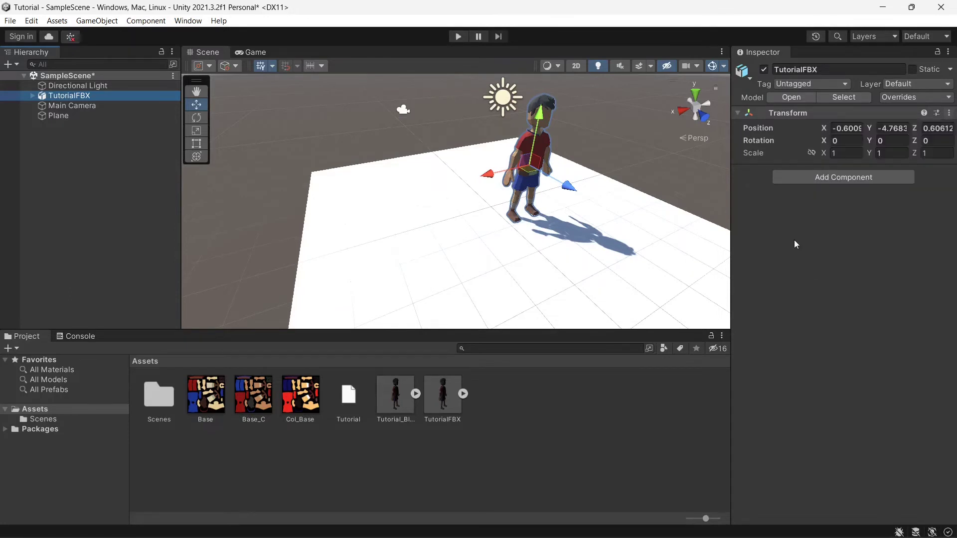
pyautogui.click(656, 126)
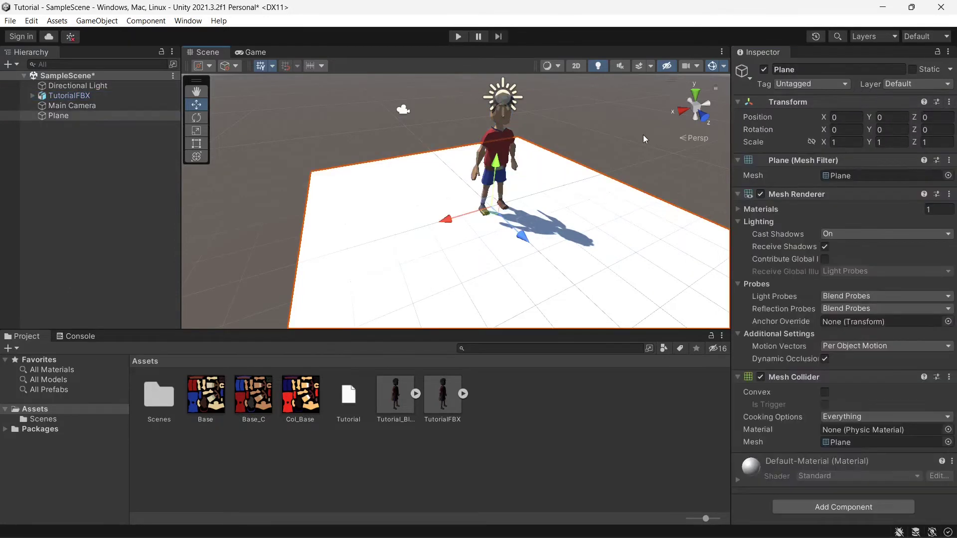
pyautogui.keyDown('alt'); pyautogui.moveTo(649, 187); pyautogui.dragTo(449, 199); pyautogui.keyUp('alt')
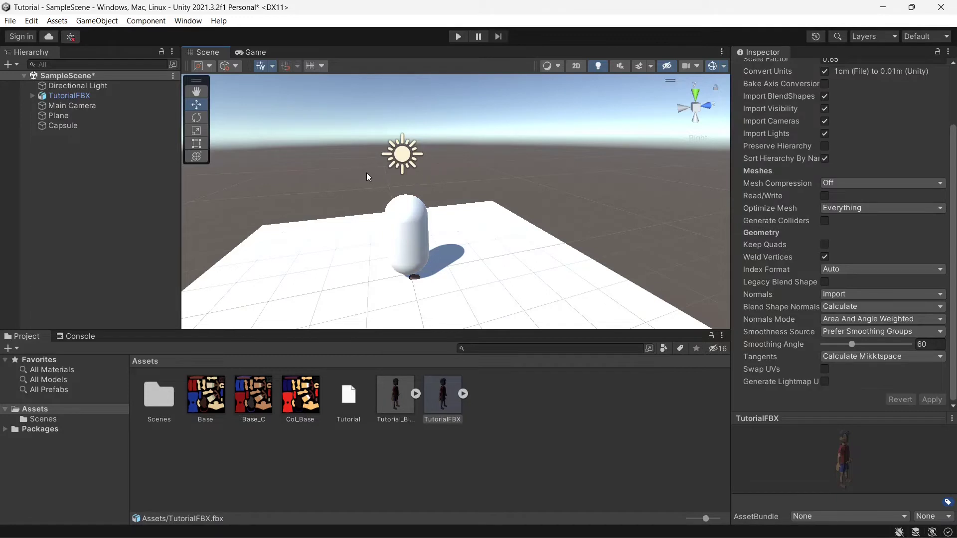
# Examine the capsule and the character inside it from several angles to compare their sizes
pyautogui.moveTo(367, 177); pyautogui.dragTo(487, 188, button='middle')
pyautogui.moveTo(331, 214); pyautogui.dragTo(496, 216, button='middle')
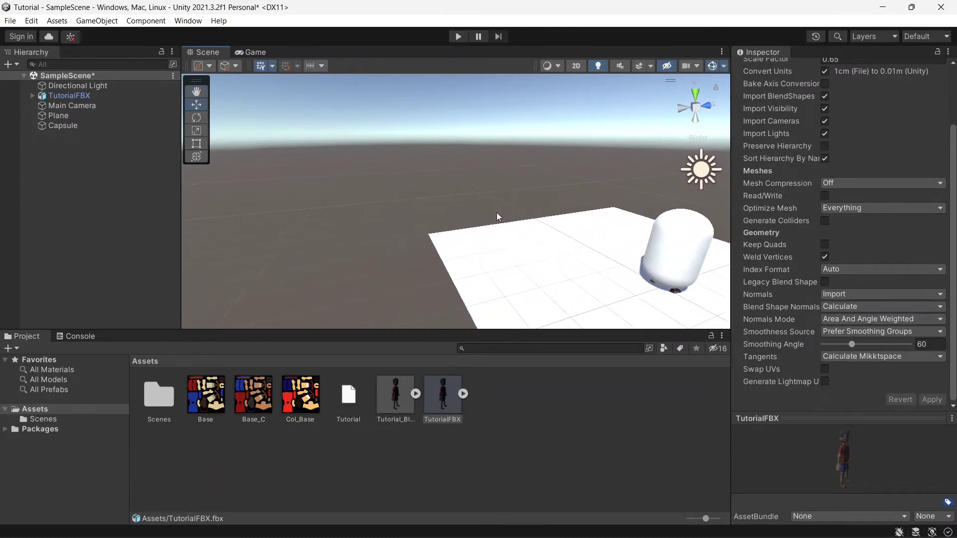
pyautogui.moveTo(627, 210); pyautogui.dragTo(337, 219, button='middle')
pyautogui.moveTo(583, 212); pyautogui.dragTo(537, 168, button='middle')
pyautogui.moveTo(472, 276); pyautogui.dragTo(523, 280, button='middle')
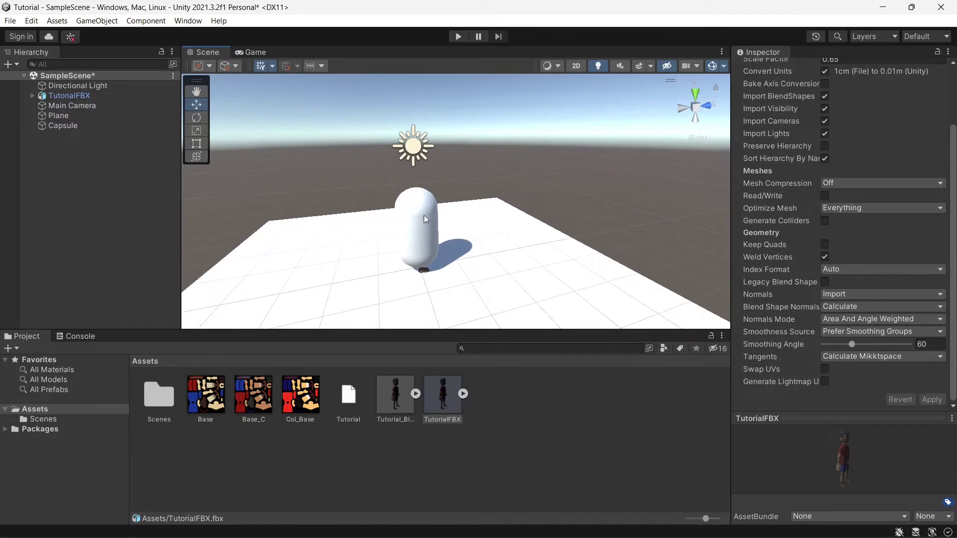
pyautogui.moveTo(462, 159); pyautogui.dragTo(421, 122, button='right')
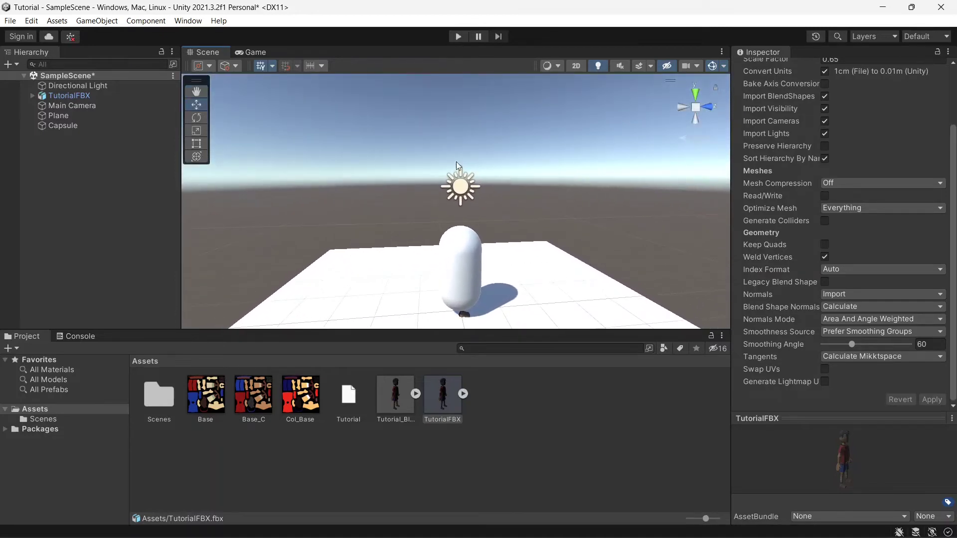
pyautogui.scroll(2, 456, 163)
pyautogui.scroll(1, 472, 189)
pyautogui.moveTo(471, 188); pyautogui.dragTo(480, 229, button='right')
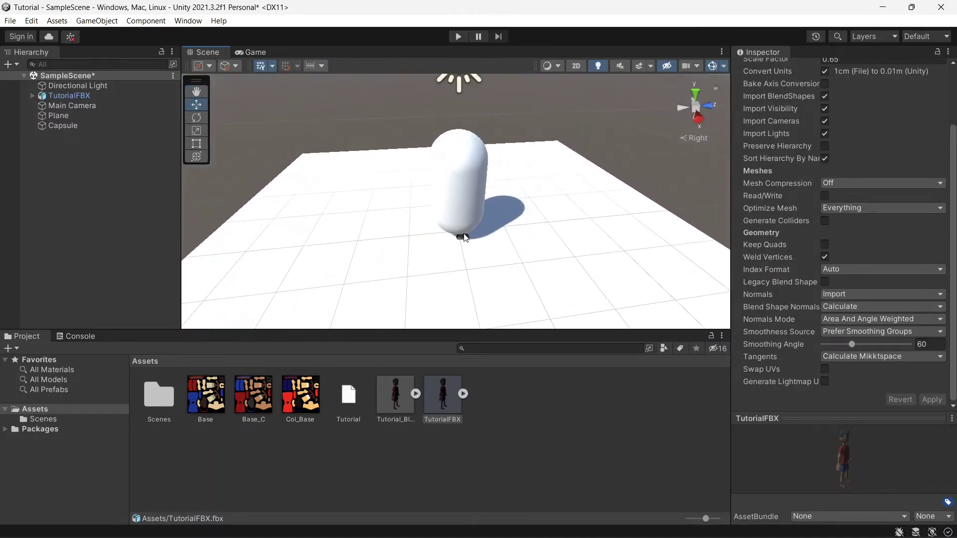
pyautogui.scroll(2, 480, 229)
pyautogui.click(459, 169)
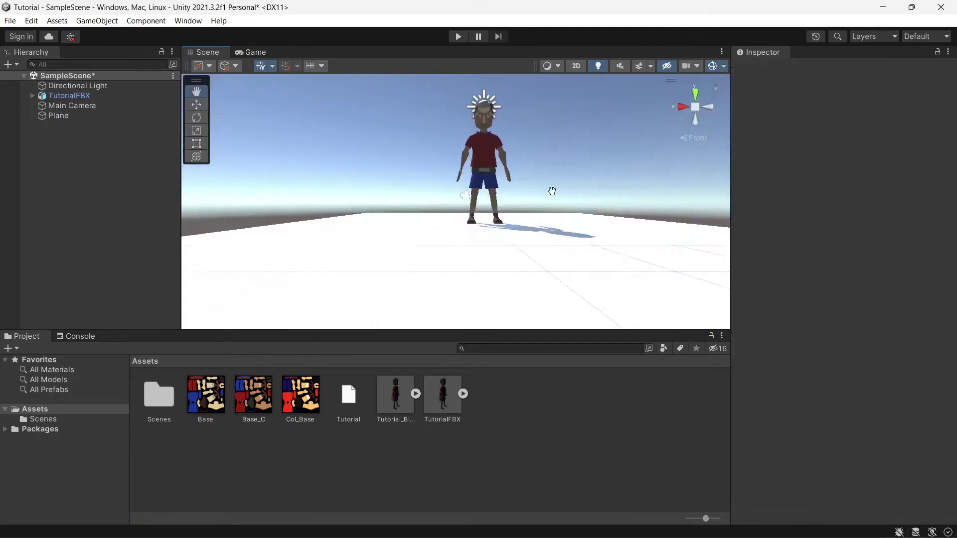
# Add a 3D capsule object to SampleScene alongside the character
pyautogui.scroll(3, 551, 192)
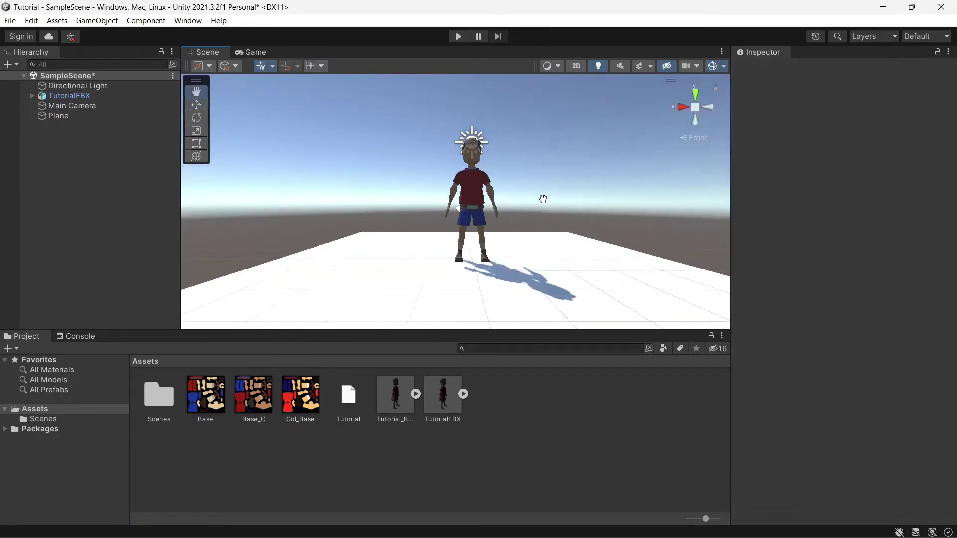
pyautogui.scroll(3, 534, 167)
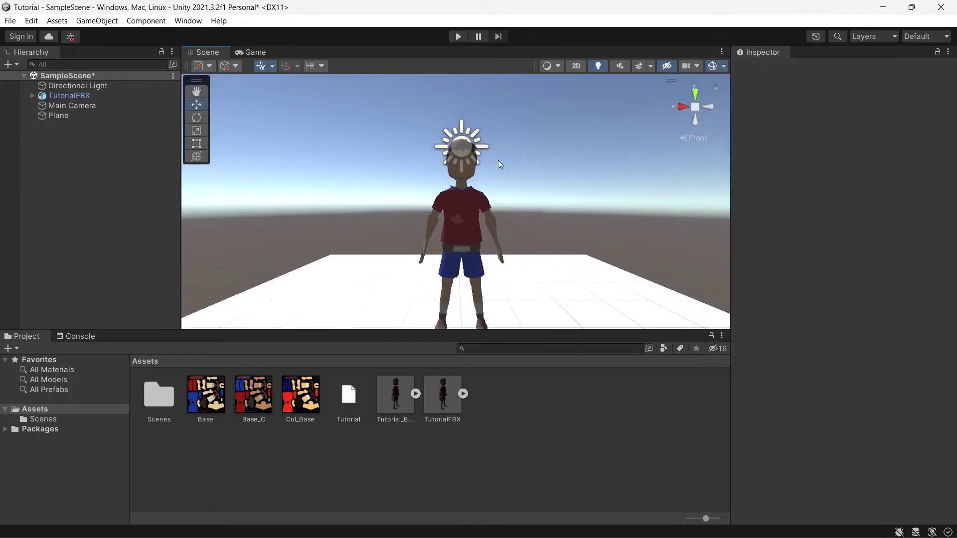
pyautogui.rightClick(63, 140)
pyautogui.moveTo(204, 305)
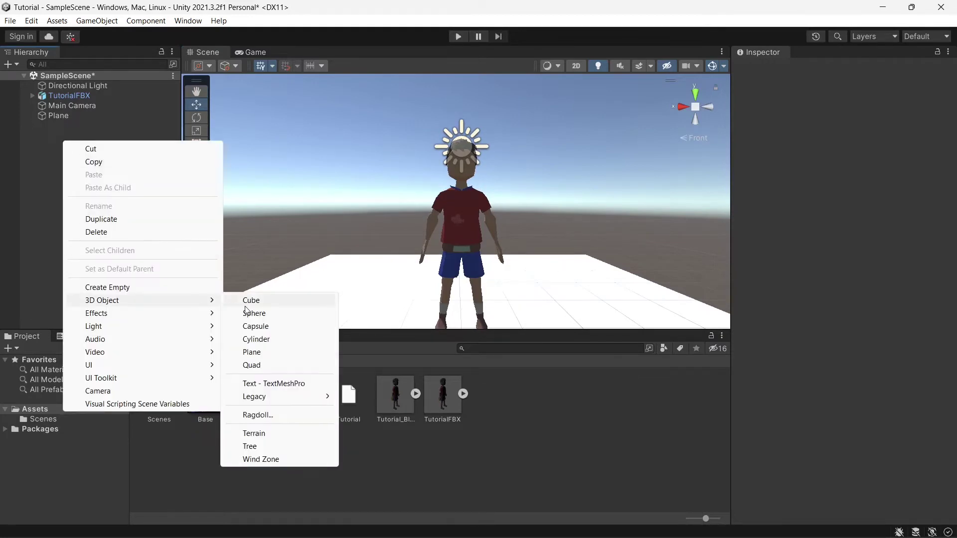
pyautogui.click(268, 331)
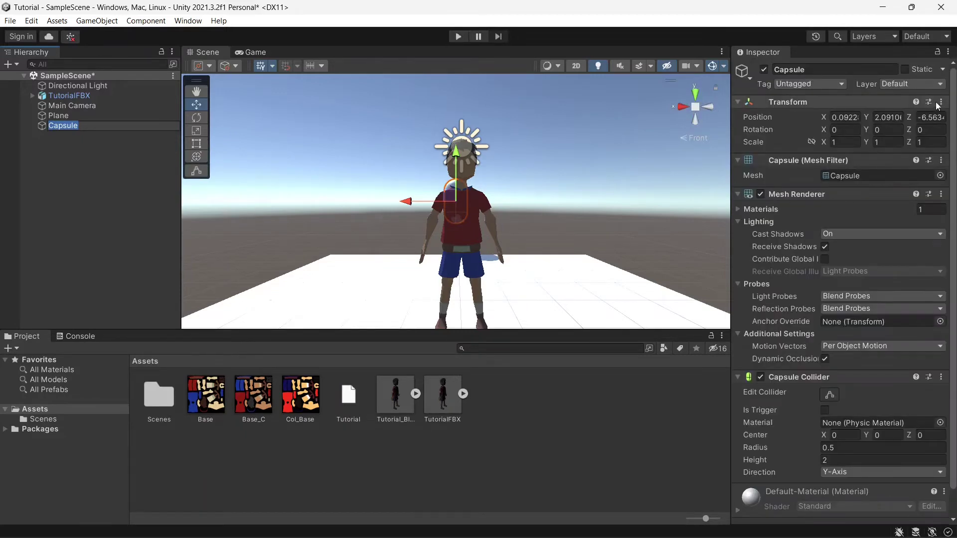
# Reset the capsule's transform and raise it to about Y 1.08 so it stands on the plane beside the character's feet
pyautogui.click(941, 103)
pyautogui.click(942, 102)
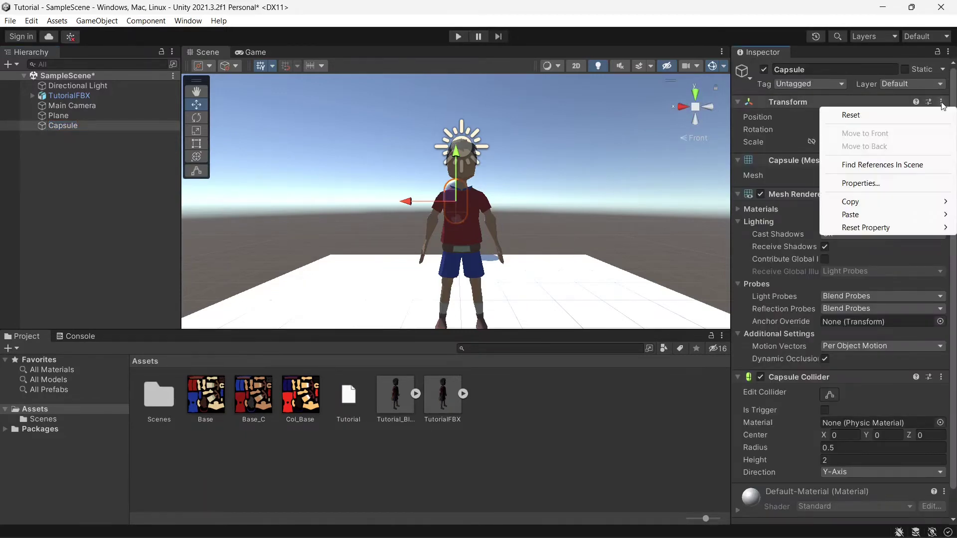
pyautogui.click(922, 119)
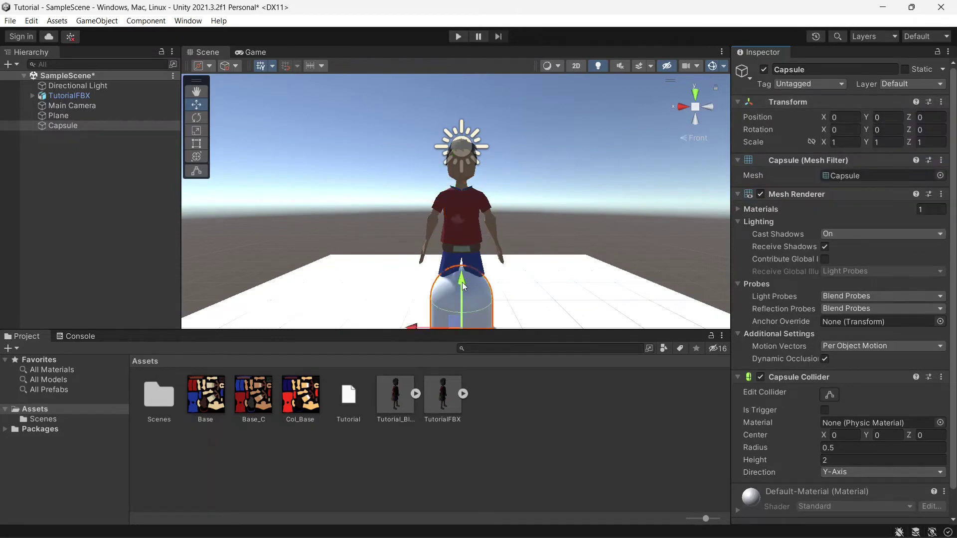
pyautogui.moveTo(462, 282); pyautogui.dragTo(472, 216)
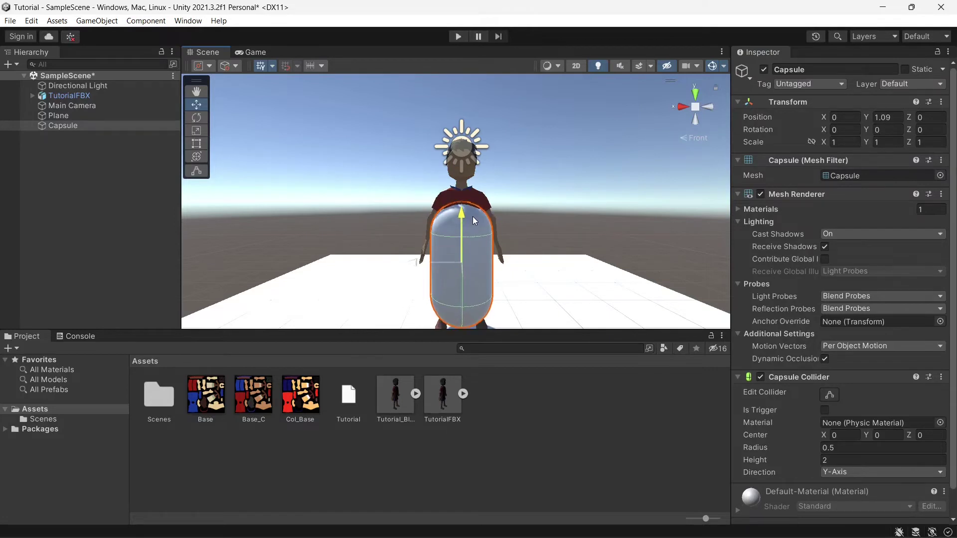
pyautogui.click(697, 107)
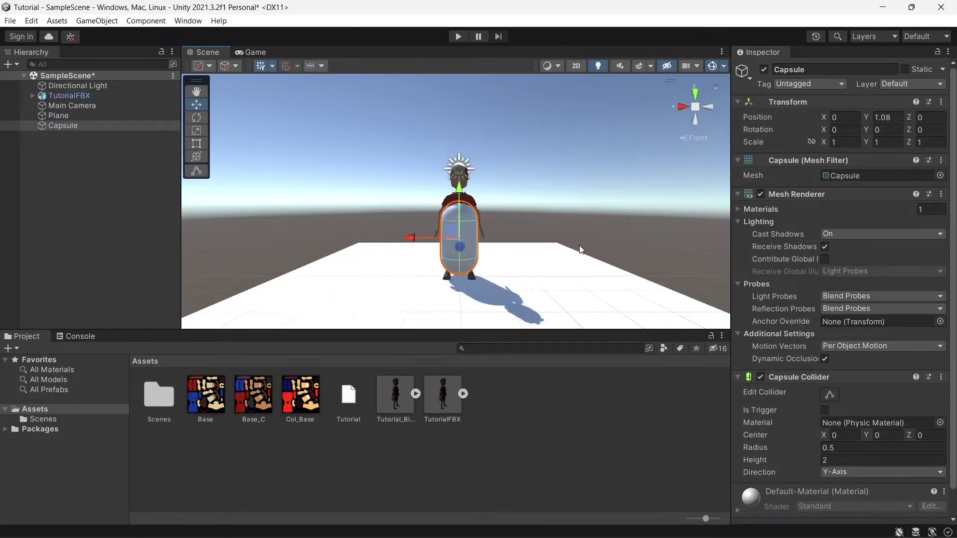
# Set the TutorialFBX asset's model import Scale Factor to 0.7 and apply it
pyautogui.click(447, 399)
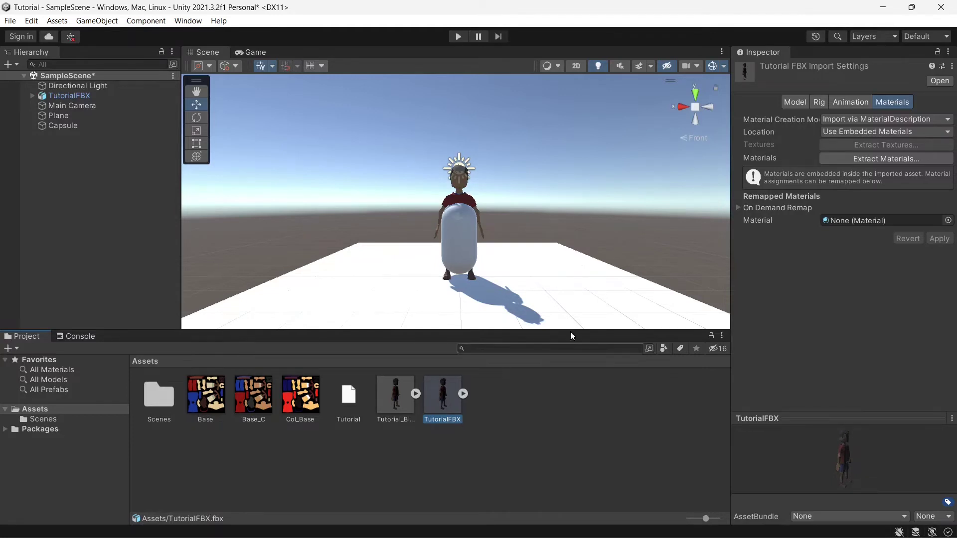
pyautogui.click(793, 102)
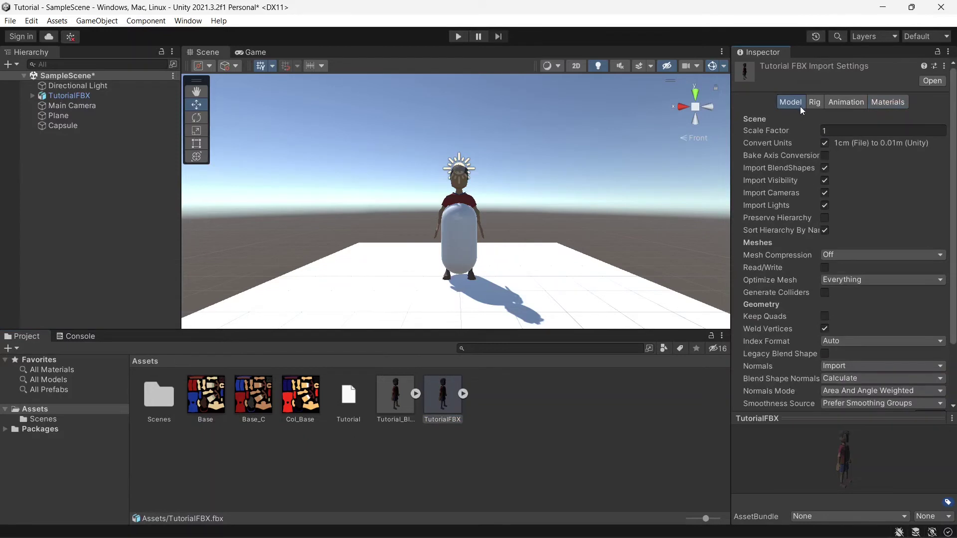
pyautogui.click(841, 130)
pyautogui.write('.7')
pyautogui.scroll(-3, 921, 314)
pyautogui.click(932, 400)
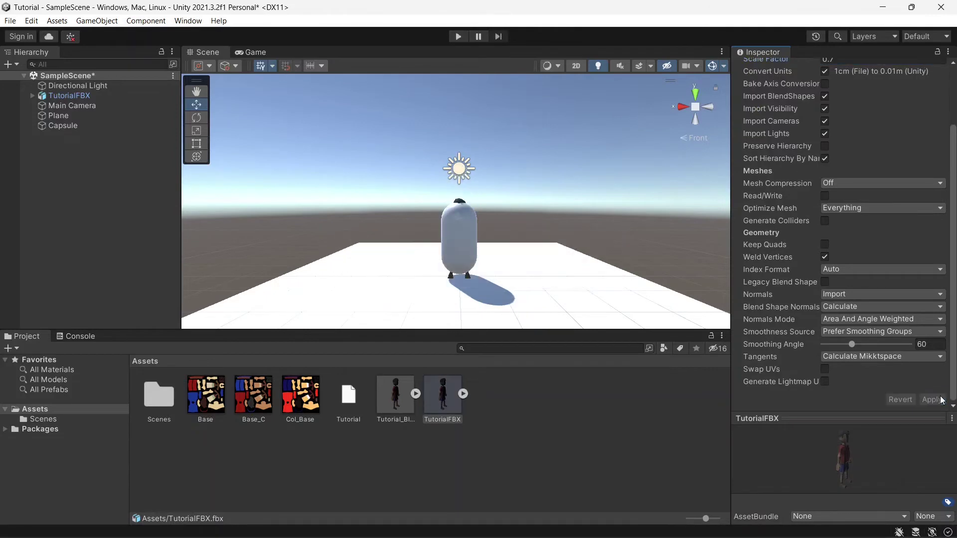
# Set the TutorialFBX model's Scale Factor to 0.65 and apply the import settings
pyautogui.scroll(3, 787, 150)
pyautogui.click(843, 130)
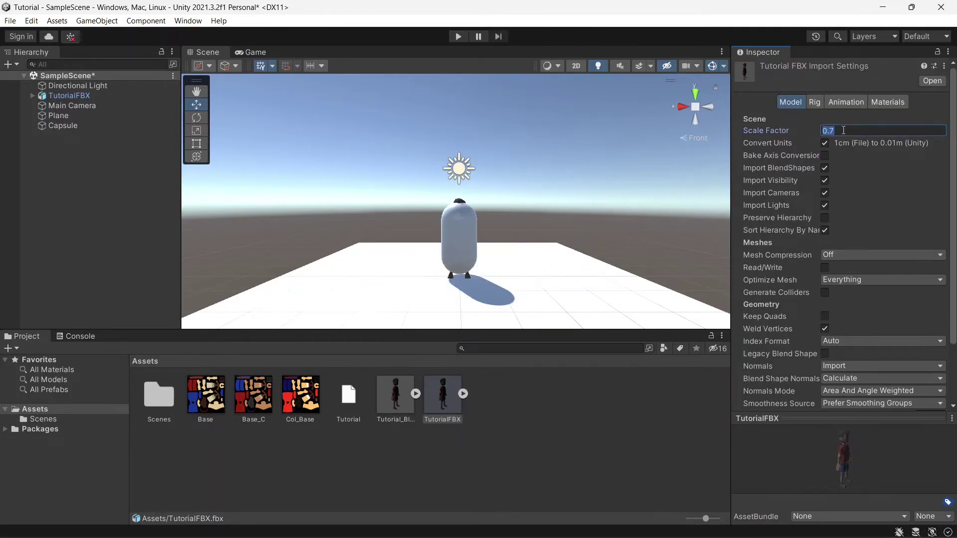
pyautogui.write('.65')
pyautogui.scroll(-3, 881, 205)
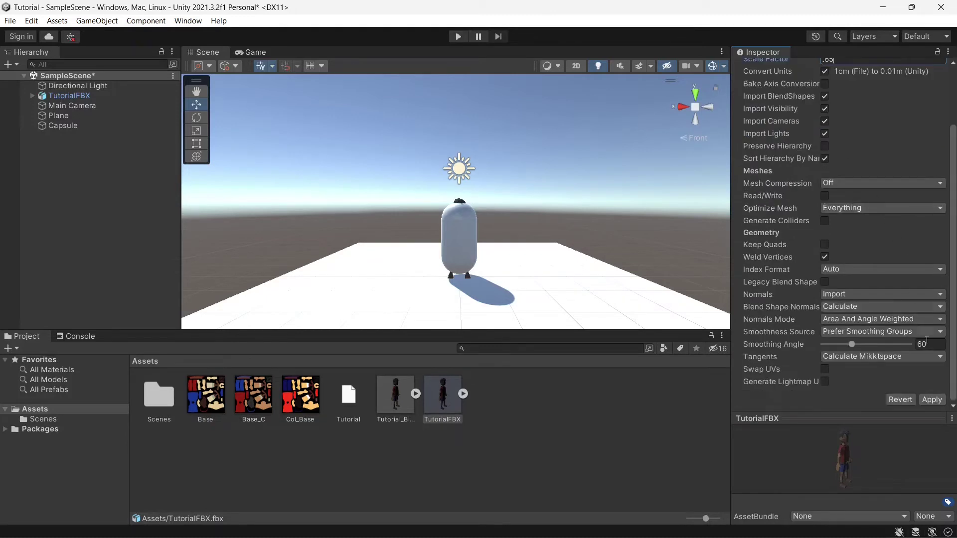
pyautogui.click(935, 402)
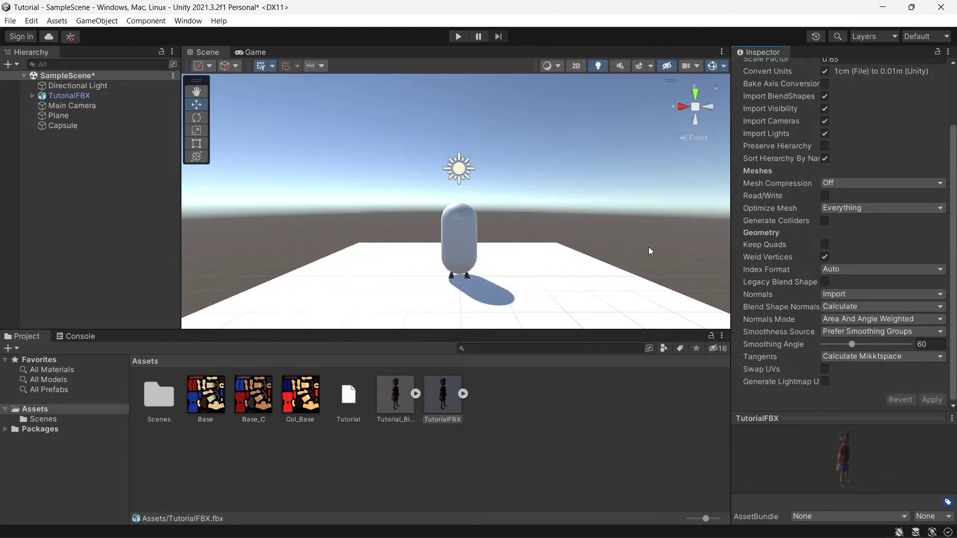
# Delete the reference capsule from the scene and show the character from the front
pyautogui.scroll(-3, 699, 121)
pyautogui.scroll(5, 455, 200)
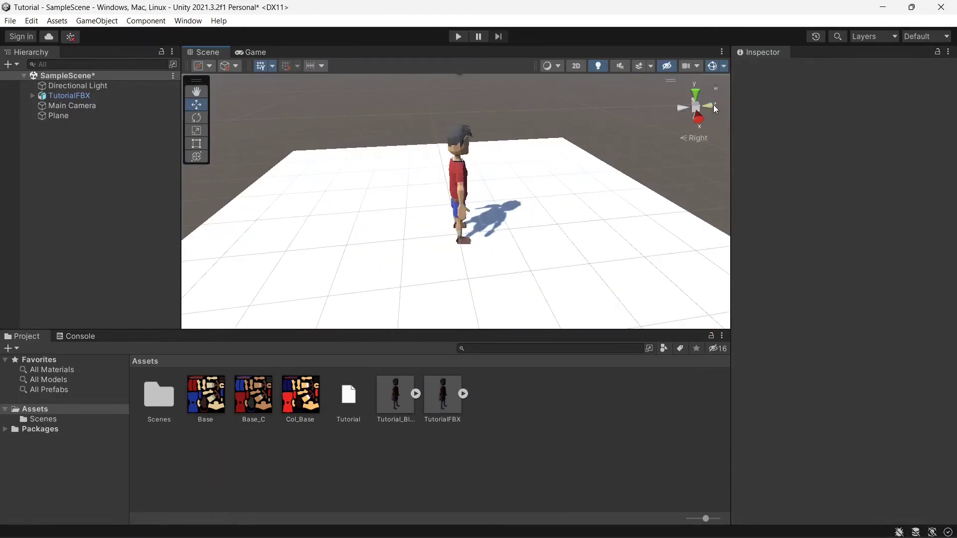
pyautogui.click(714, 106)
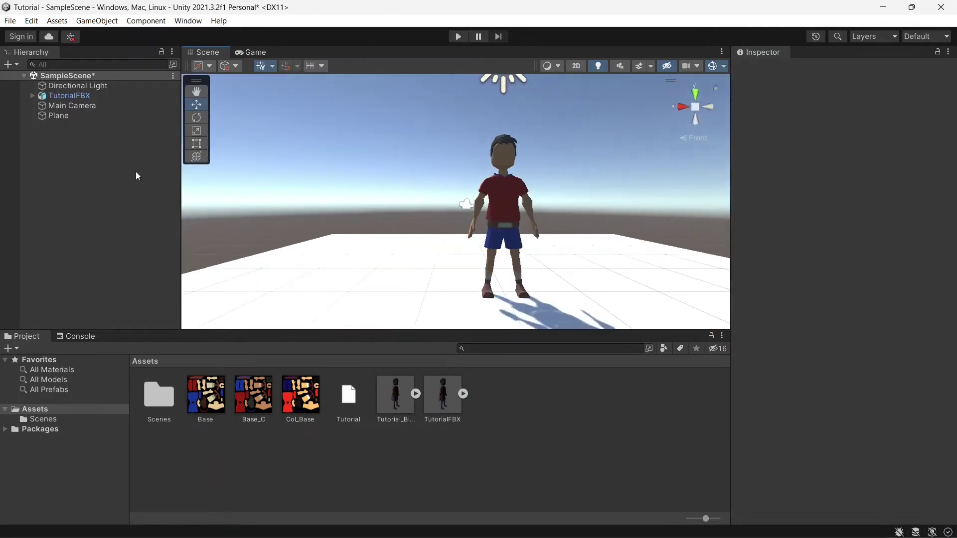
# Create an empty game object in SampleScene and name it Player
pyautogui.click(97, 95)
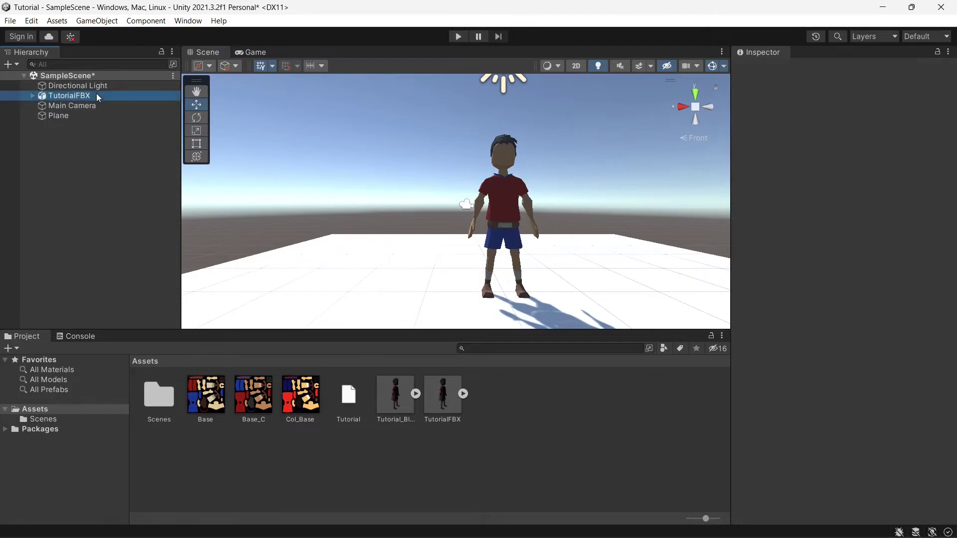
pyautogui.rightClick(74, 170)
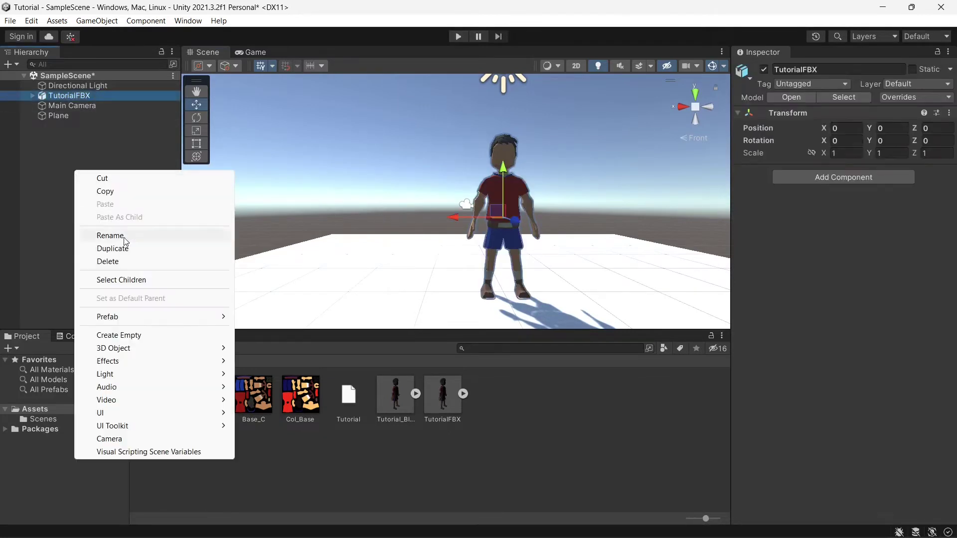
pyautogui.click(160, 337)
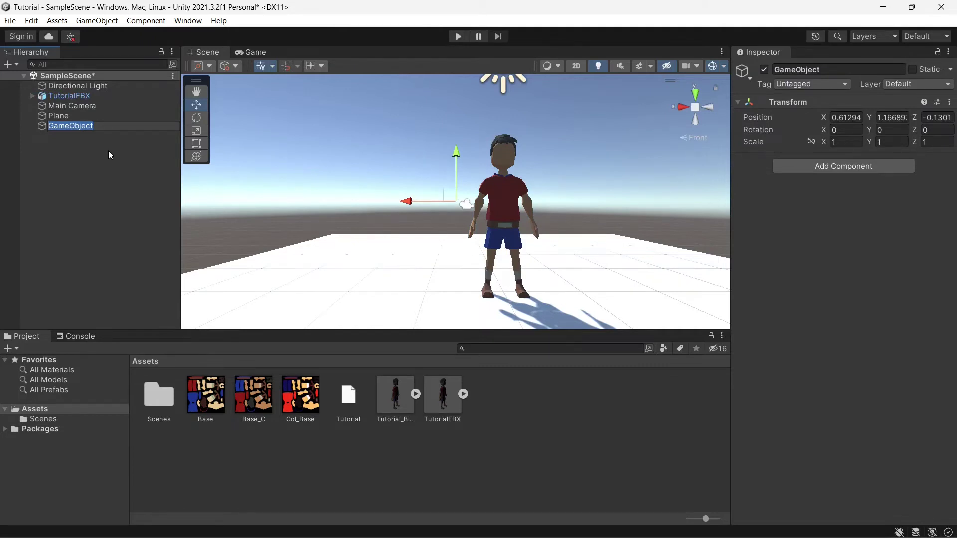
pyautogui.write('Player')
pyautogui.press('Return')
# Make the TutorialFBX character a child of the Player object and select Player
pyautogui.click(97, 96)
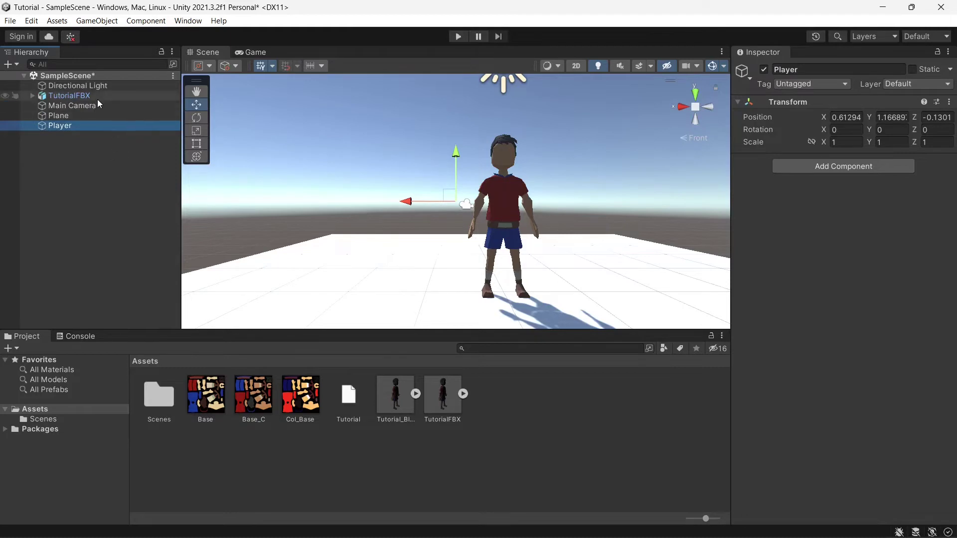
pyautogui.moveTo(87, 95); pyautogui.dragTo(84, 130)
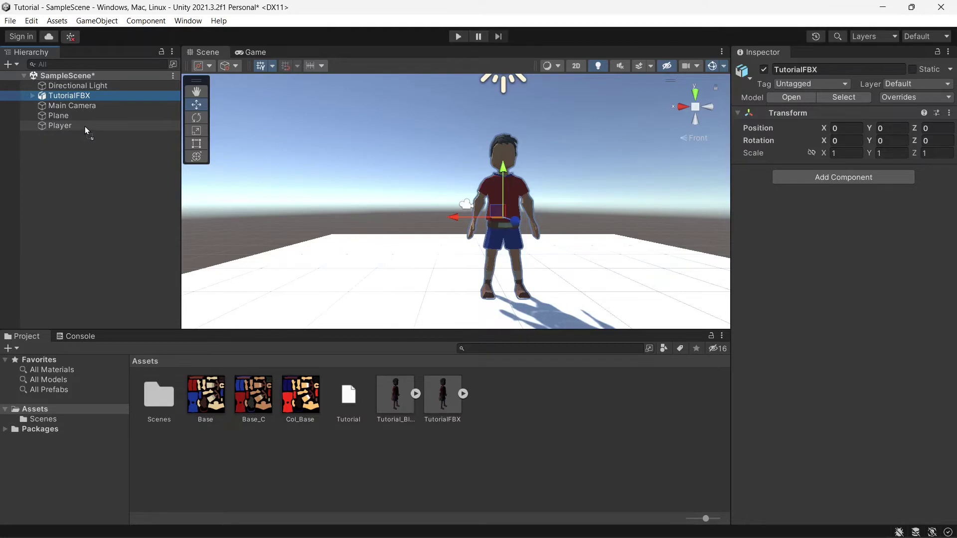
pyautogui.moveTo(85, 127); pyautogui.dragTo(84, 126)
pyautogui.click(79, 115)
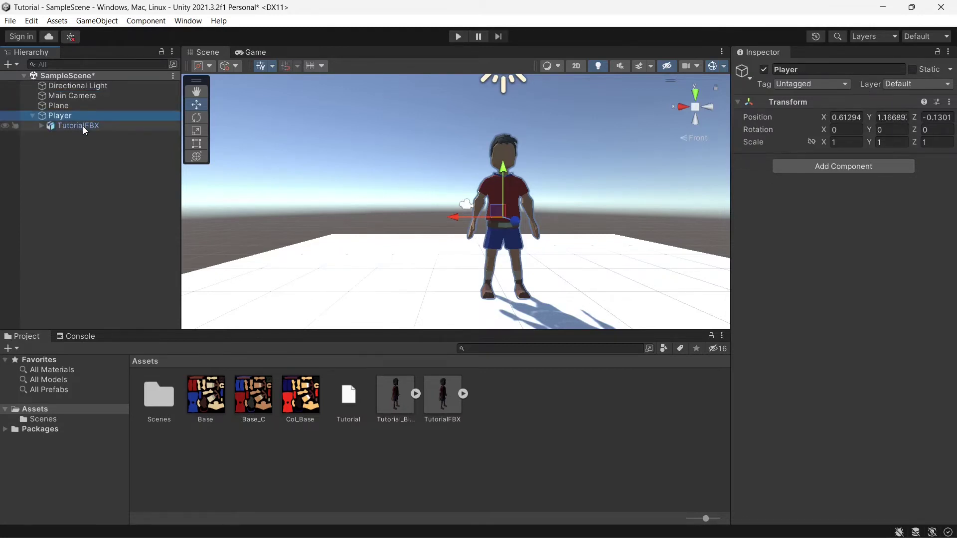
pyautogui.click(83, 126)
pyautogui.click(87, 118)
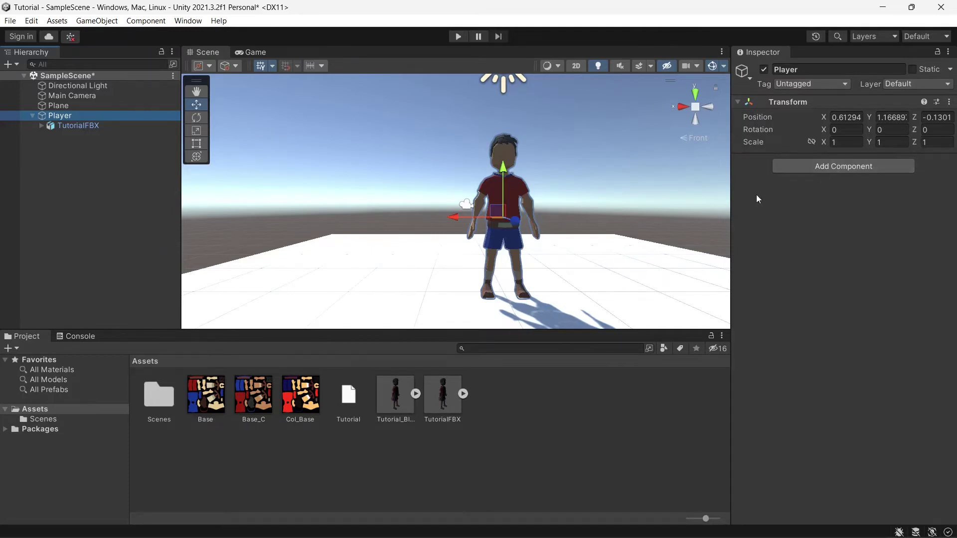
pyautogui.rightClick(90, 121)
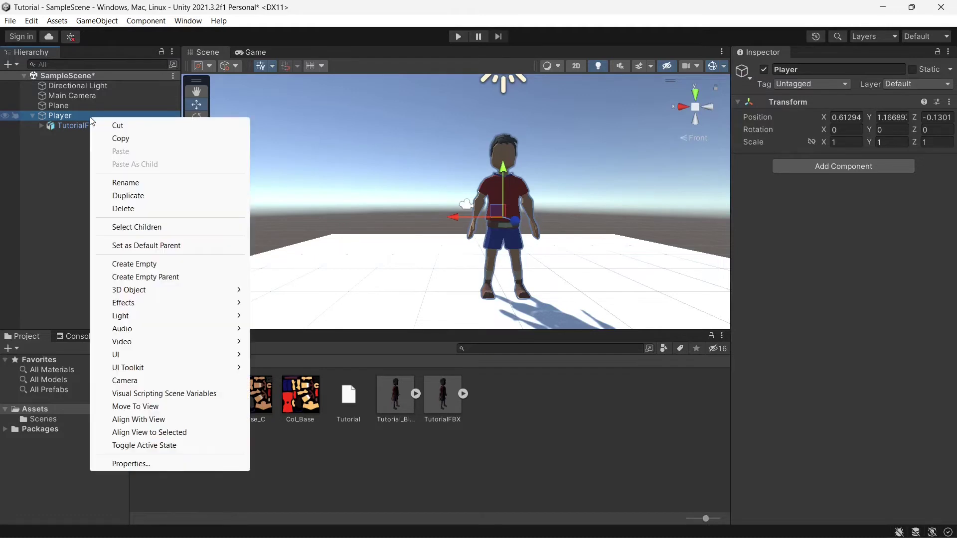
pyautogui.click(46, 181)
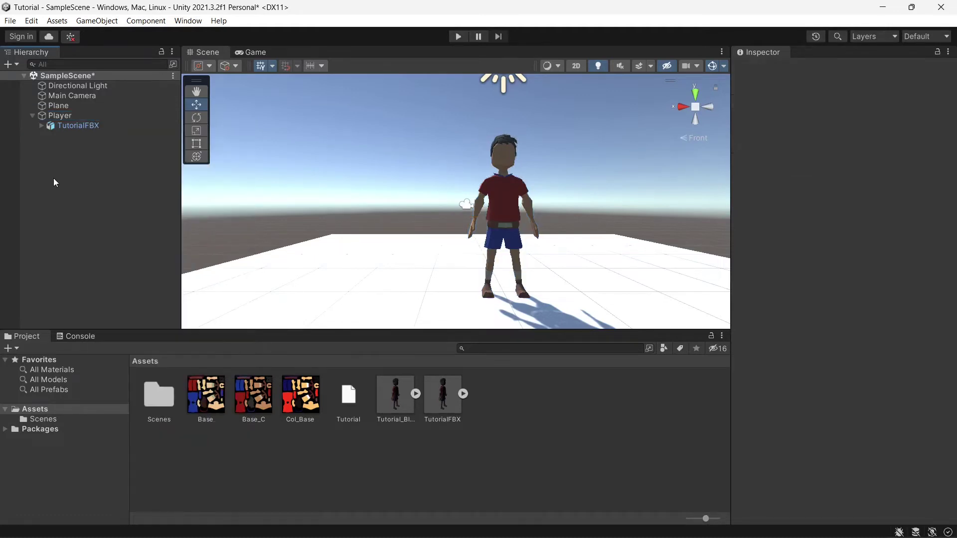
pyautogui.rightClick(542, 426)
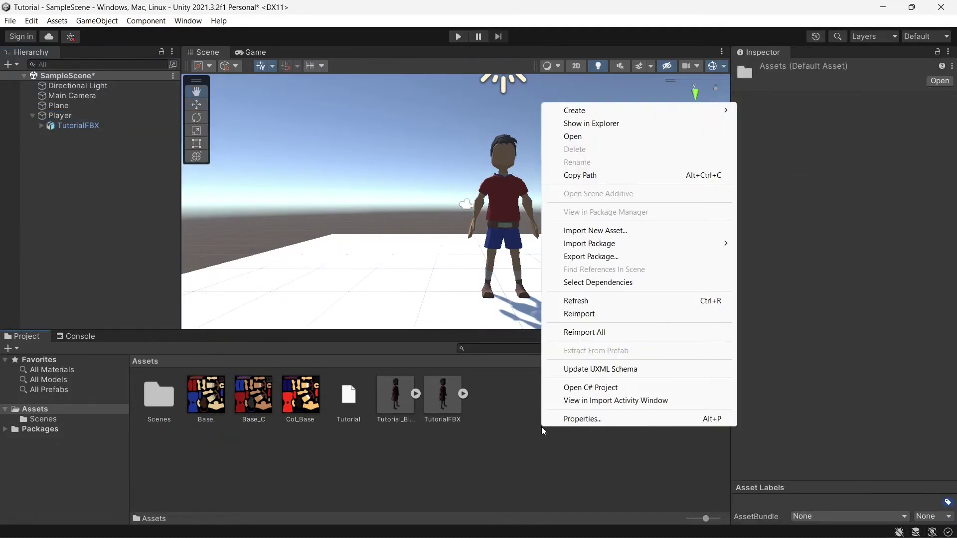
pyautogui.moveTo(596, 110)
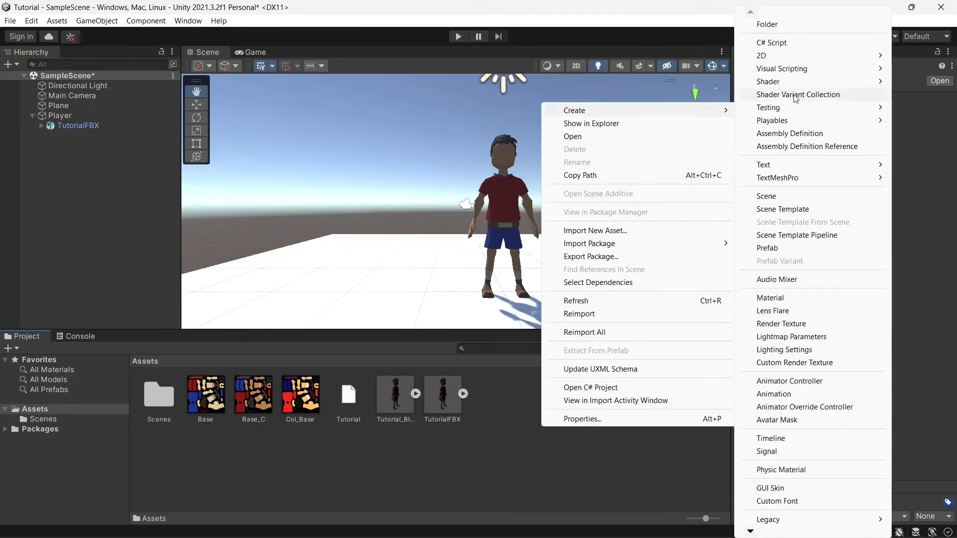
pyautogui.click(492, 459)
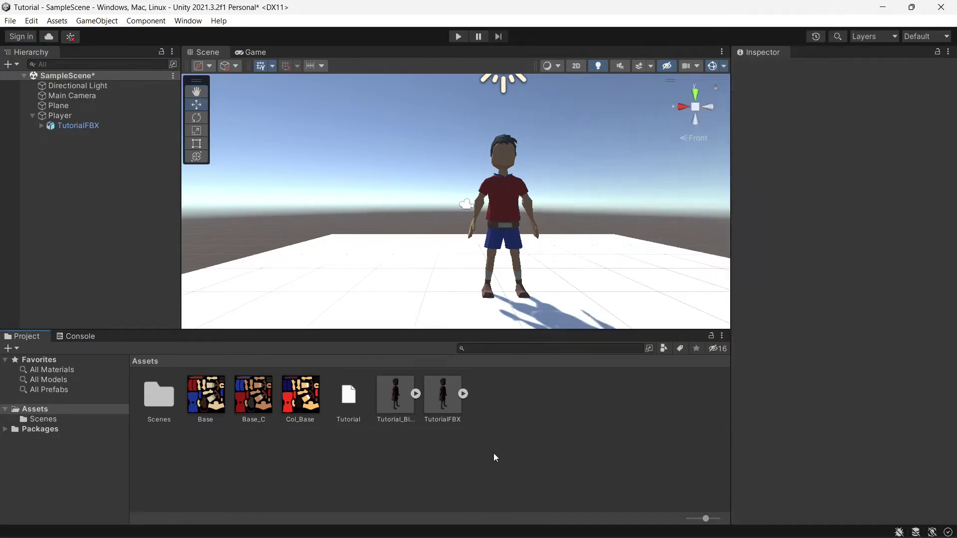
# Create an Animator Controller named Player in the Assets folder
pyautogui.rightClick(494, 457)
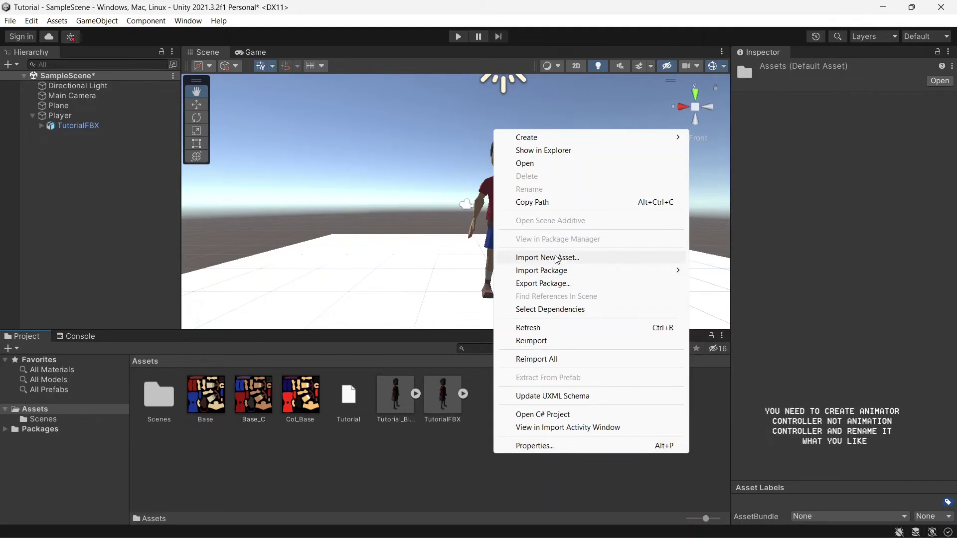
pyautogui.moveTo(596, 136)
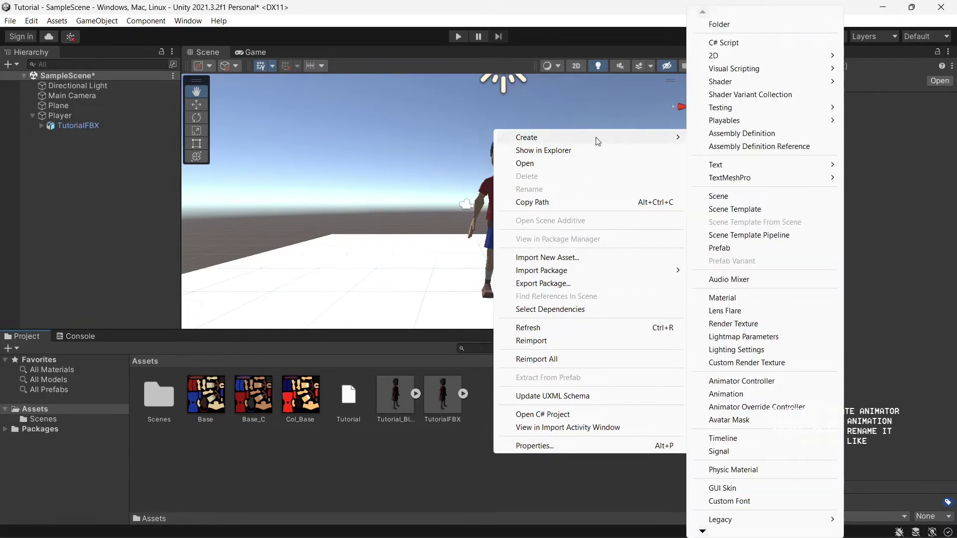
pyautogui.moveTo(768, 60)
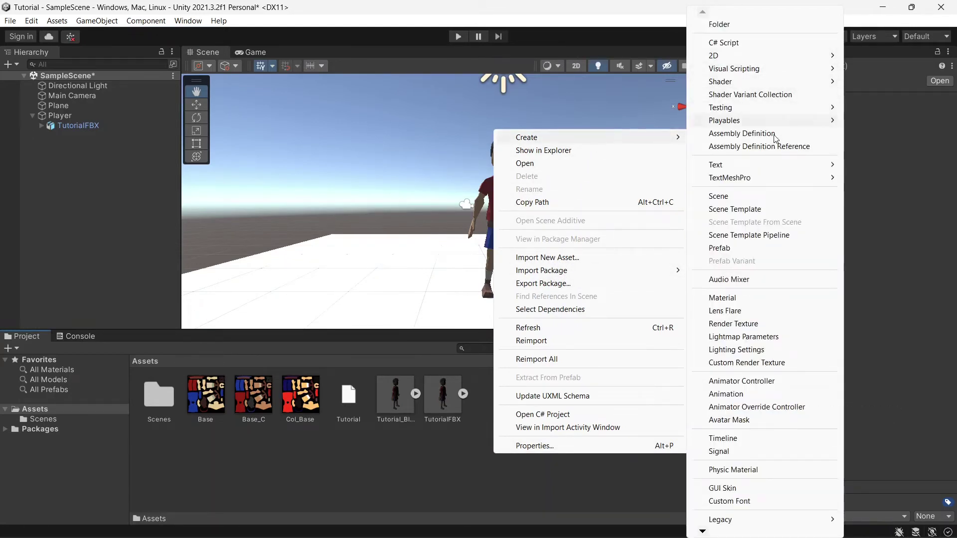
pyautogui.click(742, 381)
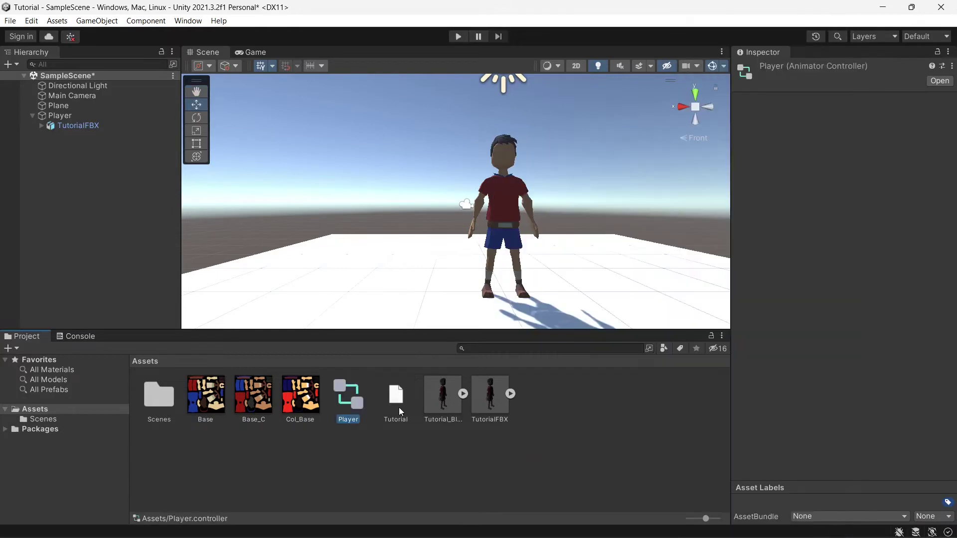
# Delete the Tutorial.blend1 file from the project's assets and select the Tutorial_Blend model
pyautogui.click(399, 409)
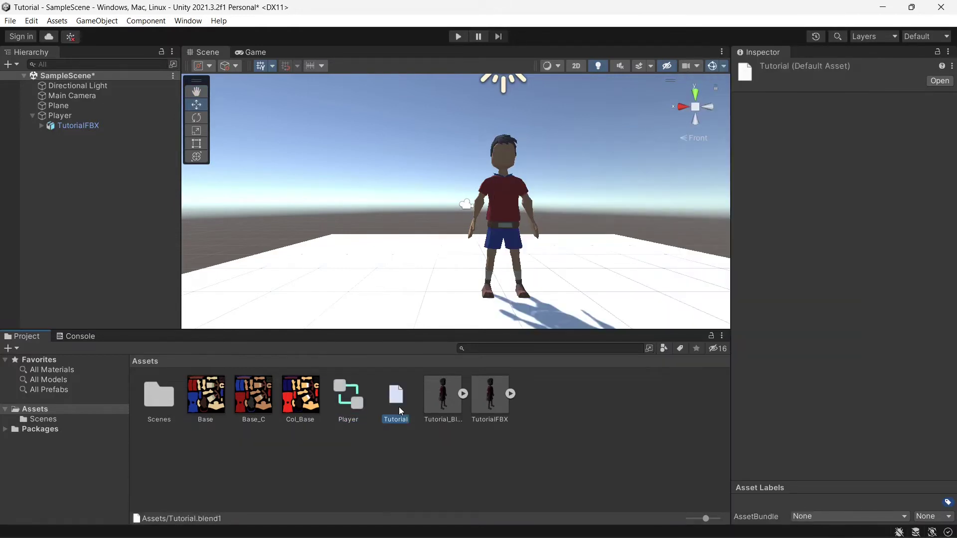
pyautogui.press('Delete')
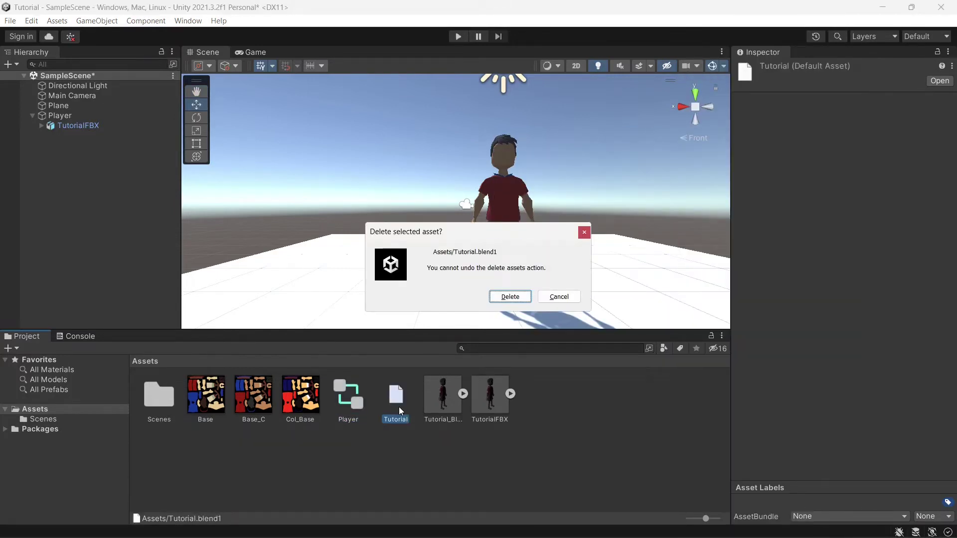
pyautogui.click(510, 297)
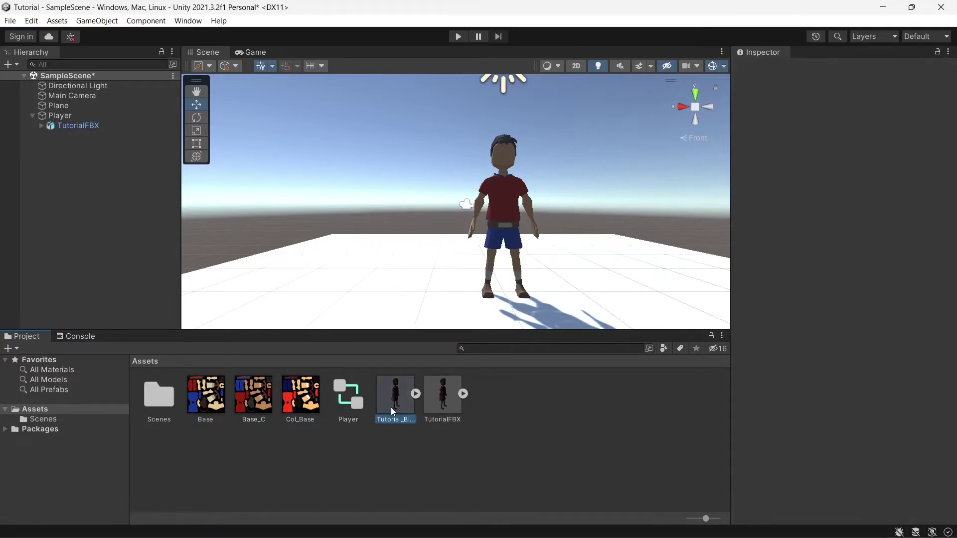
pyautogui.click(392, 410)
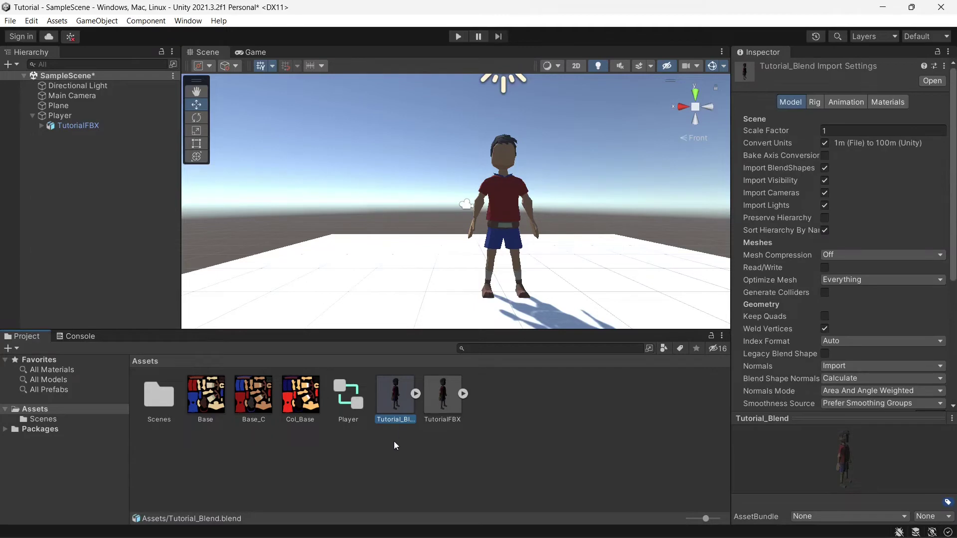
# Open the Player animator controller for editing and narrow the layers list to give its state graph more room
pyautogui.click(347, 398)
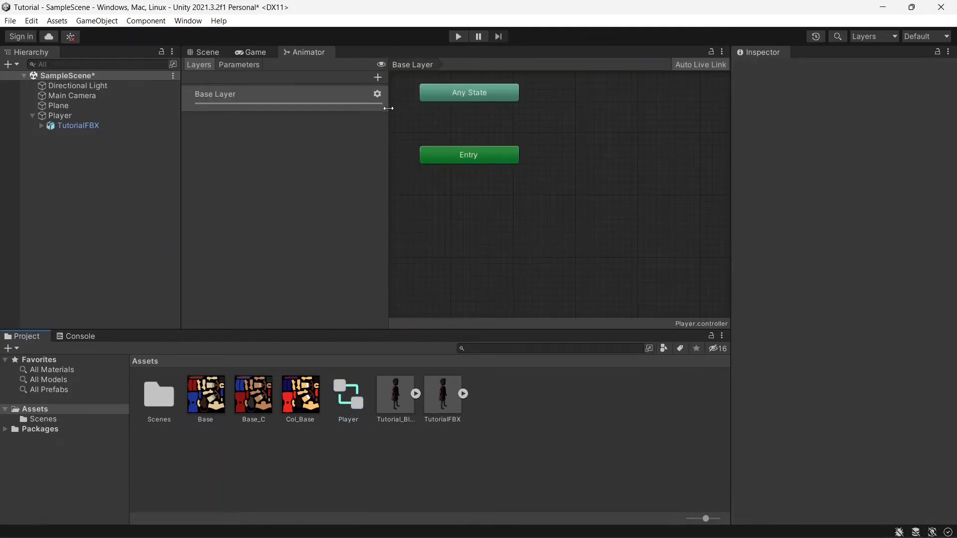
pyautogui.moveTo(388, 108); pyautogui.dragTo(236, 133)
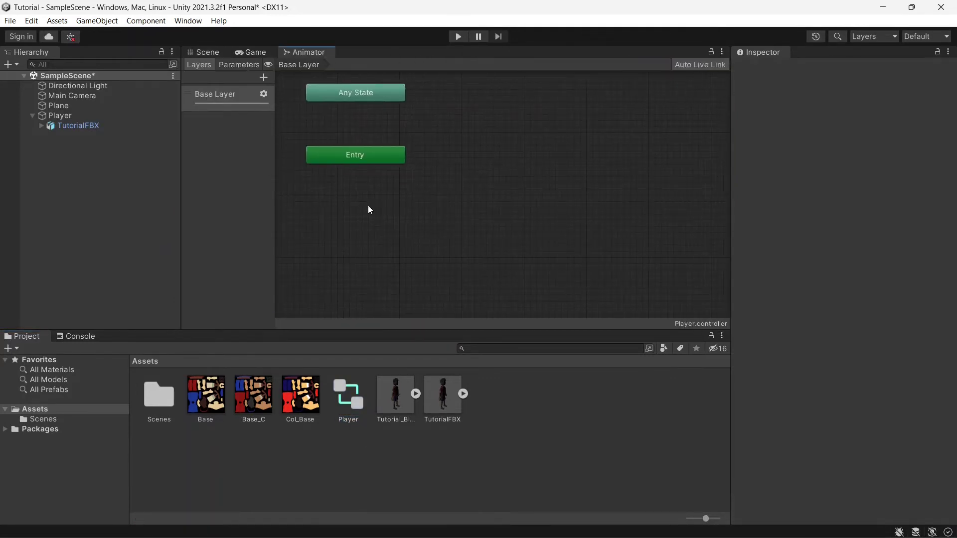
pyautogui.moveTo(450, 115); pyautogui.dragTo(479, 160, button='middle')
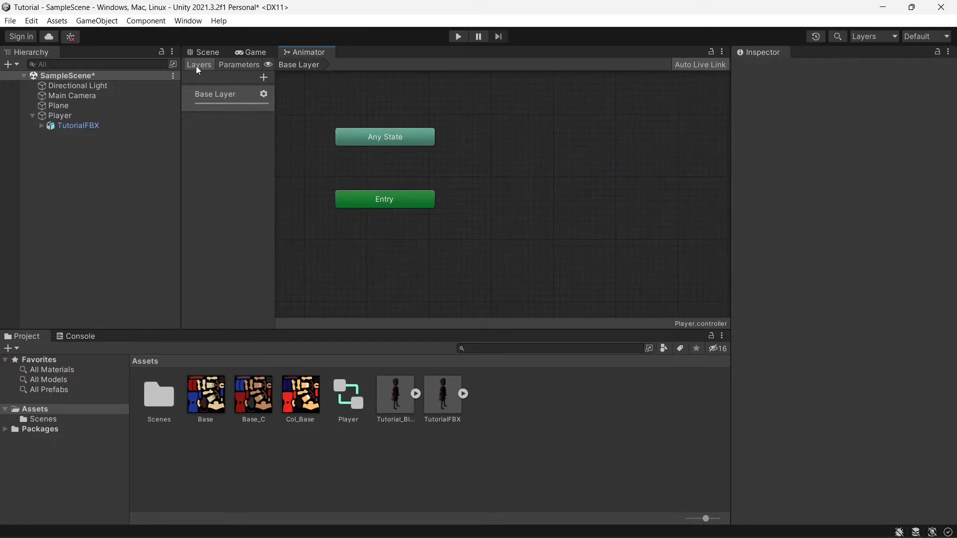
# Add a Point Light to the scene and move it in front of the character, at about X -1.27, Y 1.8, Z 1.57
pyautogui.click(202, 54)
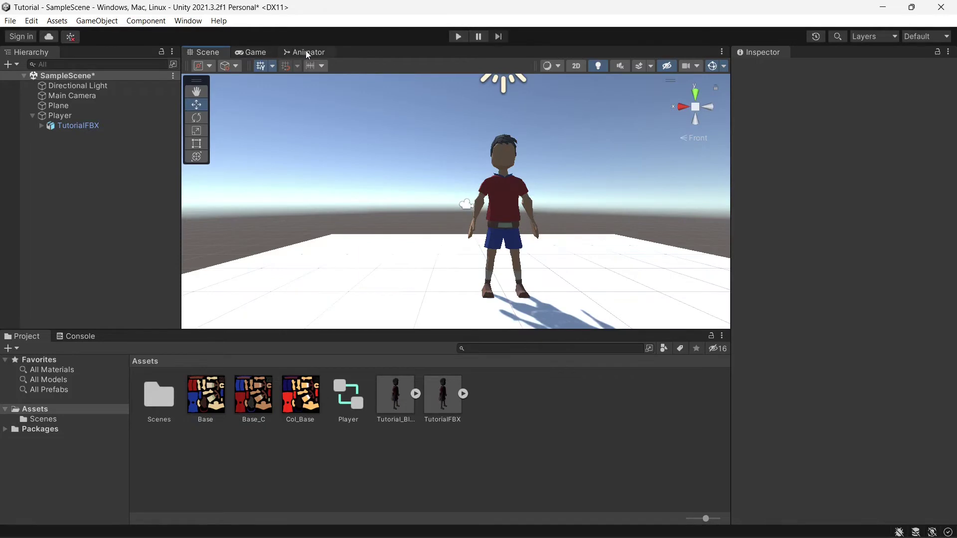
pyautogui.keyDown('alt'); pyautogui.moveTo(495, 189); pyautogui.dragTo(418, 168); pyautogui.keyUp('alt')
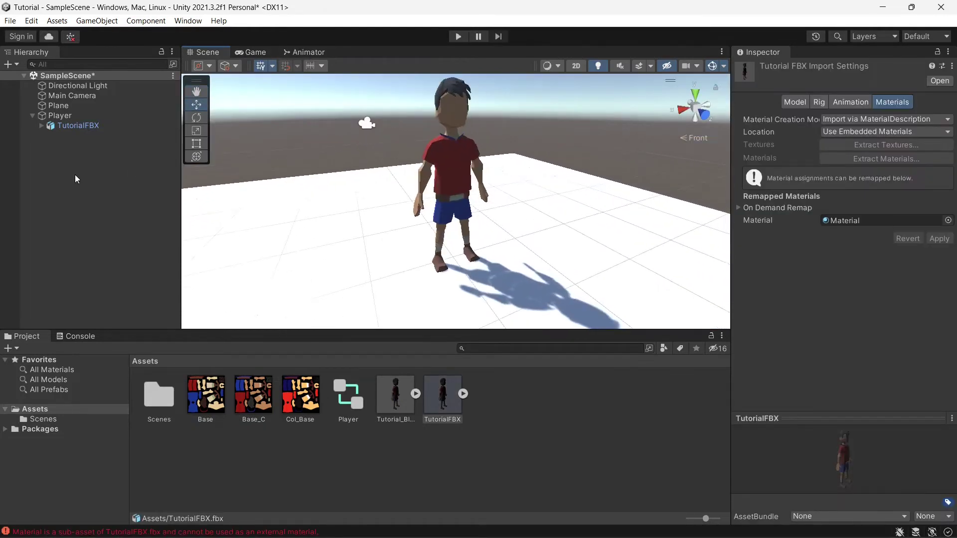
pyautogui.rightClick(75, 175)
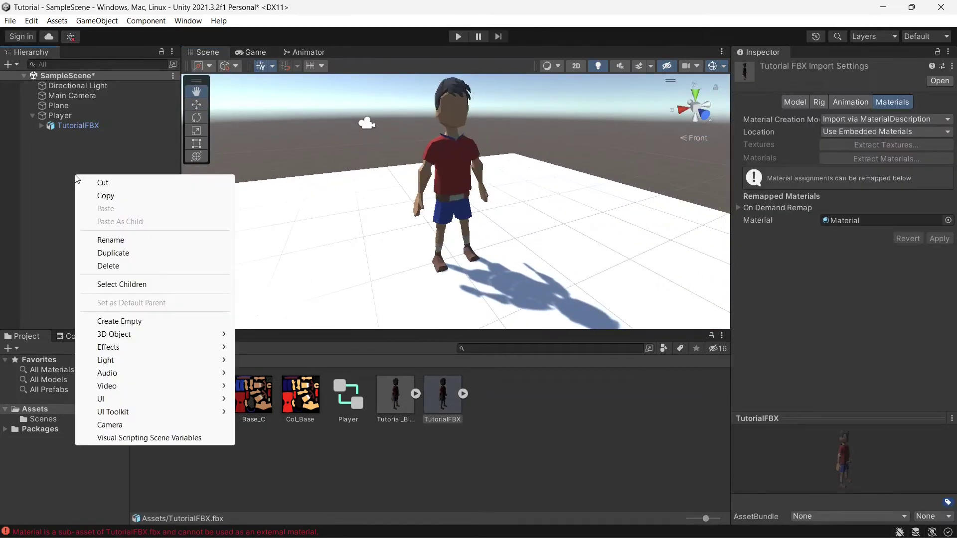
pyautogui.moveTo(144, 365)
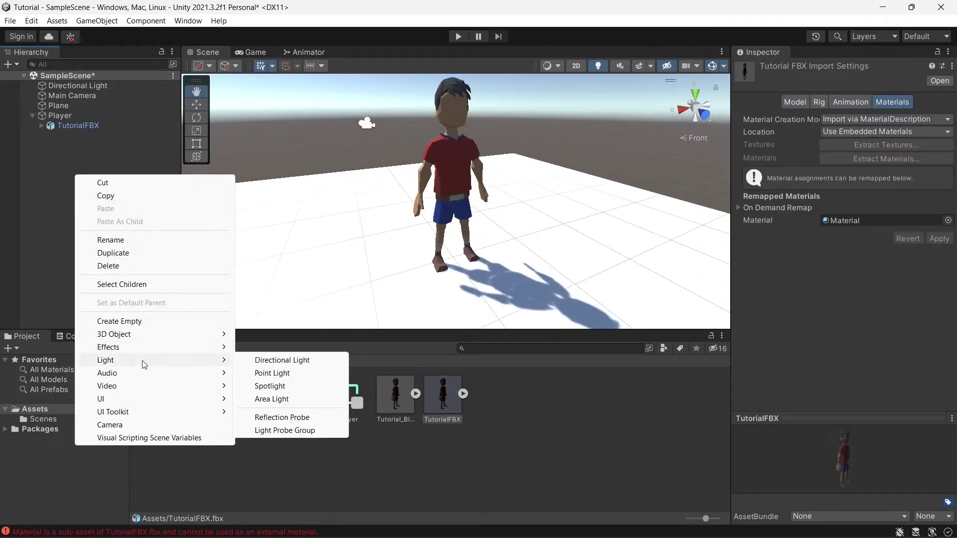
pyautogui.click(282, 373)
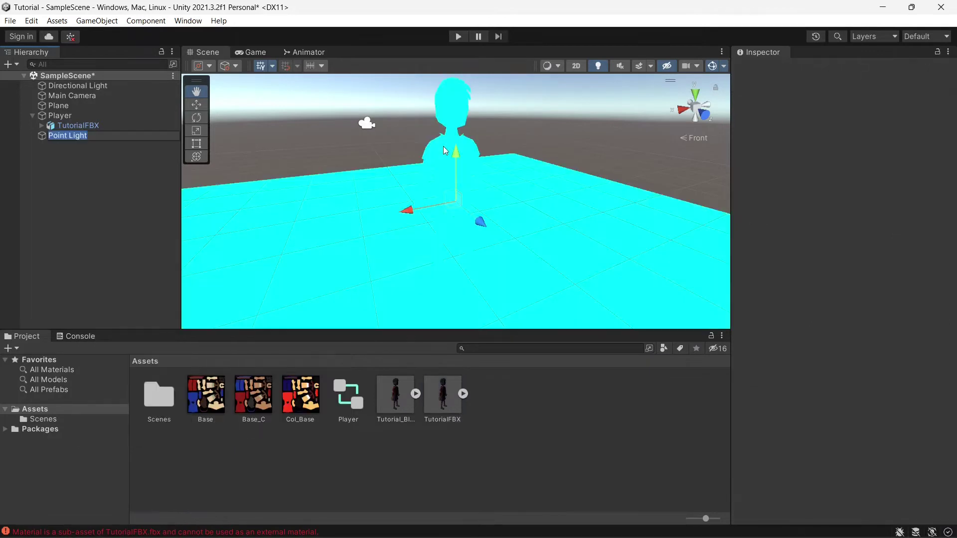
pyautogui.scroll(-5, 445, 150)
pyautogui.moveTo(488, 224)
pyautogui.mouseDown()
pyautogui.moveTo(549, 256)
pyautogui.moveTo(566, 278)
pyautogui.moveTo(488, 314)
pyautogui.moveTo(554, 107)
pyautogui.mouseUp()
pyautogui.moveTo(588, 168); pyautogui.dragTo(648, 183)
pyautogui.moveTo(539, 154); pyautogui.dragTo(522, 168, button='middle')
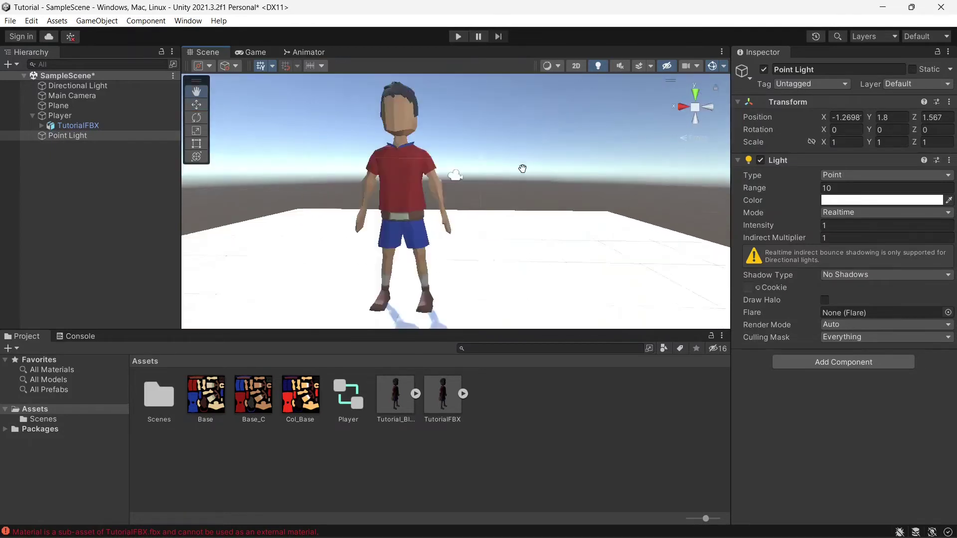
# Add the TutorialFBX model's Armature|Idel clip to the Player controller's state graph beside Entry, as its first state
pyautogui.click(313, 53)
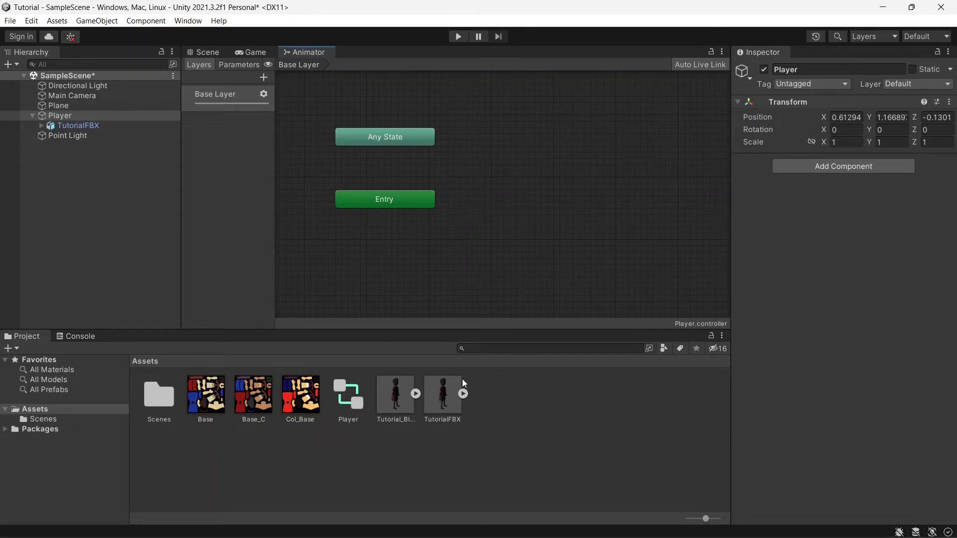
pyautogui.click(464, 395)
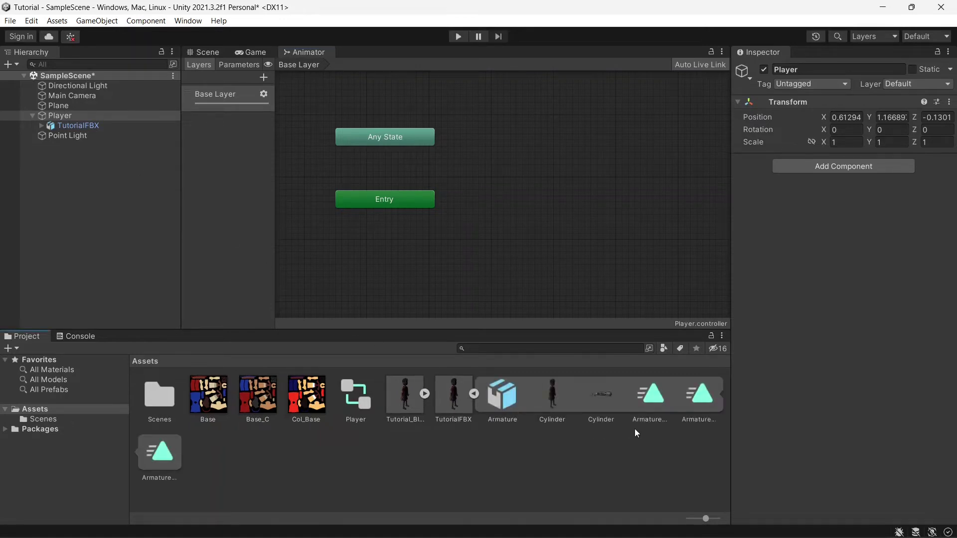
pyautogui.click(472, 394)
pyautogui.click(464, 394)
pyautogui.click(470, 393)
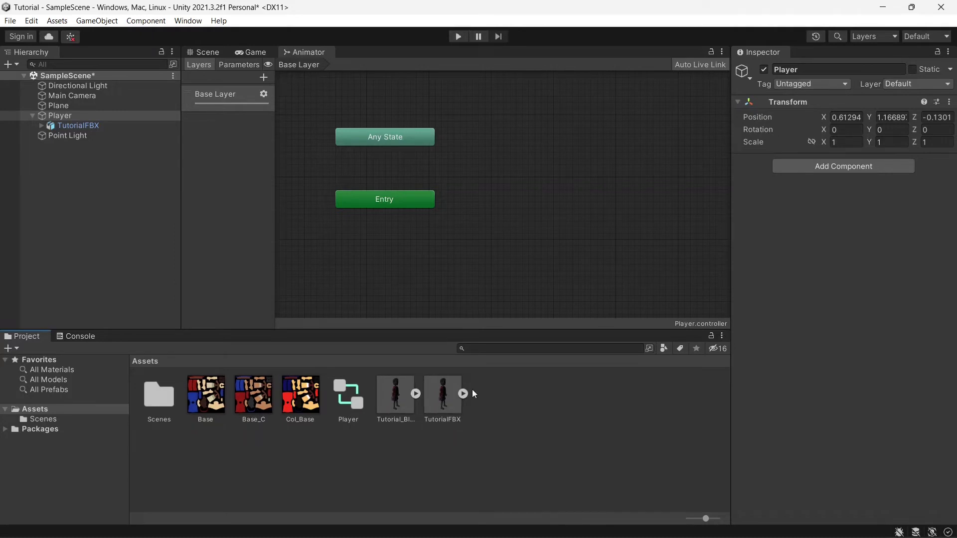
pyautogui.click(464, 393)
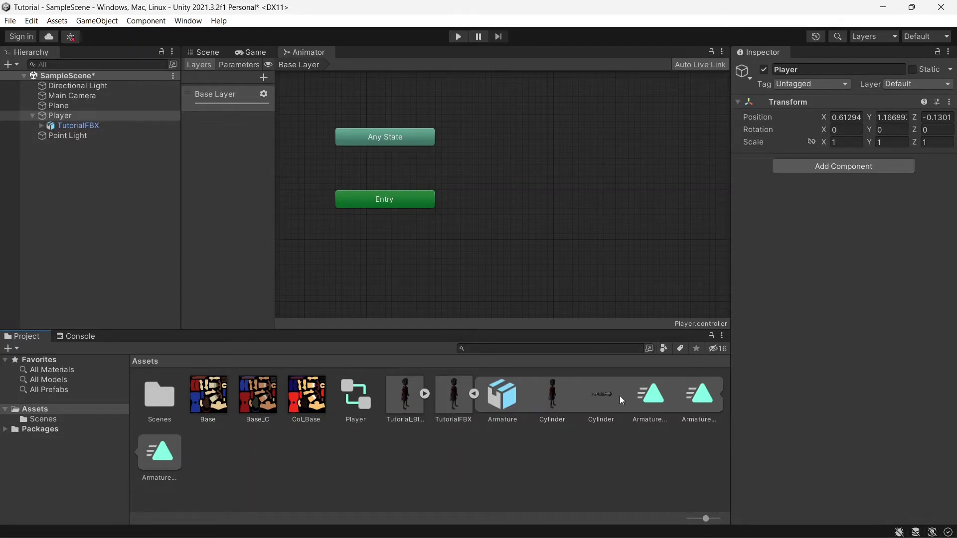
pyautogui.moveTo(653, 396); pyautogui.dragTo(585, 200)
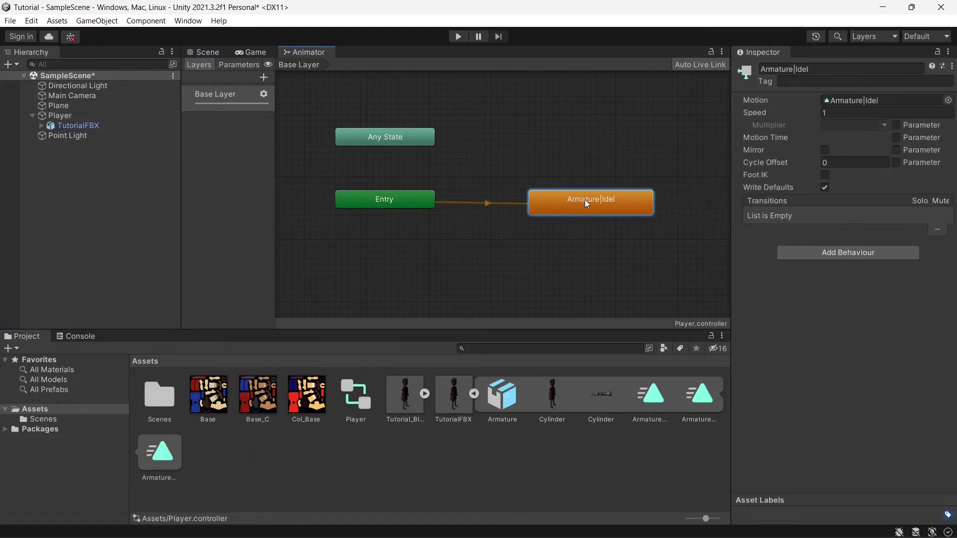
# Add the Armature|Run and Armature|Walk clips from TutorialFBX as states, one above and one below Armature|Idel
pyautogui.click(701, 405)
pyautogui.moveTo(701, 405); pyautogui.dragTo(625, 155)
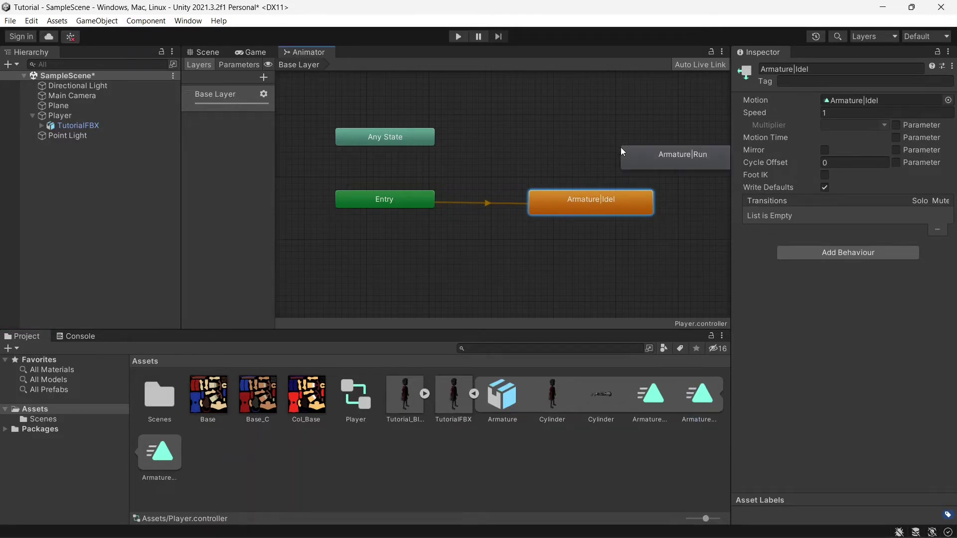
pyautogui.moveTo(159, 472); pyautogui.dragTo(608, 248)
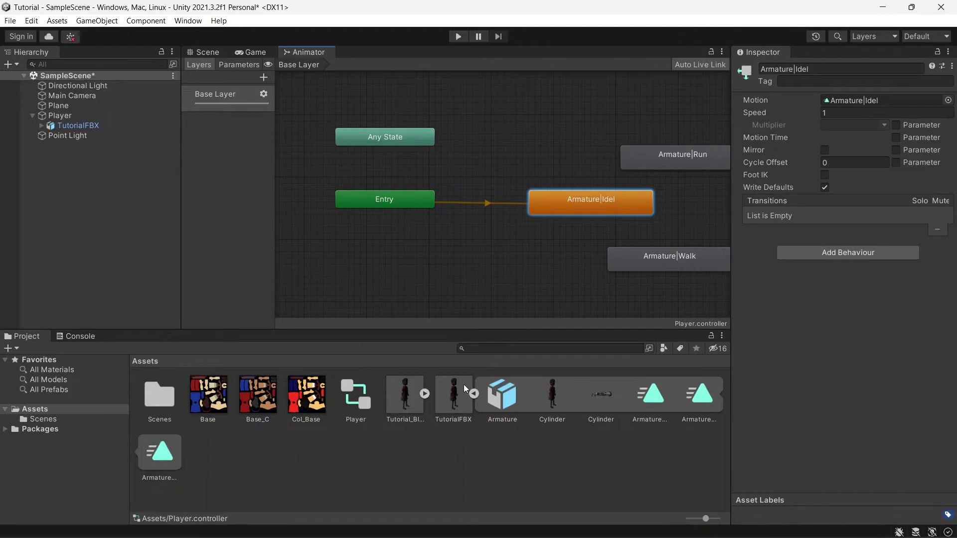
pyautogui.click(474, 394)
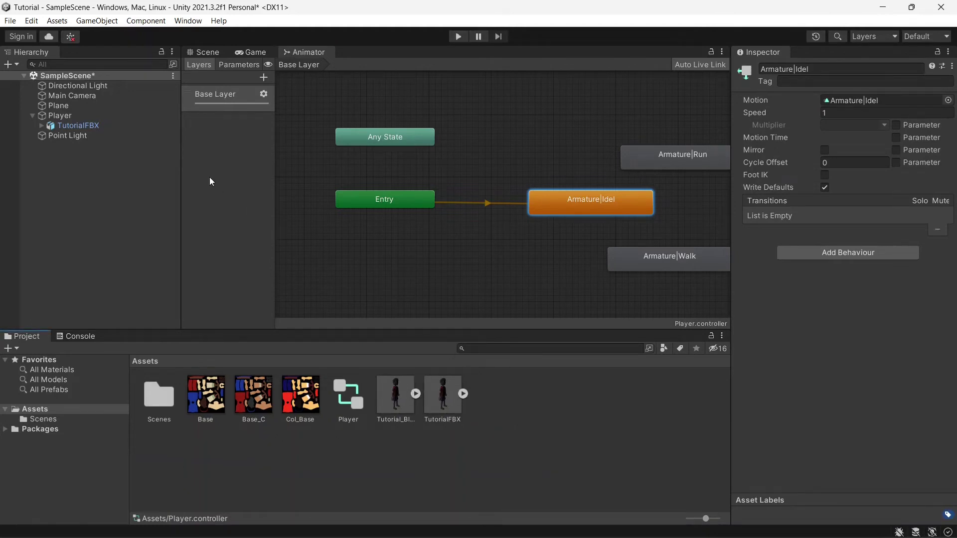
# Add an Animator component to the Player object and assign the Player controller to it
pyautogui.click(77, 115)
pyautogui.click(78, 125)
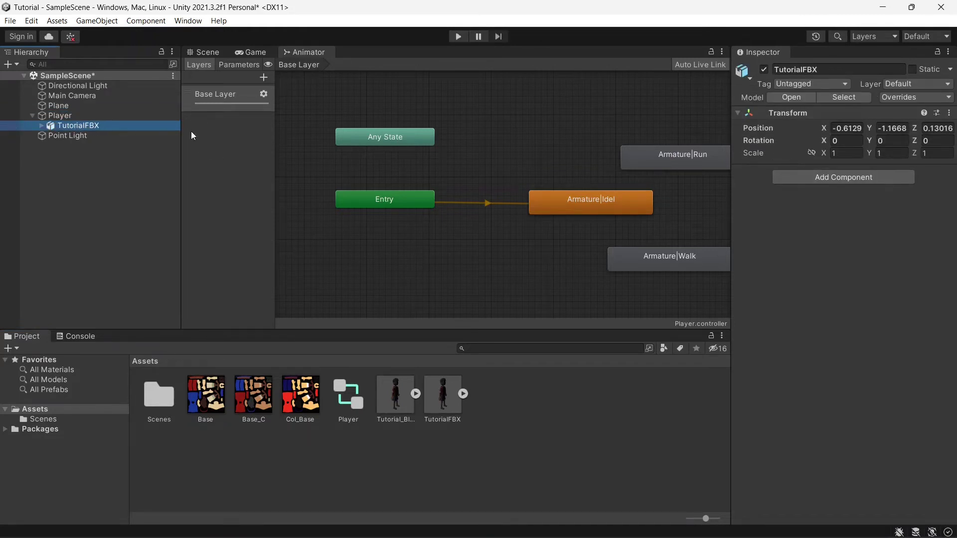
pyautogui.click(154, 118)
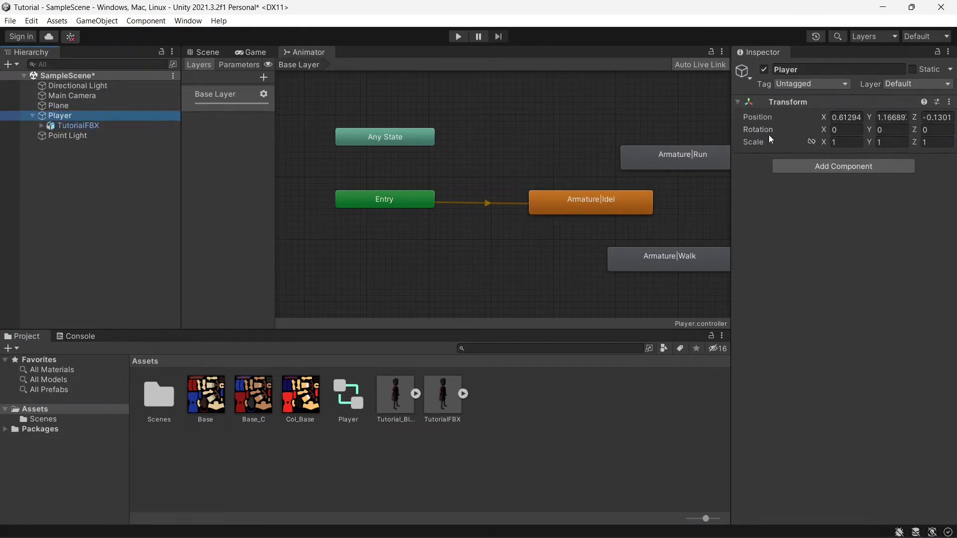
pyautogui.click(836, 166)
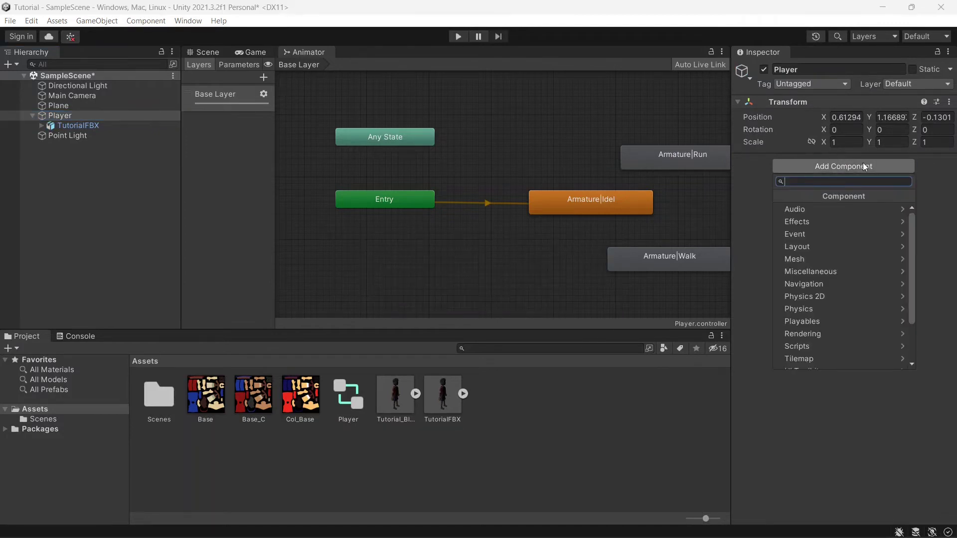
pyautogui.write('anima')
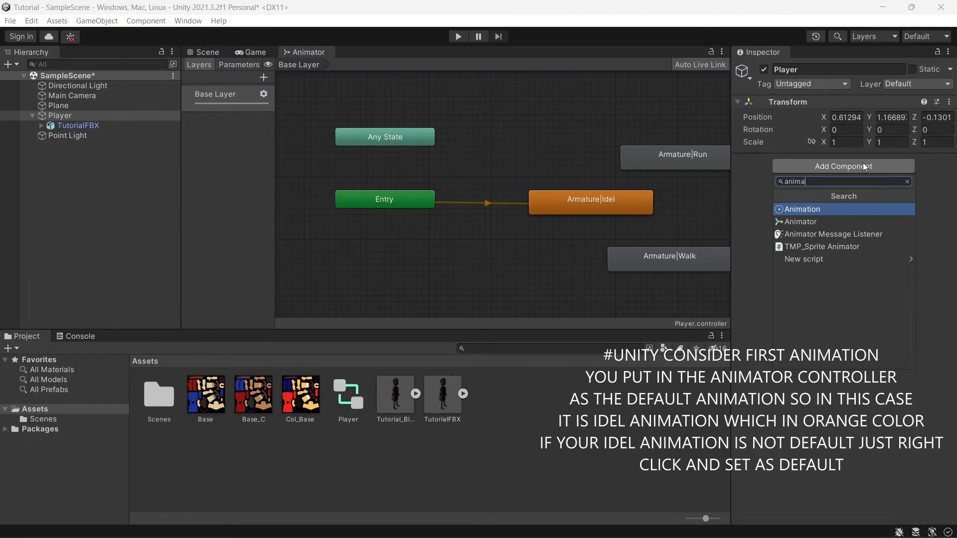
pyautogui.press('Down')
pyautogui.press('Return')
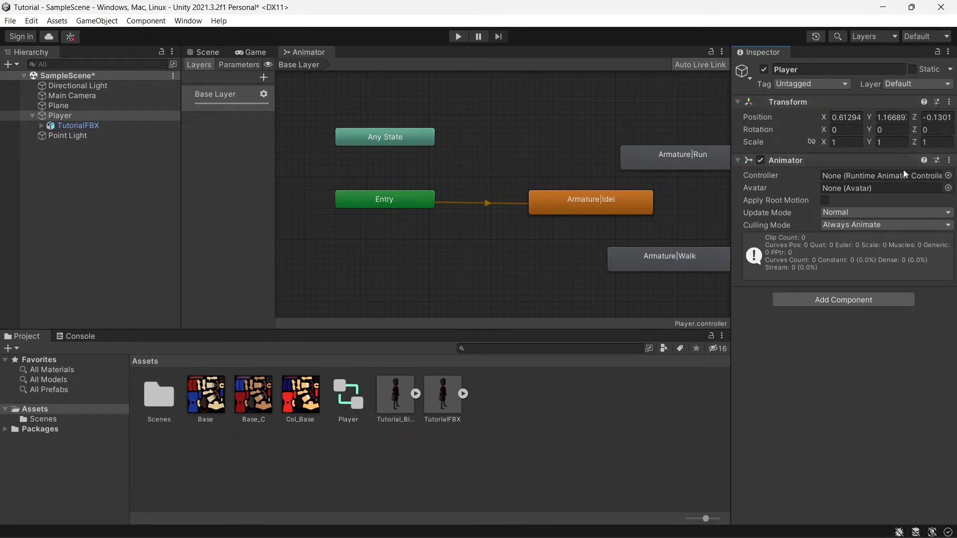
pyautogui.click(948, 176)
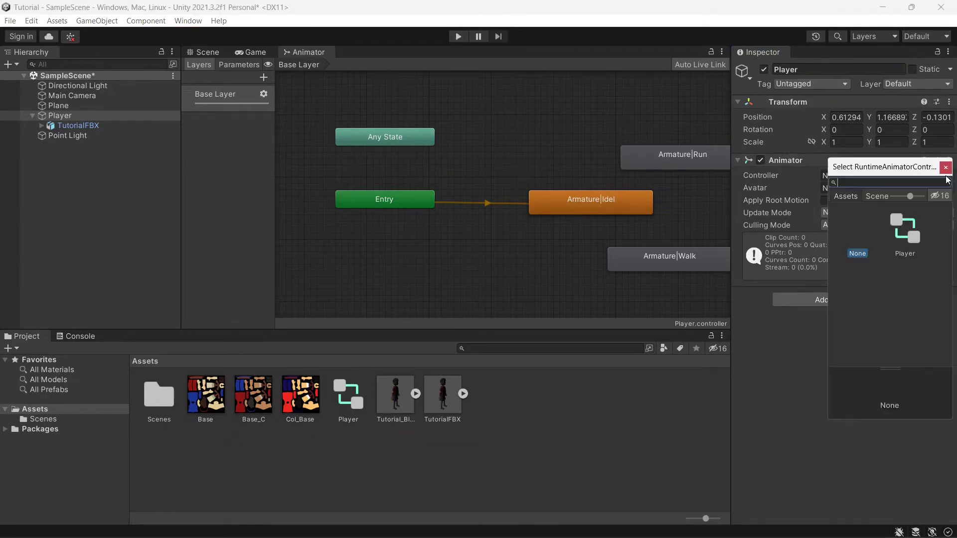
pyautogui.doubleClick(913, 232)
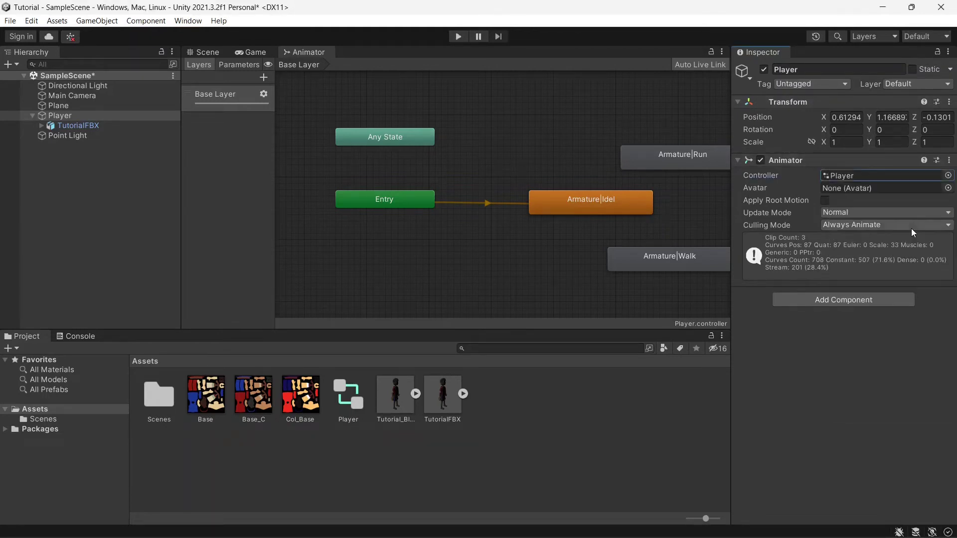
# Set the TutorialFBX model's rig Avatar Definition to Create From This Model and apply the import settings
pyautogui.click(948, 189)
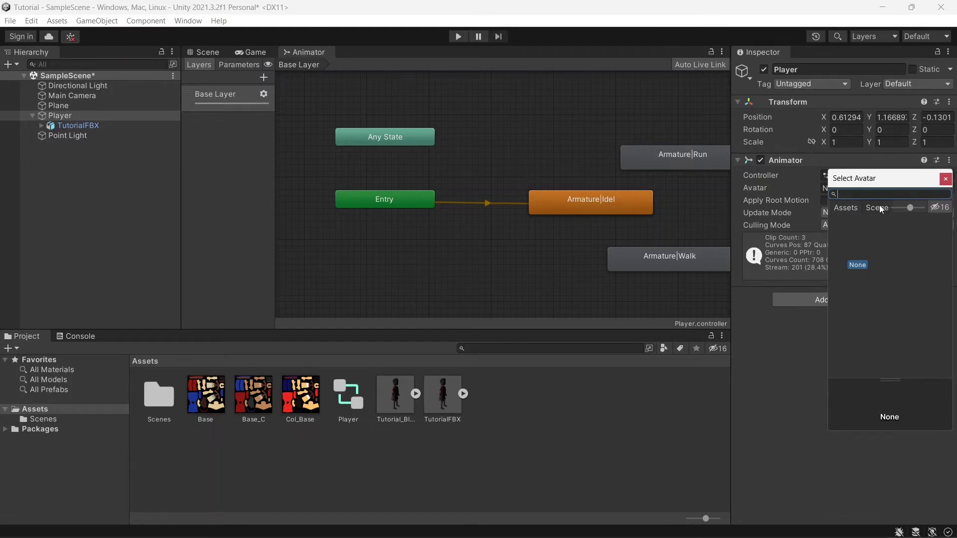
pyautogui.click(945, 178)
pyautogui.click(449, 396)
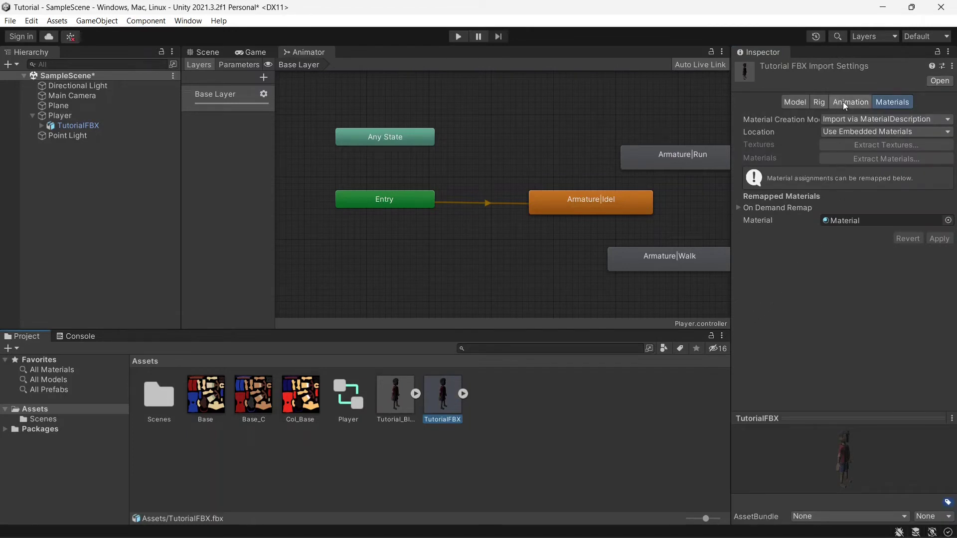
pyautogui.click(844, 101)
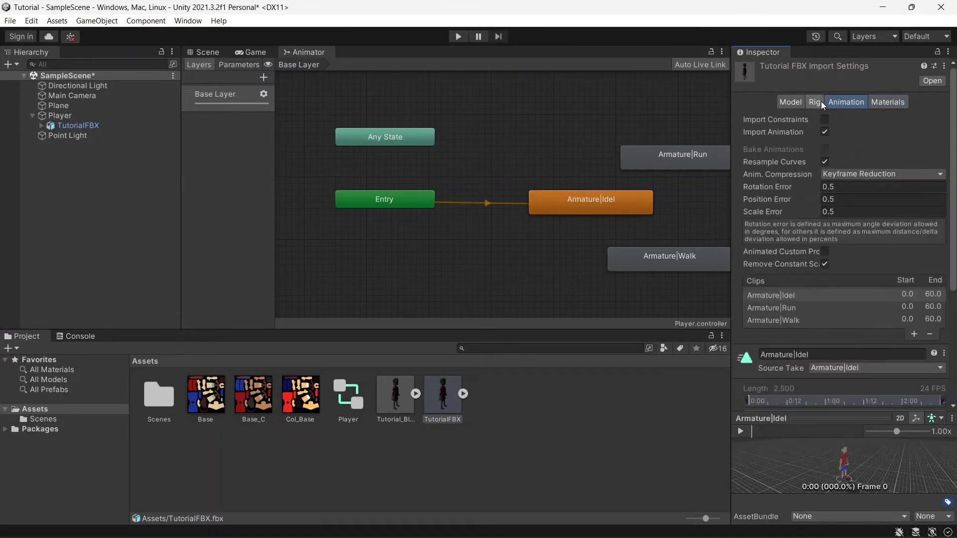
pyautogui.click(820, 101)
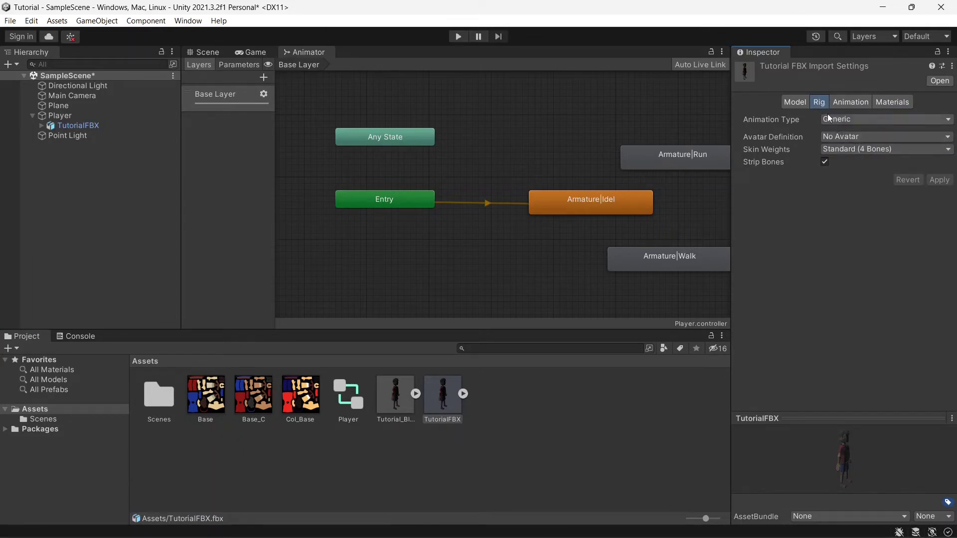
pyautogui.click(438, 389)
pyautogui.click(872, 137)
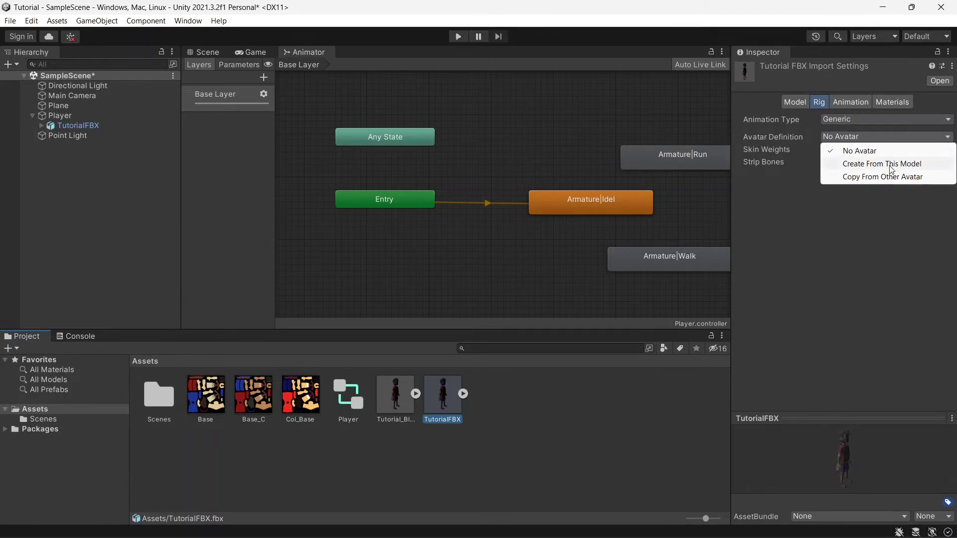
pyautogui.click(785, 197)
pyautogui.click(860, 139)
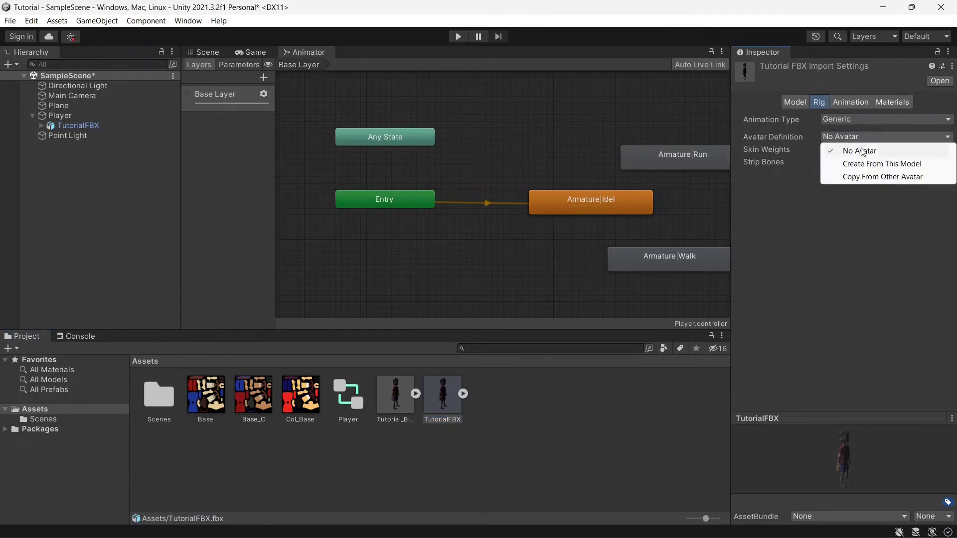
pyautogui.click(880, 164)
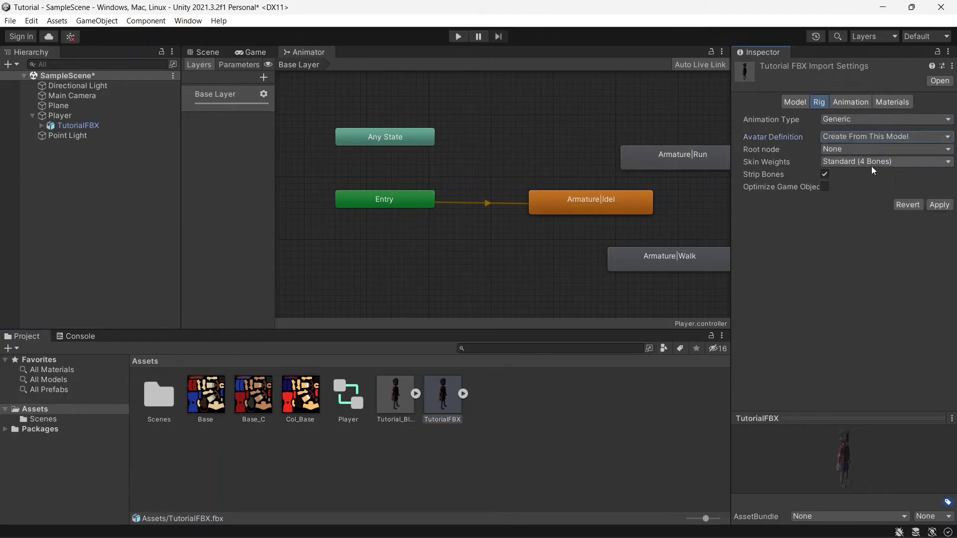
pyautogui.click(942, 206)
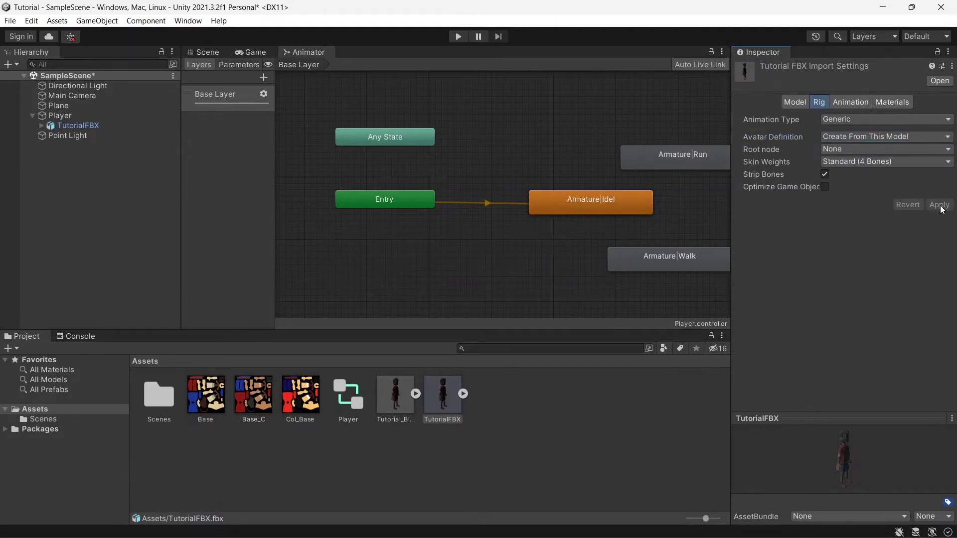
# Assign TutorialFBXAvatar as the avatar of the Player object's Animator component
pyautogui.click(83, 116)
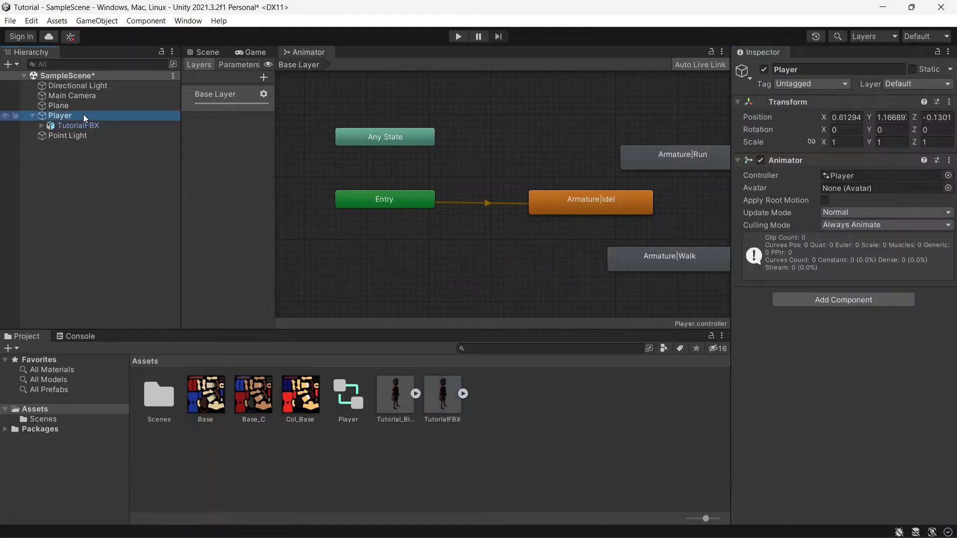
pyautogui.click(948, 188)
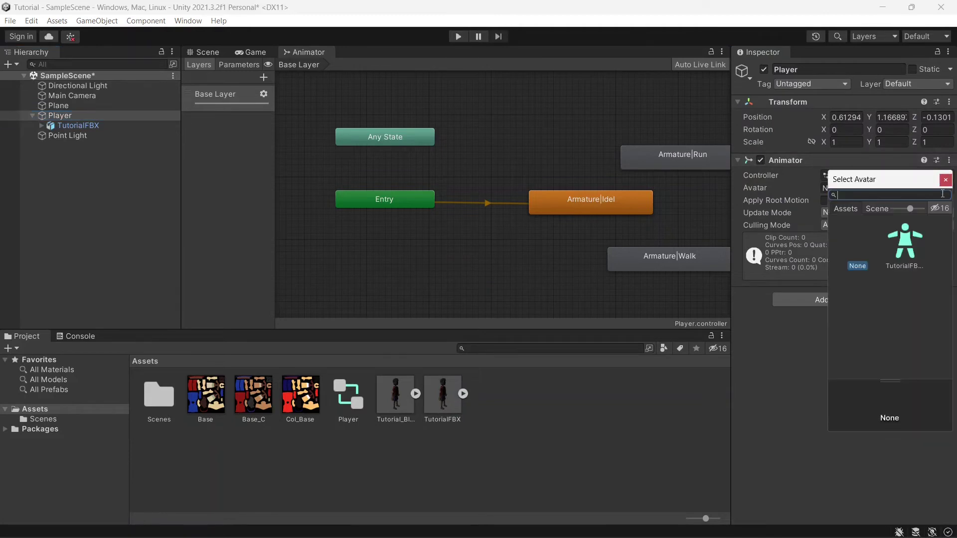
pyautogui.click(906, 250)
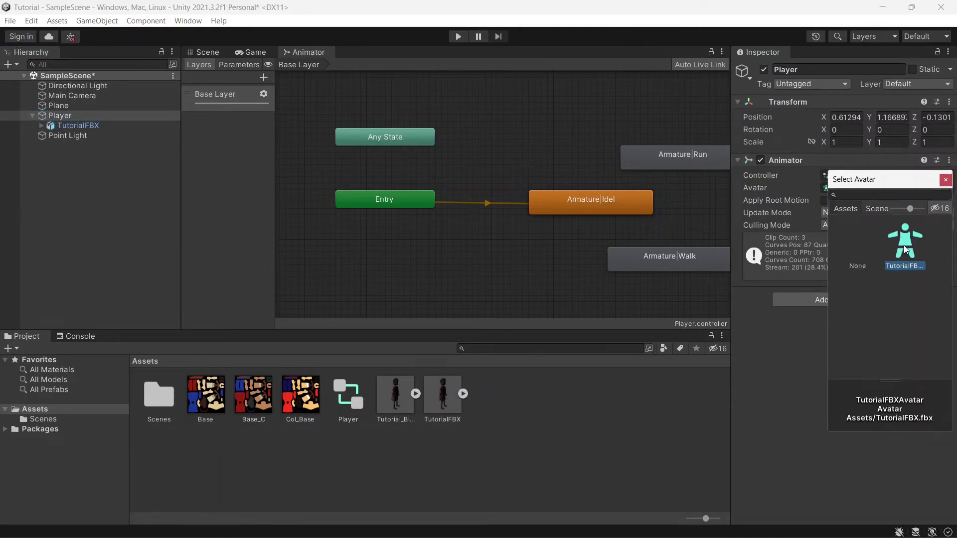
pyautogui.doubleClick(906, 252)
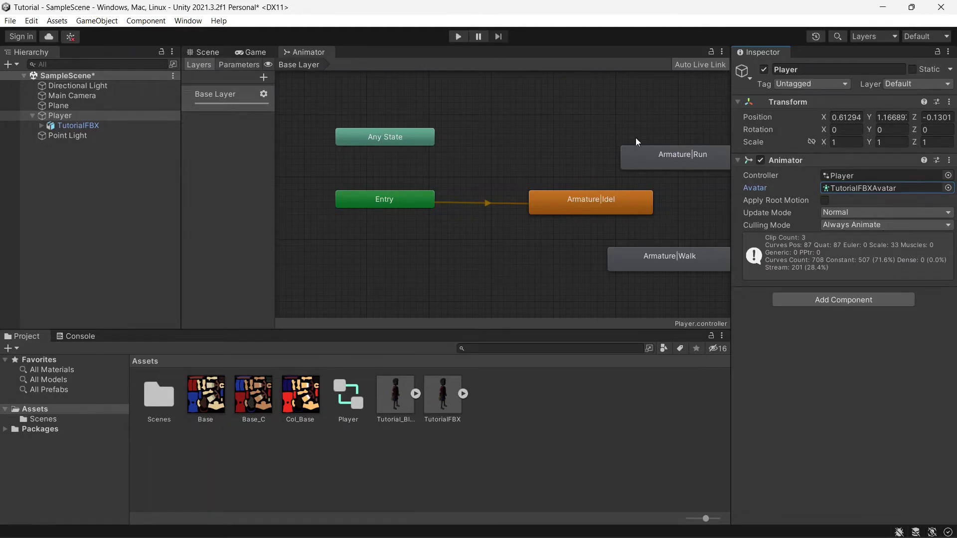
# Move the Armature|Idel state closer to Entry and enlarge the state graph area by shrinking the Project and Inspector areas
pyautogui.moveTo(595, 200); pyautogui.dragTo(510, 192)
pyautogui.scroll(2, 511, 195)
pyautogui.moveTo(470, 327); pyautogui.dragTo(482, 393)
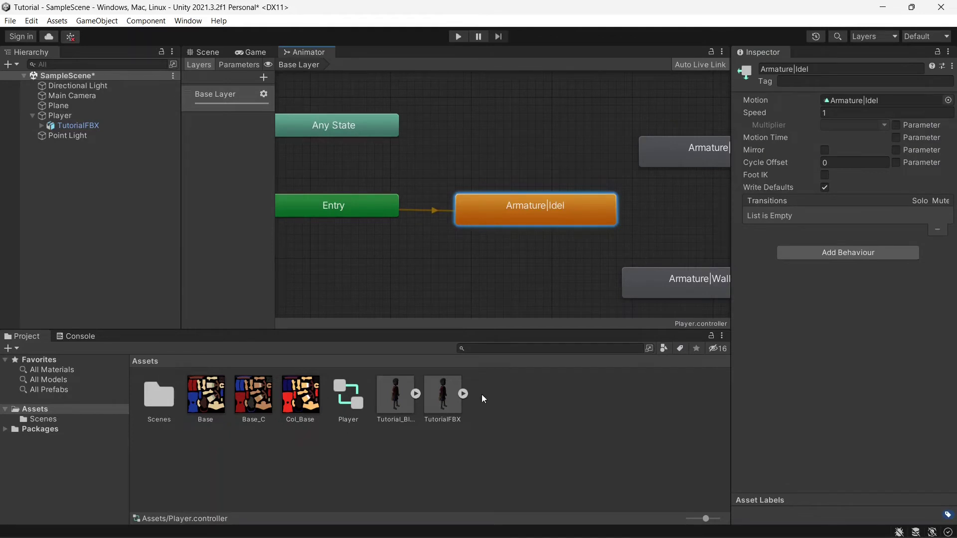
pyautogui.moveTo(732, 220); pyautogui.dragTo(835, 219)
pyautogui.moveTo(483, 163); pyautogui.dragTo(461, 166, button='middle')
pyautogui.click(460, 187)
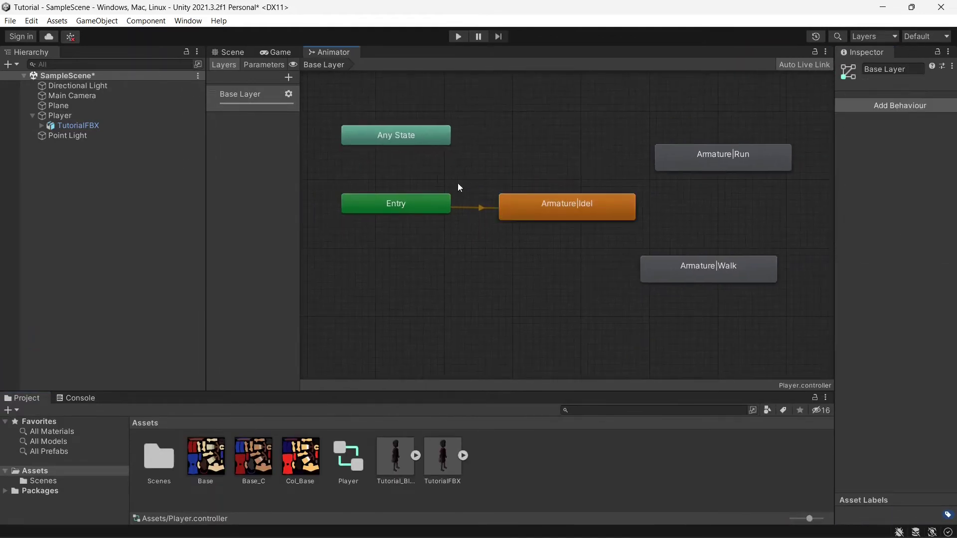
# Move the Armature|Idel state slightly up and place the Armature|Walk state closer beneath Armature|Run in the state graph
pyautogui.moveTo(454, 218); pyautogui.dragTo(324, 222)
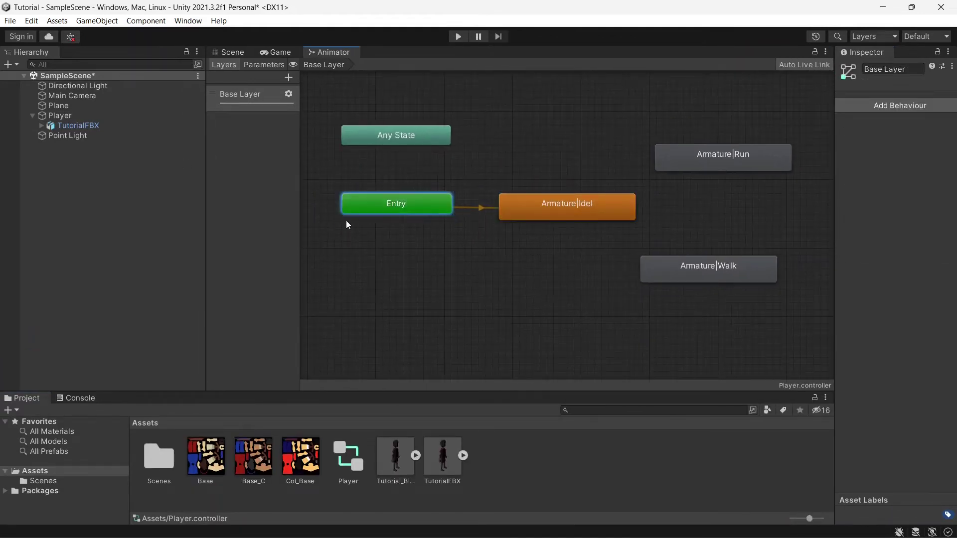
pyautogui.click(401, 168)
pyautogui.click(432, 201)
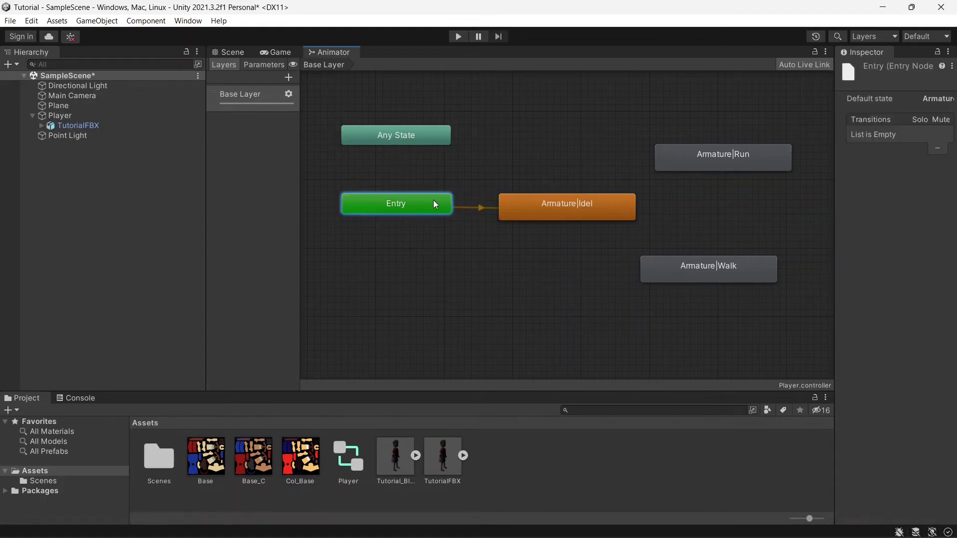
pyautogui.click(562, 206)
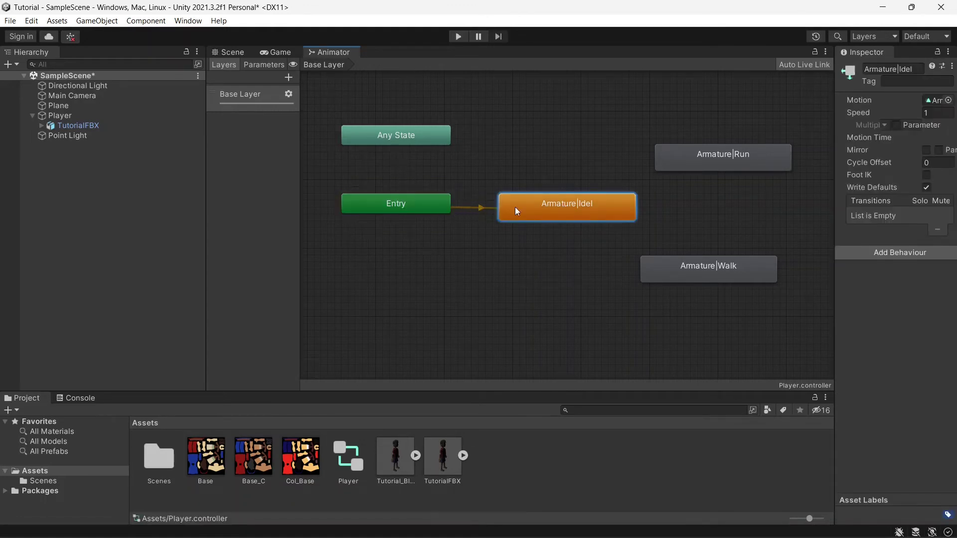
pyautogui.moveTo(581, 202); pyautogui.dragTo(579, 201)
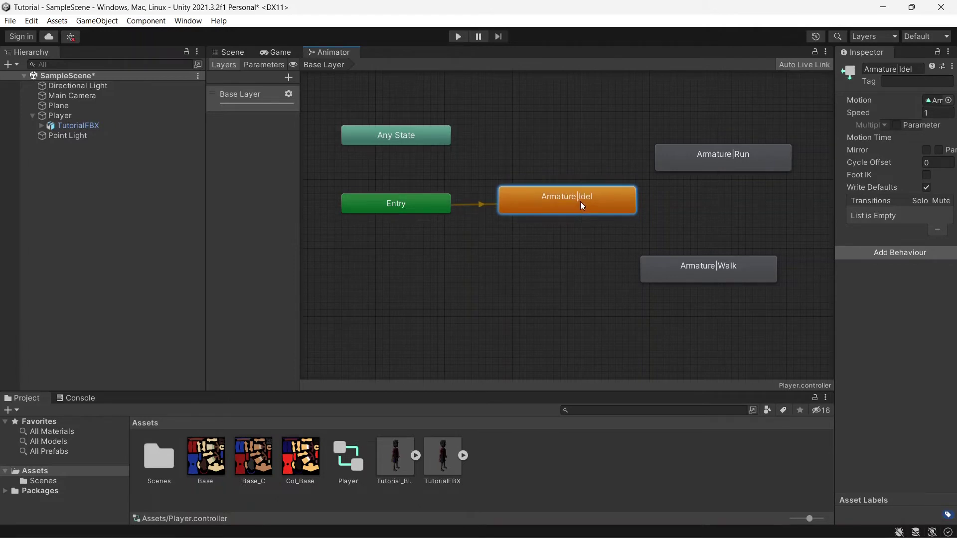
pyautogui.click(415, 136)
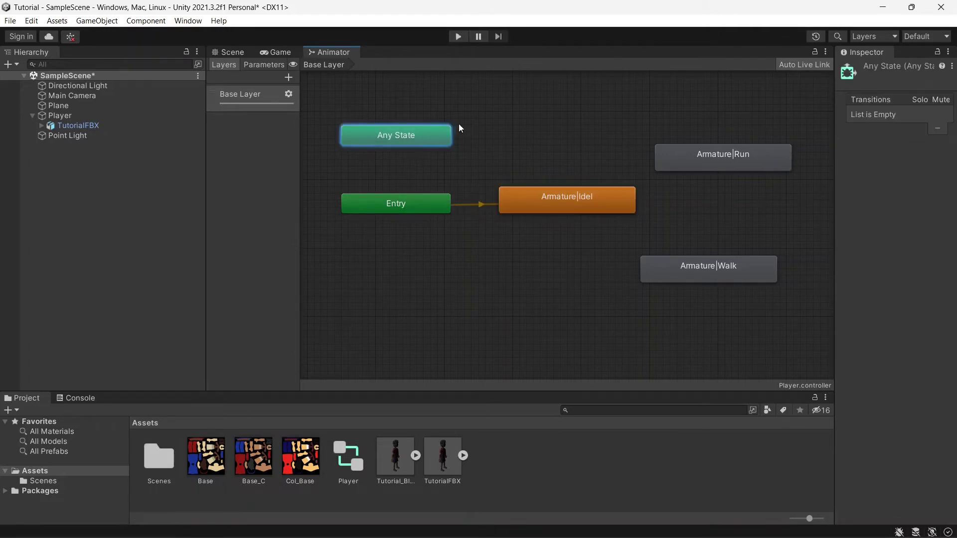
pyautogui.moveTo(470, 117); pyautogui.dragTo(325, 160)
pyautogui.click(570, 163)
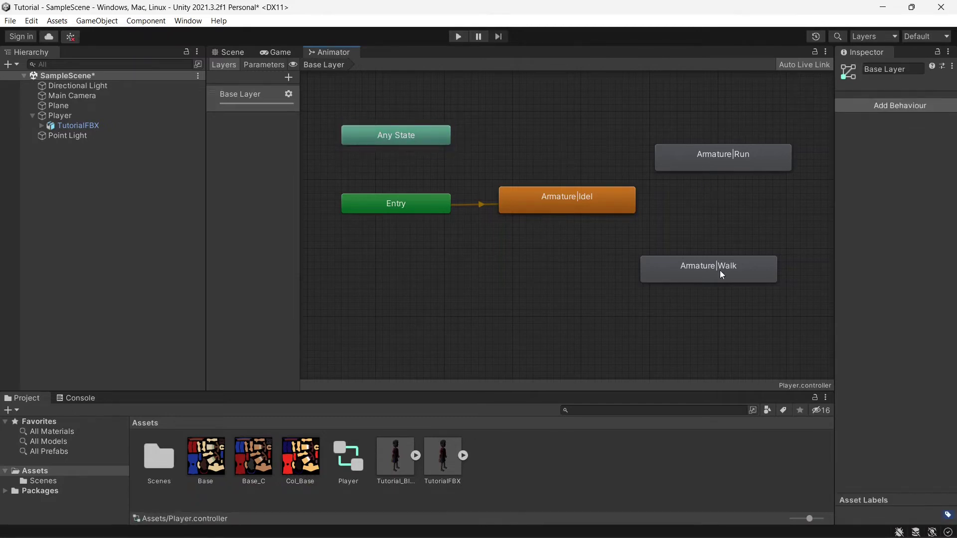
pyautogui.moveTo(720, 270); pyautogui.dragTo(742, 235)
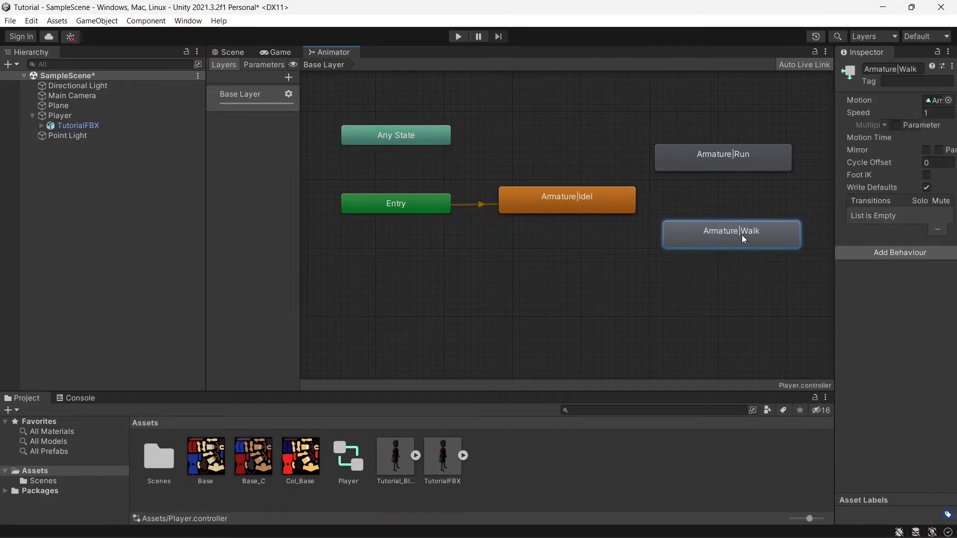
pyautogui.click(730, 154)
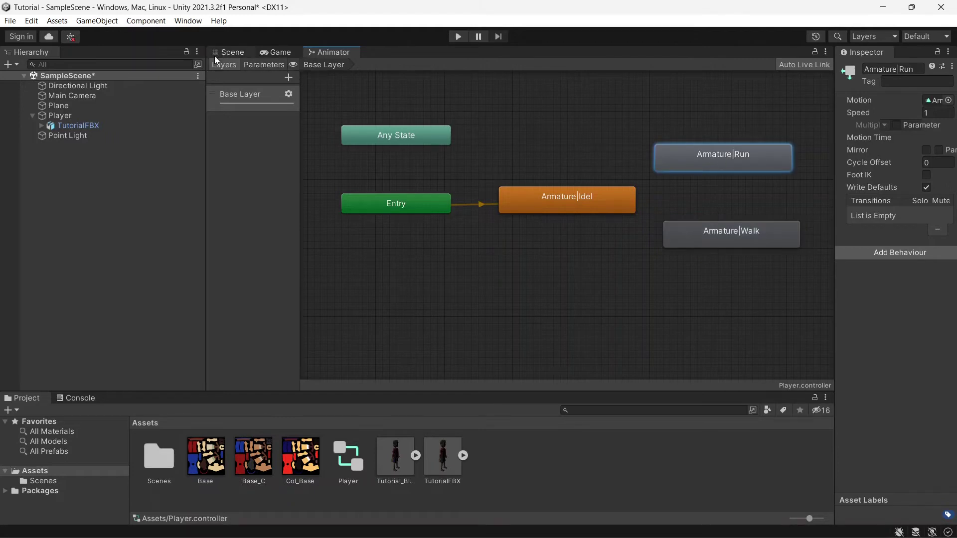
# Check the Game view and move the Main Camera sideways in the scene to an X position of -4.5
pyautogui.click(240, 53)
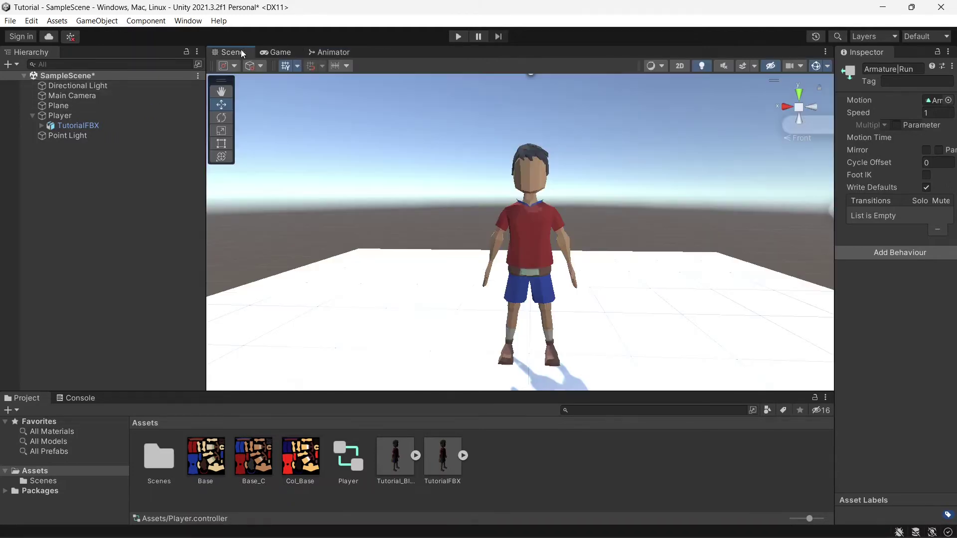
pyautogui.click(277, 53)
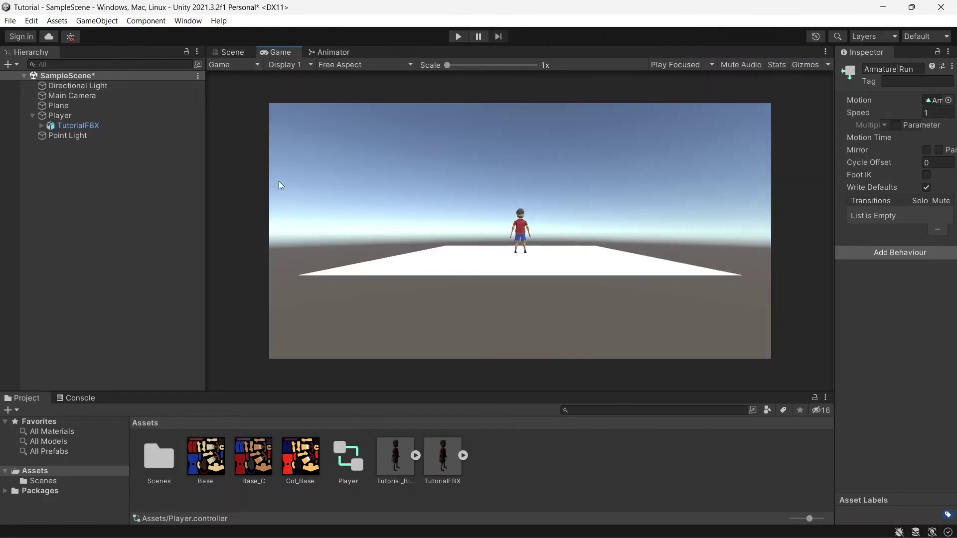
pyautogui.click(79, 97)
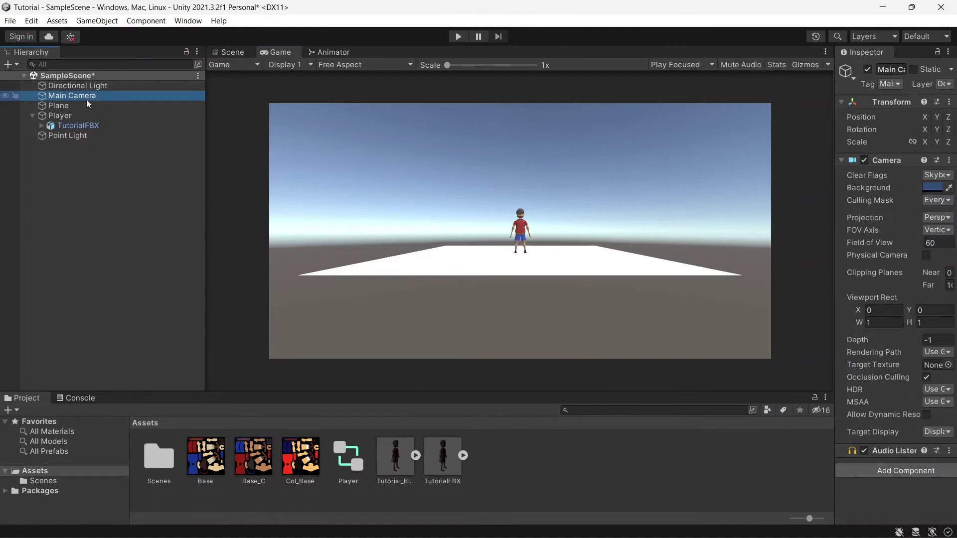
pyautogui.click(240, 54)
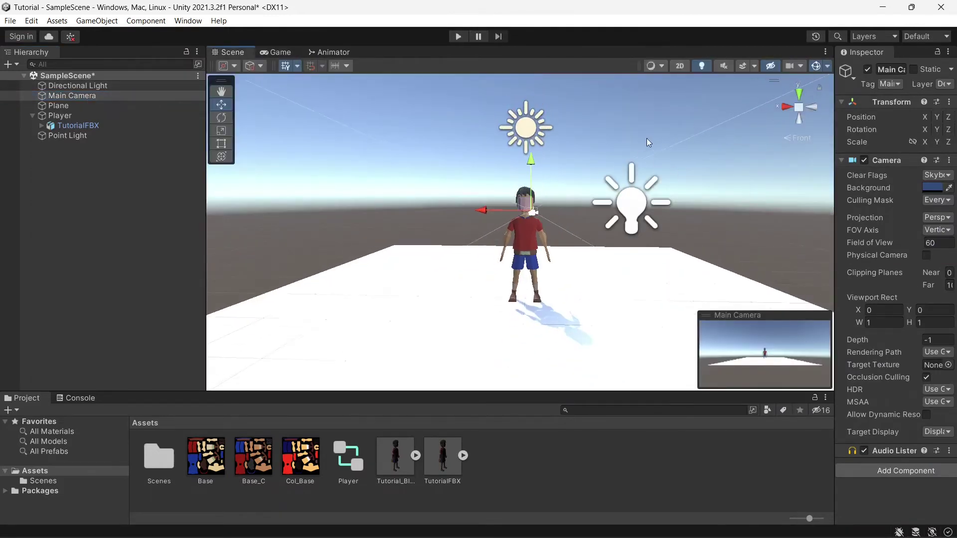
pyautogui.scroll(-5, 647, 139)
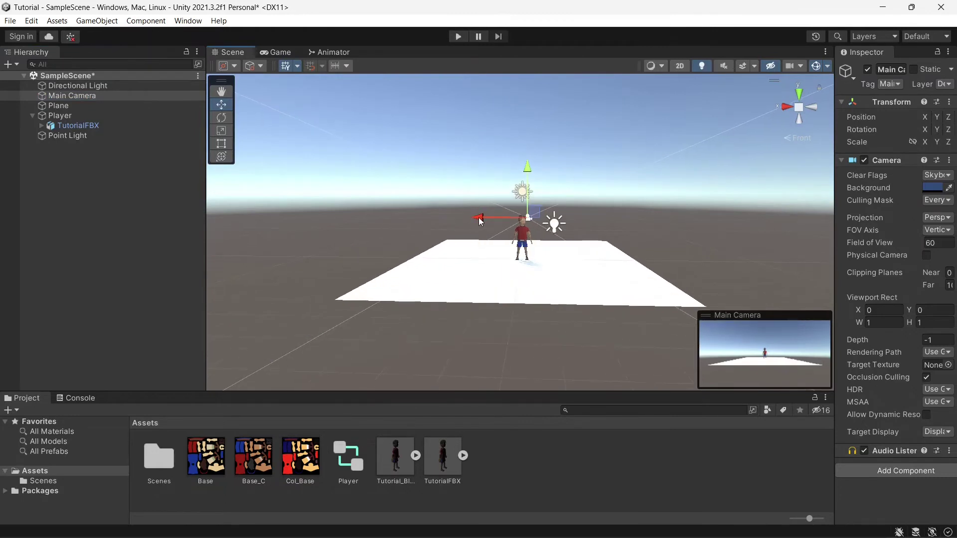
pyautogui.moveTo(480, 221); pyautogui.dragTo(540, 228)
pyautogui.moveTo(550, 229); pyautogui.dragTo(536, 230)
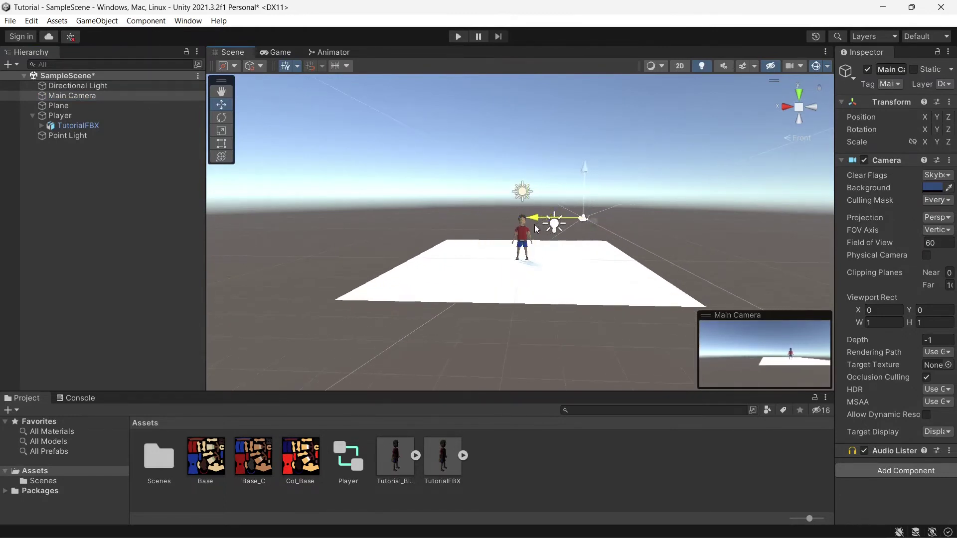
# Widen the Inspector and reset the Player object's Position property to 0, 0, 0
pyautogui.click(79, 116)
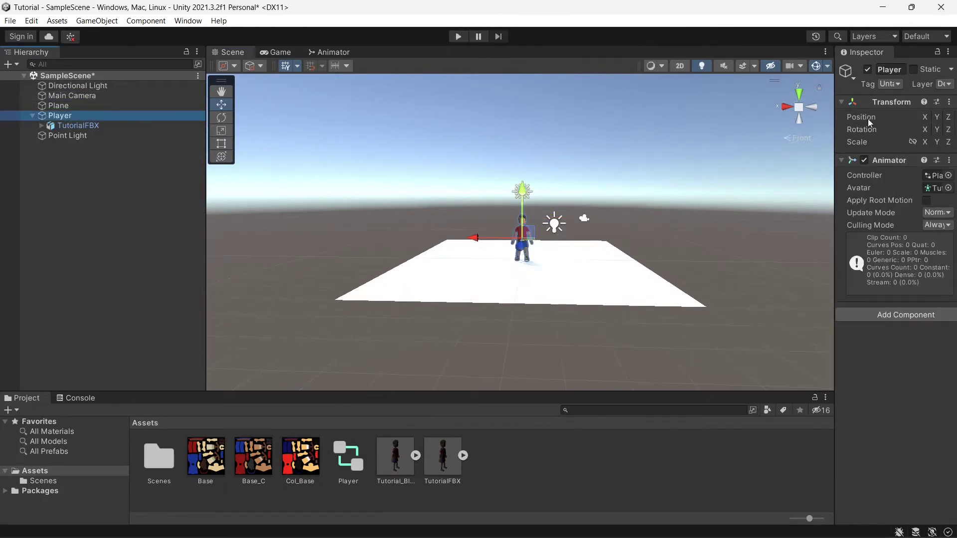
pyautogui.moveTo(833, 115); pyautogui.dragTo(744, 116)
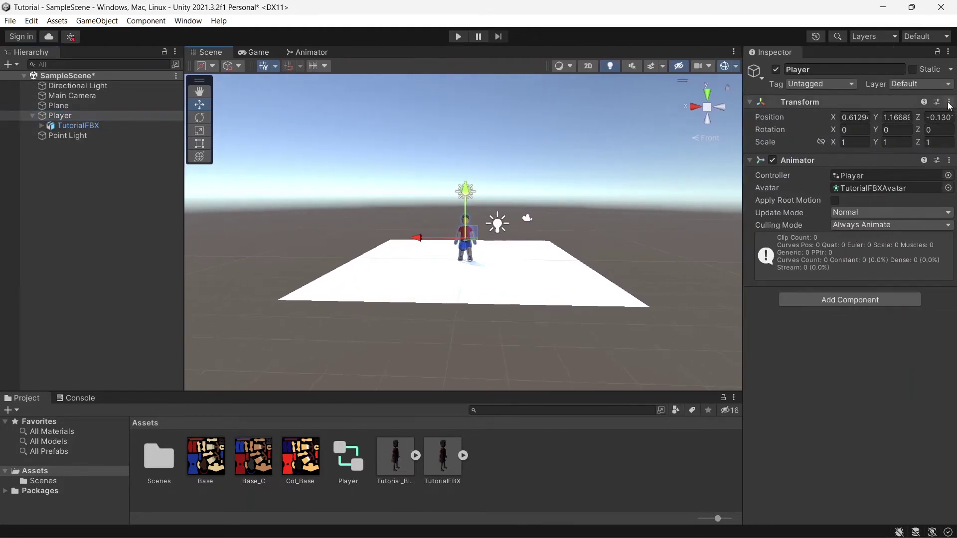
pyautogui.click(948, 102)
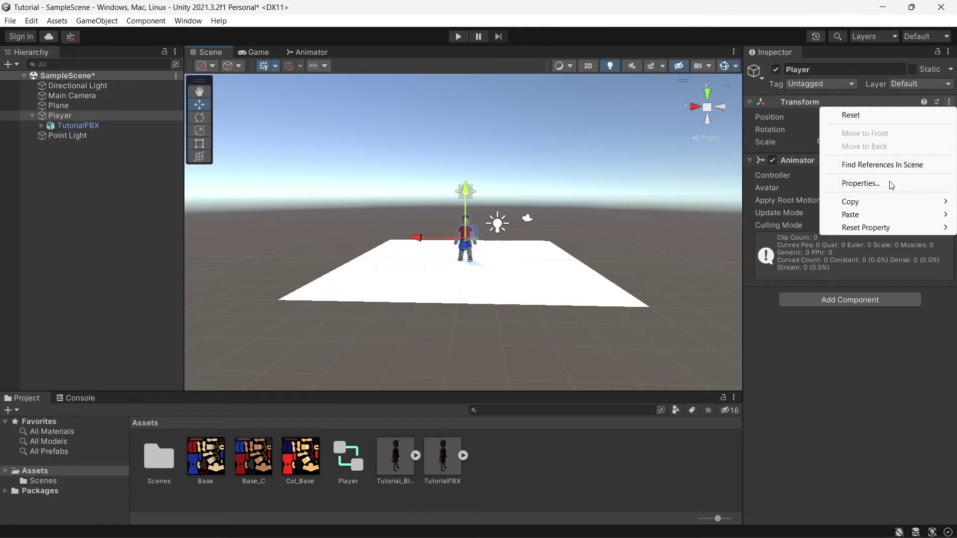
pyautogui.moveTo(887, 229)
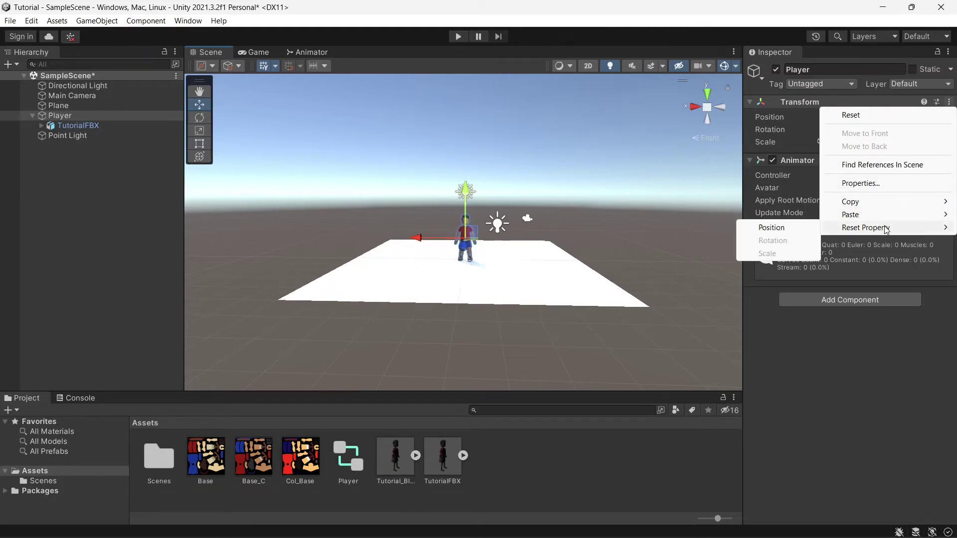
pyautogui.click(794, 229)
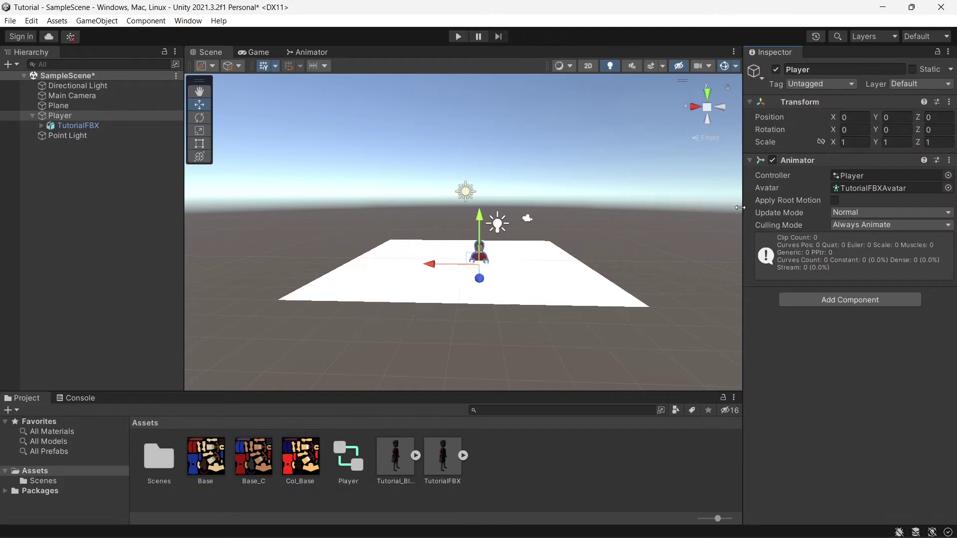
# Reset the Transform of the TutorialFBX child object
pyautogui.click(106, 128)
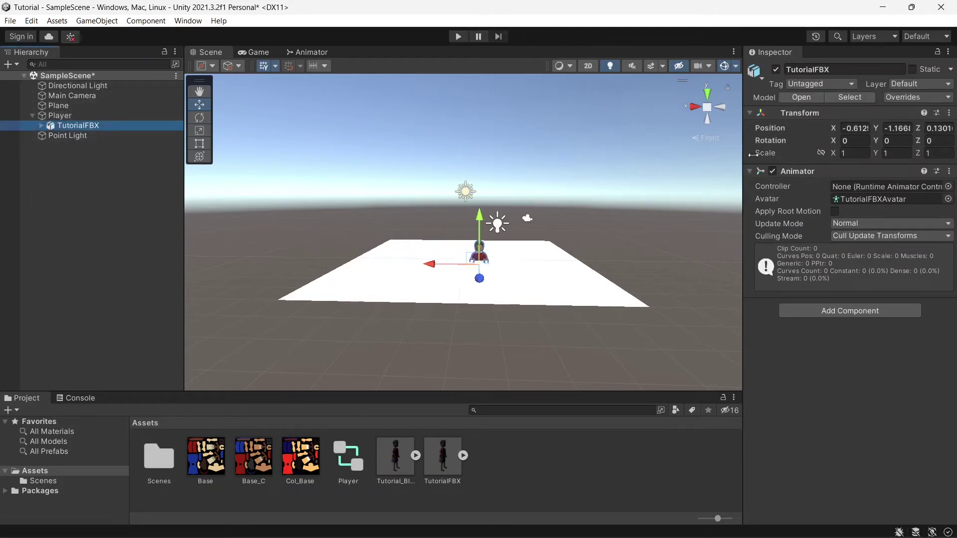
pyautogui.click(949, 114)
pyautogui.click(920, 129)
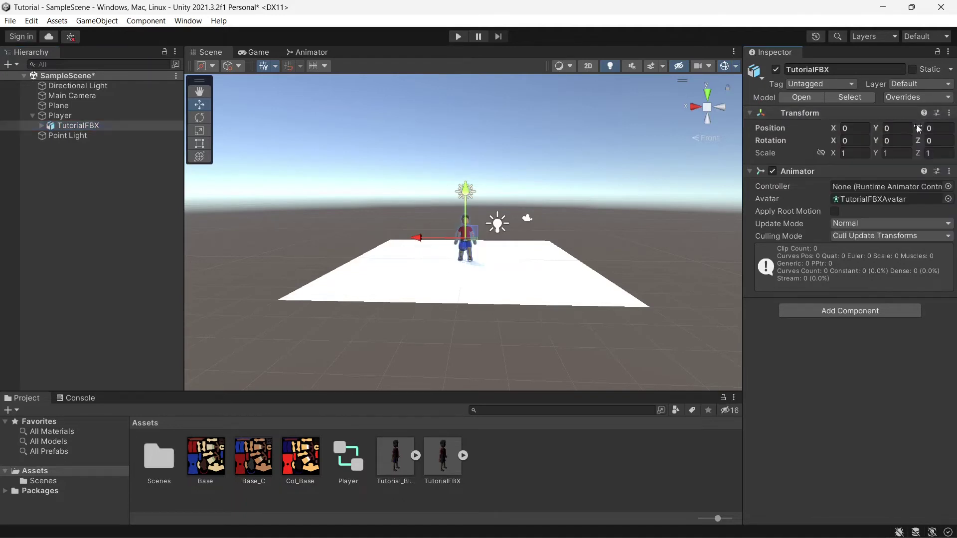
# Examine the Transform values of the Player object and its TutorialFBX child and their placement on the plane
pyautogui.click(56, 118)
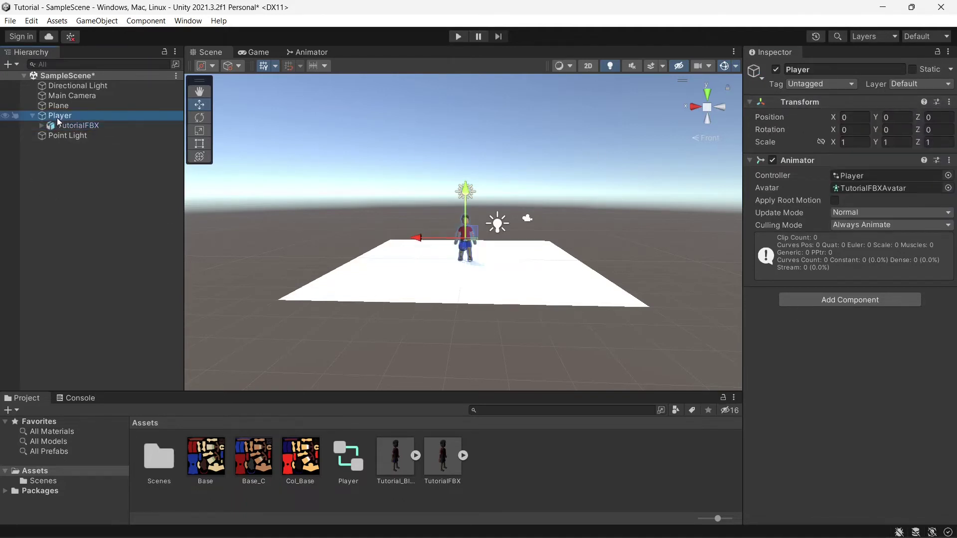
pyautogui.scroll(3, 520, 199)
pyautogui.scroll(2, 520, 199)
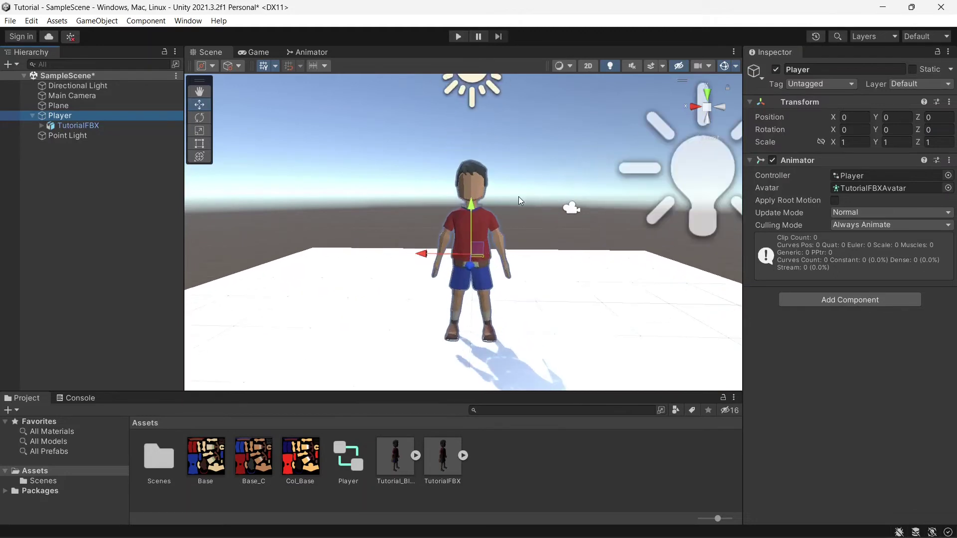
pyautogui.scroll(-3, 344, 167)
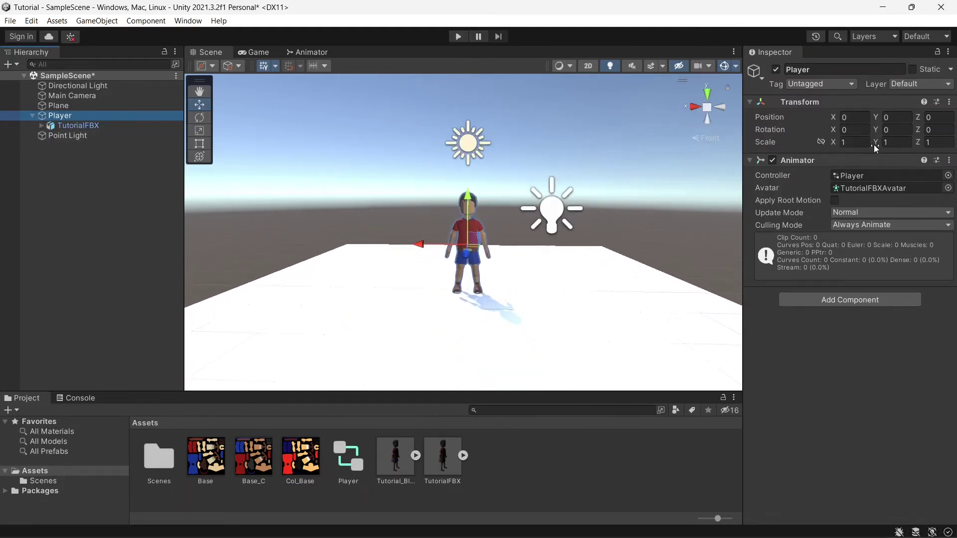
pyautogui.click(949, 102)
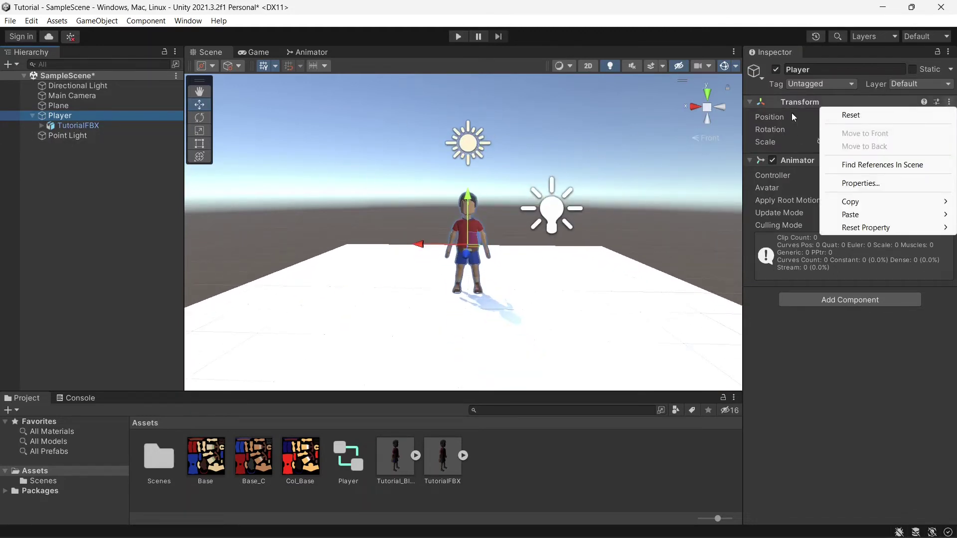
pyautogui.click(900, 121)
pyautogui.click(105, 125)
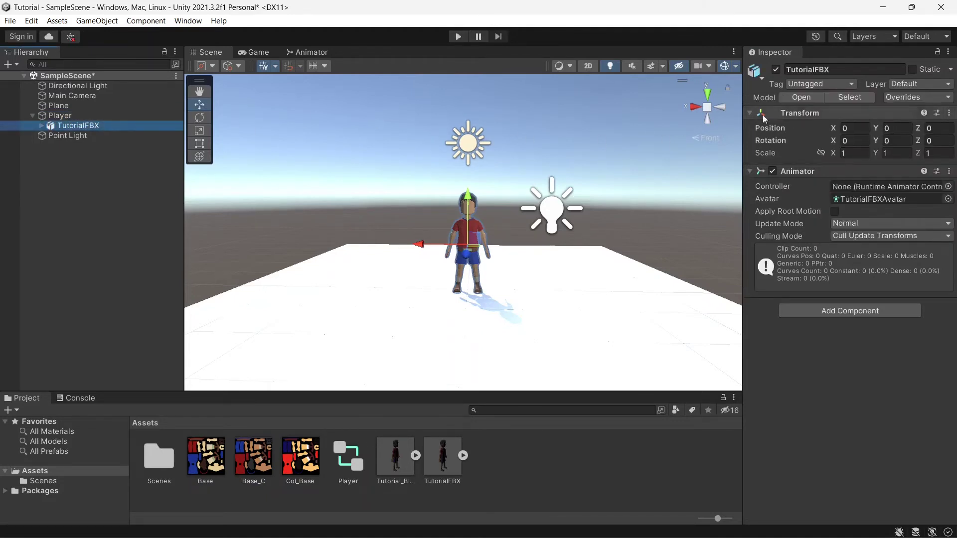
pyautogui.click(949, 113)
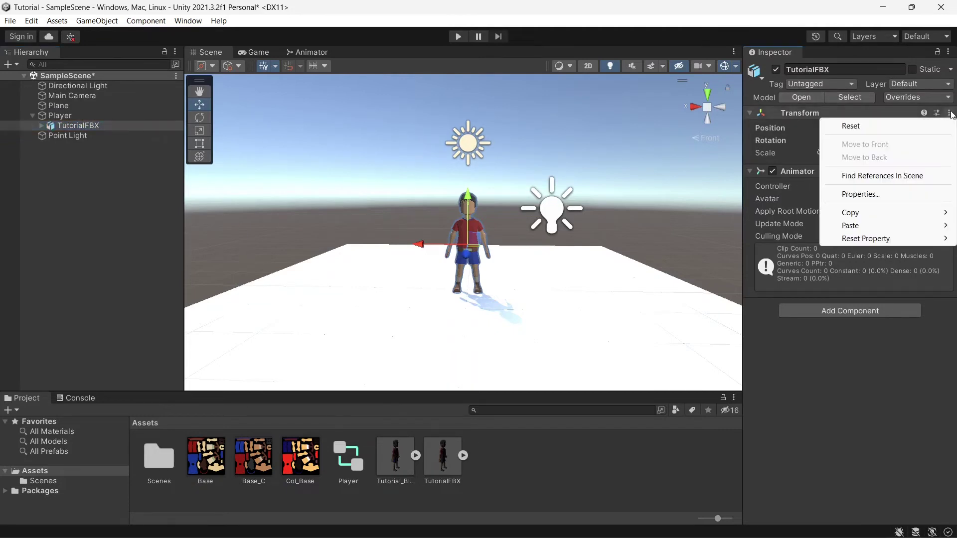
pyautogui.click(832, 389)
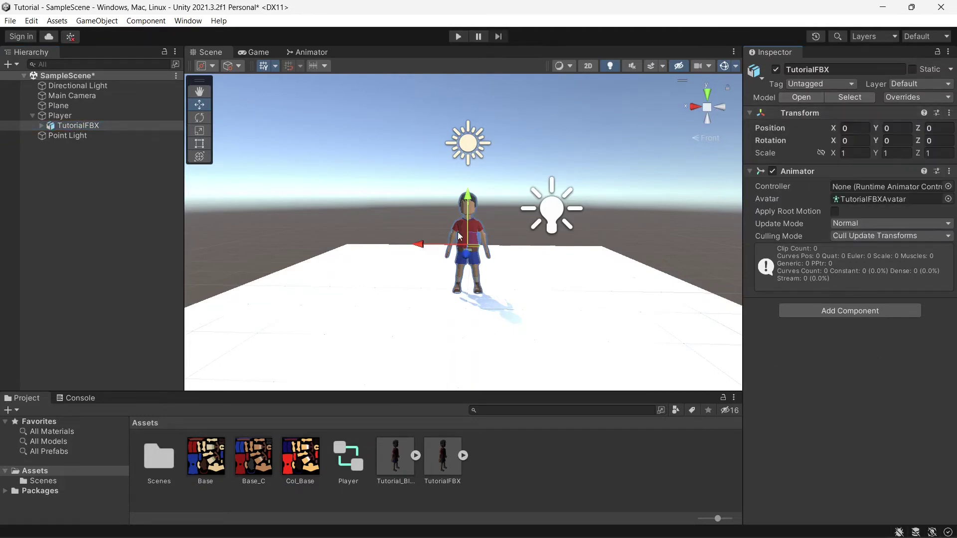
pyautogui.click(66, 118)
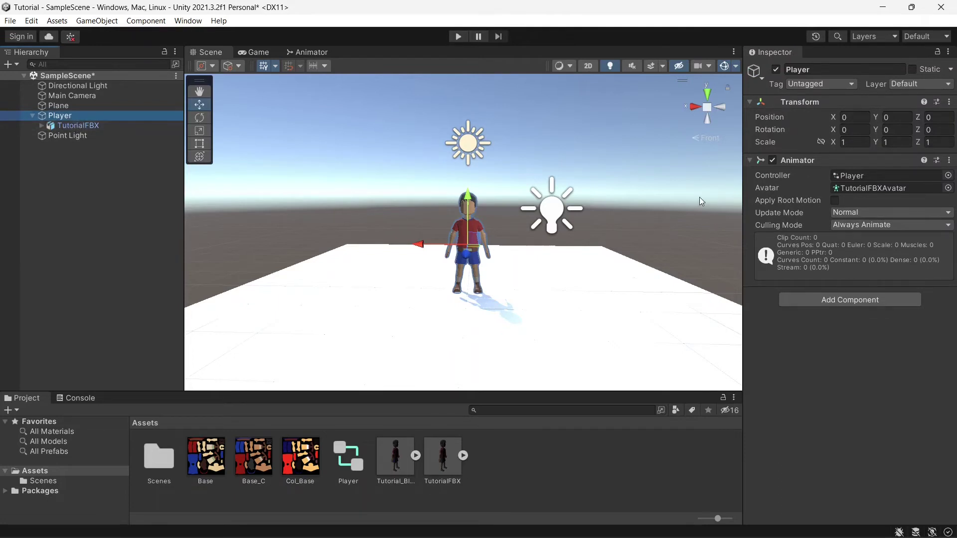
# Check the character's framing in the Game view and reset the Main Camera's Transform
pyautogui.click(258, 53)
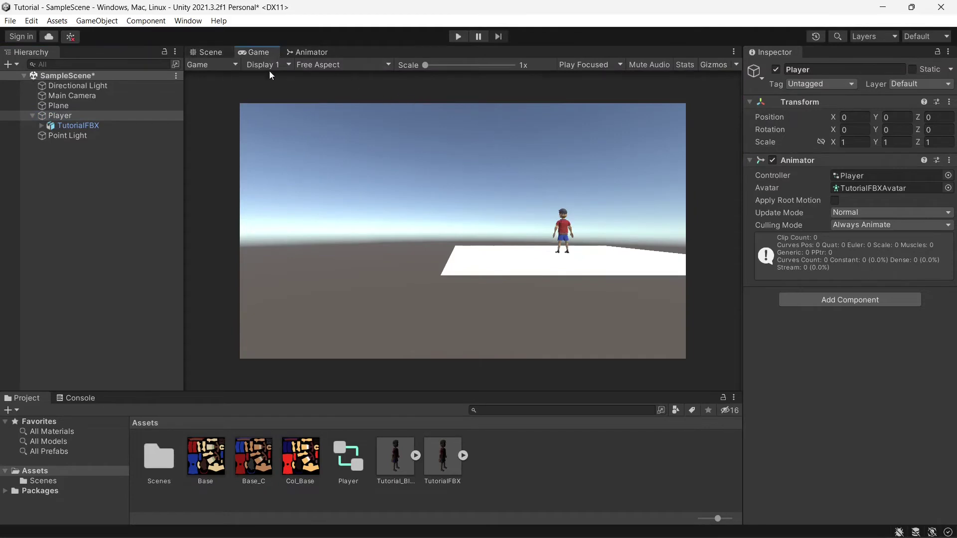
pyautogui.click(222, 54)
pyautogui.click(75, 97)
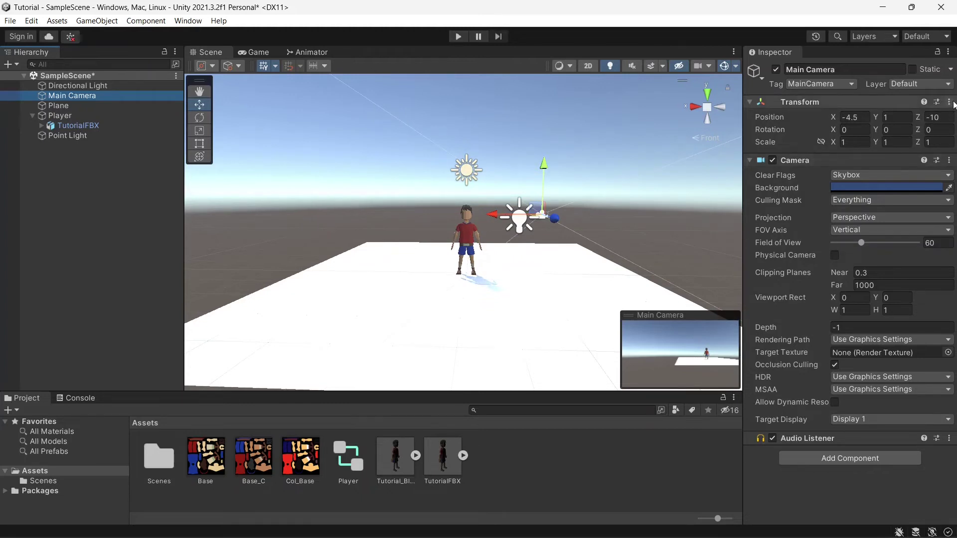
pyautogui.click(952, 103)
pyautogui.click(883, 119)
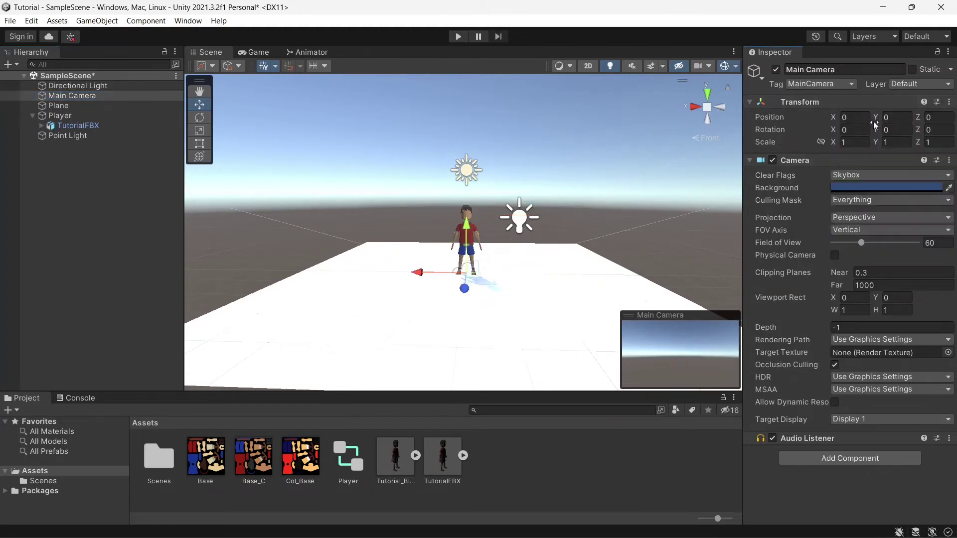
# Move the Main Camera up to Y 1.73 and back behind the character to Z -2.91
pyautogui.moveTo(467, 234); pyautogui.dragTo(467, 164)
pyautogui.keyDown('alt'); pyautogui.moveTo(534, 209); pyautogui.dragTo(414, 238); pyautogui.keyUp('alt')
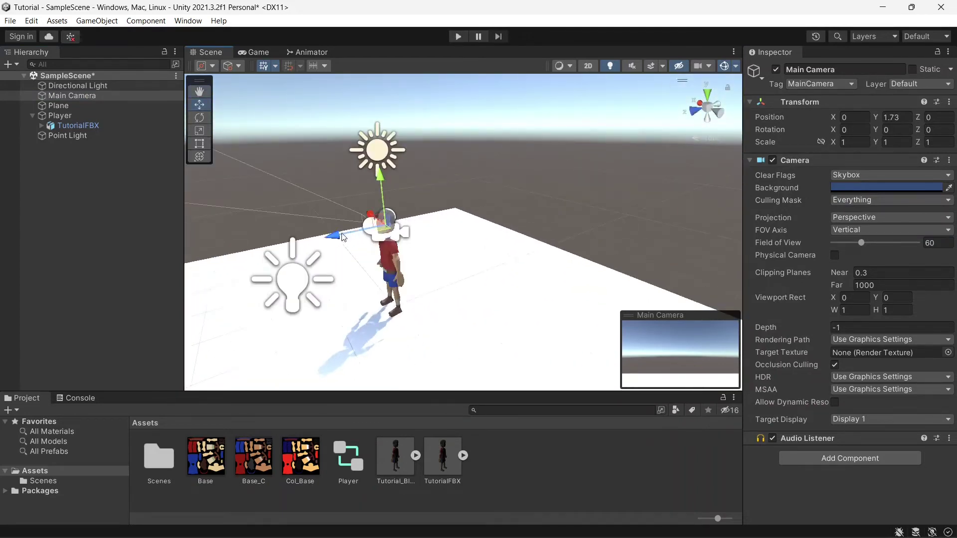
pyautogui.moveTo(344, 237); pyautogui.dragTo(479, 229)
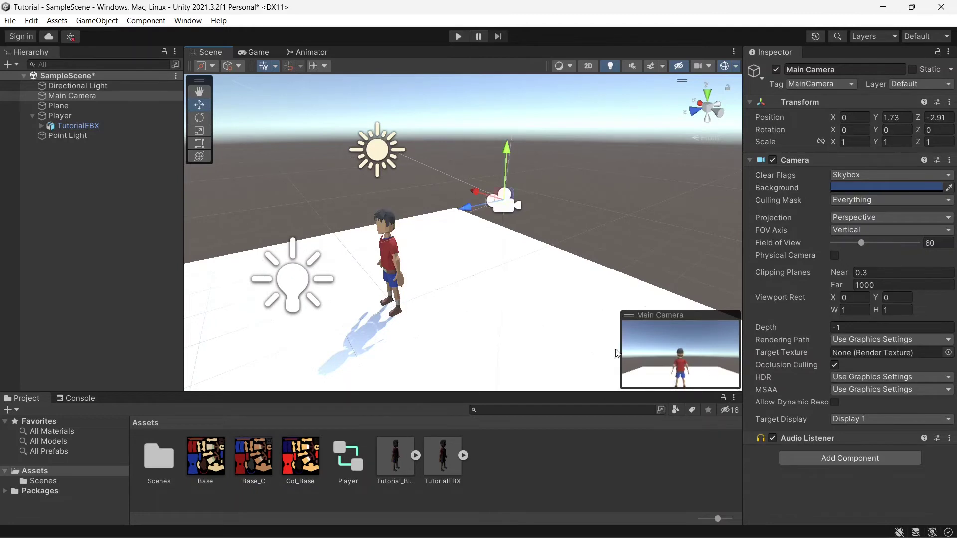
pyautogui.scroll(-4, 498, 234)
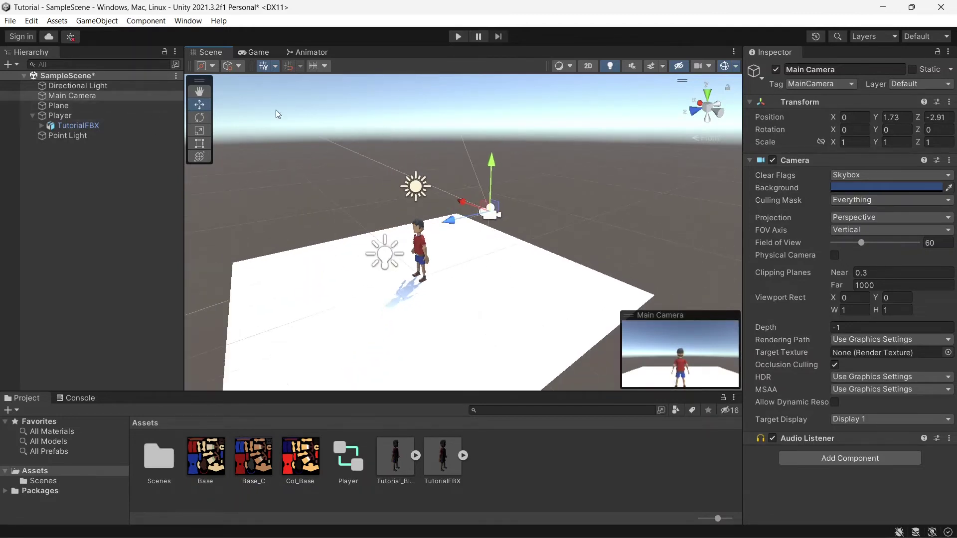
# Move the Main Camera in front of the character to Z 1.59 and rotate it to about 165.85 degrees on Y, facing the character
pyautogui.click(712, 96)
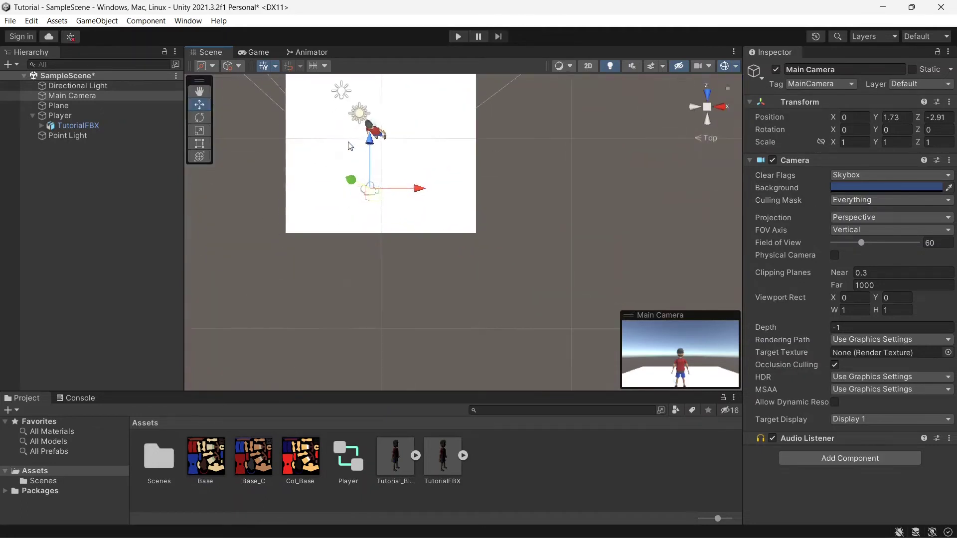
pyautogui.moveTo(424, 188); pyautogui.dragTo(415, 191, button='middle')
pyautogui.moveTo(444, 219); pyautogui.dragTo(443, 124)
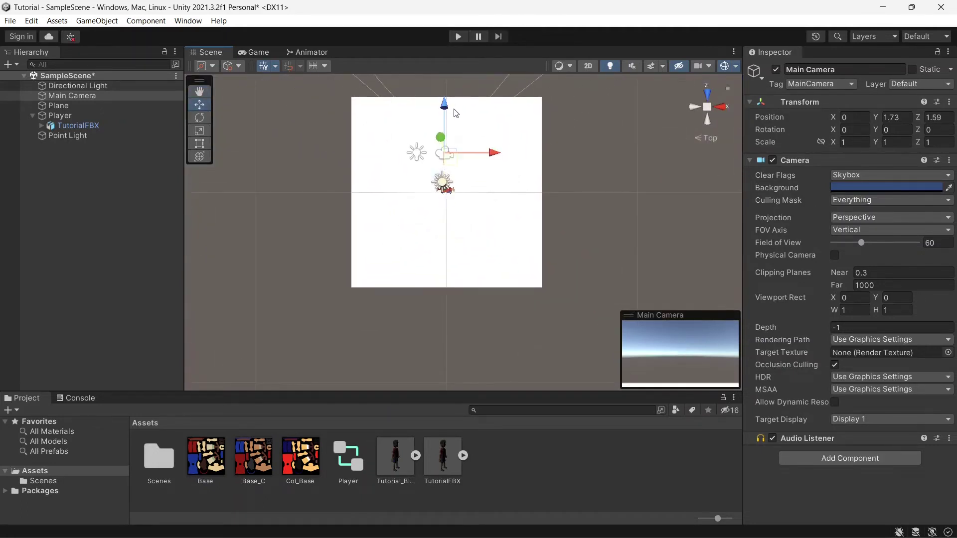
pyautogui.click(195, 117)
pyautogui.moveTo(480, 192); pyautogui.dragTo(946, 111)
pyautogui.scroll(-7, 463, 200)
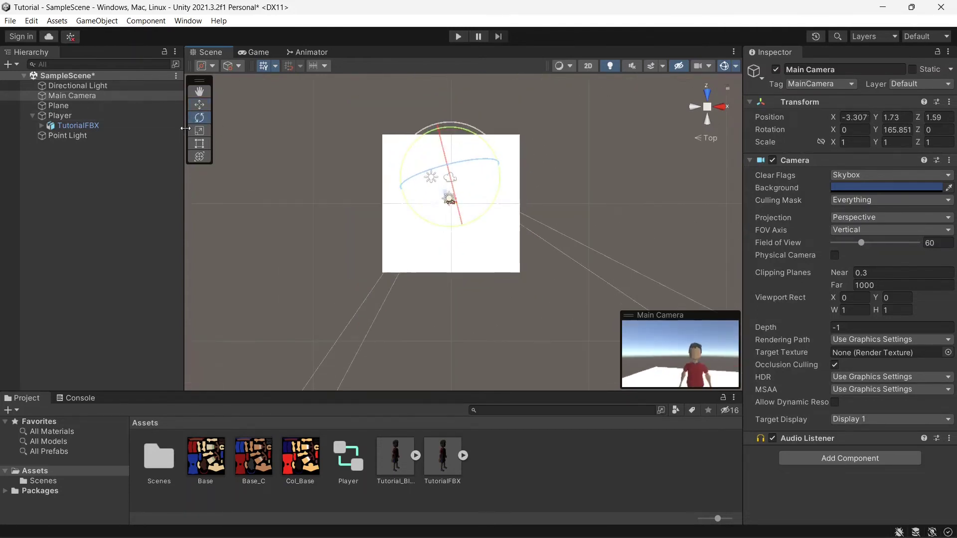
# Reposition the Main Camera to about X -0.48, Y 1.54 and Z 2.52 so that it frames the character's full body
pyautogui.click(199, 105)
pyautogui.moveTo(461, 224); pyautogui.dragTo(454, 199)
pyautogui.moveTo(395, 163); pyautogui.dragTo(393, 164)
pyautogui.moveTo(452, 208); pyautogui.dragTo(454, 218)
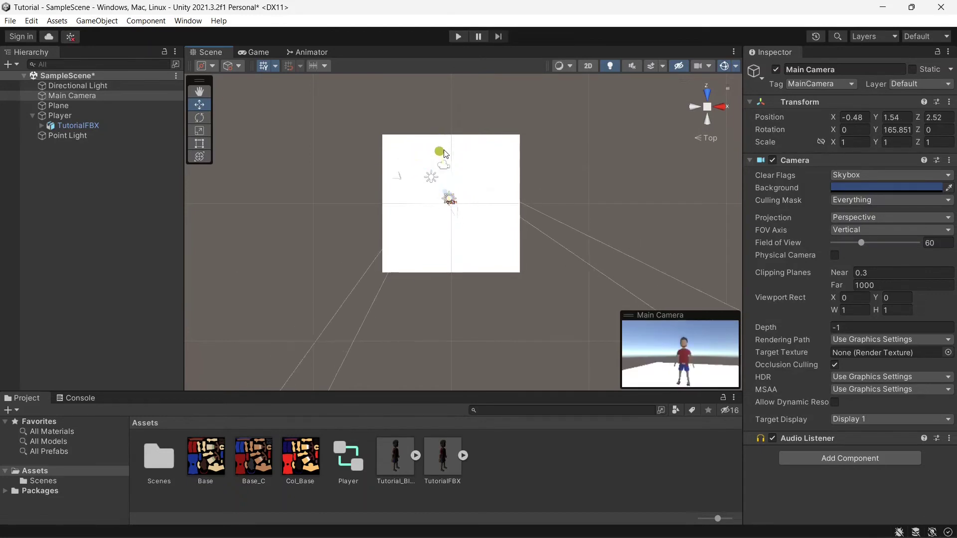
# Check the character's framing in the Game view, then play-test the scene and stop it
pyautogui.click(436, 329)
pyautogui.keyDown('alt'); pyautogui.moveTo(435, 329); pyautogui.dragTo(429, 249); pyautogui.keyUp('alt')
pyautogui.click(270, 54)
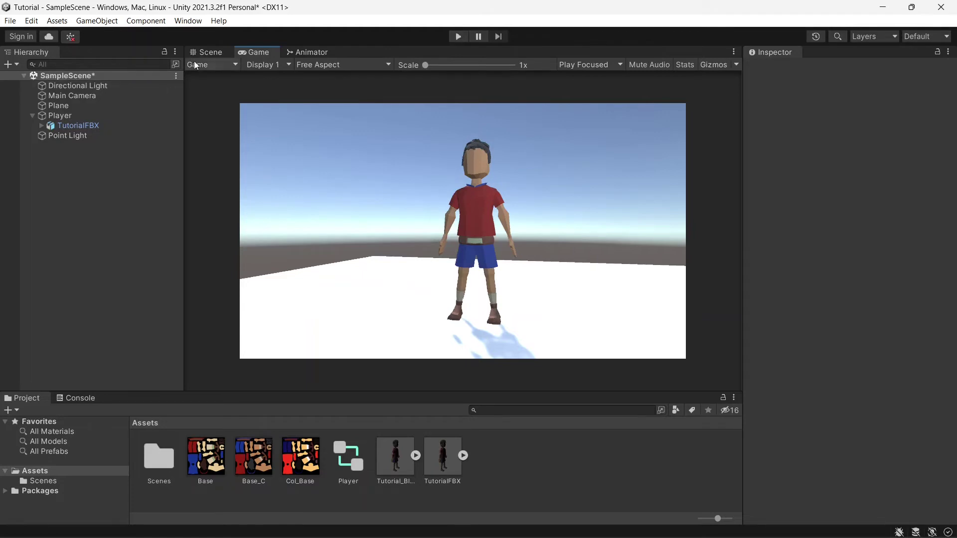
pyautogui.click(208, 53)
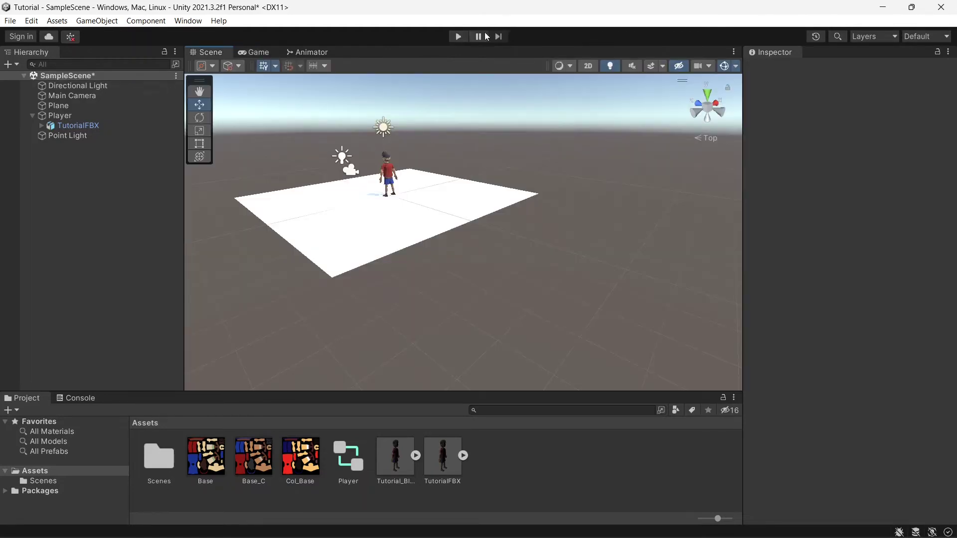
pyautogui.click(458, 40)
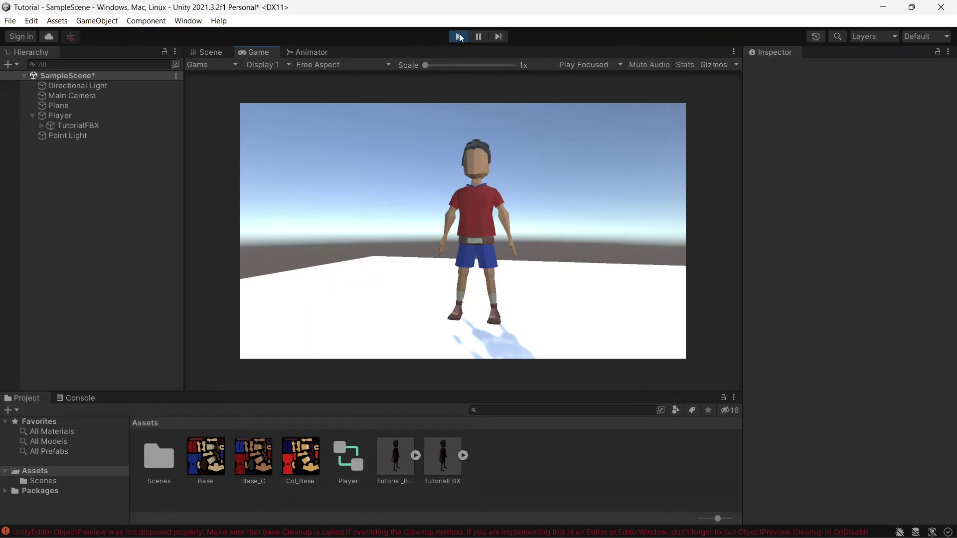
pyautogui.click(459, 34)
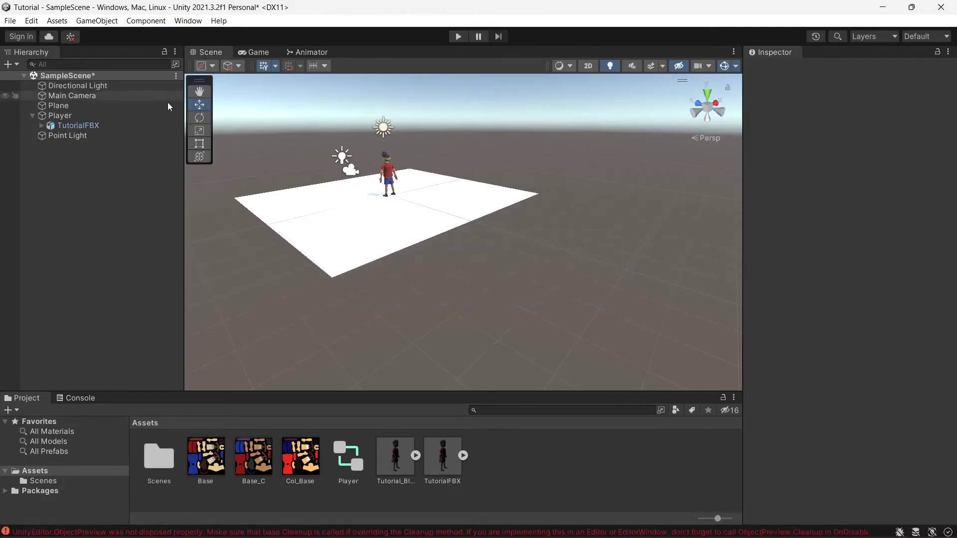
# Enable Loop Time for the Armature|Idel clip in the TutorialFBX asset's animation import settings
pyautogui.click(455, 464)
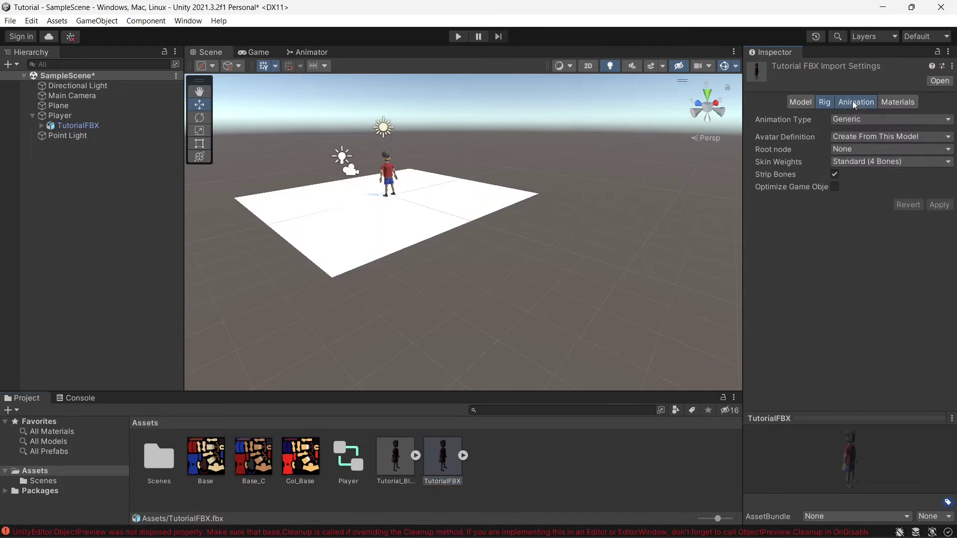
pyautogui.click(852, 100)
pyautogui.scroll(-5, 891, 309)
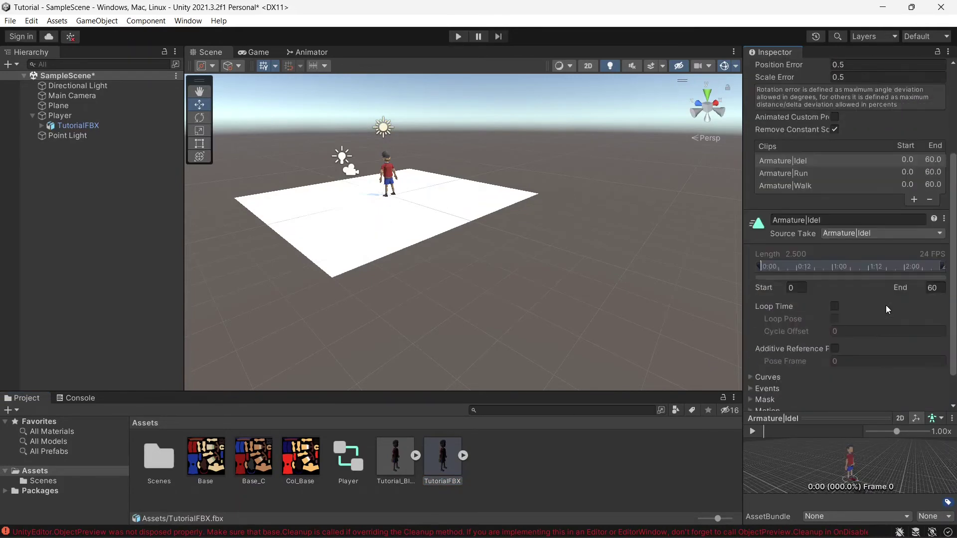
pyautogui.click(834, 175)
pyautogui.click(833, 183)
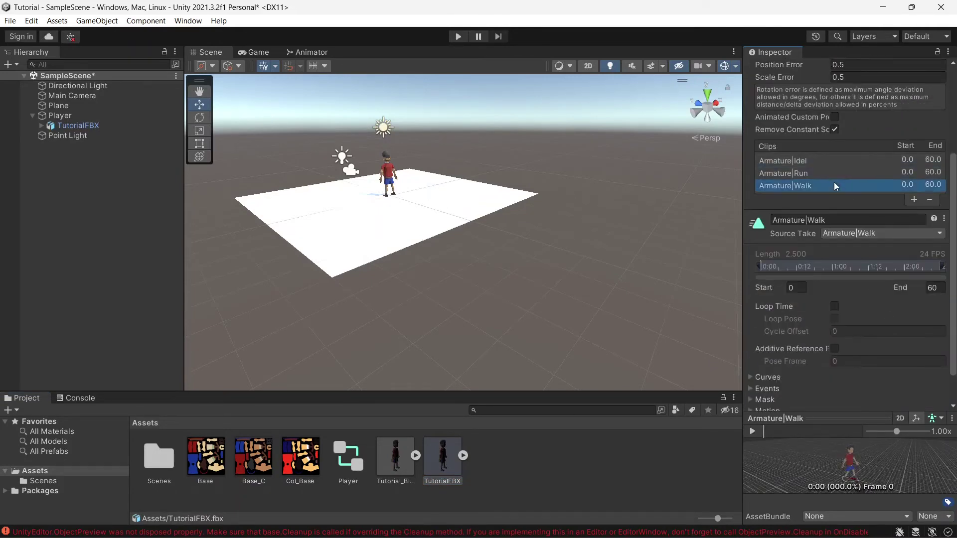
pyautogui.click(835, 163)
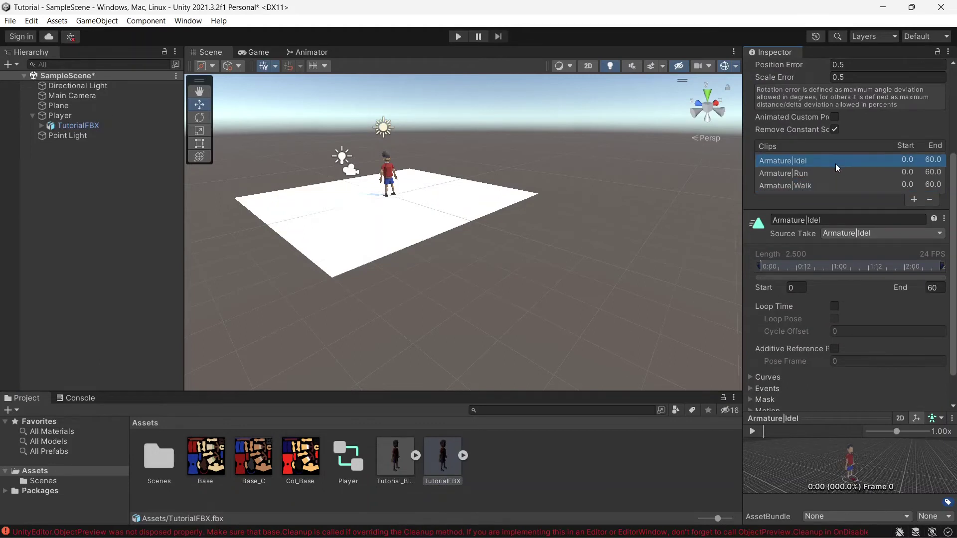
pyautogui.click(835, 307)
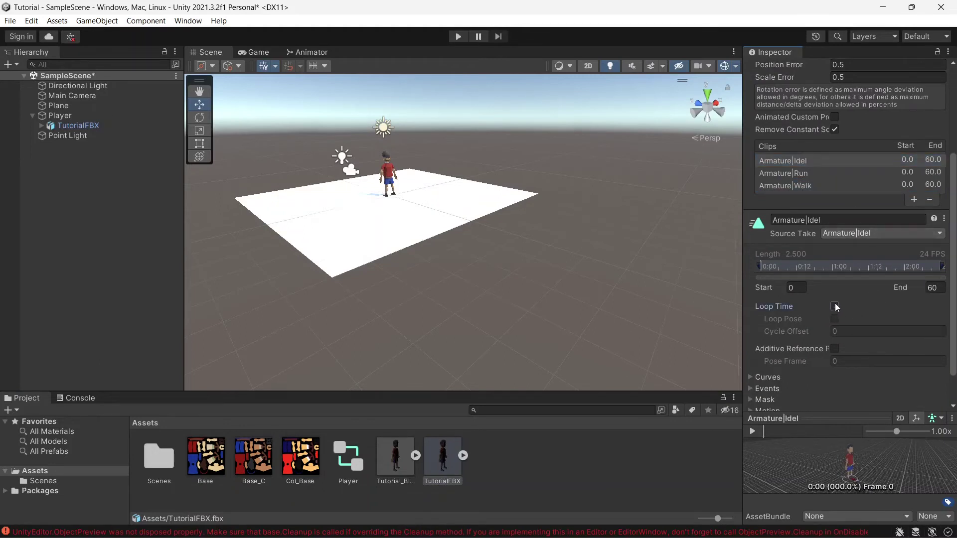
# Enable Loop Time for the Armature|Run and Armature|Walk clips and apply the import settings
pyautogui.click(808, 174)
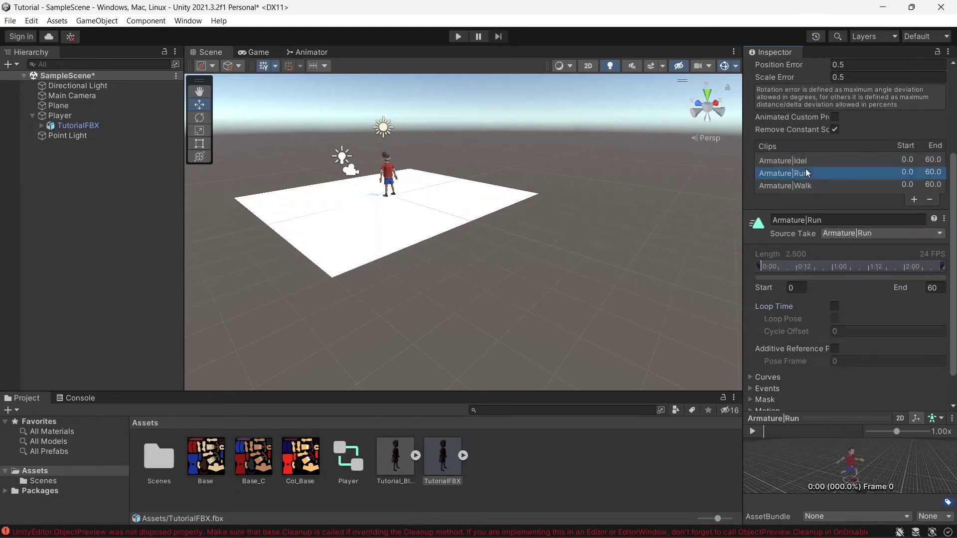
pyautogui.click(834, 306)
pyautogui.click(842, 187)
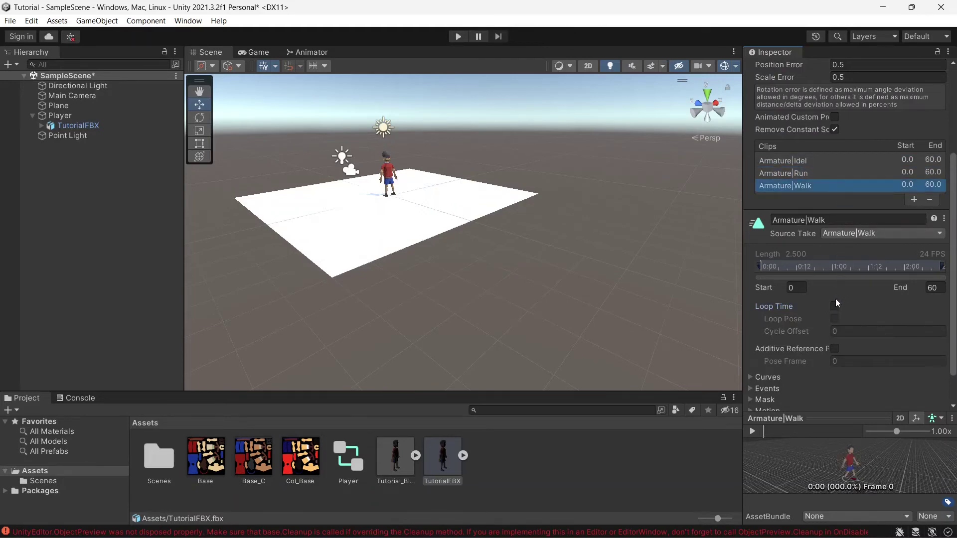
pyautogui.click(835, 306)
pyautogui.scroll(-3, 863, 291)
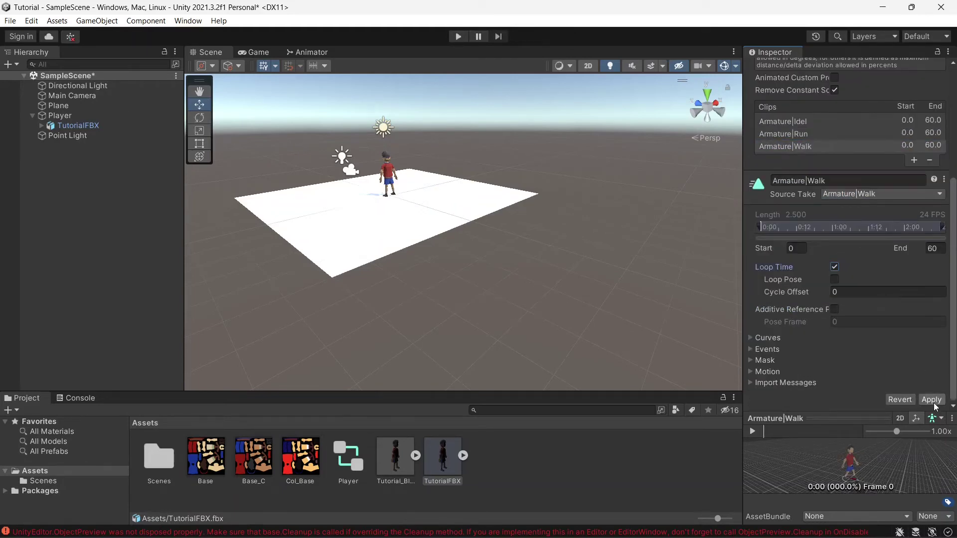
pyautogui.click(932, 400)
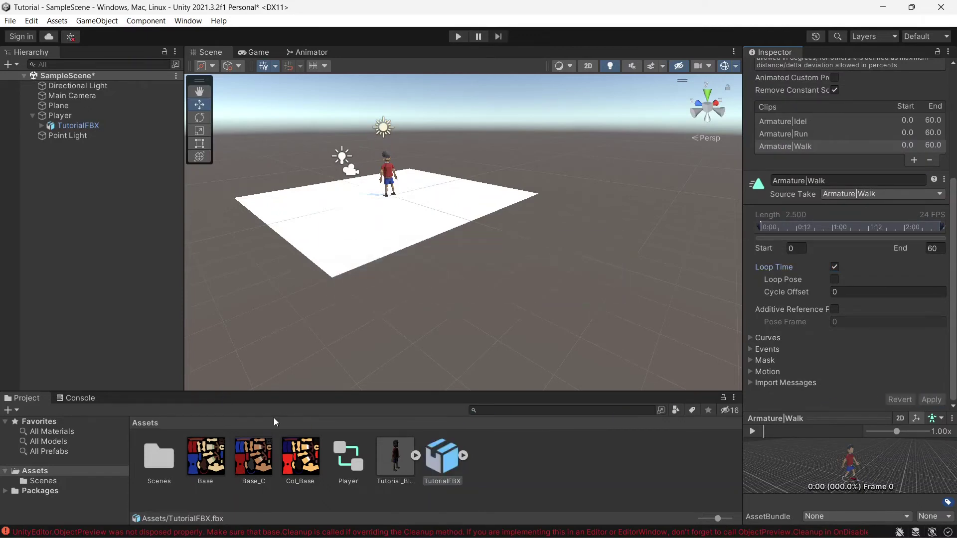
# Open the Player Animator Controller and line up the Armature|Run and Armature|Walk states one above the other
pyautogui.doubleClick(348, 456)
pyautogui.click(506, 229)
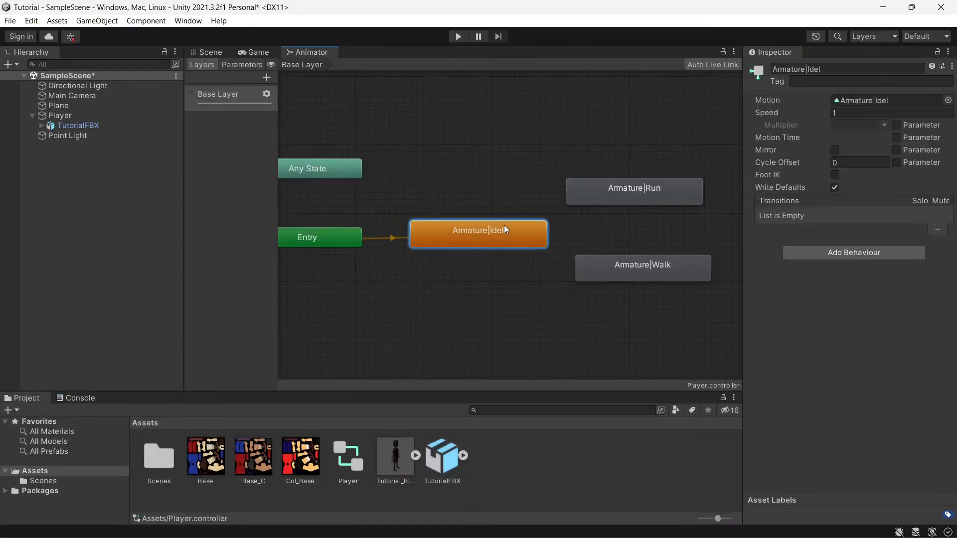
pyautogui.click(644, 196)
pyautogui.click(656, 269)
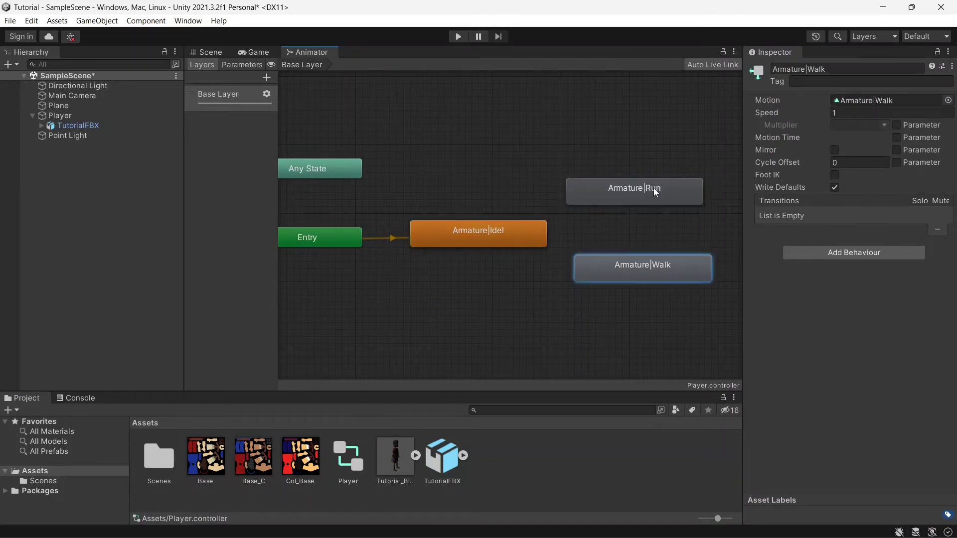
pyautogui.moveTo(654, 193); pyautogui.dragTo(669, 188)
pyautogui.moveTo(649, 268); pyautogui.dragTo(661, 270)
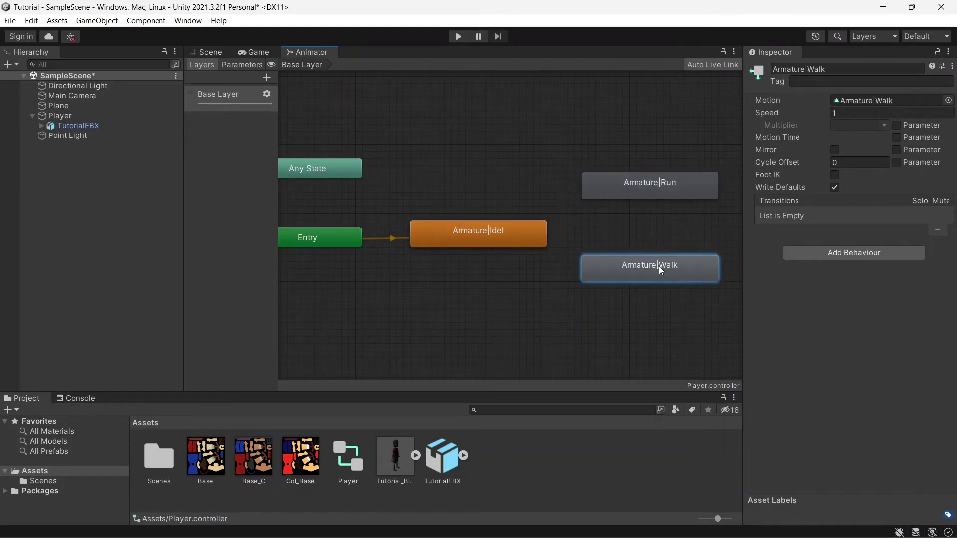
# Examine the Entry node and its link to the default Armature|Idel state in the Animator graph
pyautogui.click(305, 246)
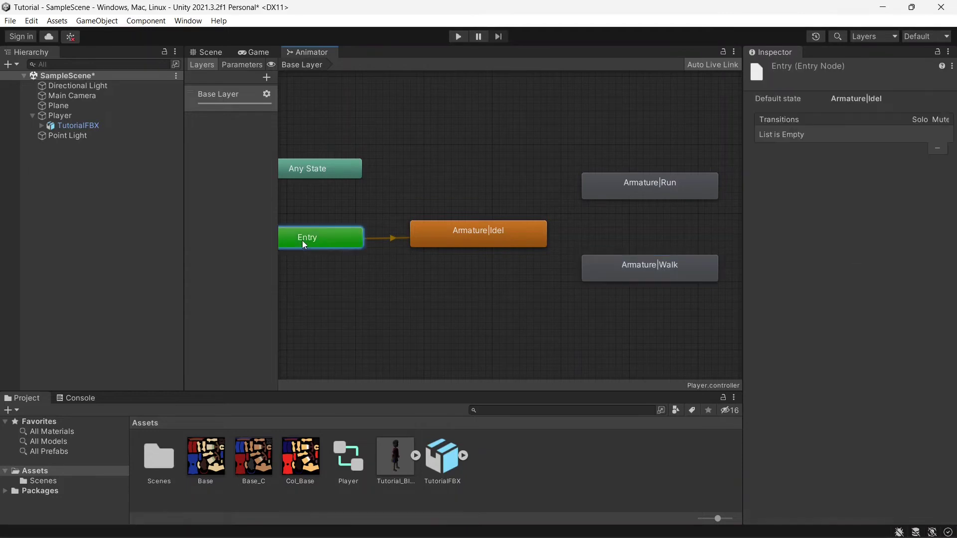
pyautogui.moveTo(371, 219); pyautogui.dragTo(222, 274)
pyautogui.moveTo(564, 200); pyautogui.dragTo(397, 273)
pyautogui.moveTo(432, 242); pyautogui.dragTo(445, 241)
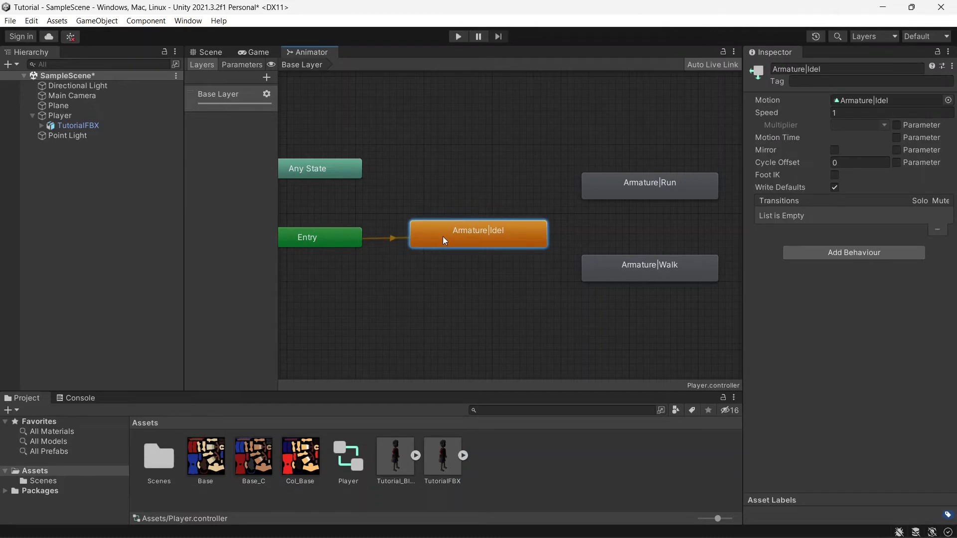
# Play the scene and watch the Armature|Idel animation in the Game view and in the Animator graph
pyautogui.click(207, 53)
pyautogui.click(246, 53)
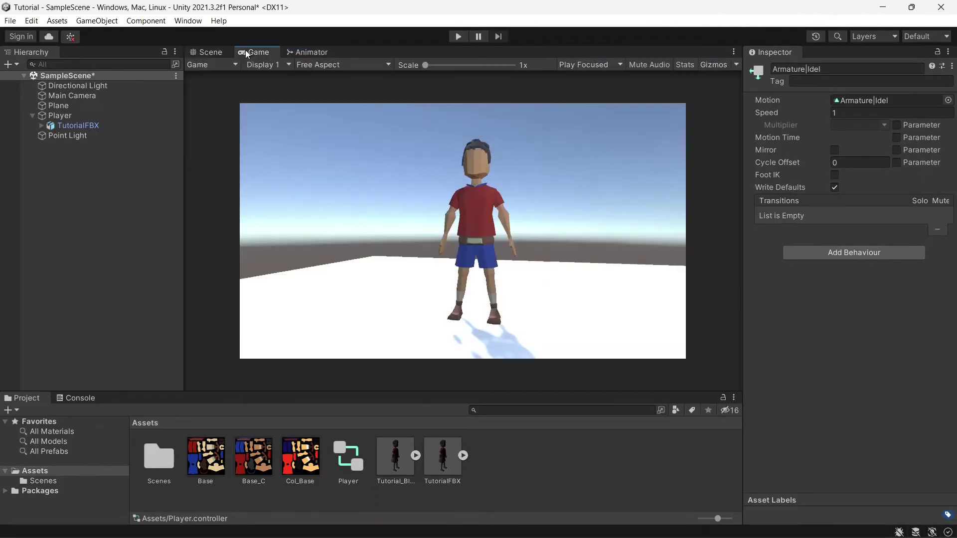
pyautogui.click(458, 36)
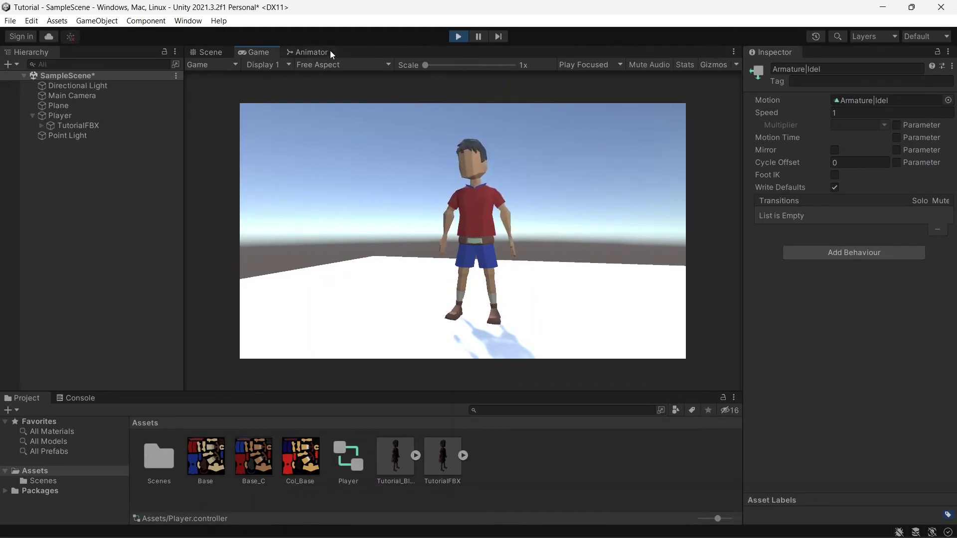
pyautogui.click(316, 52)
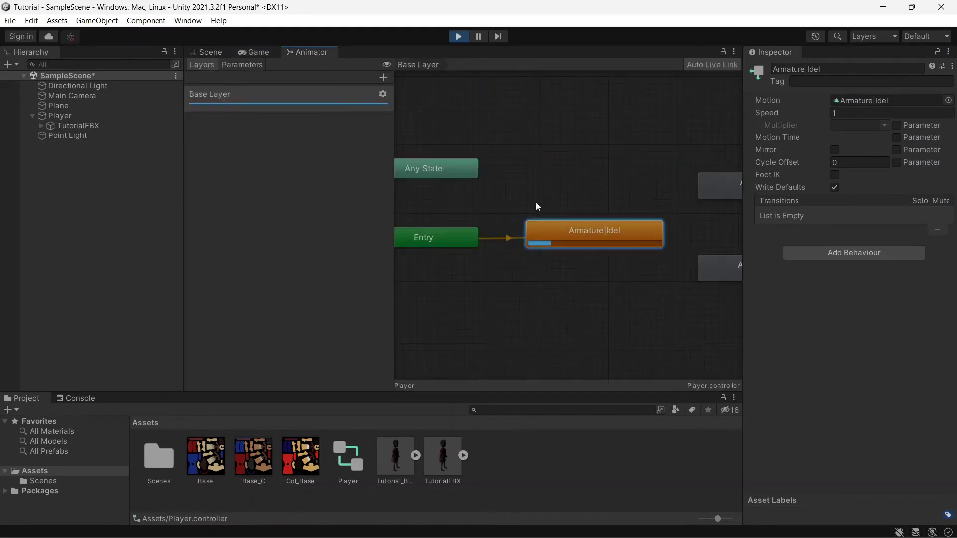
pyautogui.moveTo(630, 175); pyautogui.dragTo(504, 184, button='middle')
pyautogui.scroll(-1, 504, 185)
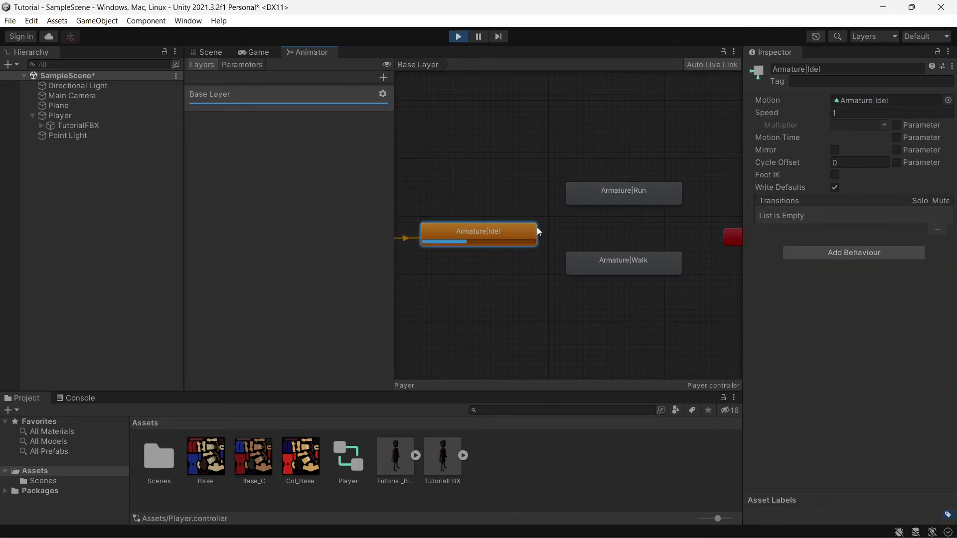
# Examine the run, idle and walk states in the running Animator graph, recheck the Game view and stop play mode
pyautogui.click(588, 196)
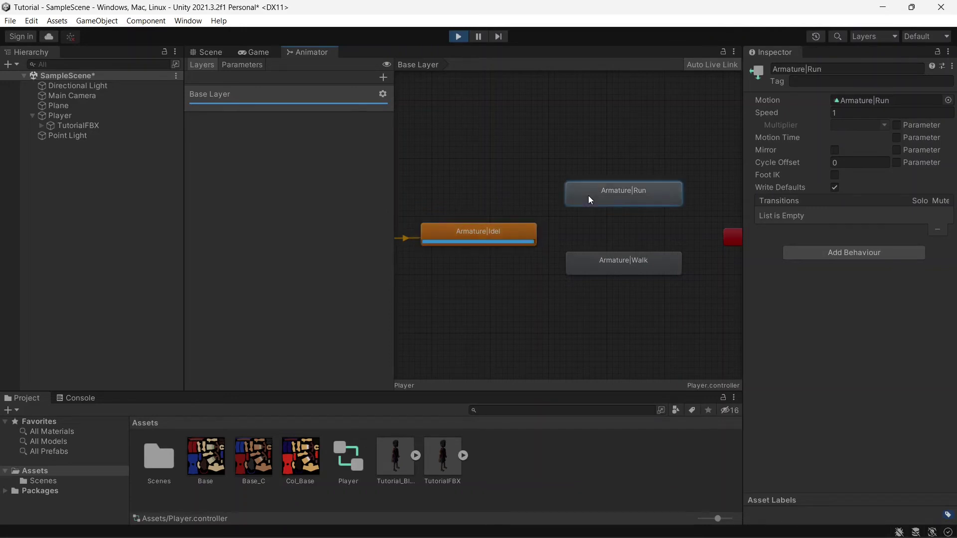
pyautogui.click(522, 240)
pyautogui.click(607, 265)
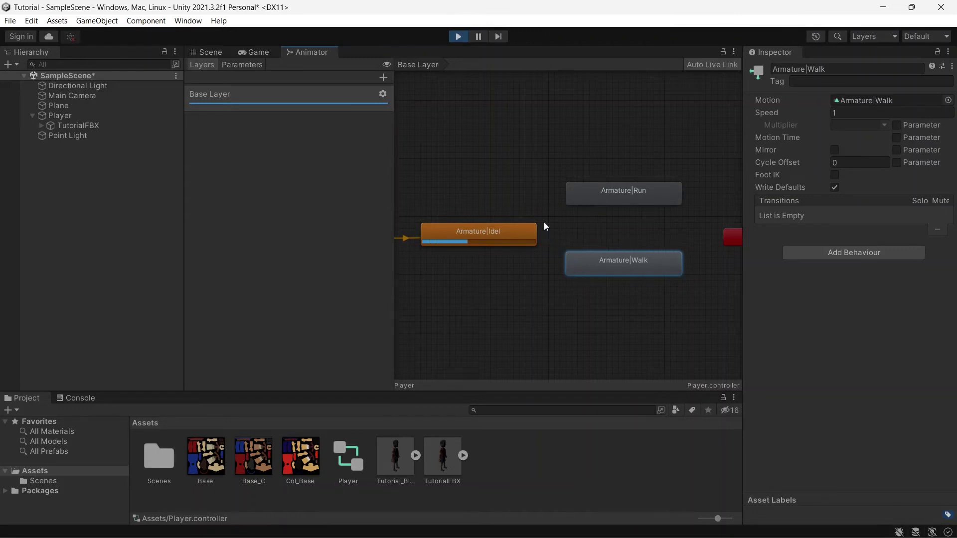
pyautogui.moveTo(545, 211); pyautogui.dragTo(414, 265)
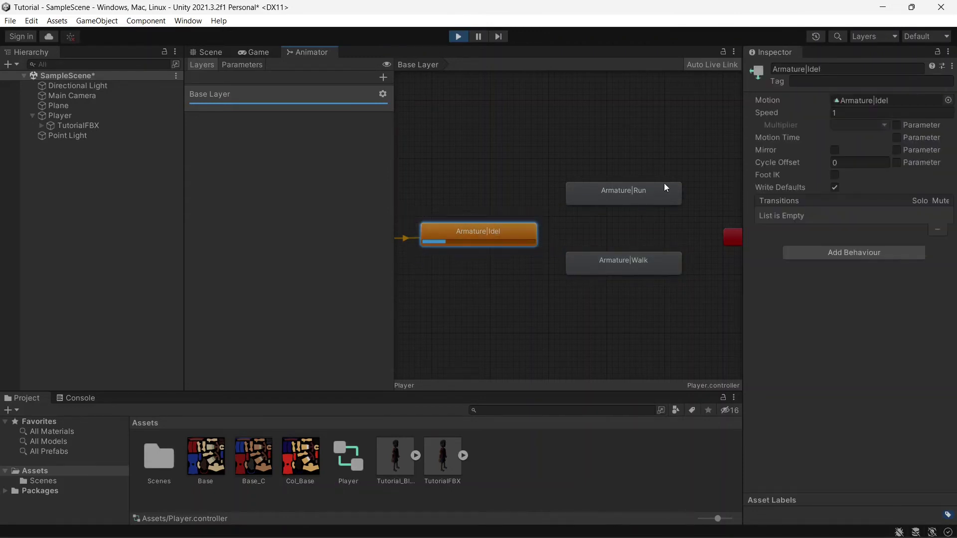
pyautogui.click(582, 202)
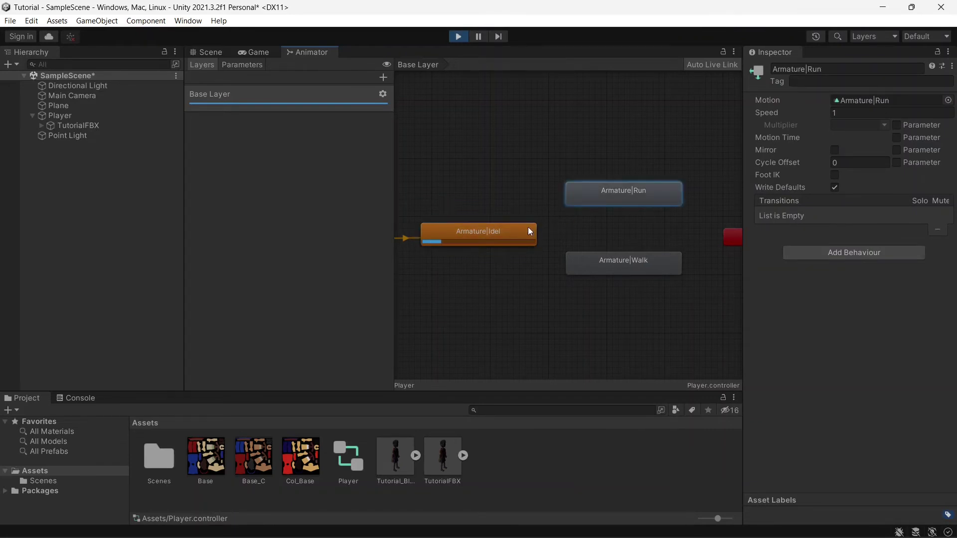
pyautogui.click(531, 211)
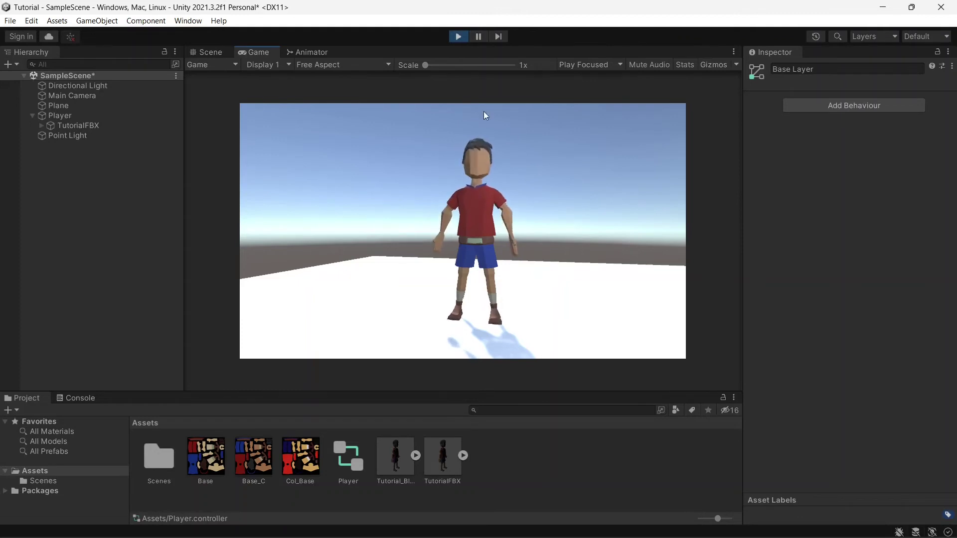
pyautogui.click(323, 52)
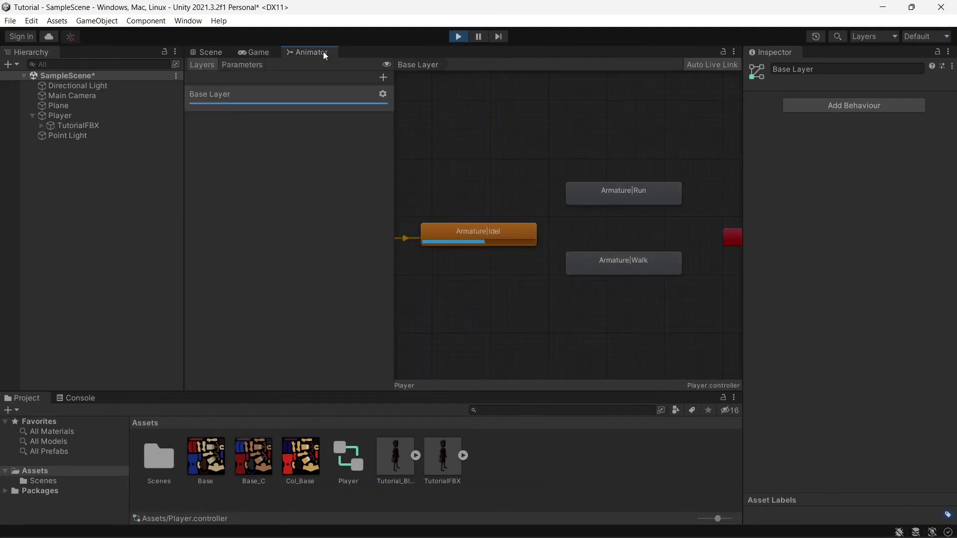
pyautogui.click(459, 37)
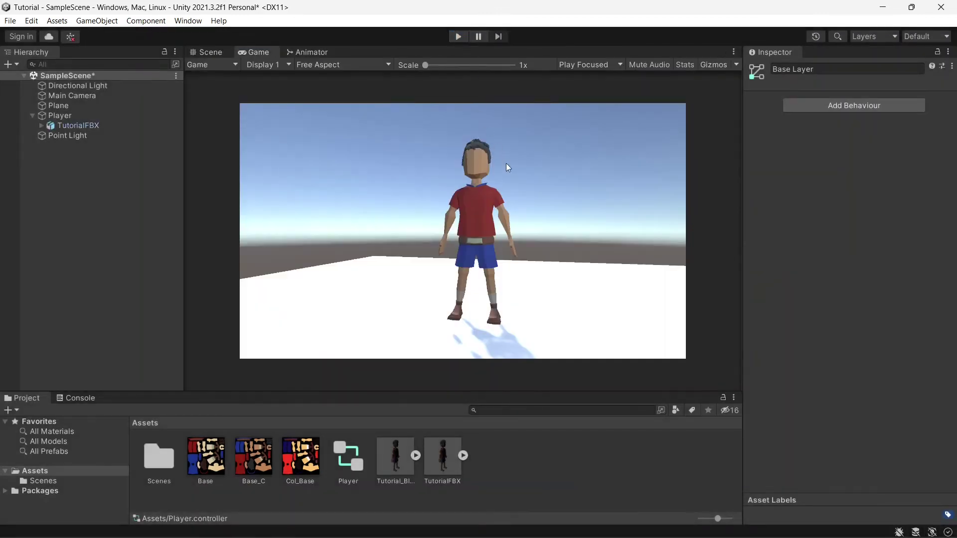
# Set the playback speed of the Armature|Idel state to 0.2 in the Animator graph
pyautogui.click(313, 52)
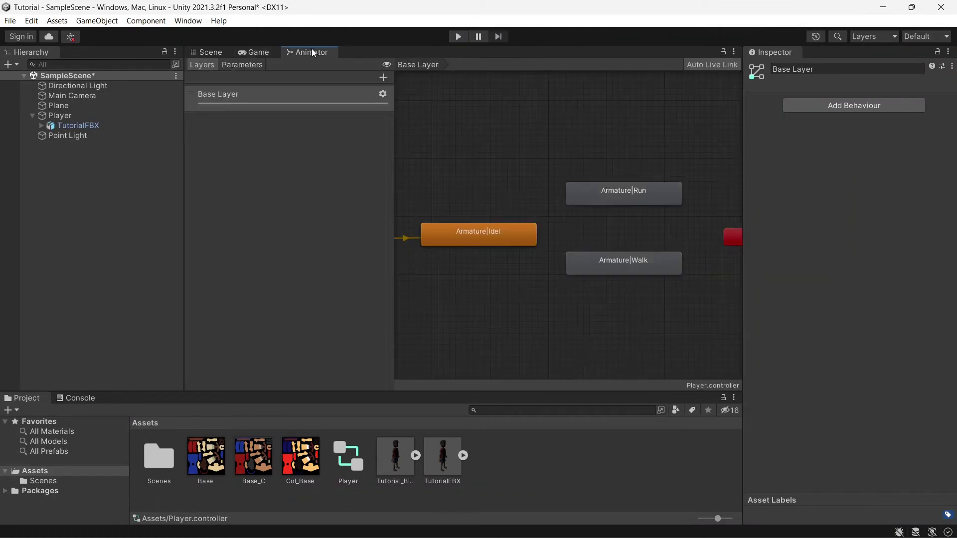
pyautogui.click(492, 240)
pyautogui.click(849, 113)
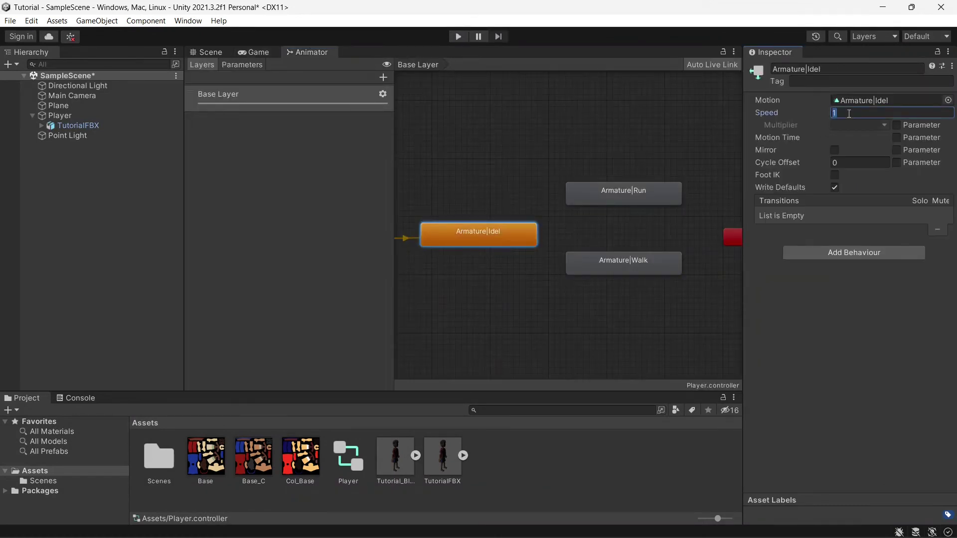
pyautogui.write('.2')
pyautogui.click(860, 345)
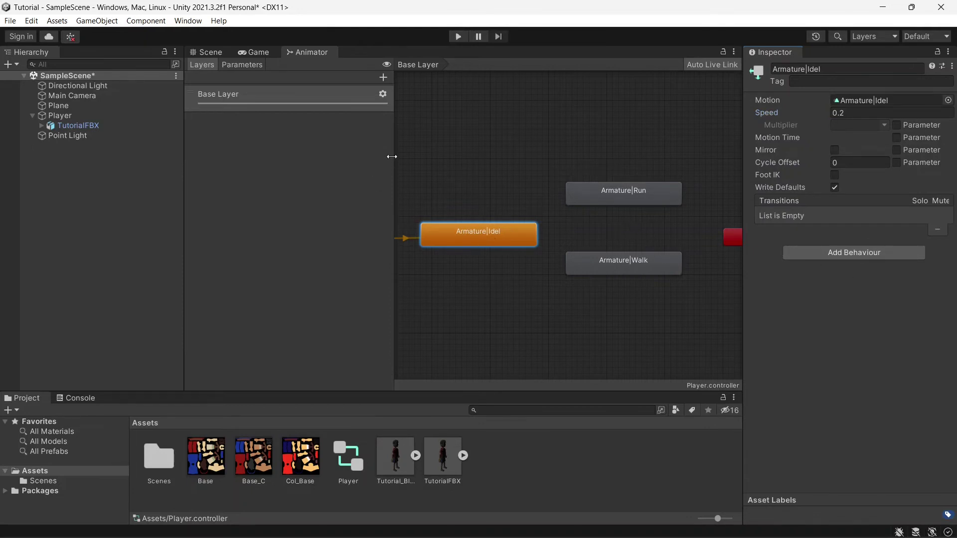
# Narrow the Animator's side pane and add a Float parameter named Speed
pyautogui.moveTo(392, 157); pyautogui.dragTo(310, 160)
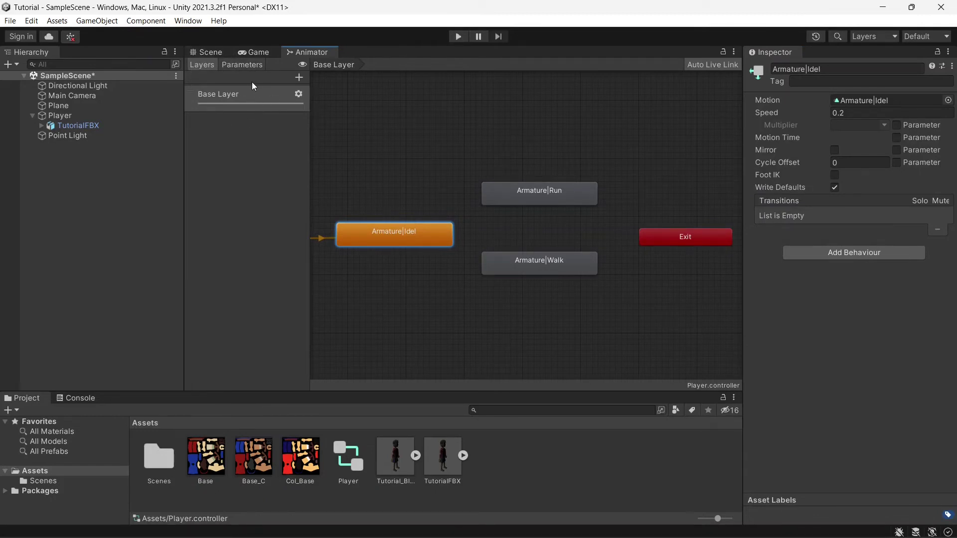
pyautogui.click(253, 65)
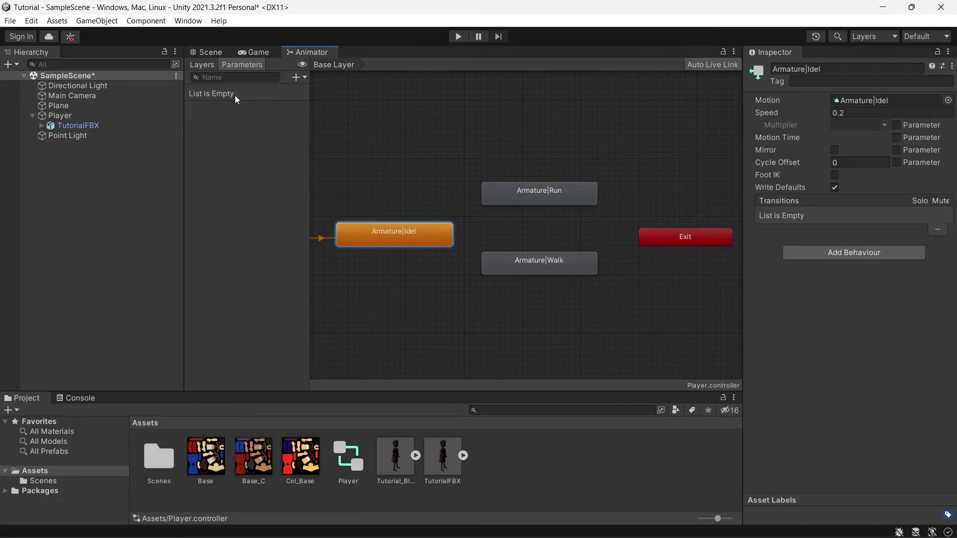
pyautogui.click(300, 79)
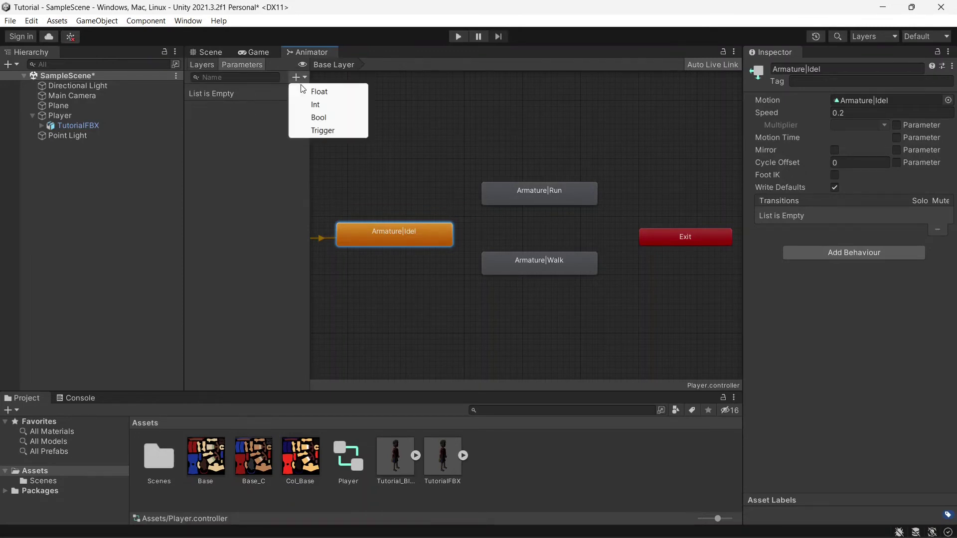
pyautogui.click(333, 91)
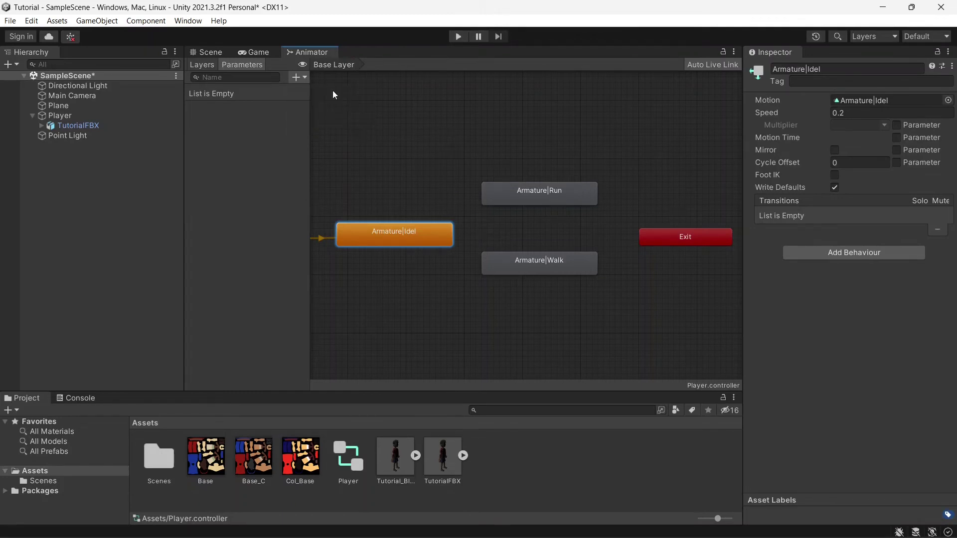
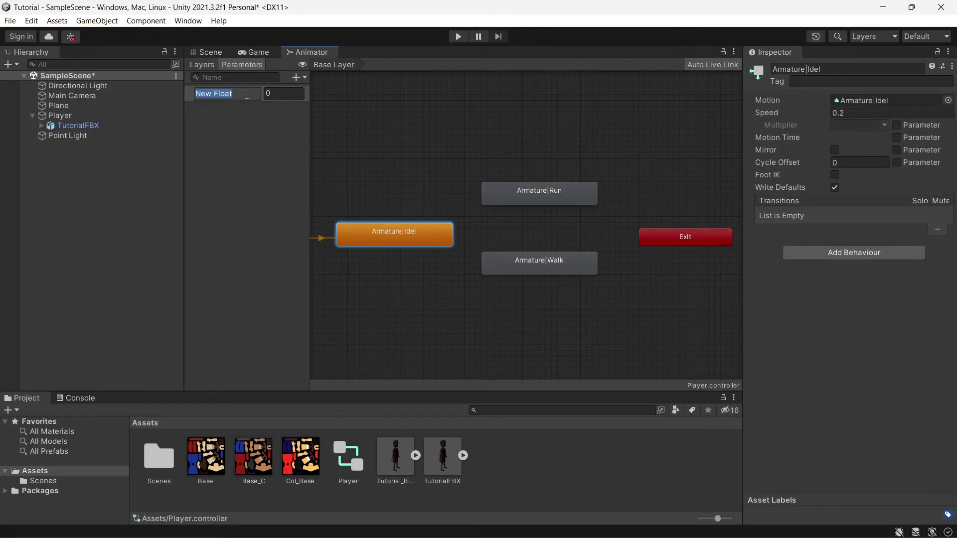
pyautogui.write('Speed')
pyautogui.press('Return')
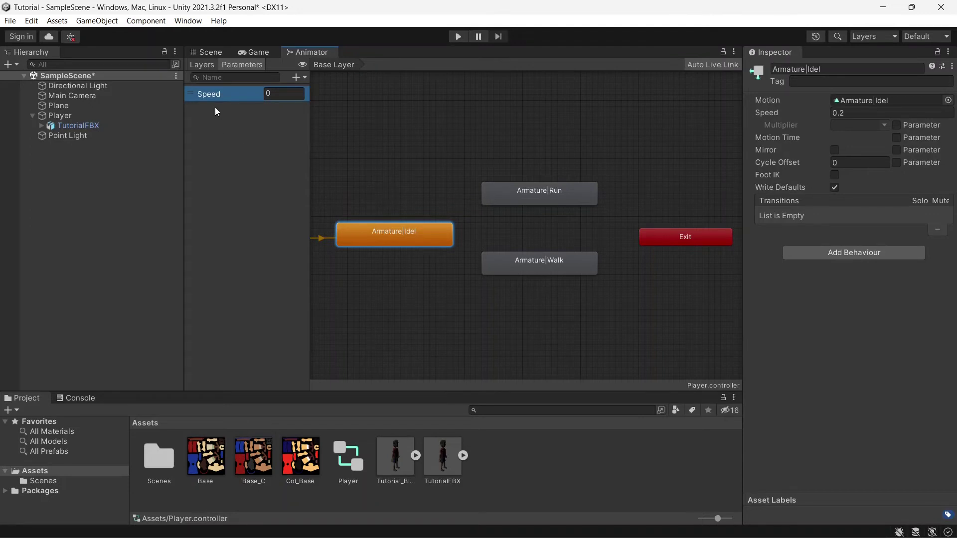
# Examine the Speed parameter's default value in relation to the Armature|Idel and Armature|Walk states
pyautogui.click(272, 94)
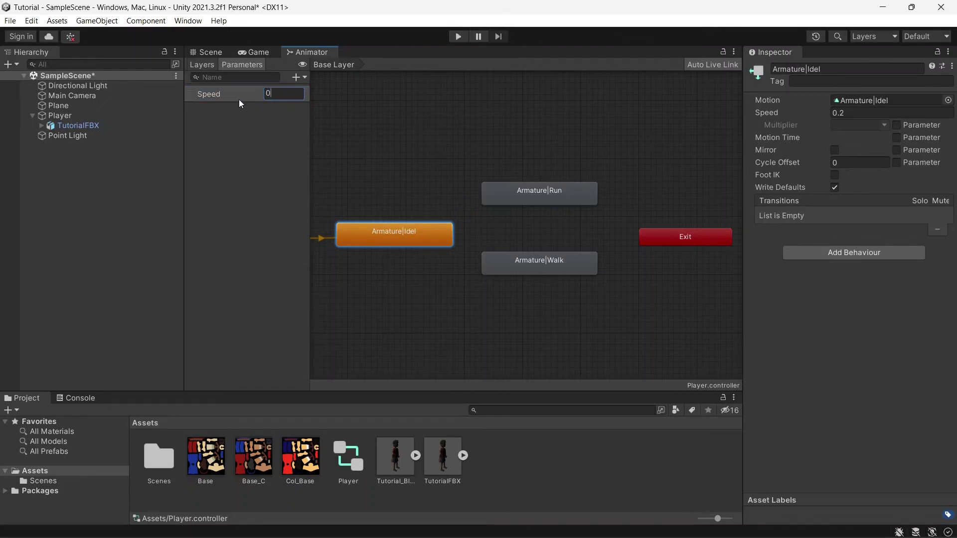
pyautogui.doubleClick(271, 94)
pyautogui.click(276, 95)
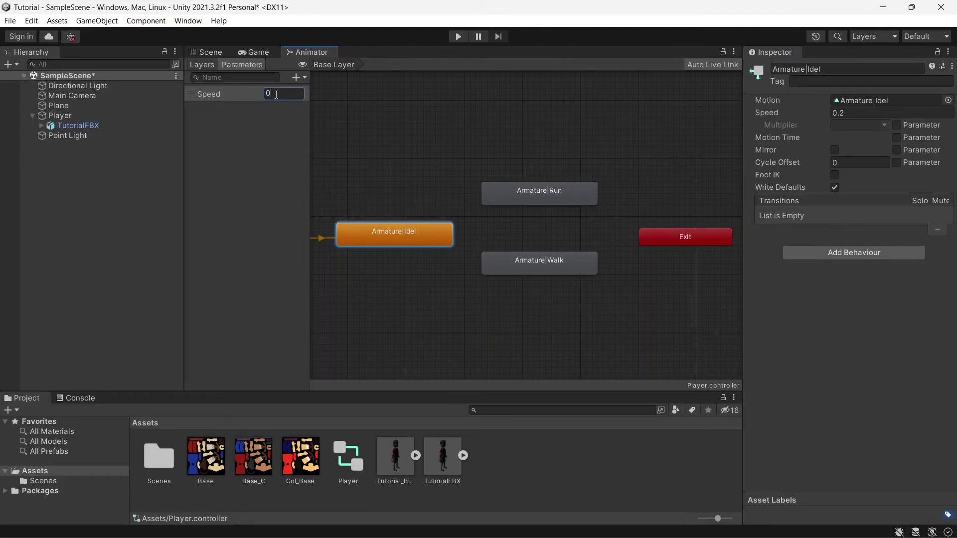
pyautogui.click(230, 95)
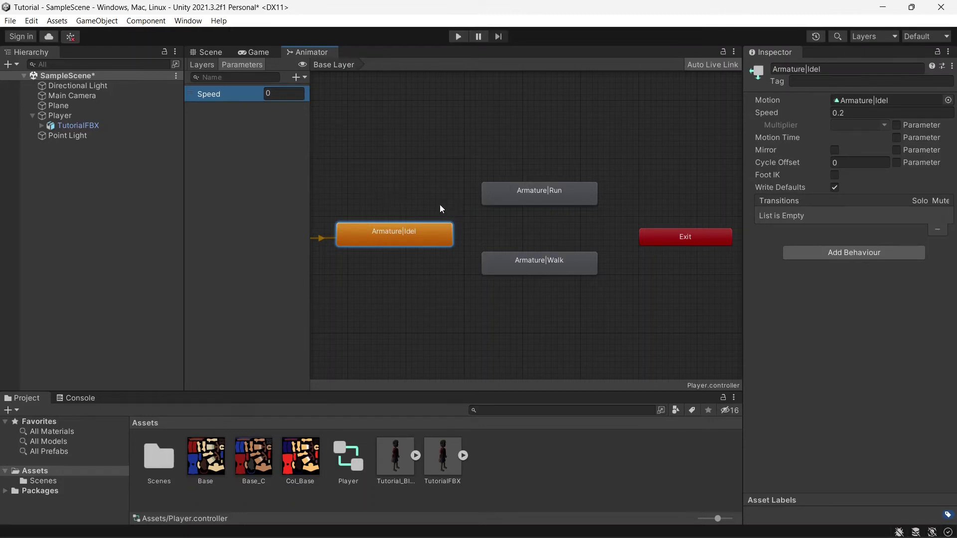
pyautogui.click(268, 93)
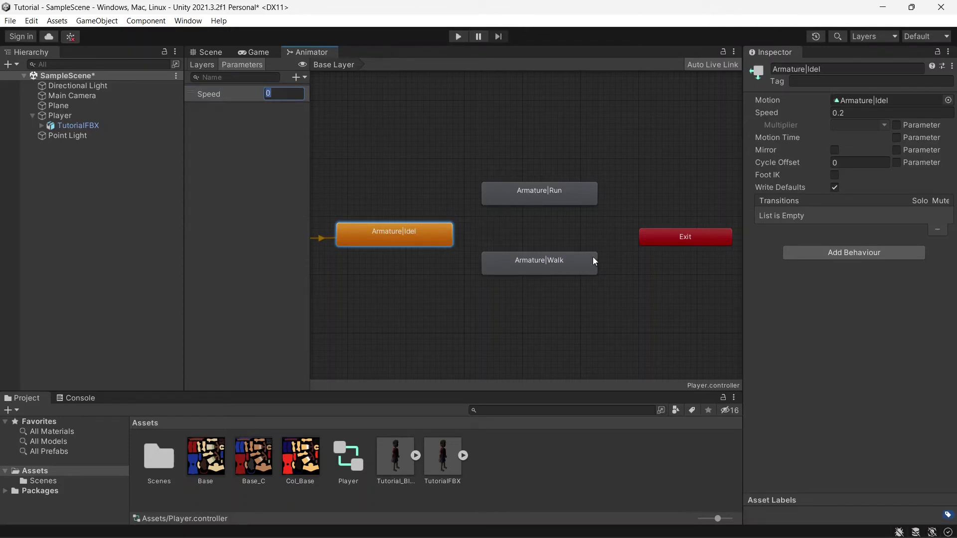
pyautogui.click(542, 265)
pyautogui.click(426, 231)
pyautogui.click(210, 96)
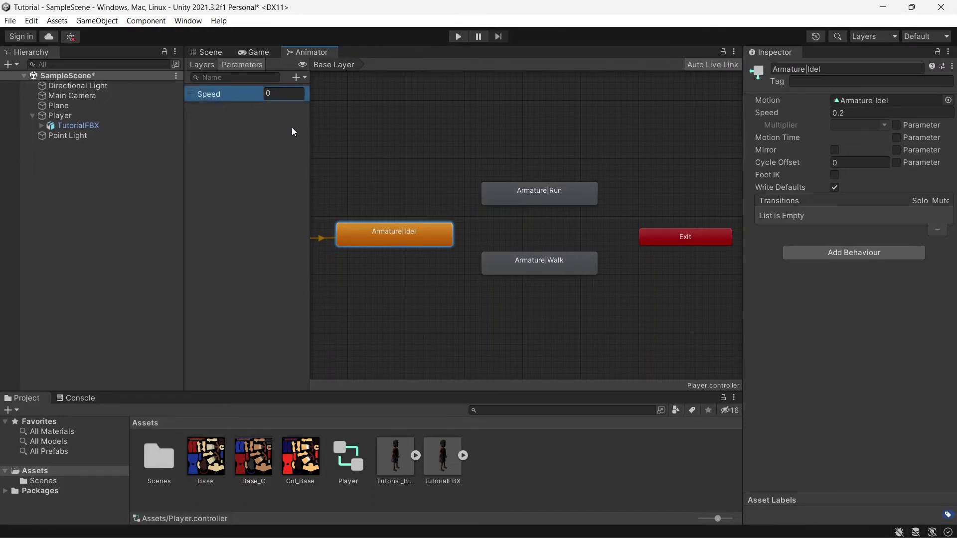
# Make a transition from Armature|Idel to Armature|Walk and move the walk state farther down and away from the idle state
pyautogui.click(410, 248)
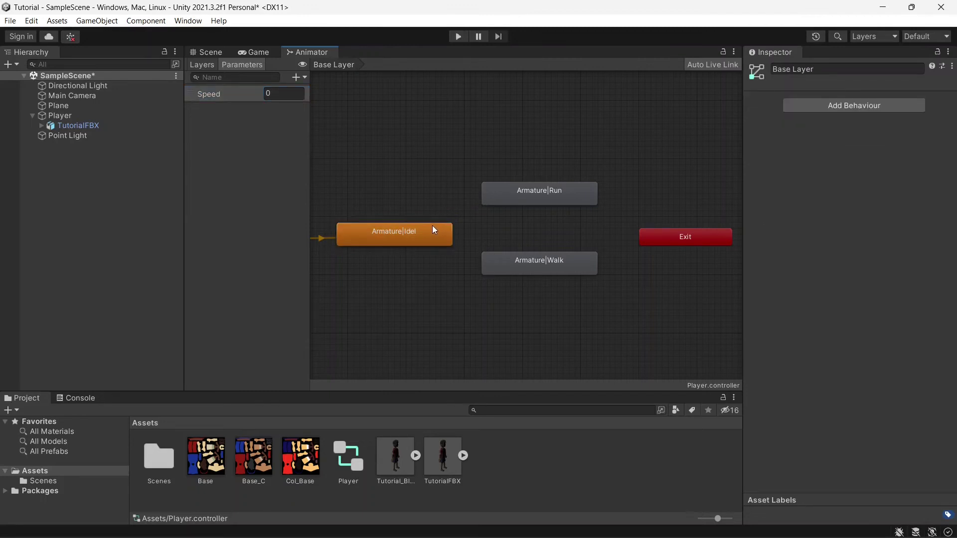
pyautogui.click(432, 230)
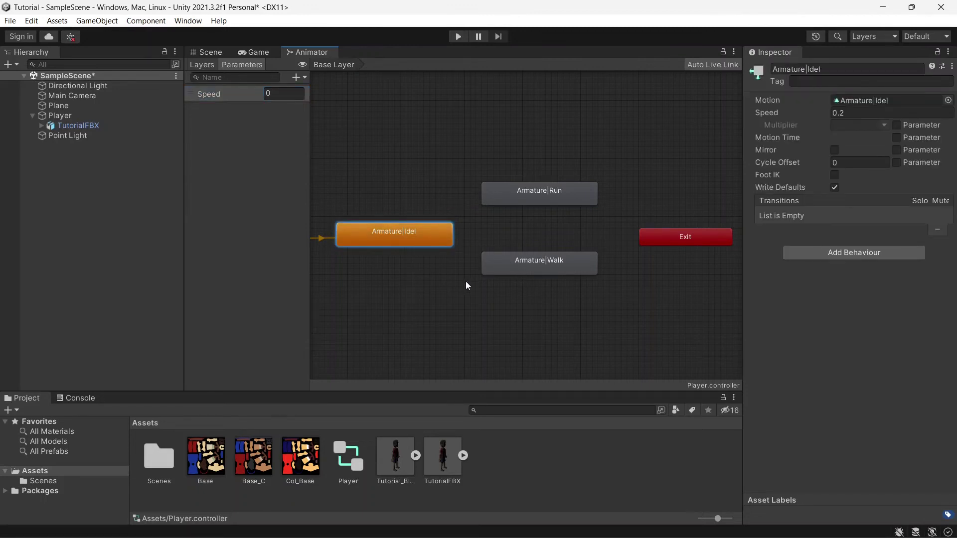
pyautogui.click(404, 202)
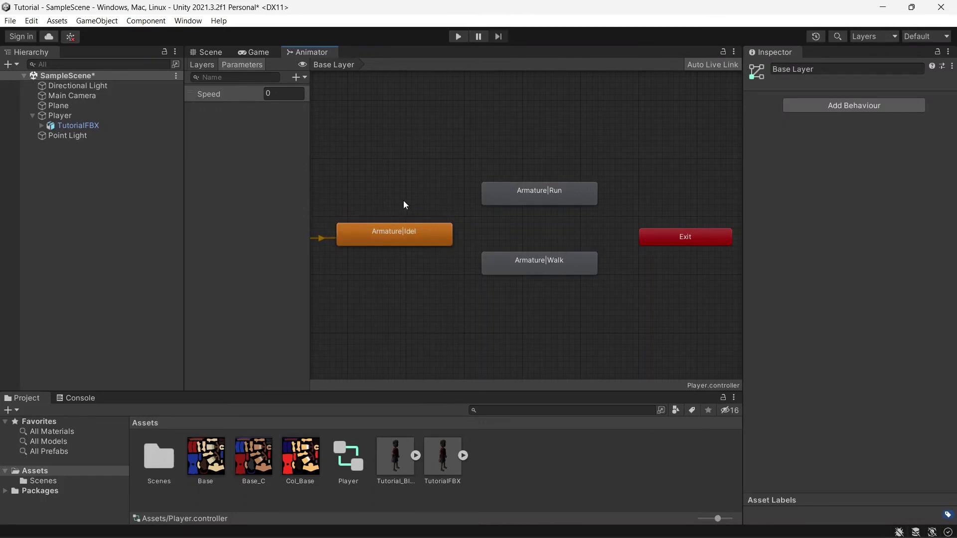
pyautogui.click(406, 233)
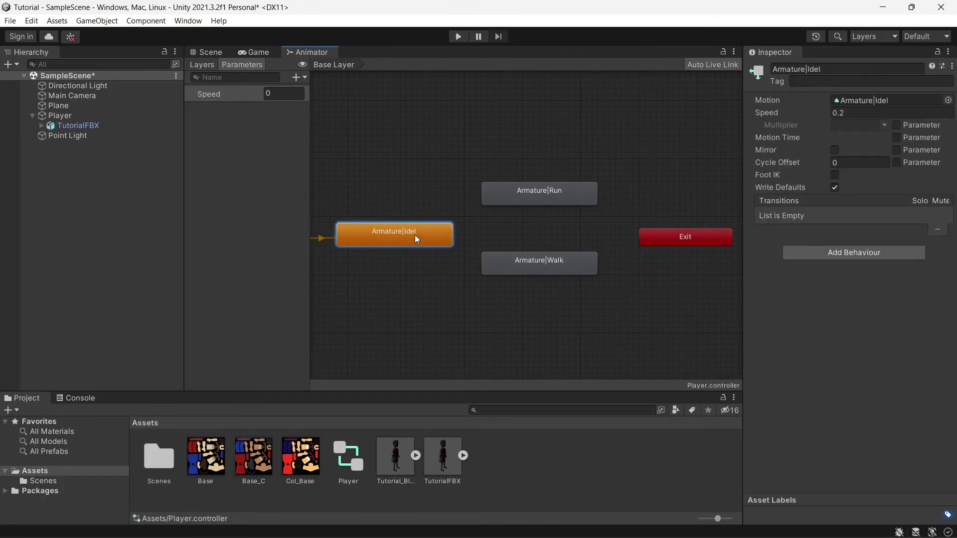
pyautogui.rightClick(415, 233)
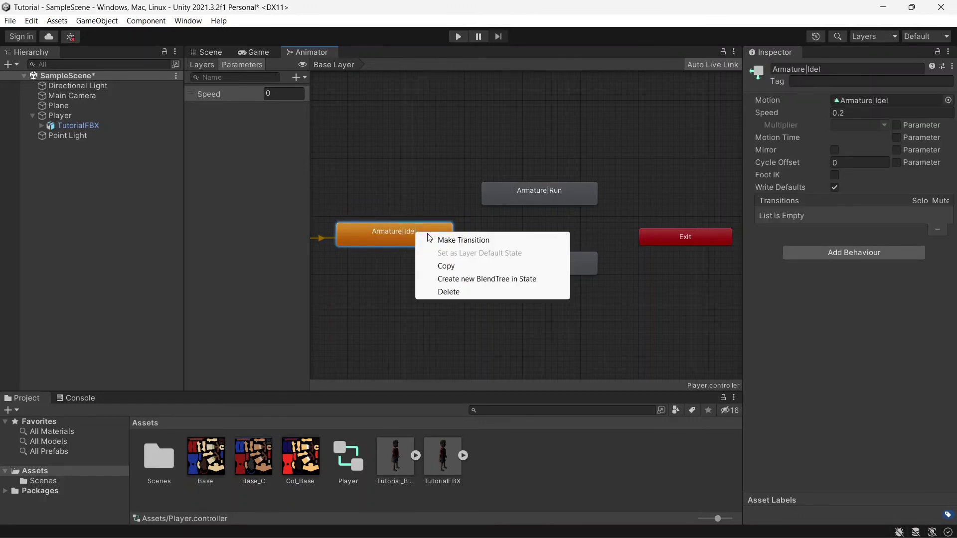
pyautogui.click(441, 241)
pyautogui.click(520, 272)
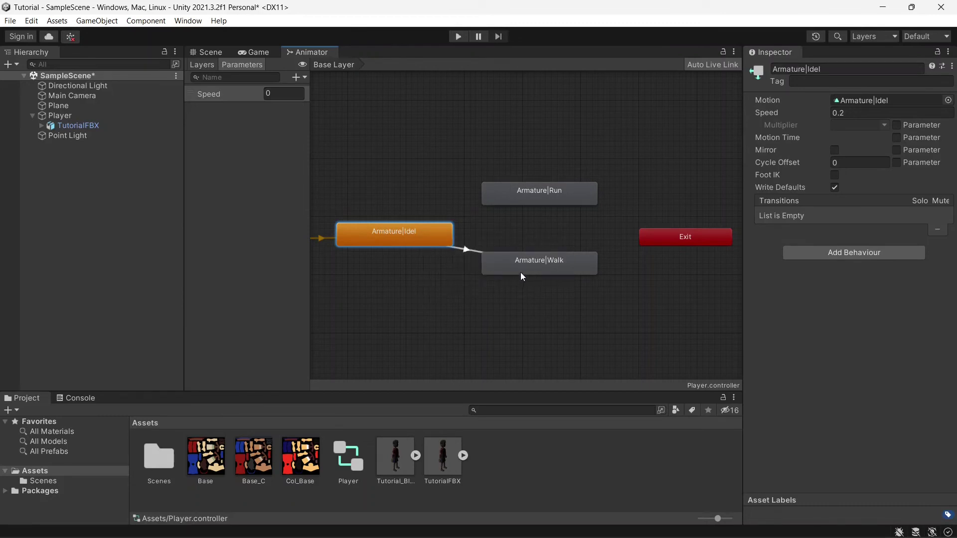
pyautogui.moveTo(521, 272); pyautogui.dragTo(579, 293)
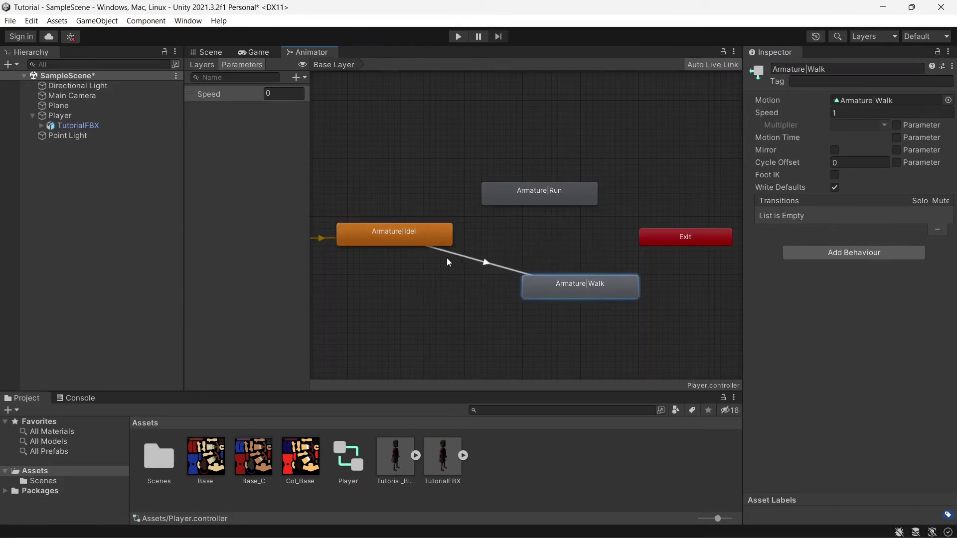
# Preview the Armature|Idel -> Armature|Walk transition and turn off its Has Exit Time option
pyautogui.click(411, 237)
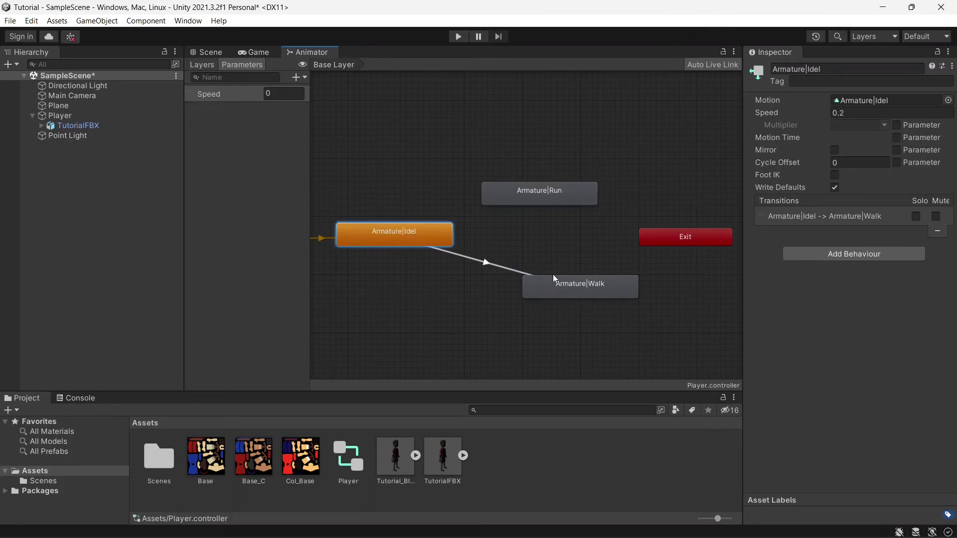
pyautogui.click(571, 289)
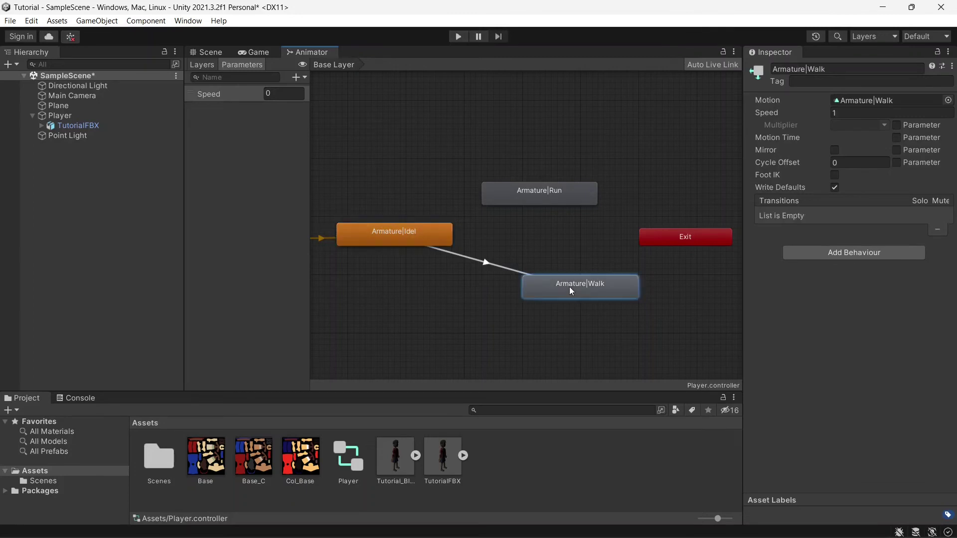
pyautogui.click(481, 260)
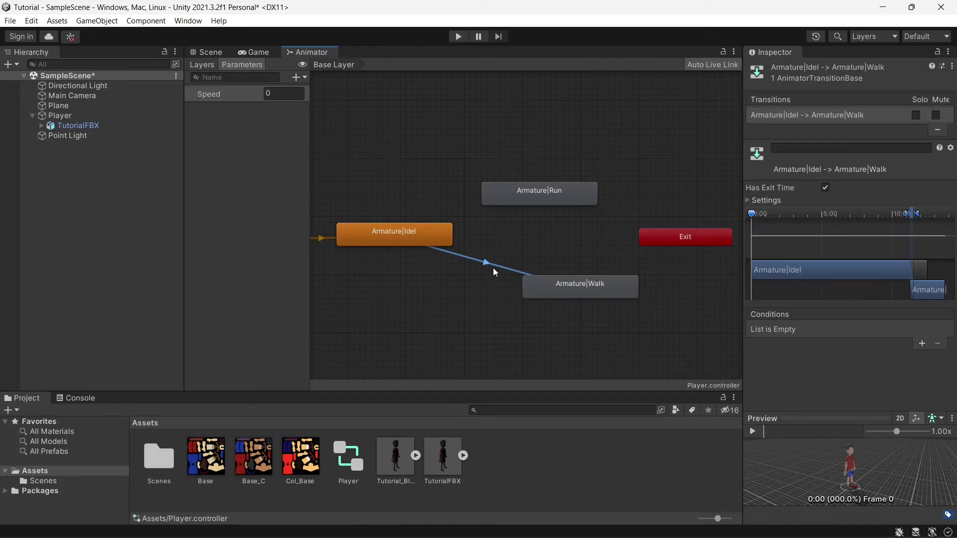
pyautogui.click(753, 431)
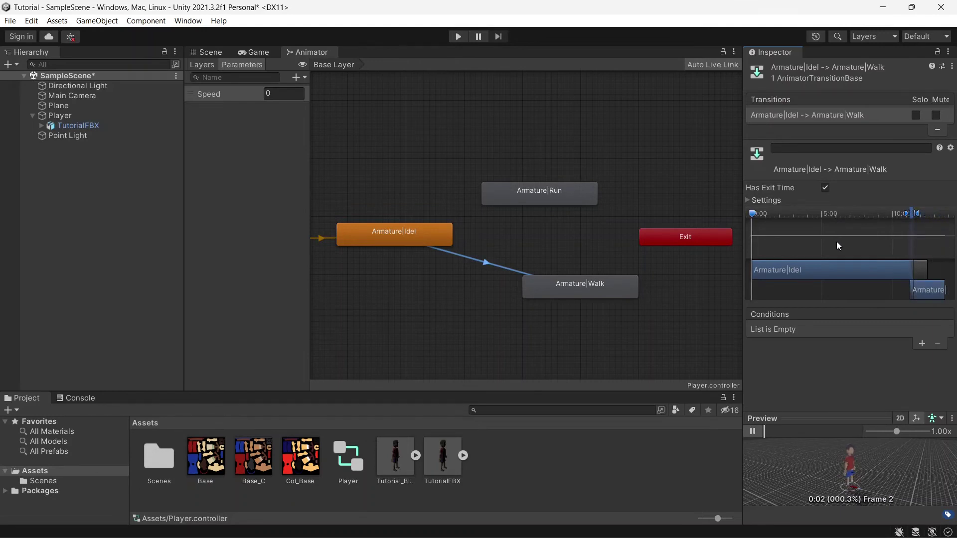
pyautogui.click(825, 187)
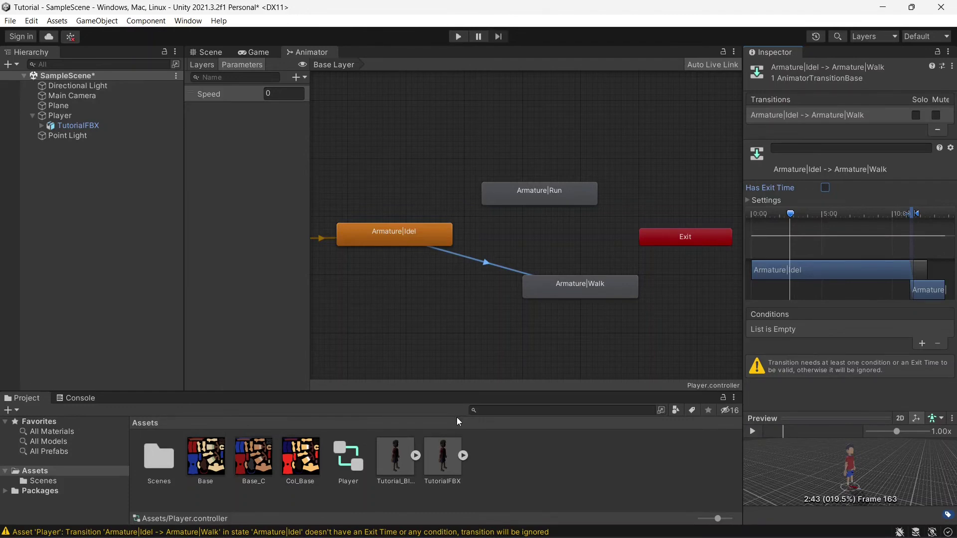
# Make a return transition from the Armature|Walk state to the Armature|Idel state
pyautogui.rightClick(550, 291)
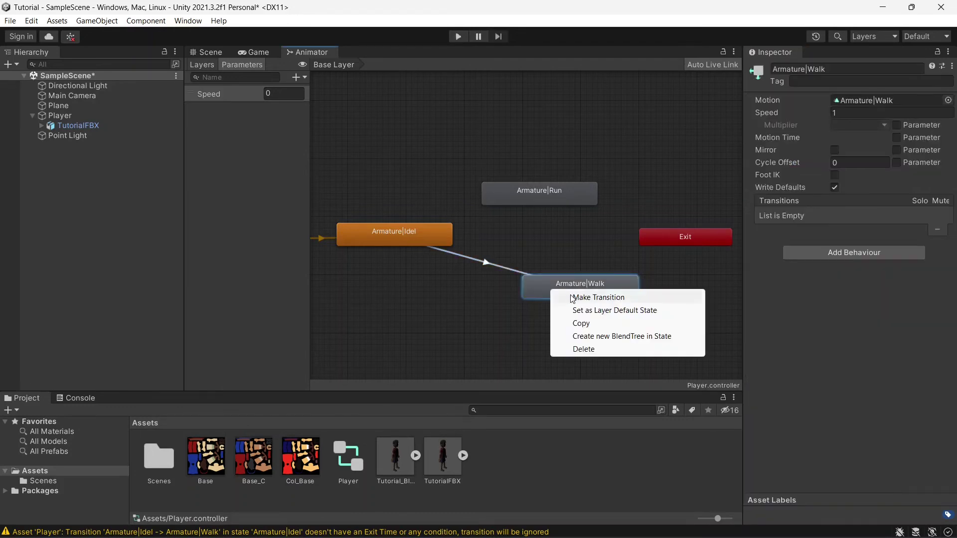
pyautogui.click(573, 297)
pyautogui.click(405, 215)
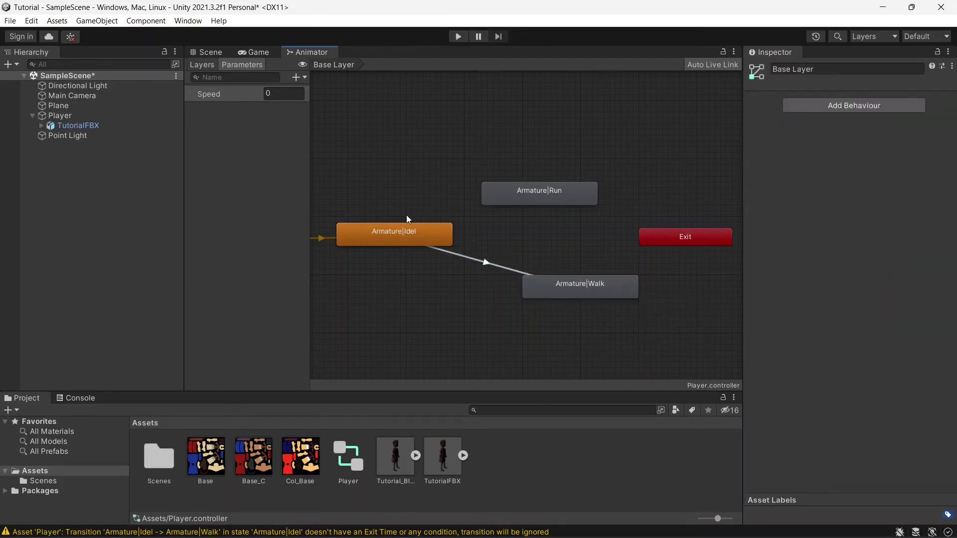
pyautogui.rightClick(630, 288)
pyautogui.click(608, 283)
pyautogui.rightClick(618, 287)
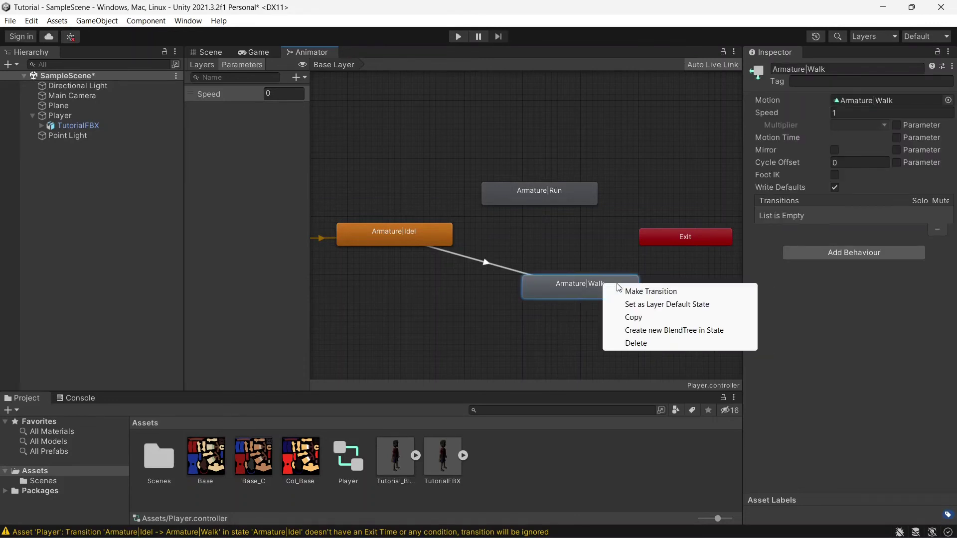
pyautogui.click(622, 291)
pyautogui.click(431, 231)
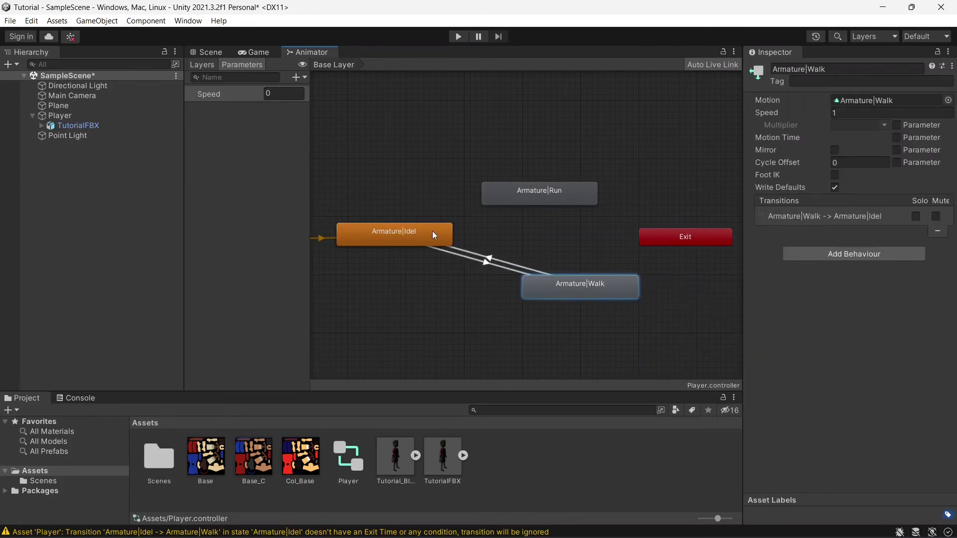
# Turn off Has Exit Time for the Armature|Walk -> Armature|Idel transition
pyautogui.click(482, 262)
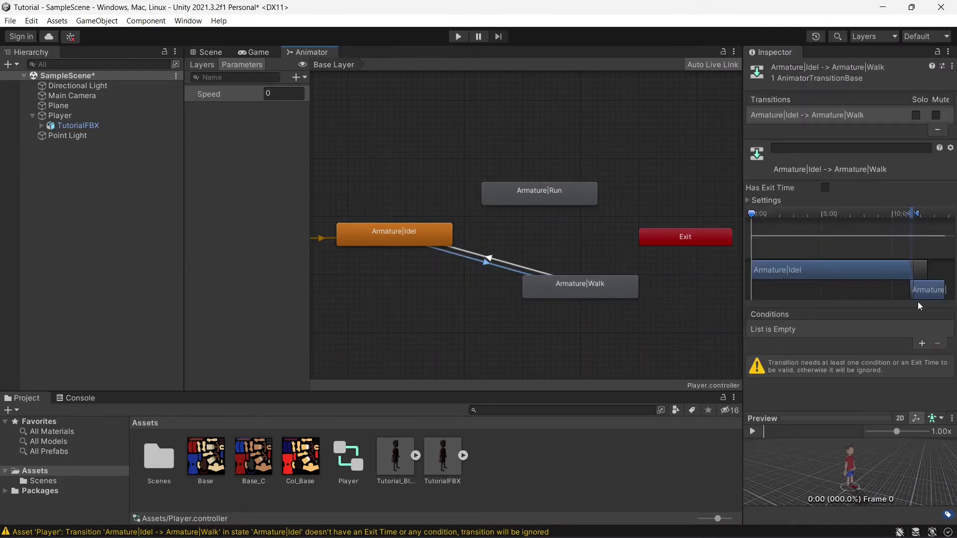
pyautogui.click(505, 261)
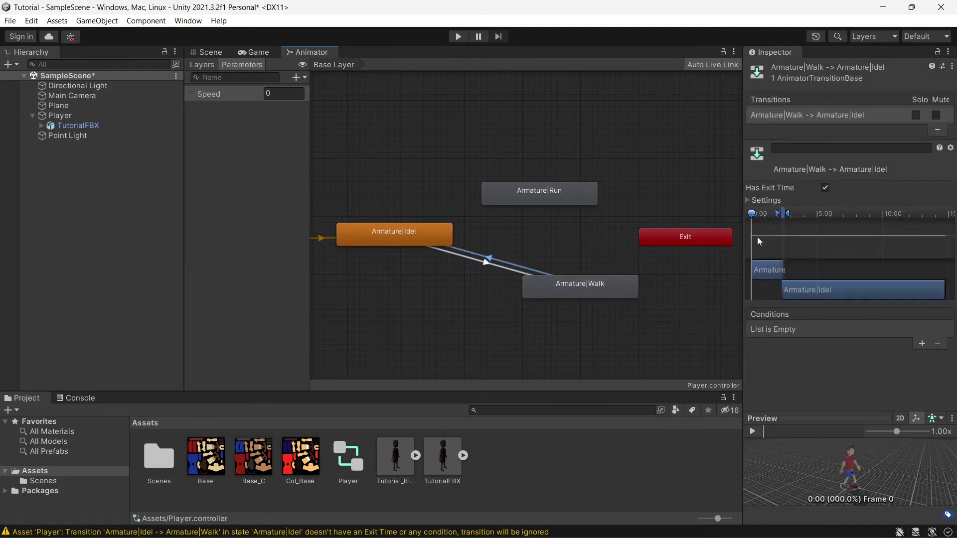
pyautogui.click(825, 187)
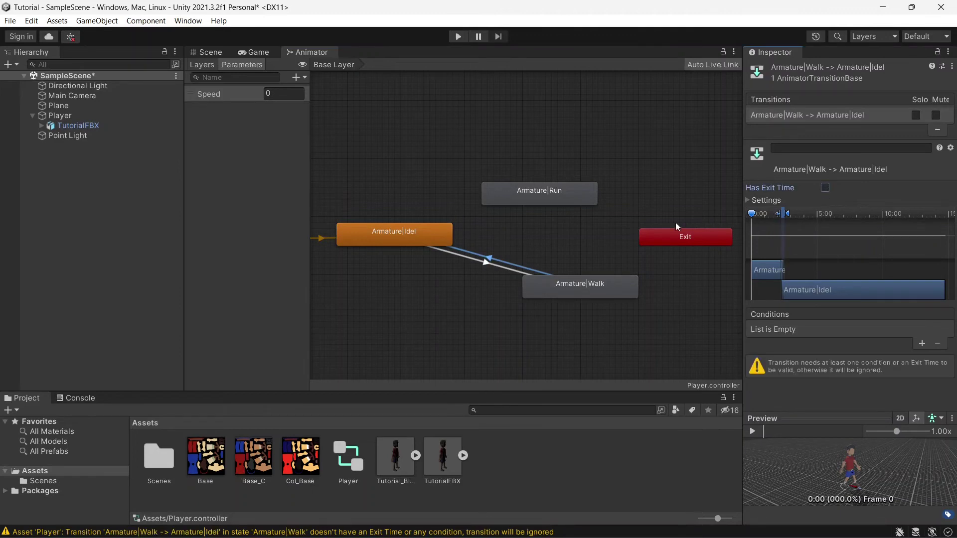
# Add a condition to the Armature|Idel -> Armature|Walk transition requiring Speed Greater than 0.1
pyautogui.click(489, 265)
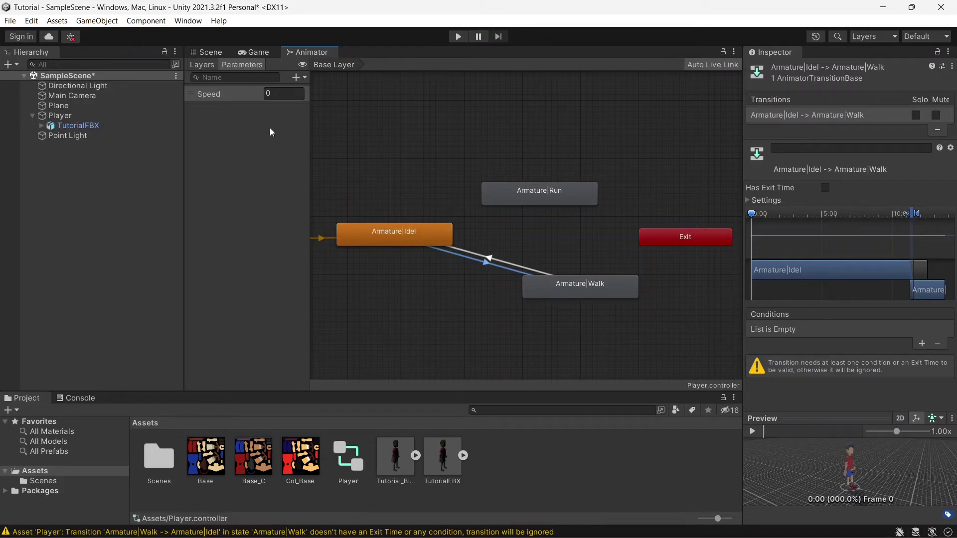
pyautogui.click(238, 95)
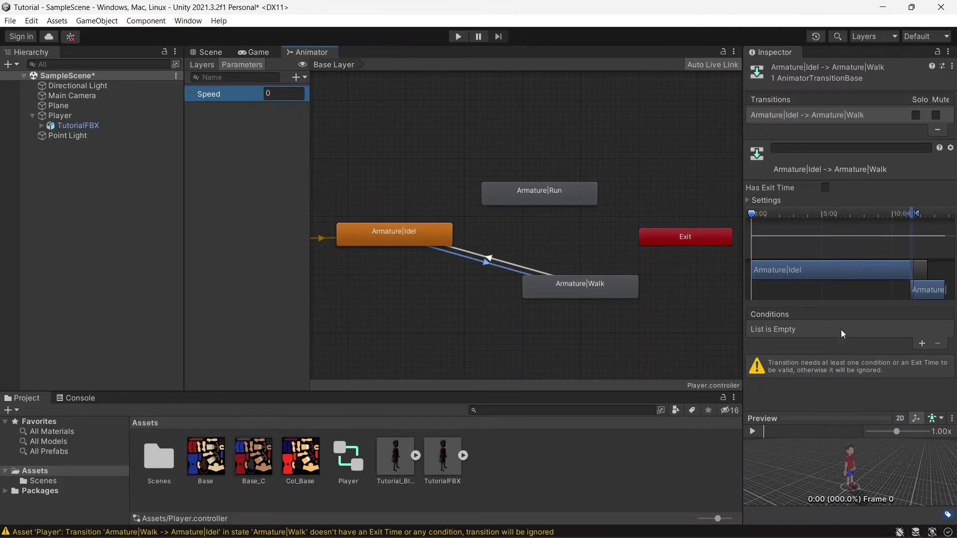
pyautogui.click(922, 343)
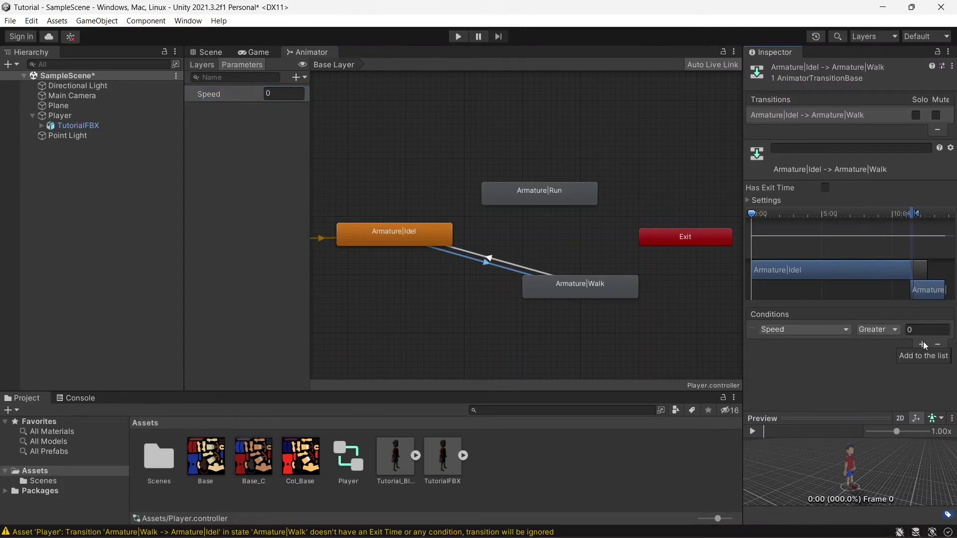
pyautogui.click(803, 330)
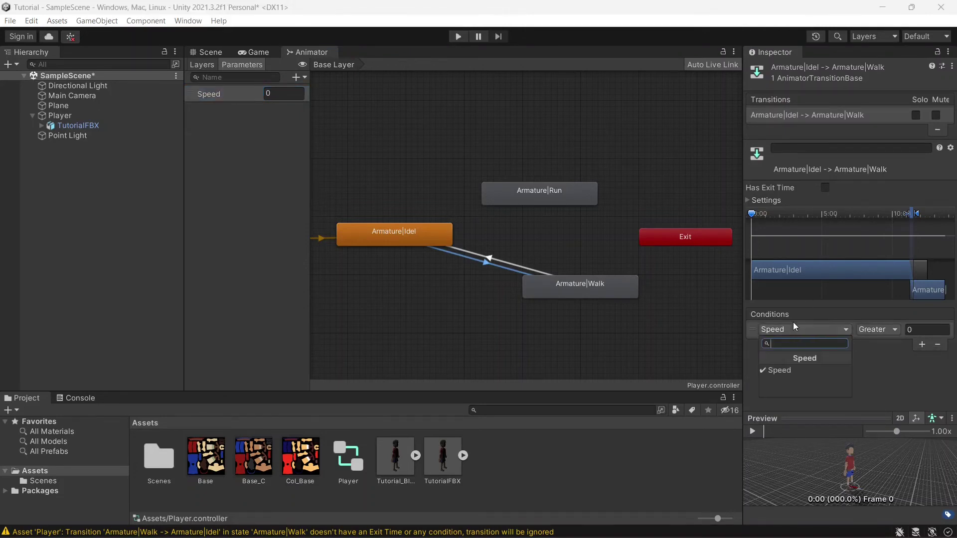
pyautogui.click(867, 364)
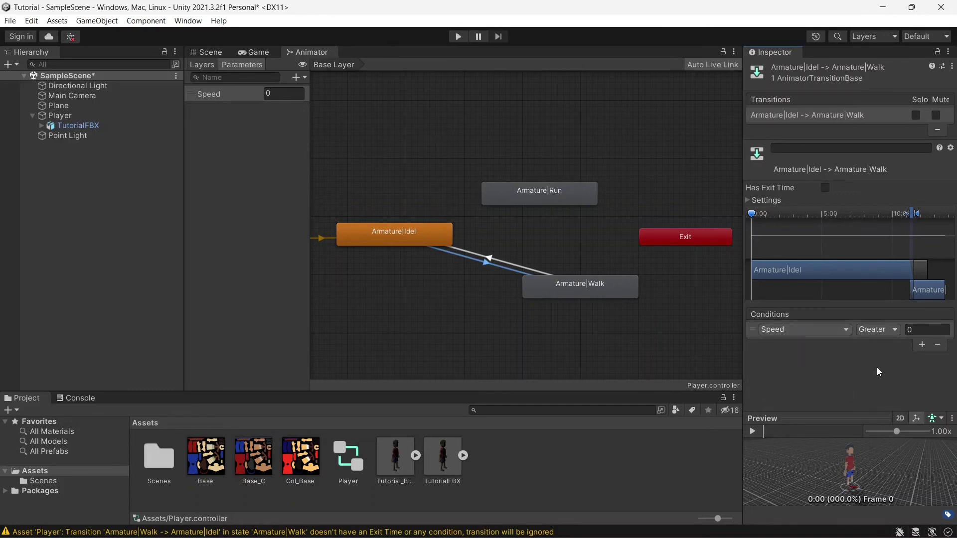
pyautogui.click(921, 331)
pyautogui.write('.1')
pyautogui.press('Return')
# Move the Armature|Run state slightly up and away from the Armature|Idel state
pyautogui.click(407, 240)
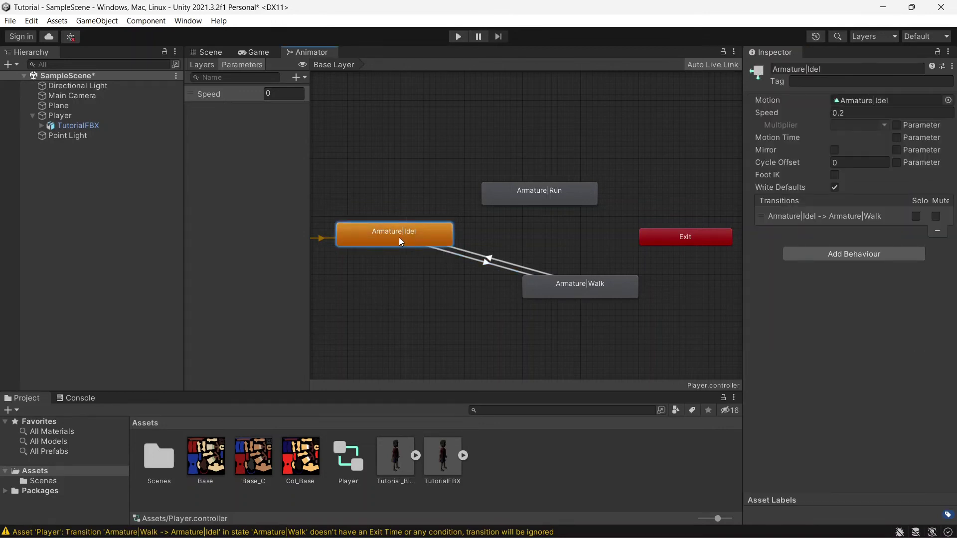
pyautogui.moveTo(527, 193); pyautogui.dragTo(557, 185)
pyautogui.click(483, 264)
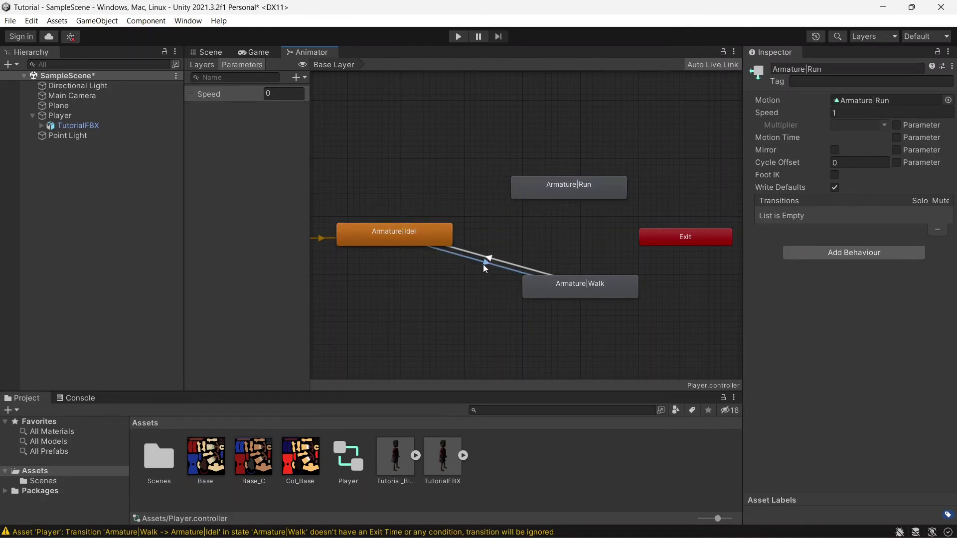
pyautogui.click(385, 244)
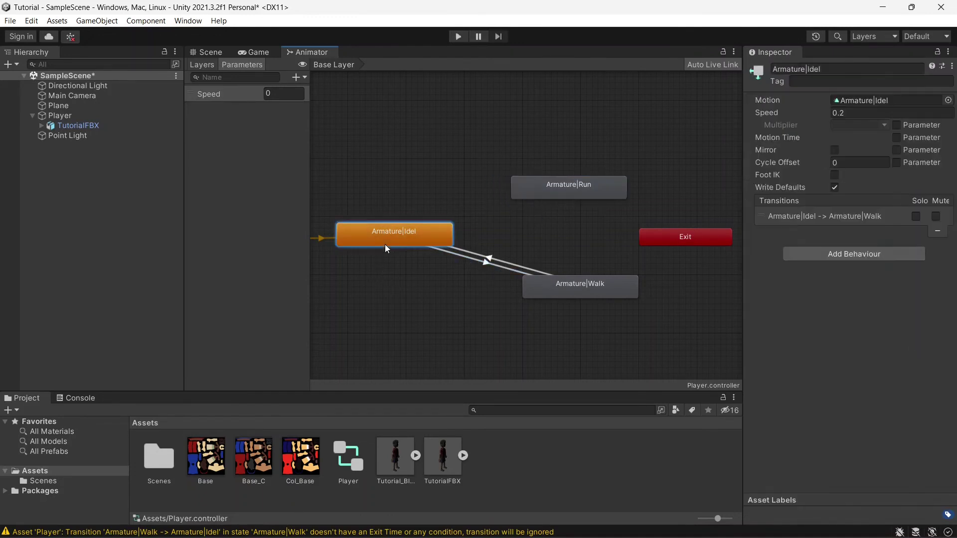
pyautogui.click(581, 294)
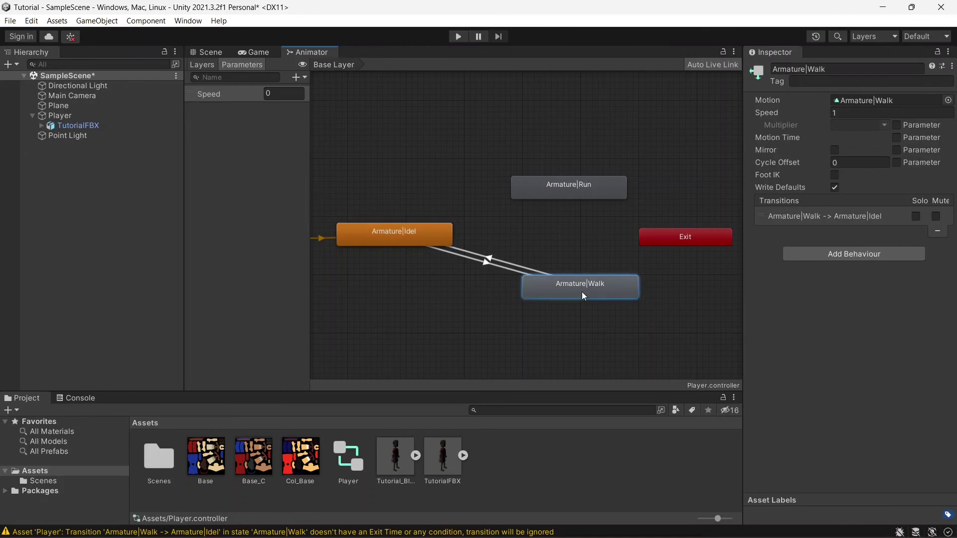
# Add a condition to the Armature|Walk -> Armature|Idel transition requiring Speed Less than 0.1, and compare it with the opposite transition
pyautogui.click(487, 256)
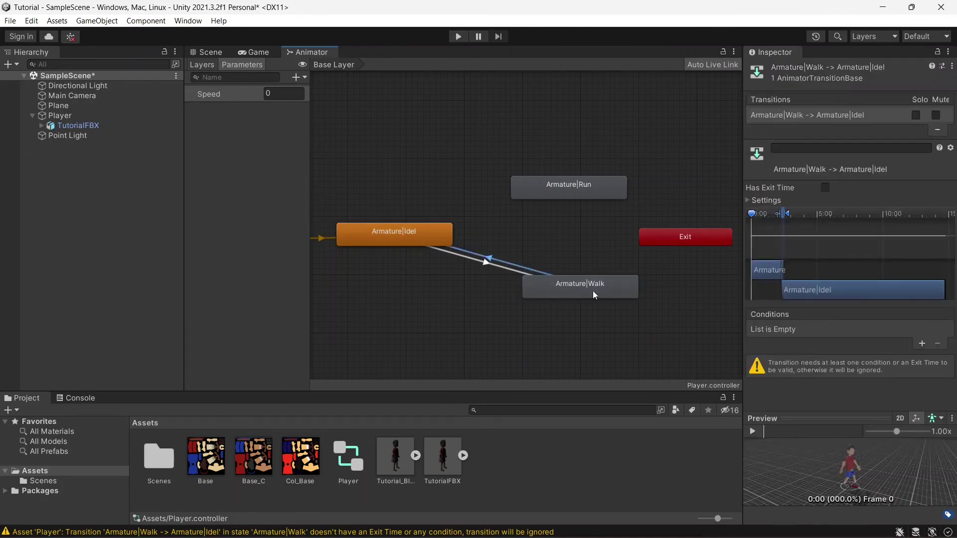
pyautogui.click(922, 343)
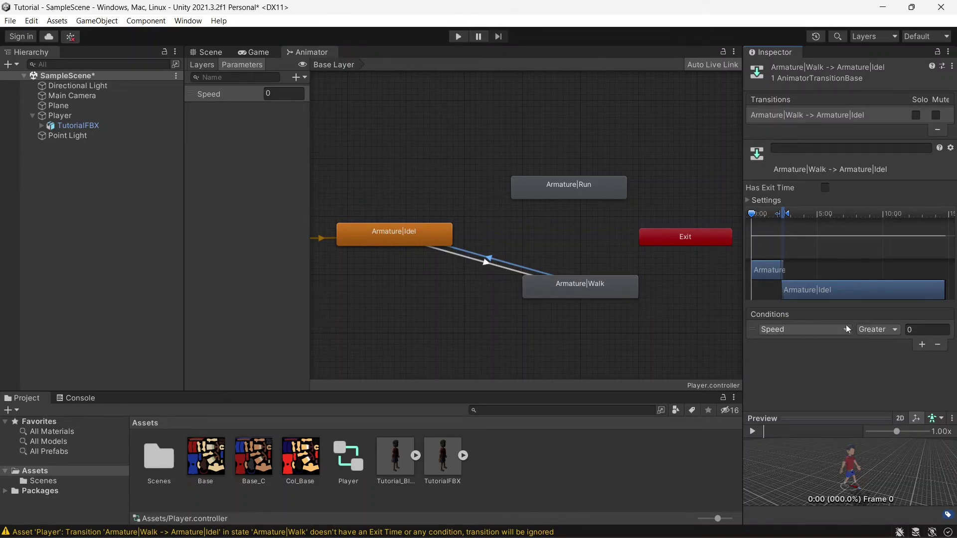
pyautogui.click(910, 329)
pyautogui.write('0.1')
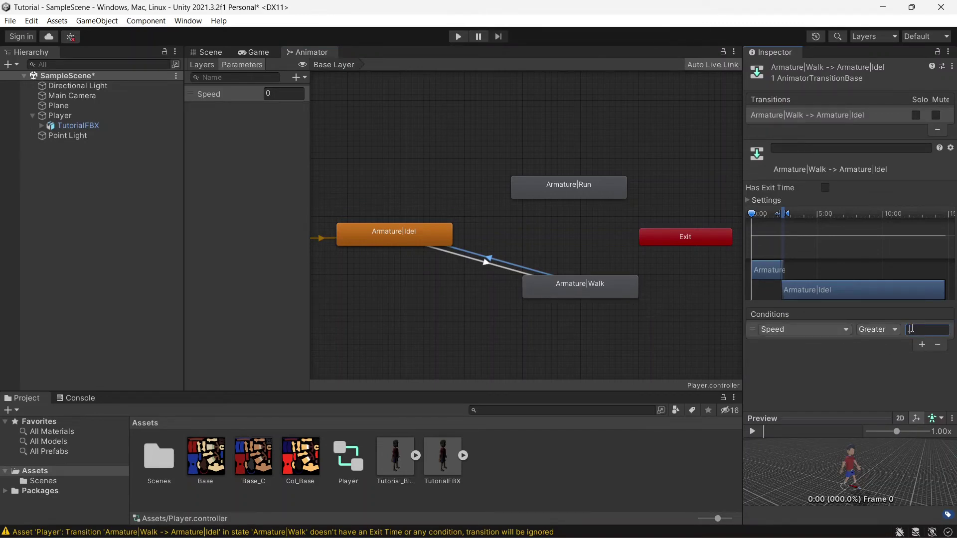
pyautogui.click(885, 330)
pyautogui.click(886, 357)
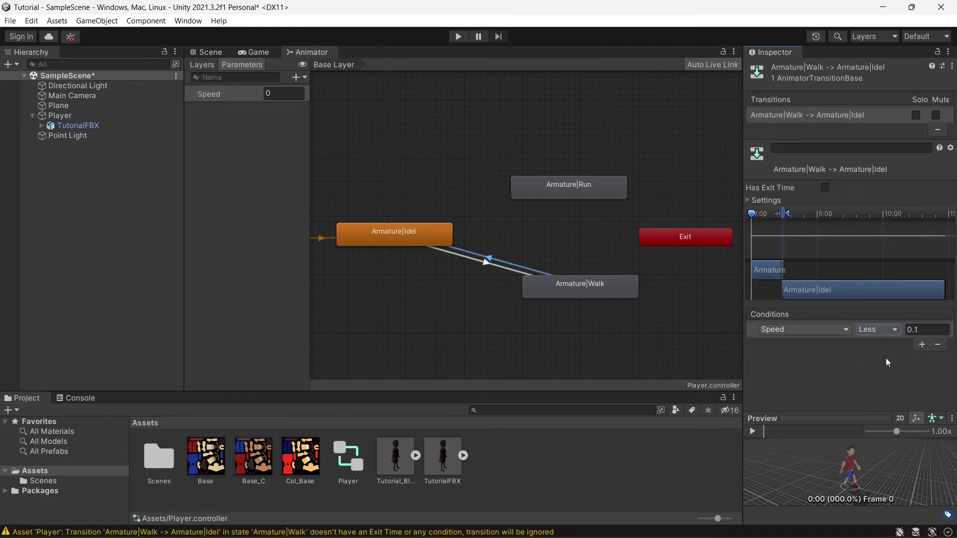
pyautogui.click(489, 259)
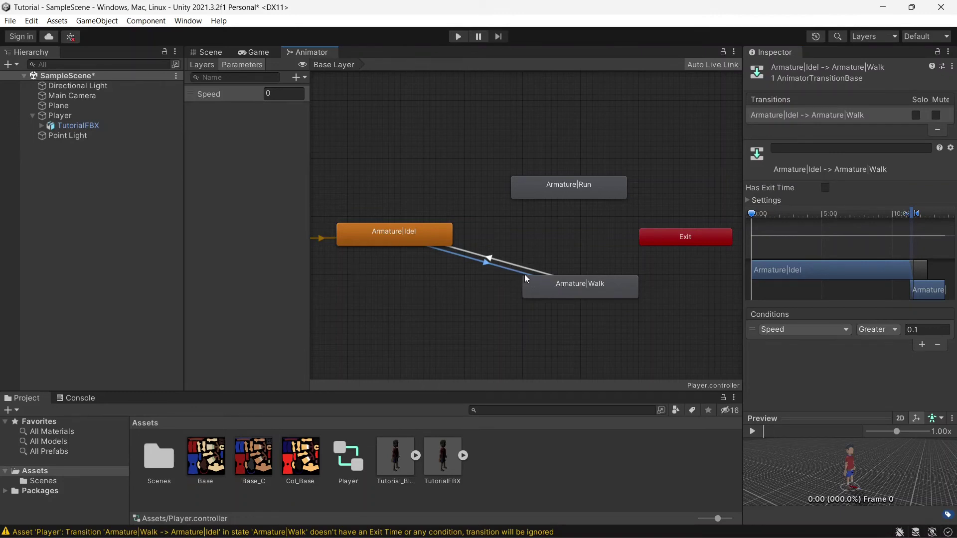
pyautogui.click(487, 256)
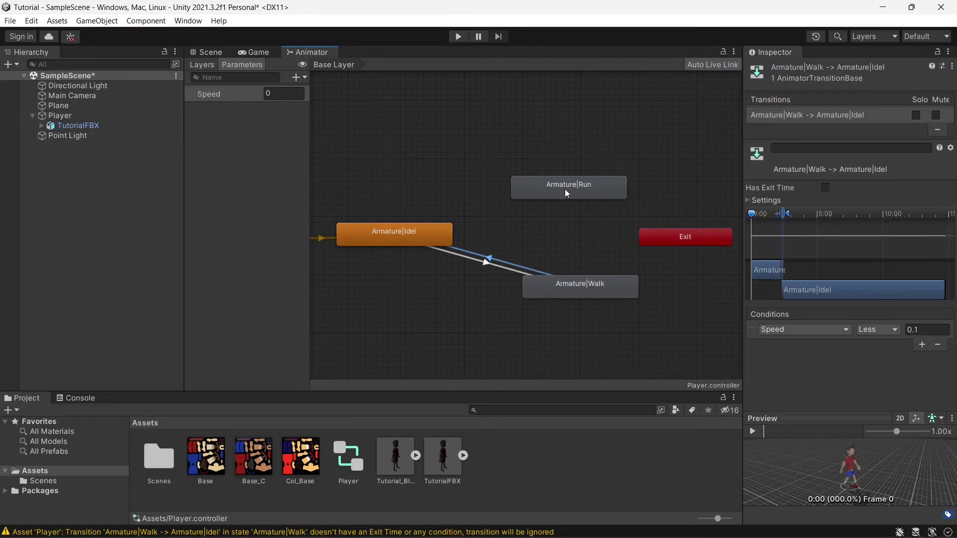
# Nudge the Armature|Run state upward and make transitions in both directions between Armature|Walk and Armature|Run
pyautogui.moveTo(566, 191); pyautogui.dragTo(572, 185)
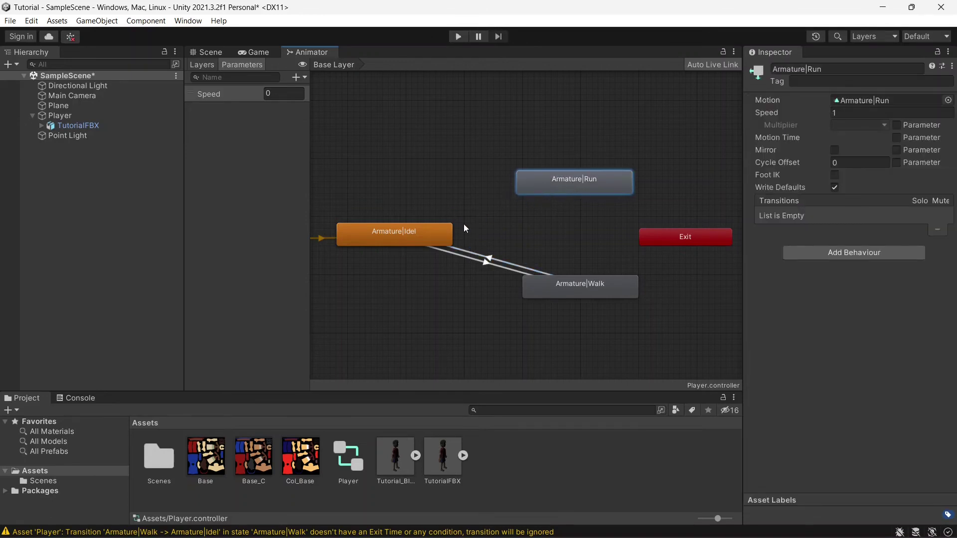
pyautogui.rightClick(560, 294)
pyautogui.click(584, 302)
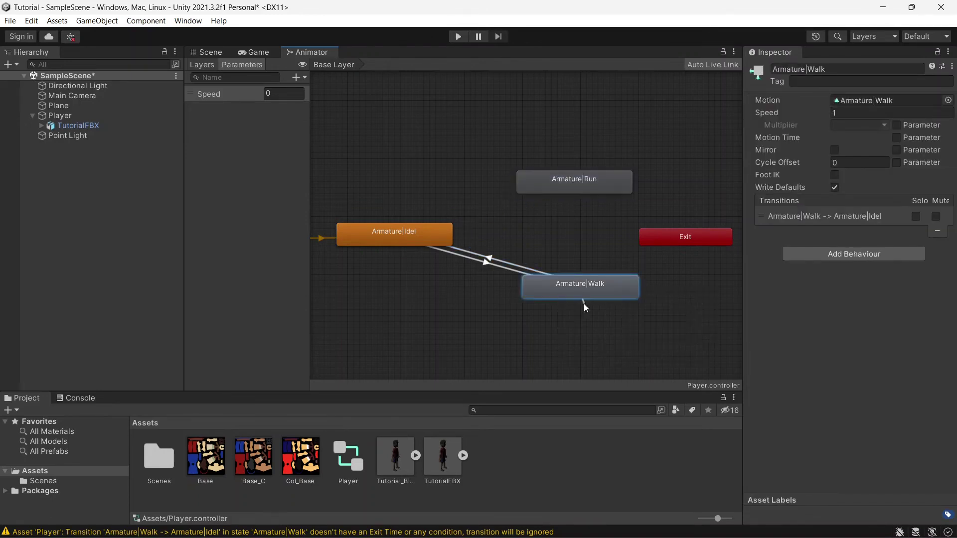
pyautogui.click(585, 180)
pyautogui.rightClick(586, 178)
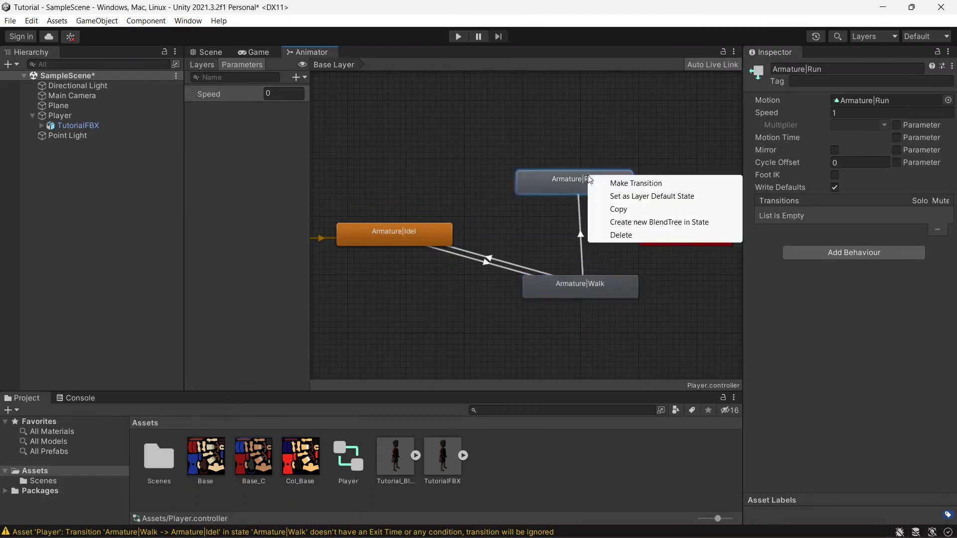
pyautogui.click(612, 183)
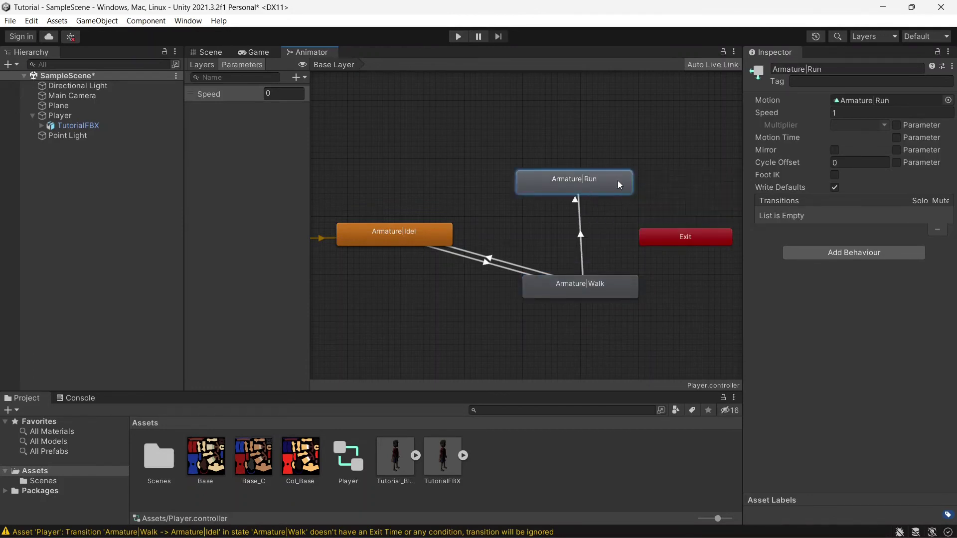
pyautogui.click(614, 289)
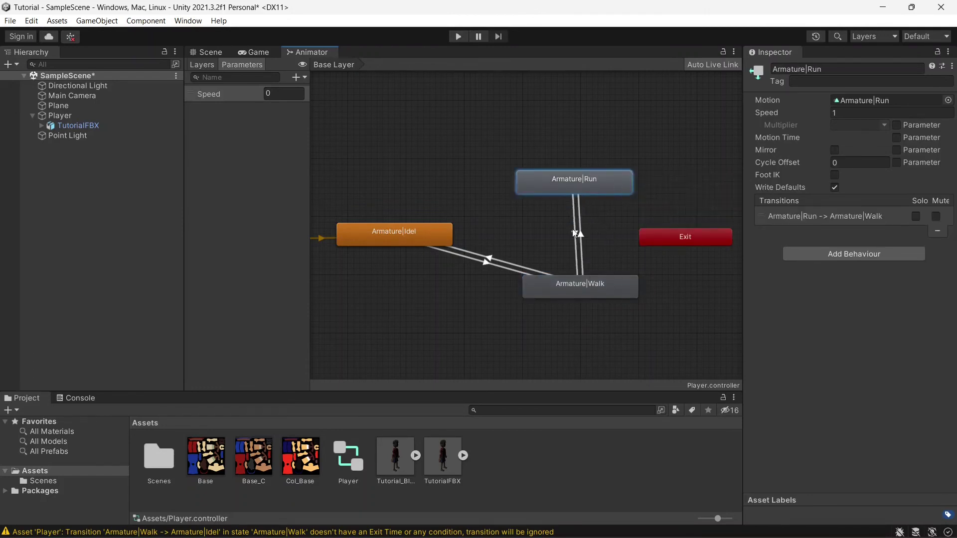
# Make transitions in both directions between the Armature|Run and Armature|Idel states
pyautogui.rightClick(557, 175)
pyautogui.click(583, 183)
pyautogui.click(425, 235)
pyautogui.rightClick(427, 235)
pyautogui.click(455, 244)
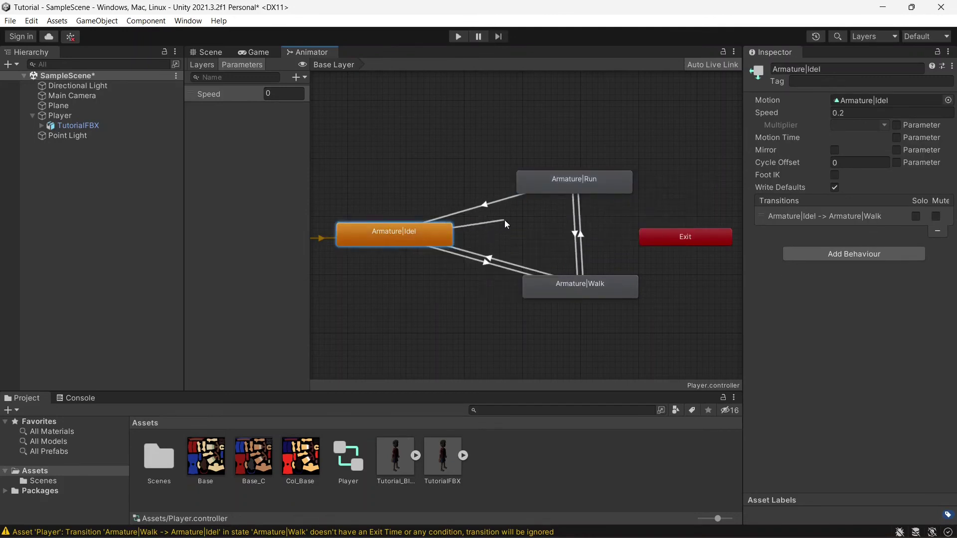
pyautogui.click(568, 182)
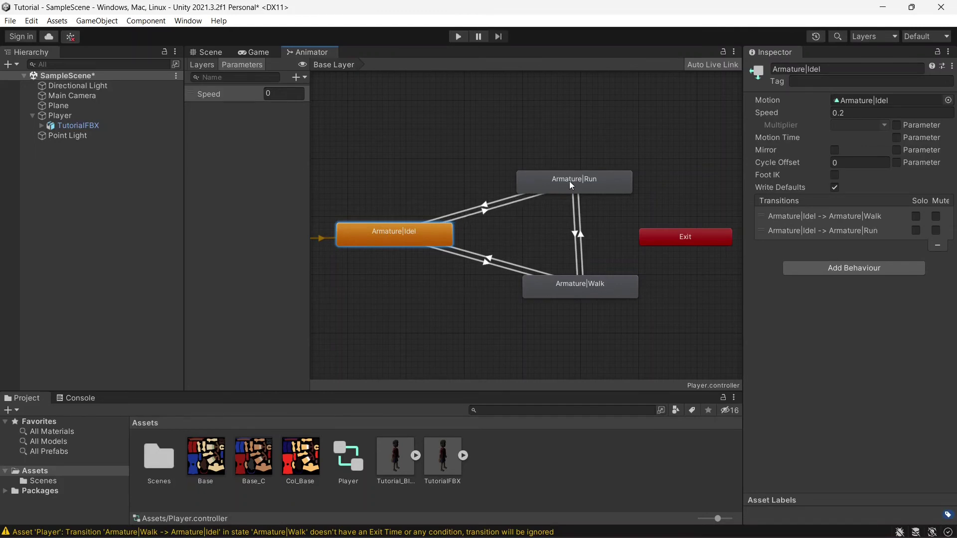
# Spread the Armature|Run and Armature|Walk states farther apart vertically and align them above each other
pyautogui.moveTo(566, 297); pyautogui.dragTo(565, 308)
pyautogui.moveTo(582, 185)
pyautogui.mouseDown()
pyautogui.moveTo(580, 136)
pyautogui.moveTo(580, 171)
pyautogui.mouseUp()
pyautogui.moveTo(580, 311); pyautogui.dragTo(583, 318)
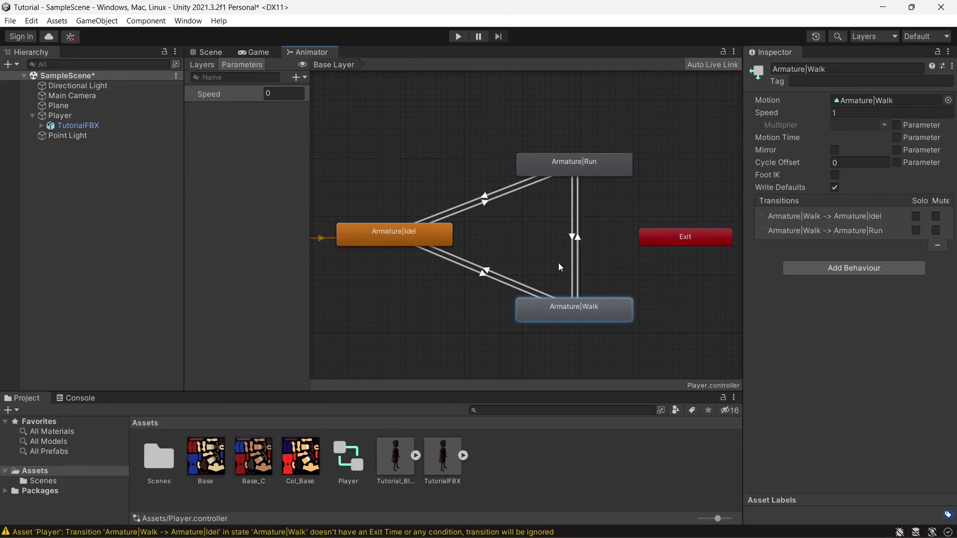
# Add a condition to the Armature|Run -> Armature|Walk transition requiring Speed Less than 10
pyautogui.click(572, 237)
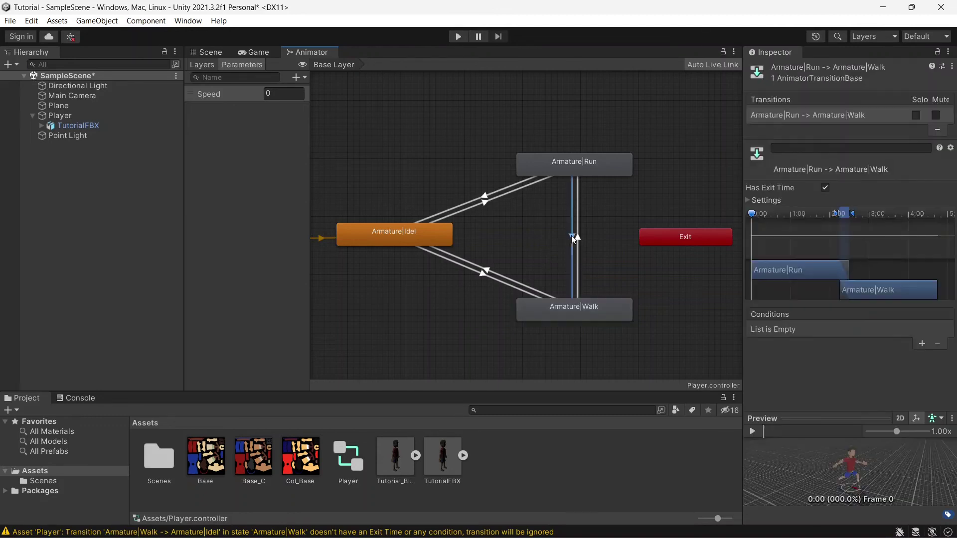
pyautogui.click(920, 344)
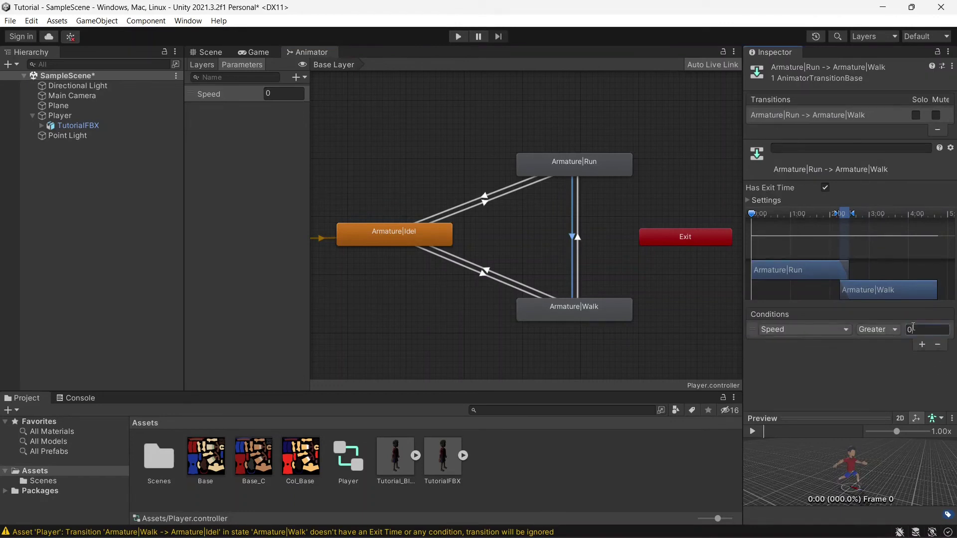
pyautogui.click(910, 330)
pyautogui.write('10')
pyautogui.click(877, 329)
pyautogui.click(887, 357)
pyautogui.click(590, 169)
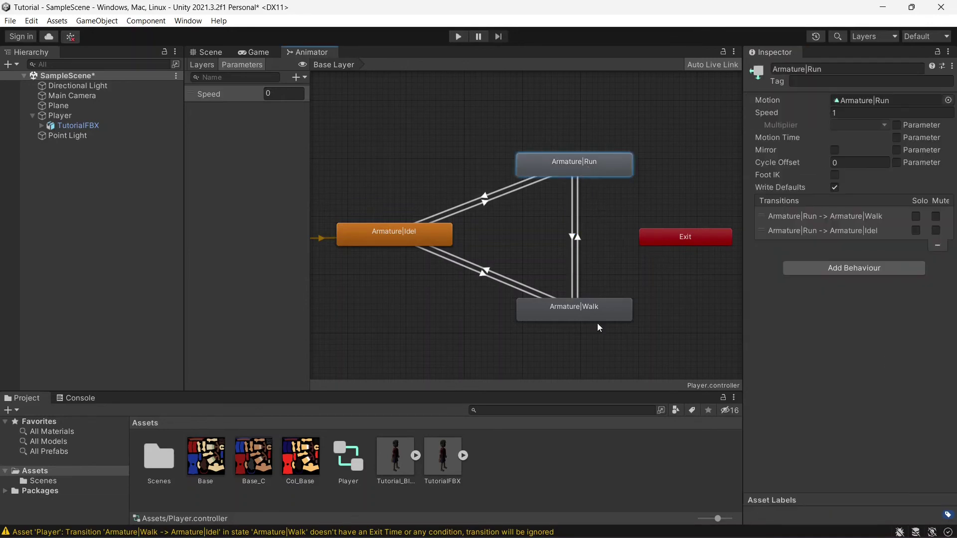
# Add a condition to the Armature|Walk -> Armature|Run transition requiring Speed Greater than 10
pyautogui.moveTo(600, 312); pyautogui.dragTo(605, 312)
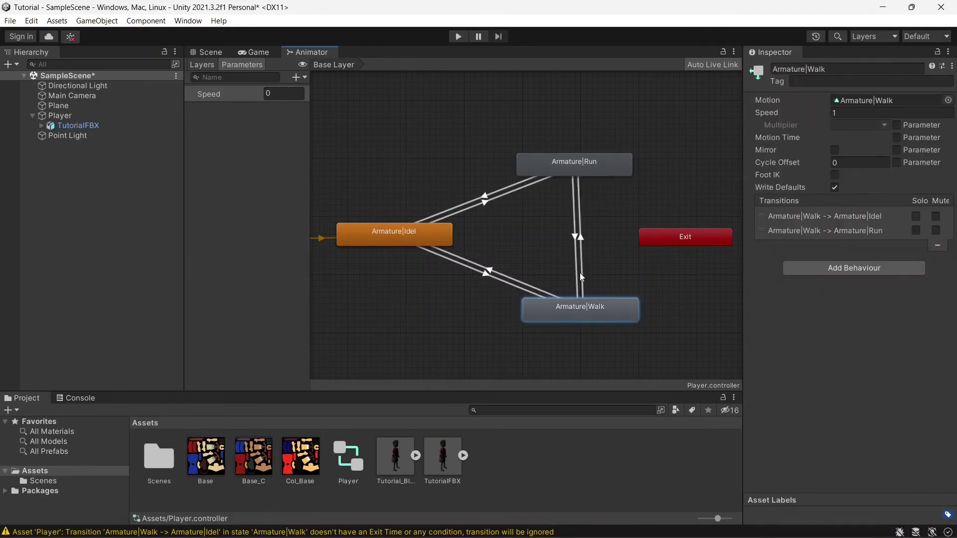
pyautogui.click(581, 242)
pyautogui.click(923, 344)
pyautogui.click(920, 331)
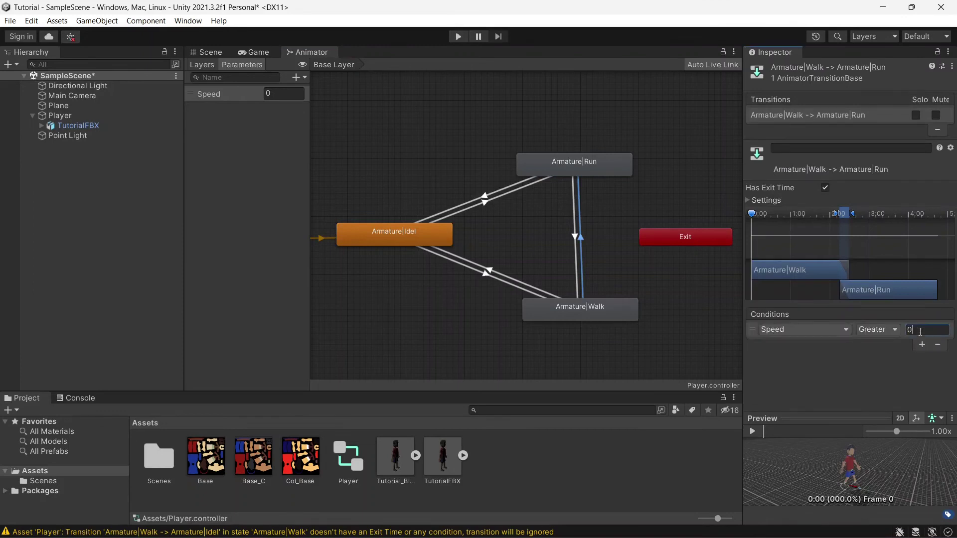
pyautogui.write('10')
pyautogui.click(868, 357)
# Realign the Armature|Walk state directly below Armature|Run and review the conditions of the transitions between them
pyautogui.moveTo(598, 311); pyautogui.dragTo(592, 312)
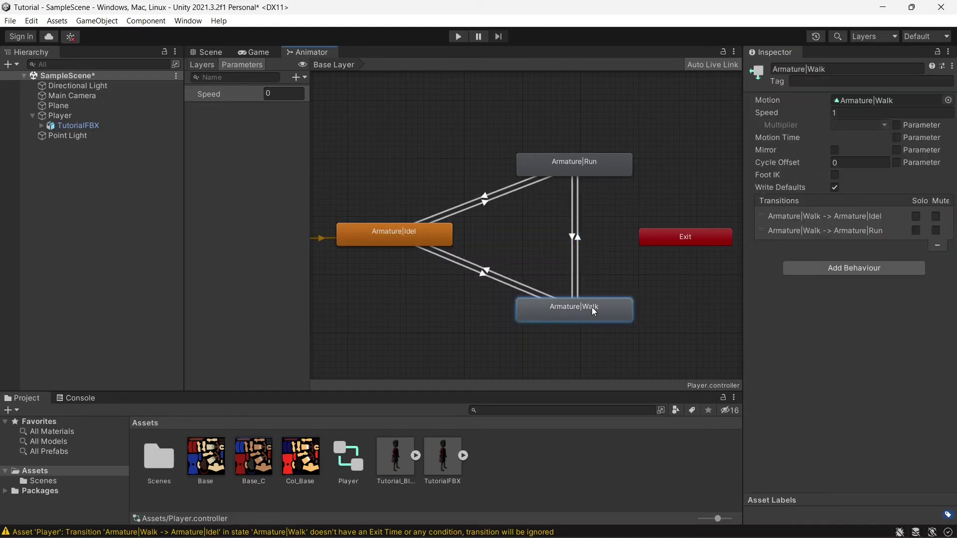
pyautogui.click(582, 163)
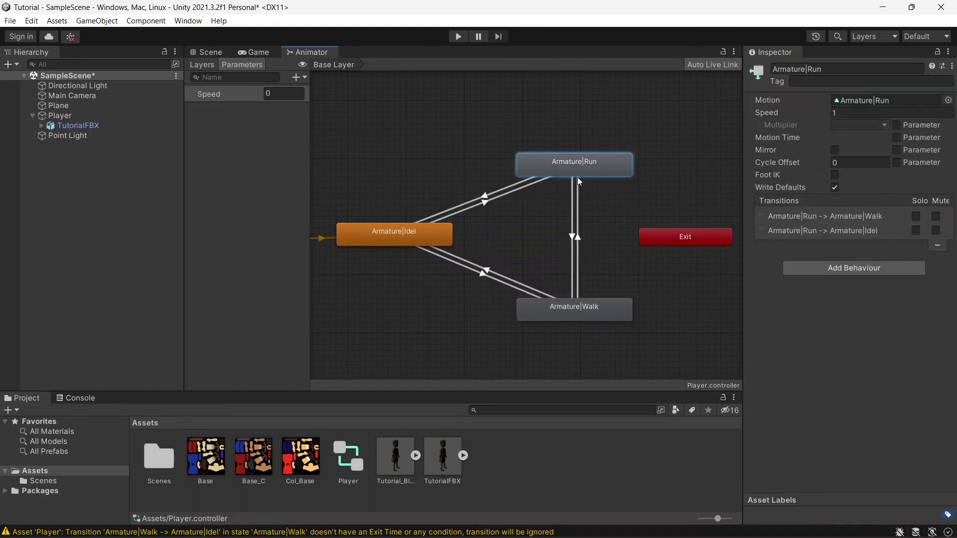
pyautogui.click(581, 236)
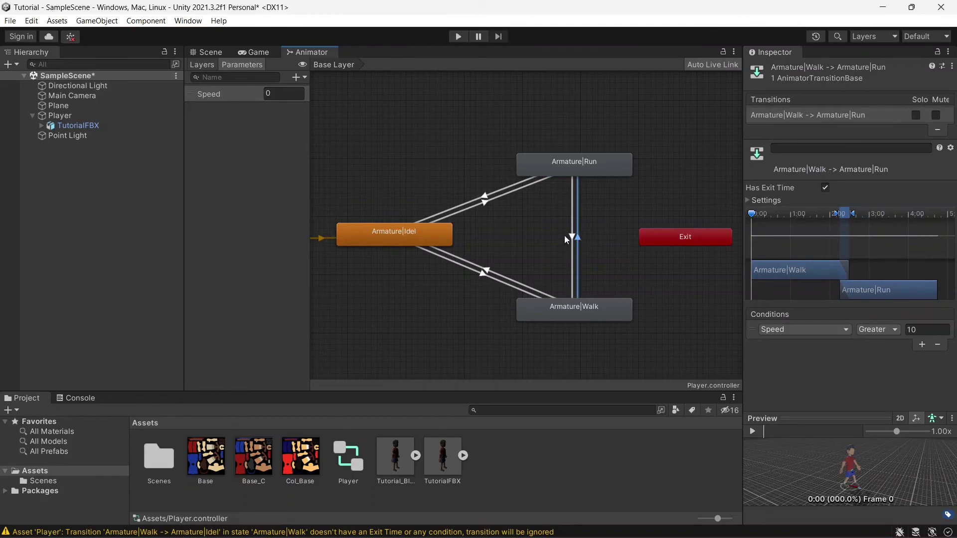
pyautogui.click(570, 233)
pyautogui.click(576, 238)
# Add a condition to the Armature|Idel -> Armature|Run transition requiring Speed Greater than 10
pyautogui.click(488, 201)
pyautogui.click(922, 344)
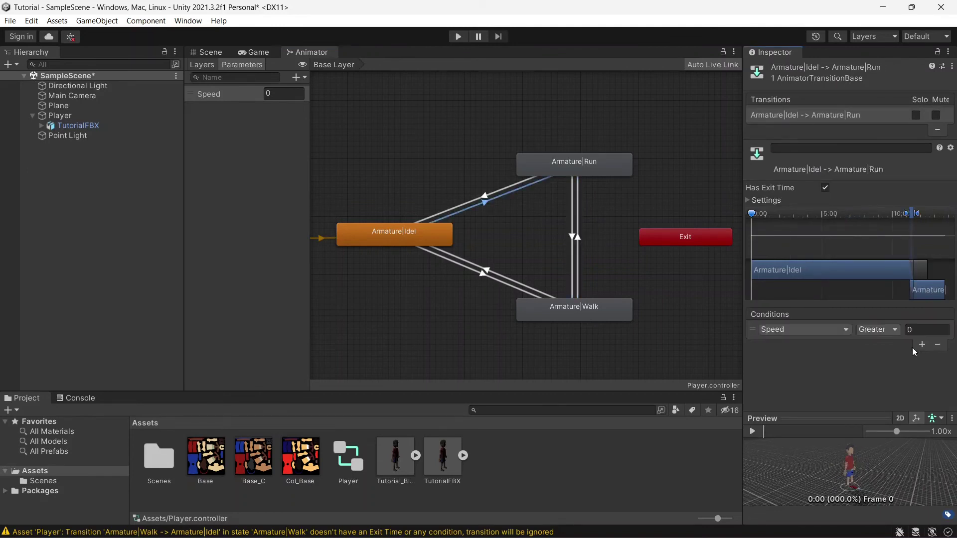
pyautogui.click(921, 327)
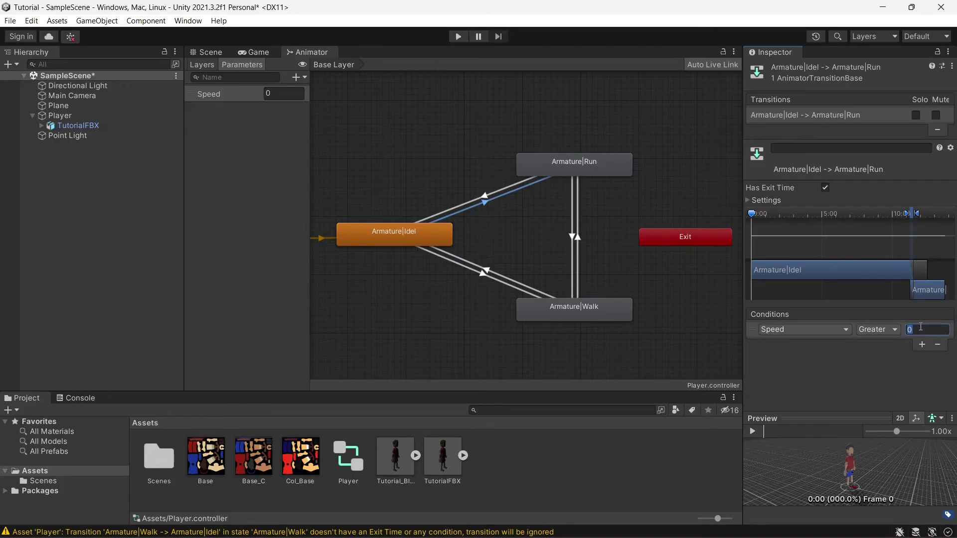
pyautogui.write('10')
# Add a condition to the Armature|Run -> Armature|Idel transition requiring Speed Less than 10
pyautogui.click(481, 194)
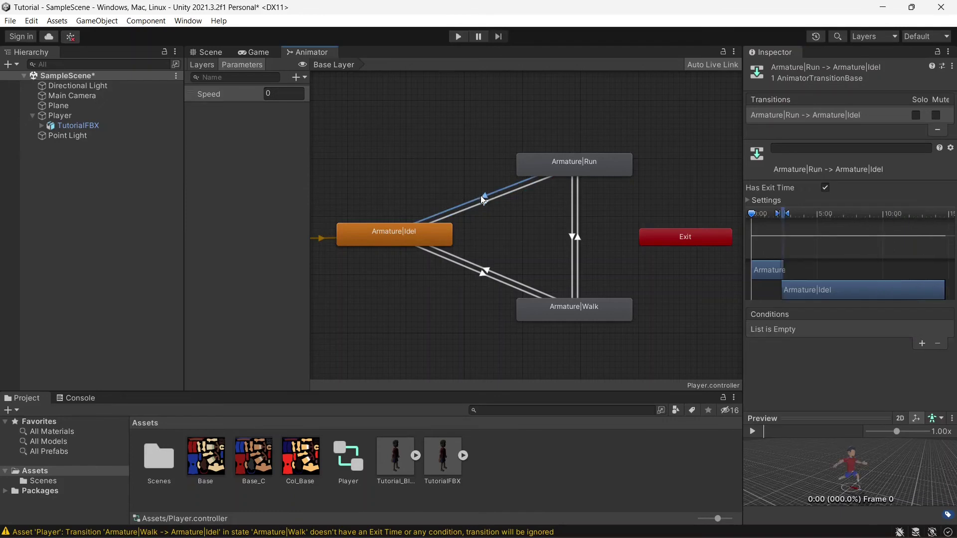
pyautogui.click(922, 345)
pyautogui.click(888, 333)
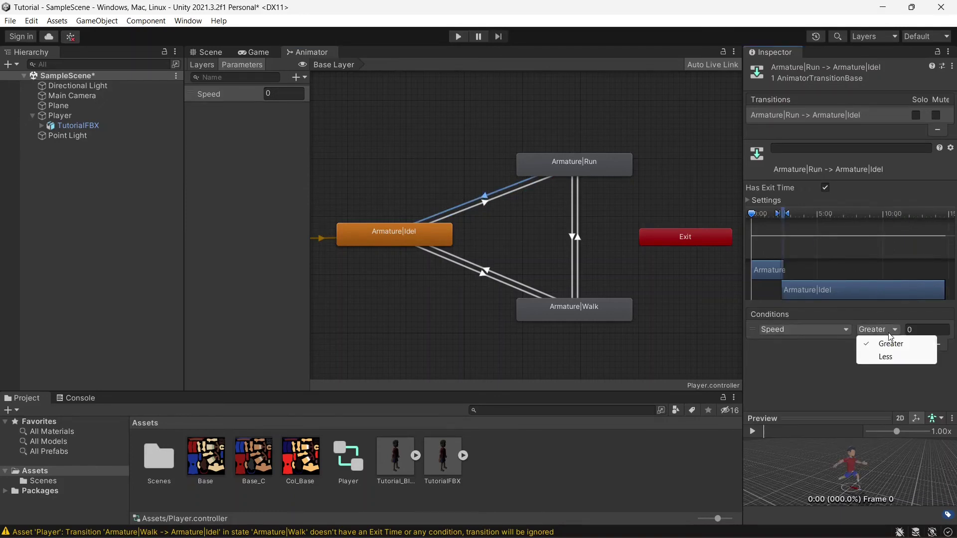
pyautogui.click(886, 357)
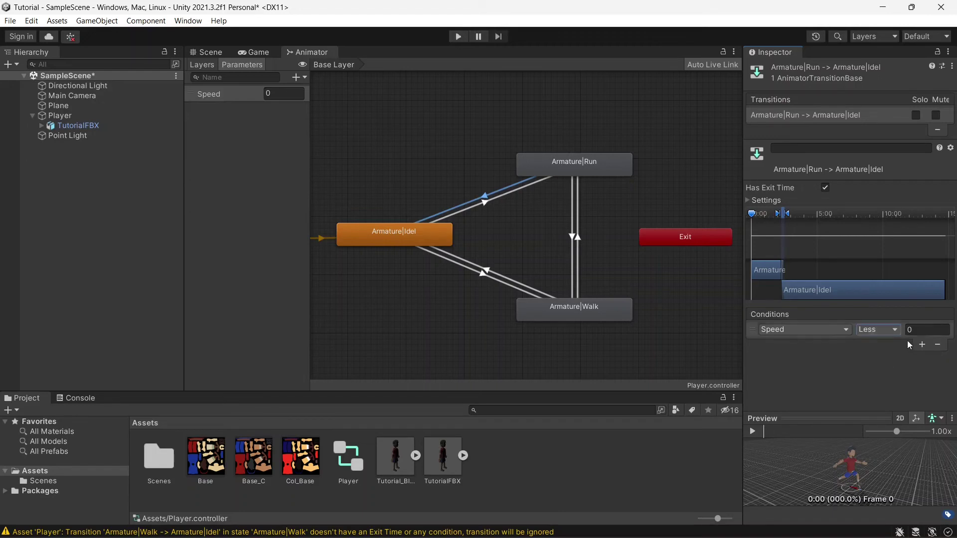
pyautogui.click(920, 331)
pyautogui.write('10')
pyautogui.click(851, 382)
# Look over the Armature|Run and Armature|Idel states, and clear the console messages before returning to the project assets
pyautogui.click(572, 170)
pyautogui.click(409, 237)
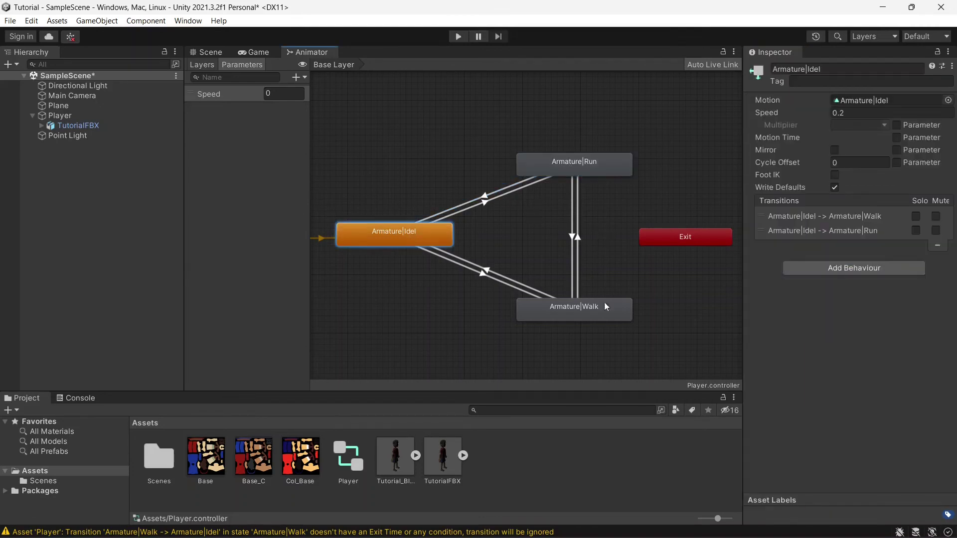
pyautogui.click(671, 344)
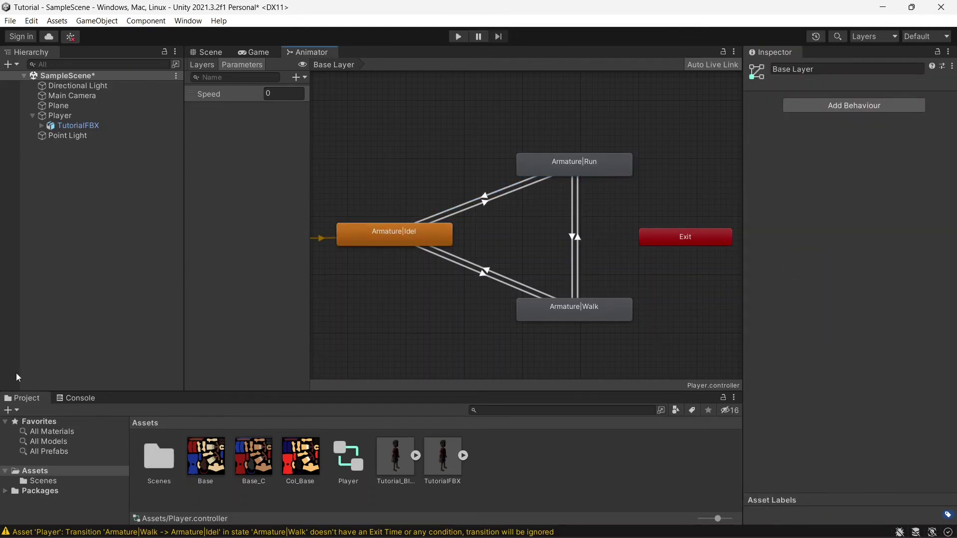
pyautogui.click(79, 398)
pyautogui.click(15, 410)
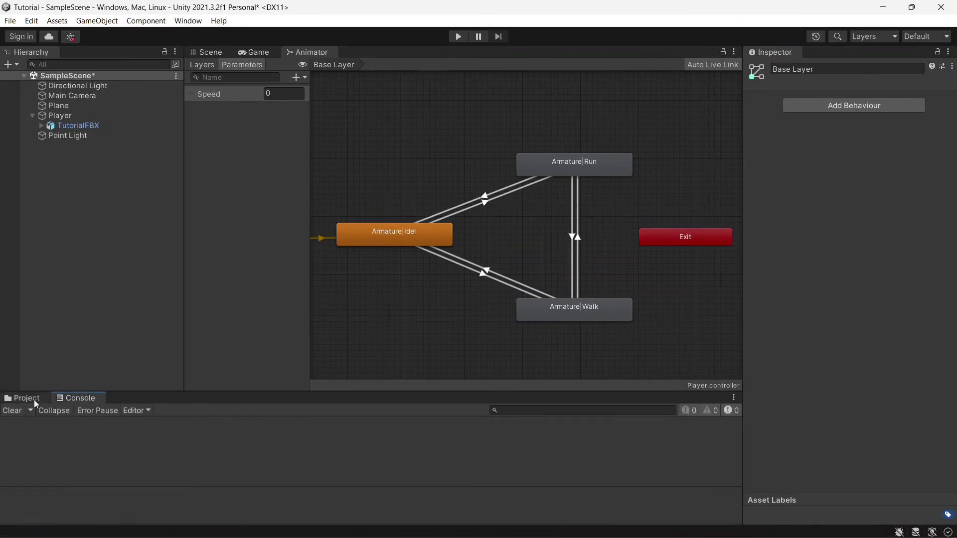
pyautogui.click(27, 398)
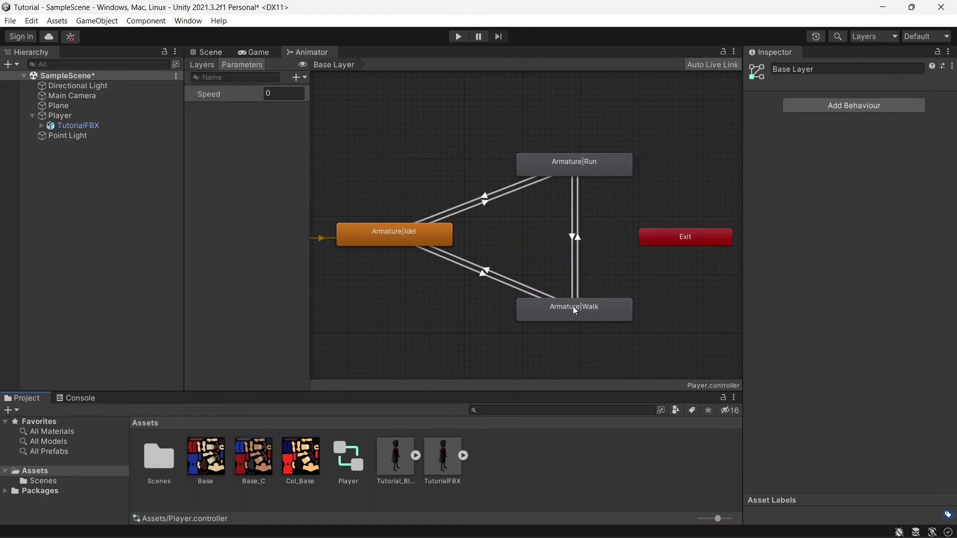
# Move the Armature|Walk state up level with Armature|Idel and check the condition of the Armature|Run -> Armature|Idel transition
pyautogui.moveTo(573, 306); pyautogui.dragTo(573, 230)
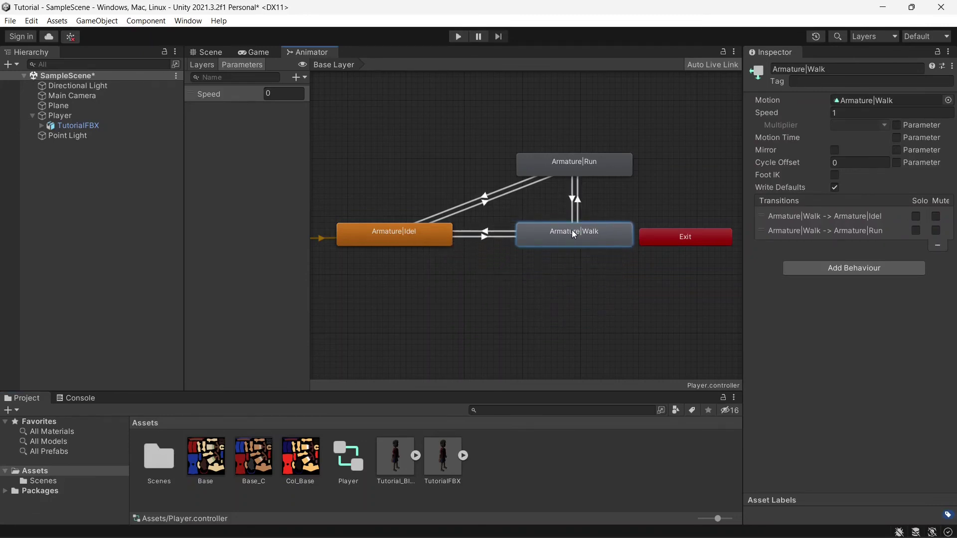
pyautogui.click(486, 204)
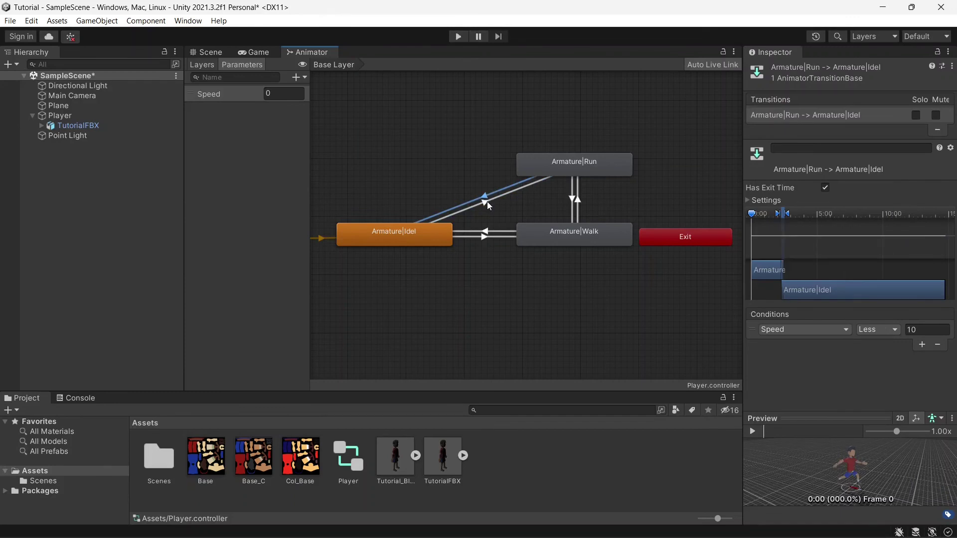
pyautogui.click(251, 52)
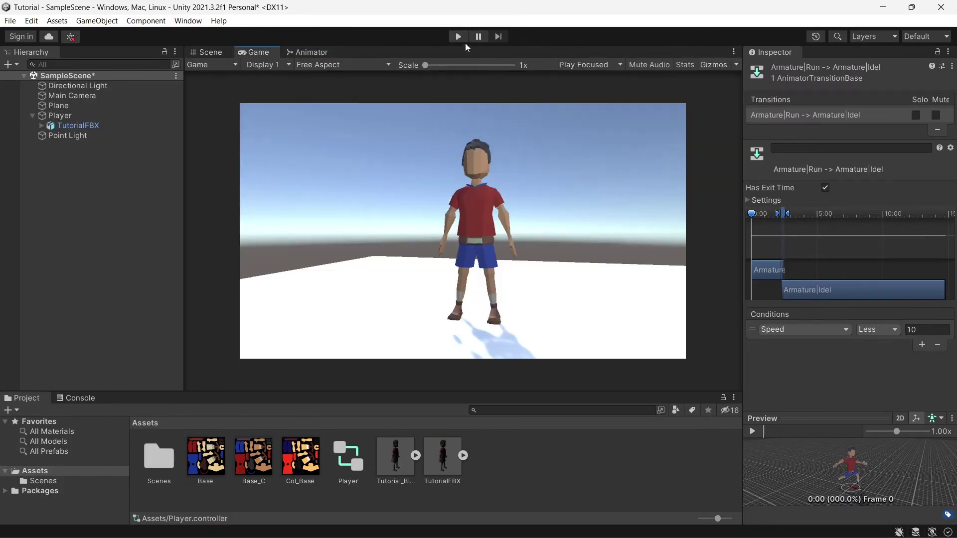
pyautogui.click(310, 52)
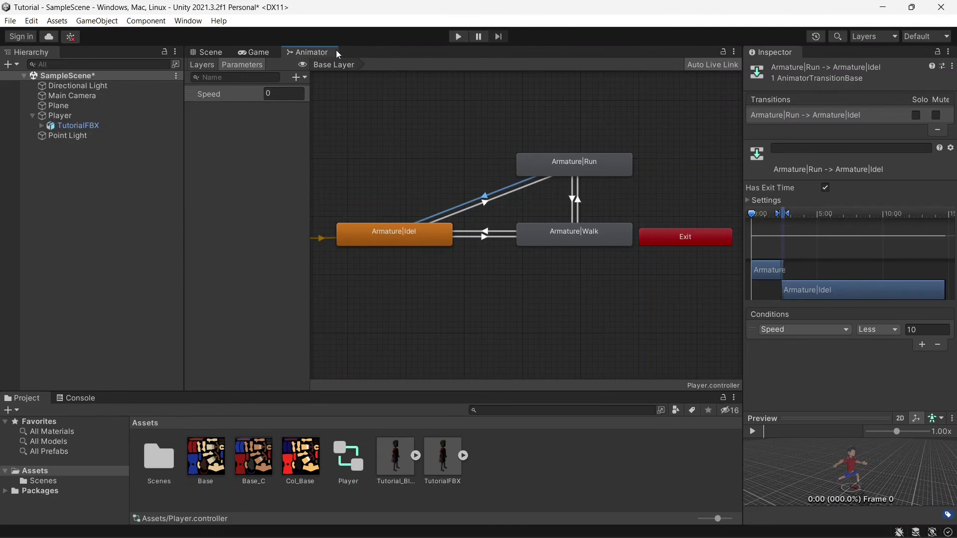
# Dock the Game view above the Inspector and enlarge it so it shows beside the Animator graph
pyautogui.click(245, 52)
pyautogui.moveTo(251, 50); pyautogui.dragTo(806, 102)
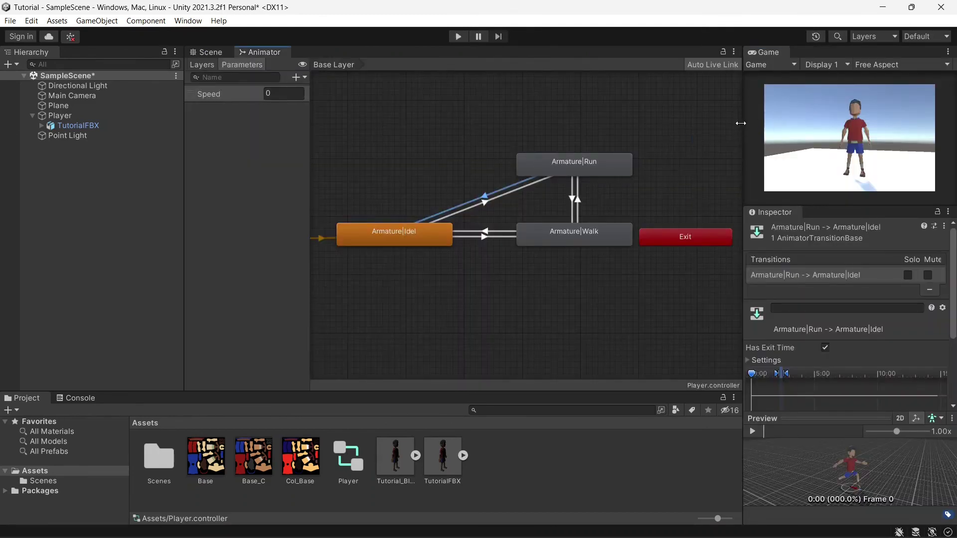
pyautogui.moveTo(746, 138); pyautogui.dragTo(561, 139)
pyautogui.moveTo(747, 208); pyautogui.dragTo(748, 360)
pyautogui.moveTo(255, 176); pyautogui.dragTo(233, 176)
# Test the animator transitions in play mode with the Speed parameter at 2 and 15, and stop playing
pyautogui.hotkey('ctrl', 'p')
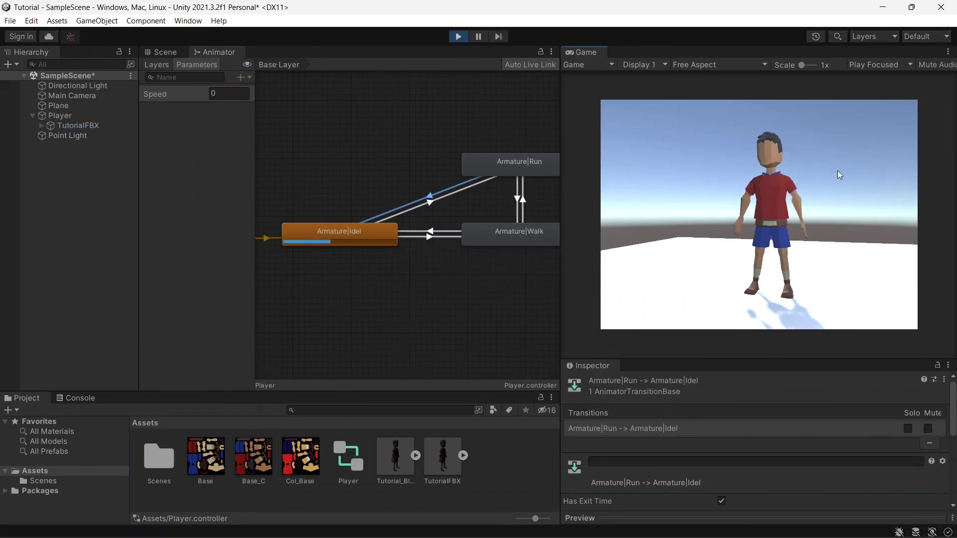
pyautogui.click(232, 94)
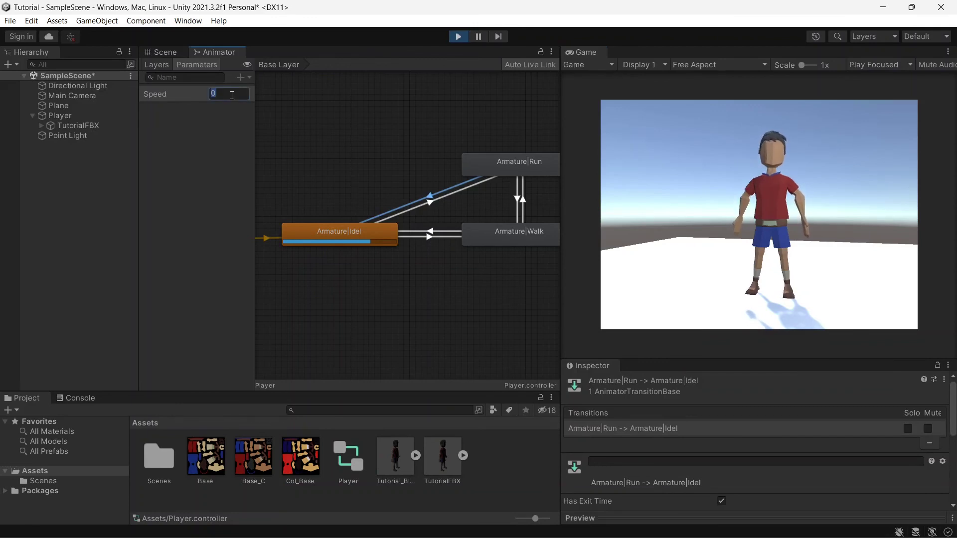
pyautogui.write('2')
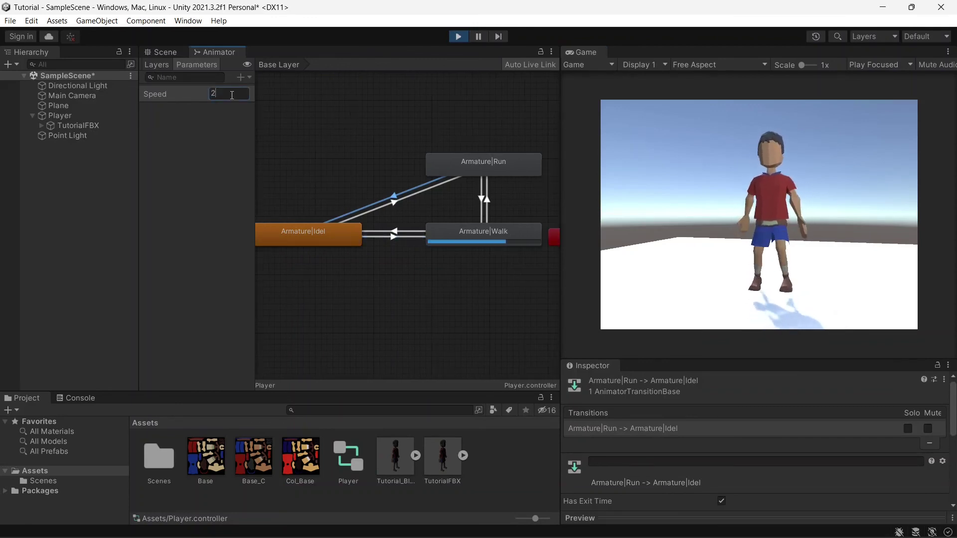
pyautogui.press('BackSpace')
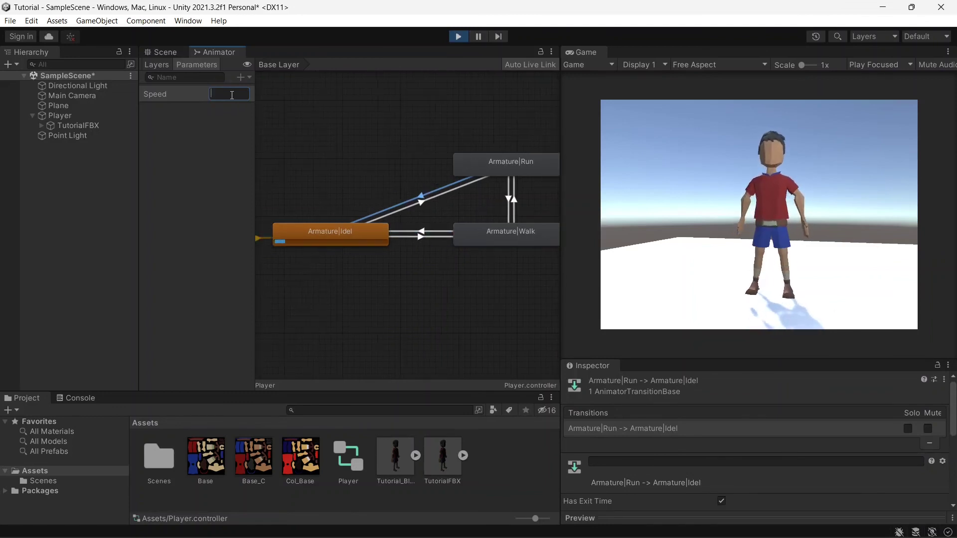
pyautogui.write('15')
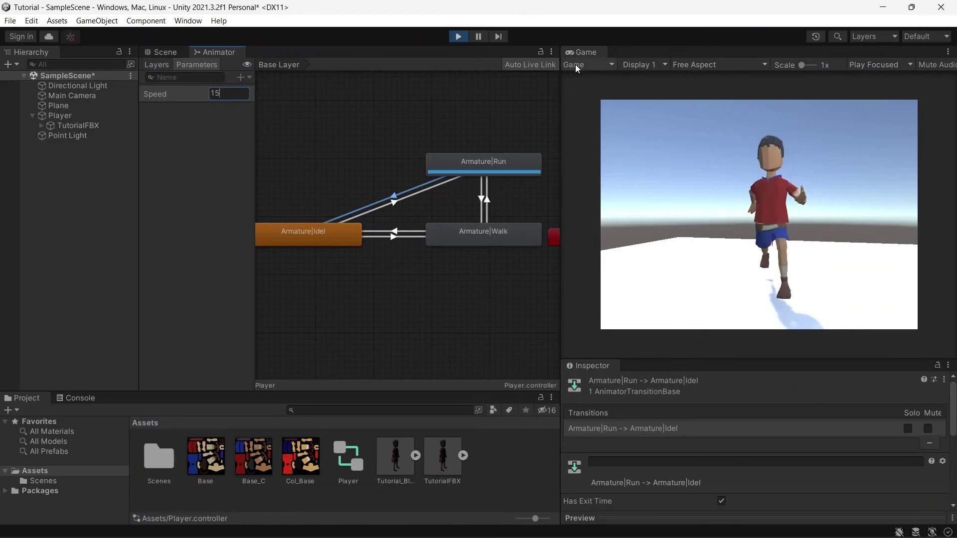
pyautogui.click(455, 36)
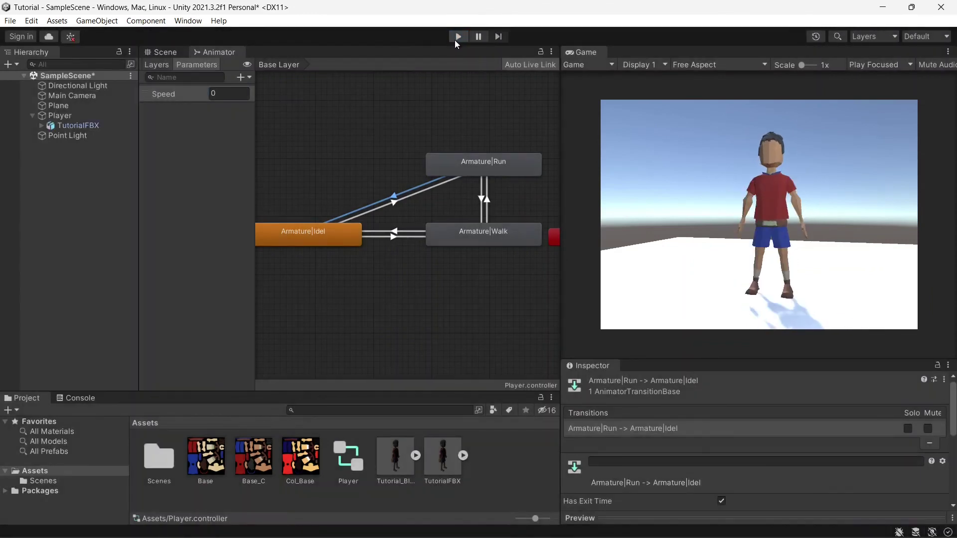
# Dock the Game view back beside the Animator and widen the Animator area by narrowing the Inspector
pyautogui.click(489, 202)
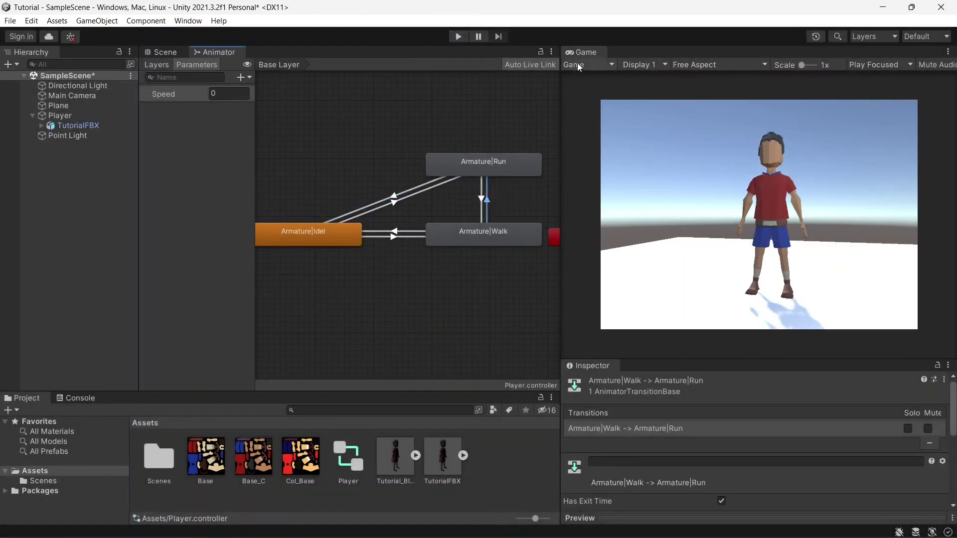
pyautogui.moveTo(582, 52); pyautogui.dragTo(206, 65)
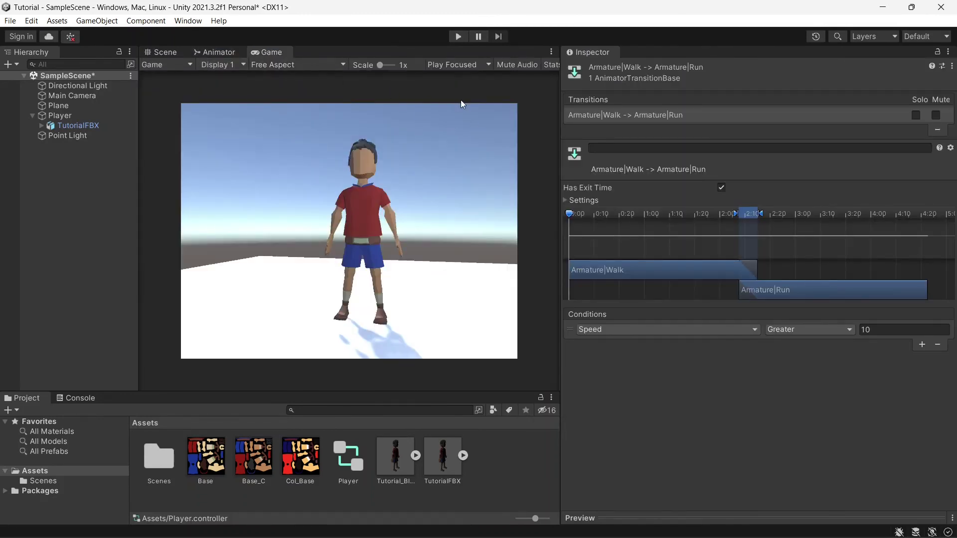
pyautogui.click(227, 54)
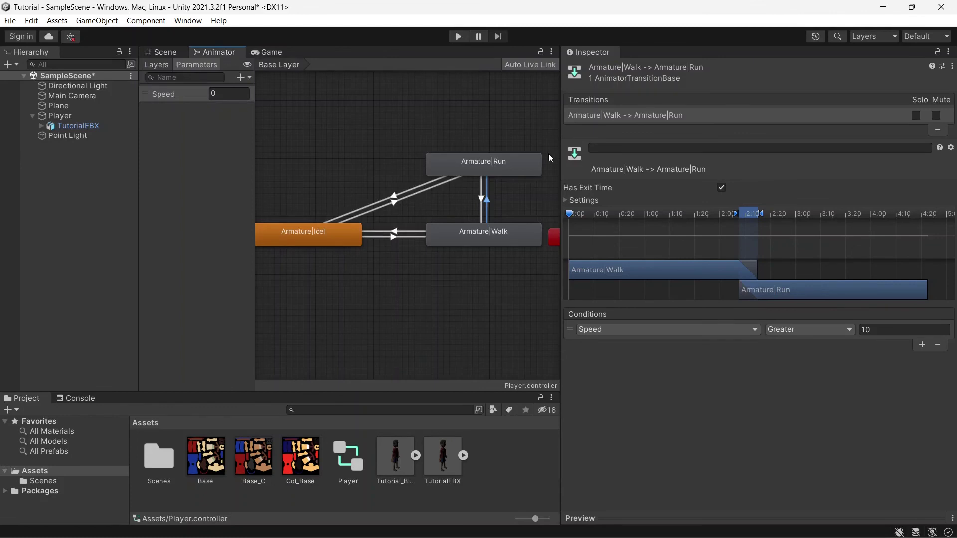
pyautogui.moveTo(557, 179); pyautogui.dragTo(736, 181)
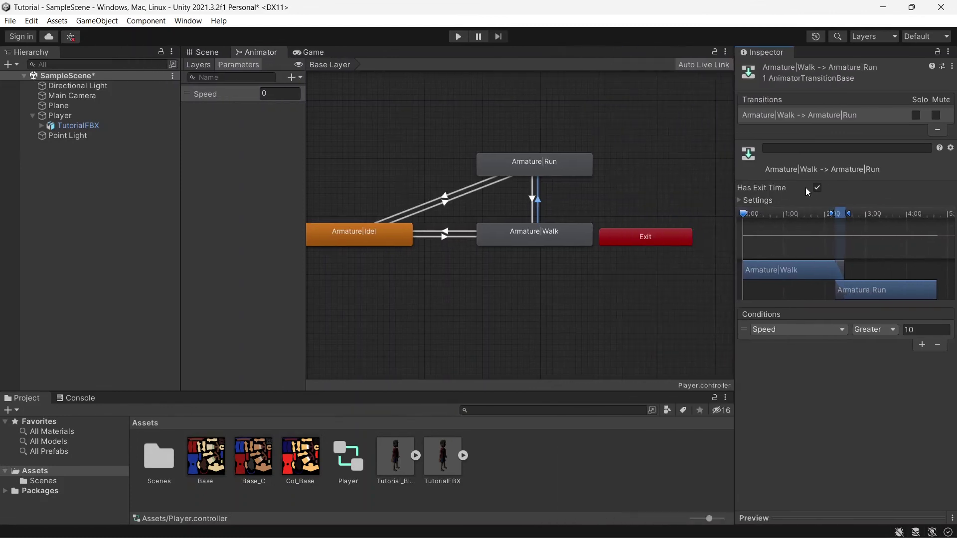
# Turn off Has Exit Time on the state transitions, including Armature|Walk -> Armature|Run and Armature|Run -> Armature|Idel
pyautogui.click(817, 188)
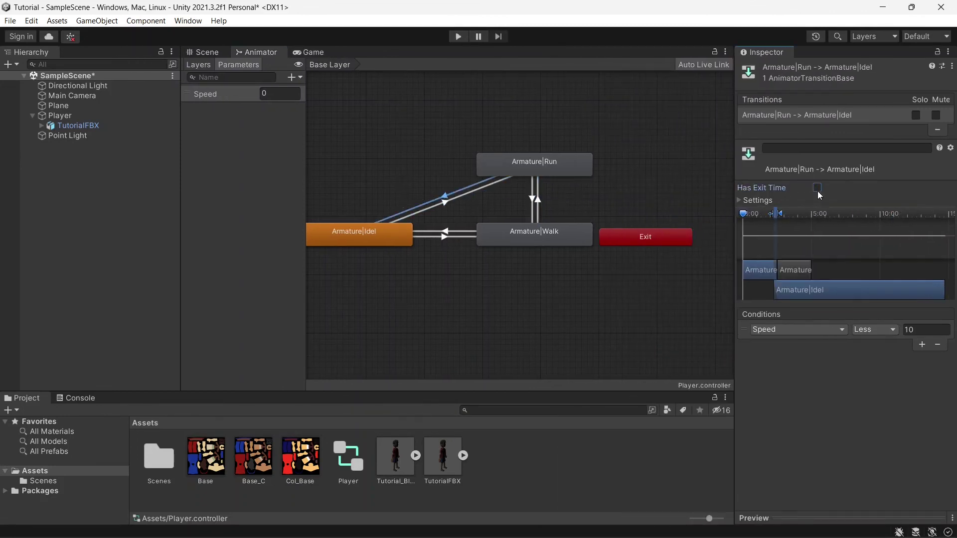
pyautogui.click(565, 244)
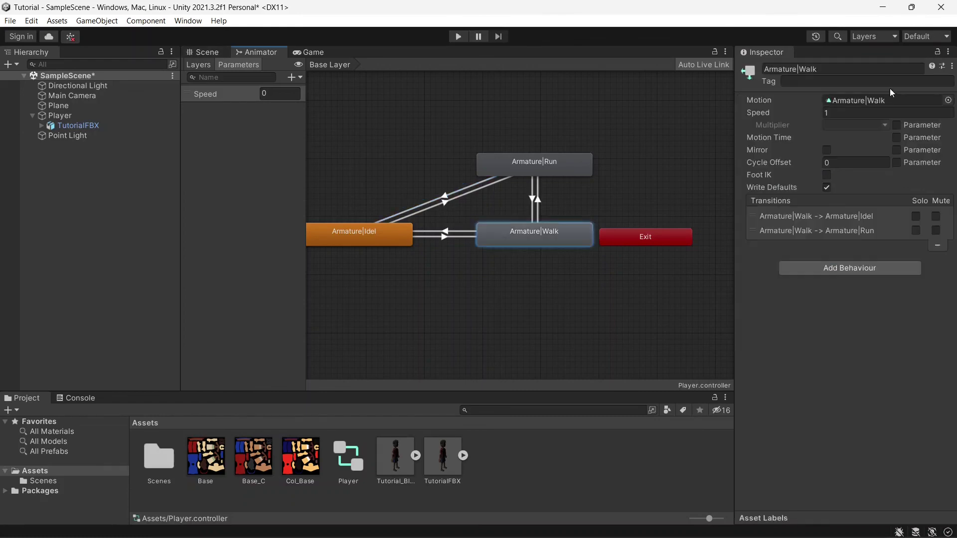
pyautogui.click(534, 164)
# Enter play mode and dock the Game view above the Inspector, enlarged to fill most of that column
pyautogui.click(458, 37)
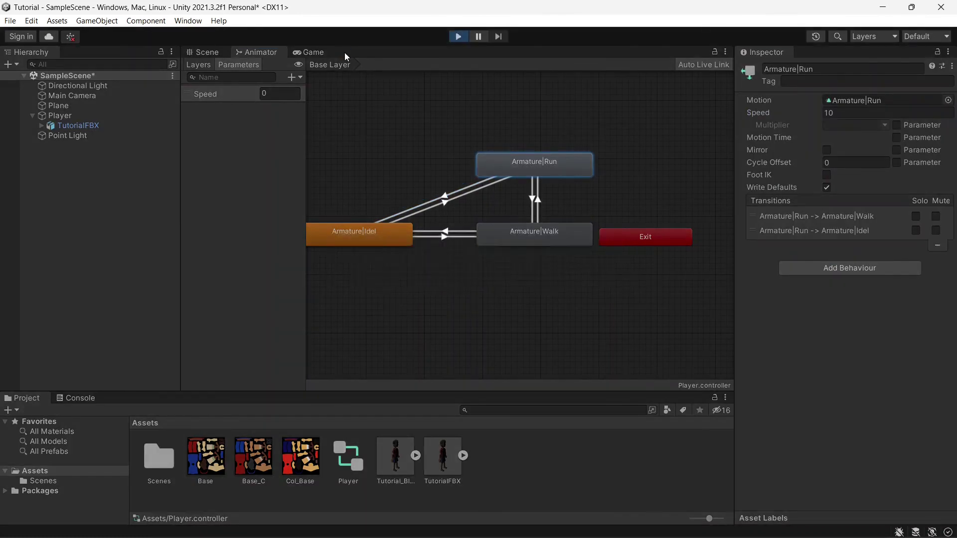
pyautogui.moveTo(315, 51); pyautogui.dragTo(850, 108)
pyautogui.moveTo(855, 174); pyautogui.dragTo(855, 386)
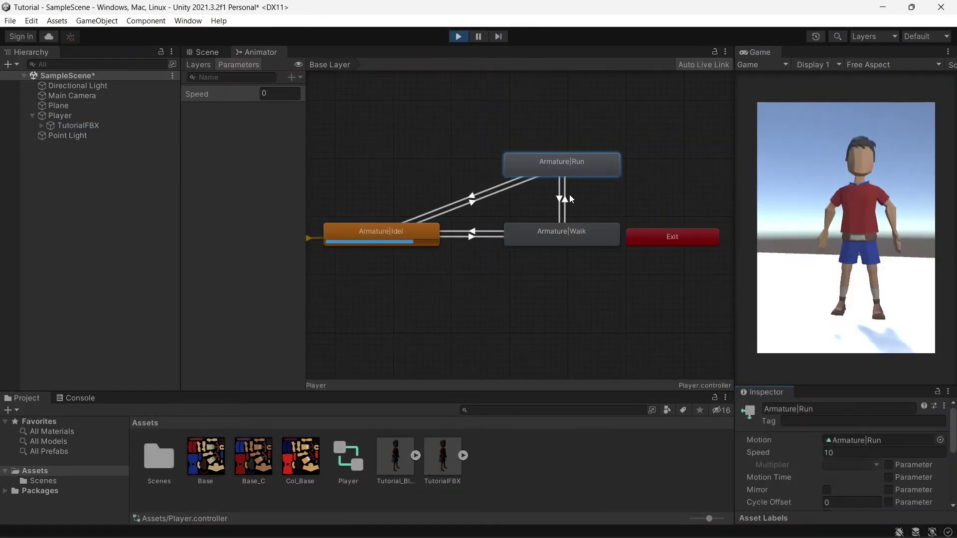
# Test how the states switch with the Speed parameter at 2 and at 15, and exit play mode
pyautogui.click(280, 93)
pyautogui.write('2')
pyautogui.press('BackSpace')
pyautogui.write('15')
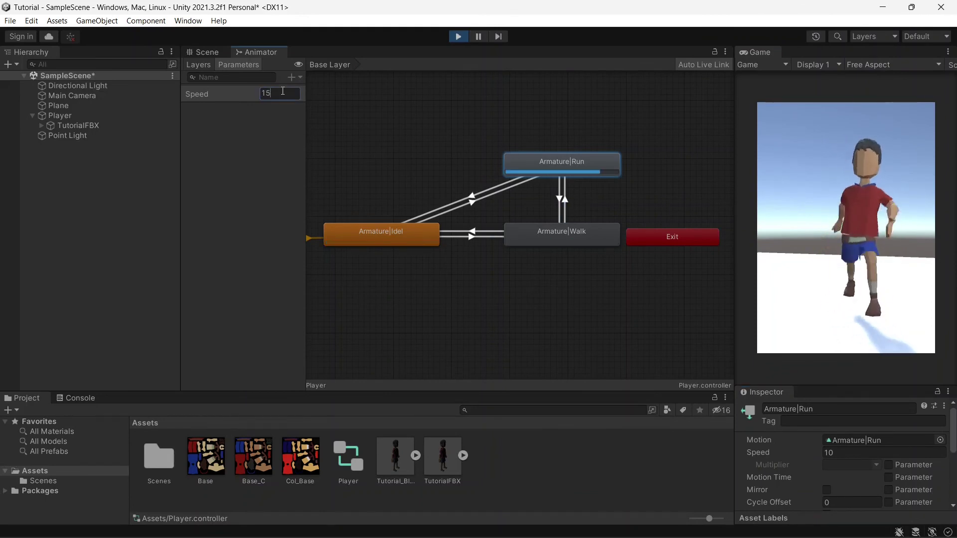
pyautogui.click(458, 36)
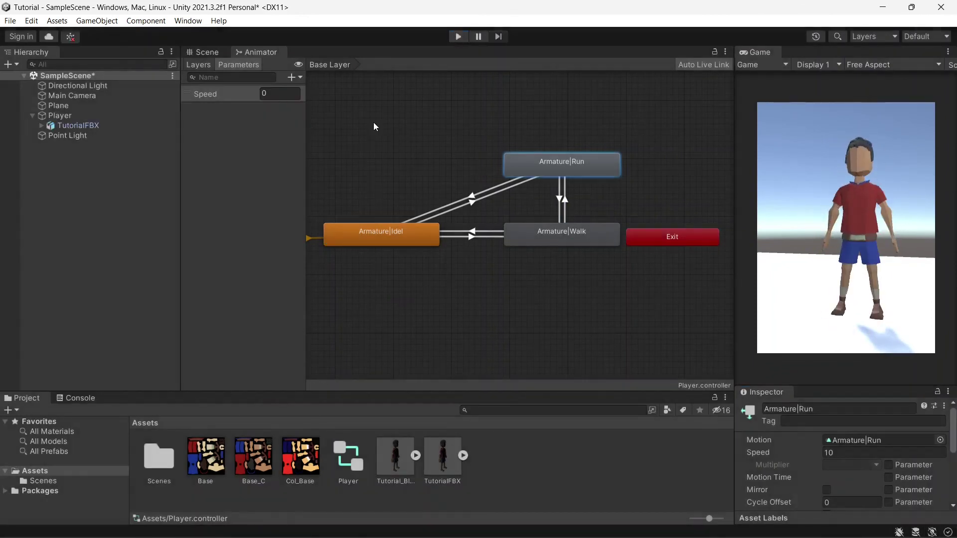
# Set the playback speed of the Armature|Run state to 4 and of the Armature|Walk state to 1.5
pyautogui.click(858, 453)
pyautogui.write('4')
pyautogui.click(541, 229)
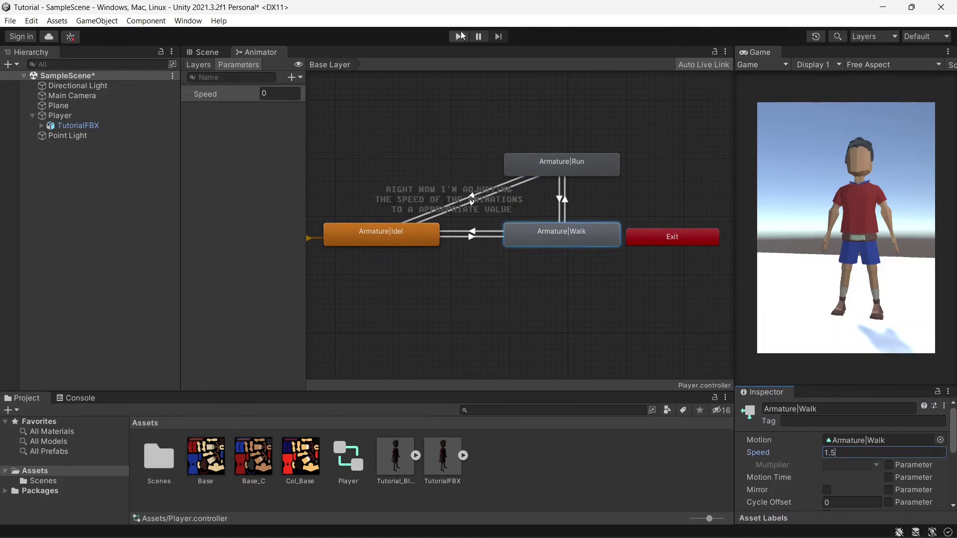
# Enter play mode and set the playback speed of the Armature|Idel state to 0.35
pyautogui.click(457, 36)
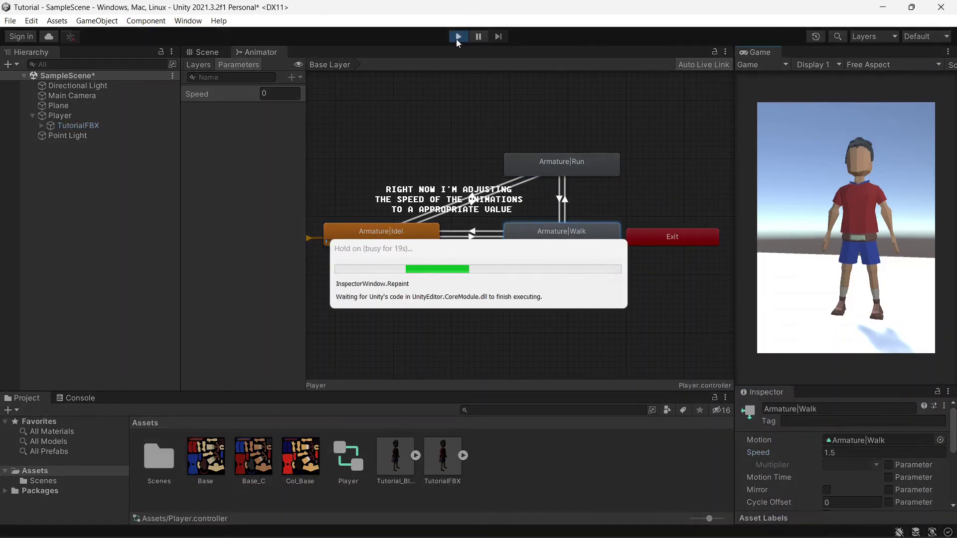
pyautogui.click(381, 231)
pyautogui.click(847, 453)
pyautogui.write('.5')
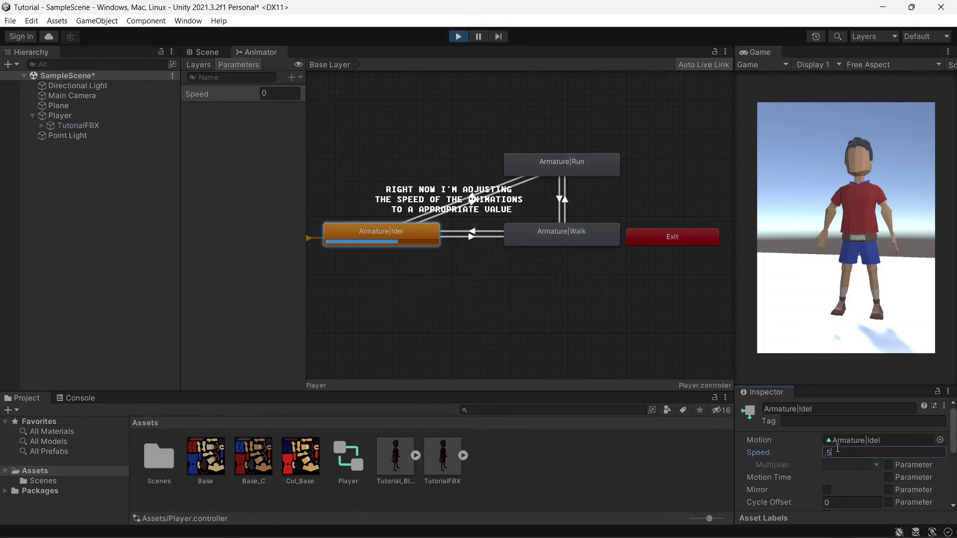
pyautogui.press('BackSpace')
pyautogui.press('BackSpace')
pyautogui.write('0.35')
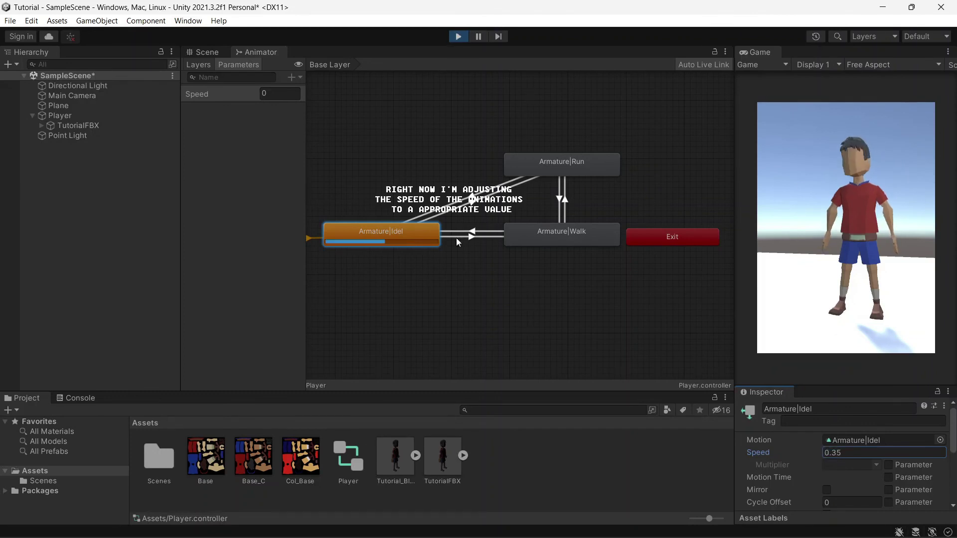
# Examine the animated character from the side in the Scene view while the game is playing
pyautogui.click(207, 51)
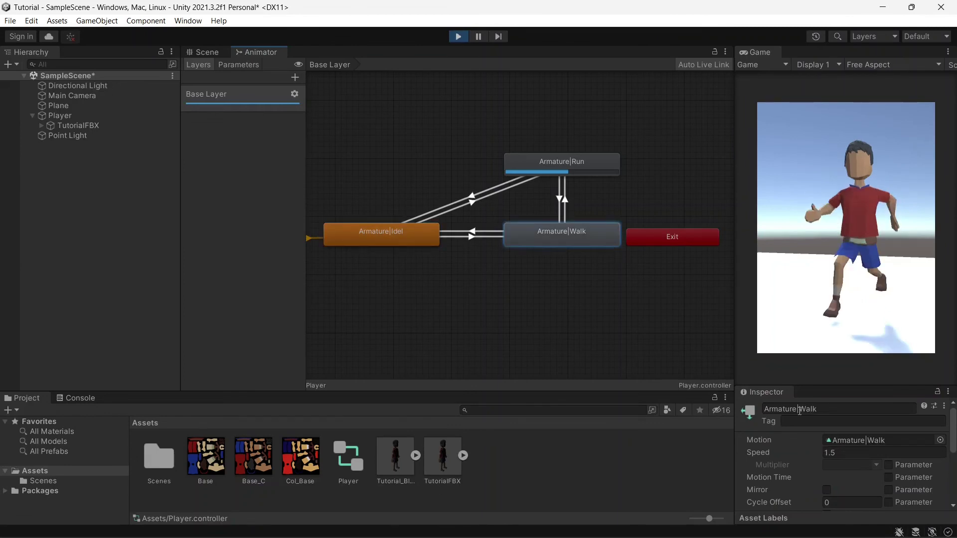
pyautogui.click(207, 54)
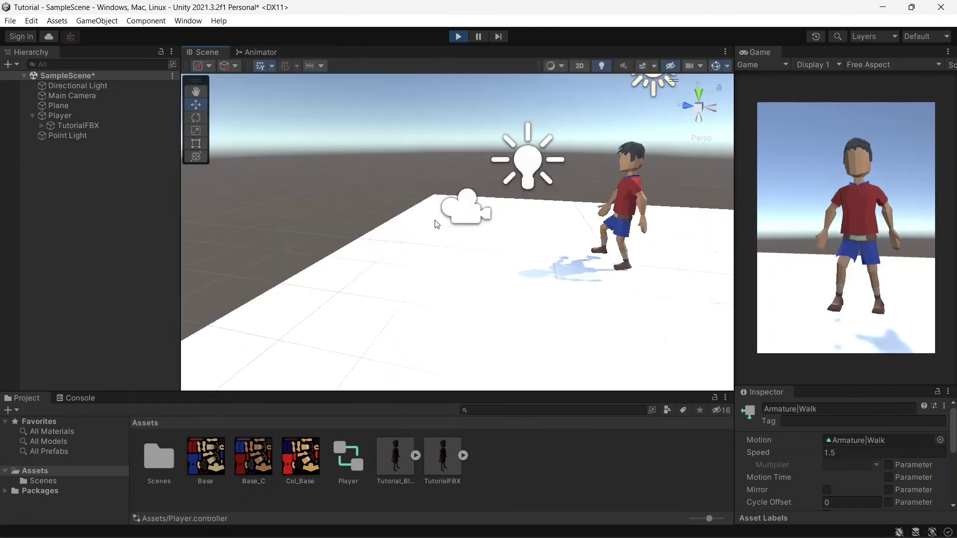
pyautogui.keyDown('alt'); pyautogui.moveTo(652, 79); pyautogui.dragTo(439, 223); pyautogui.keyUp('alt')
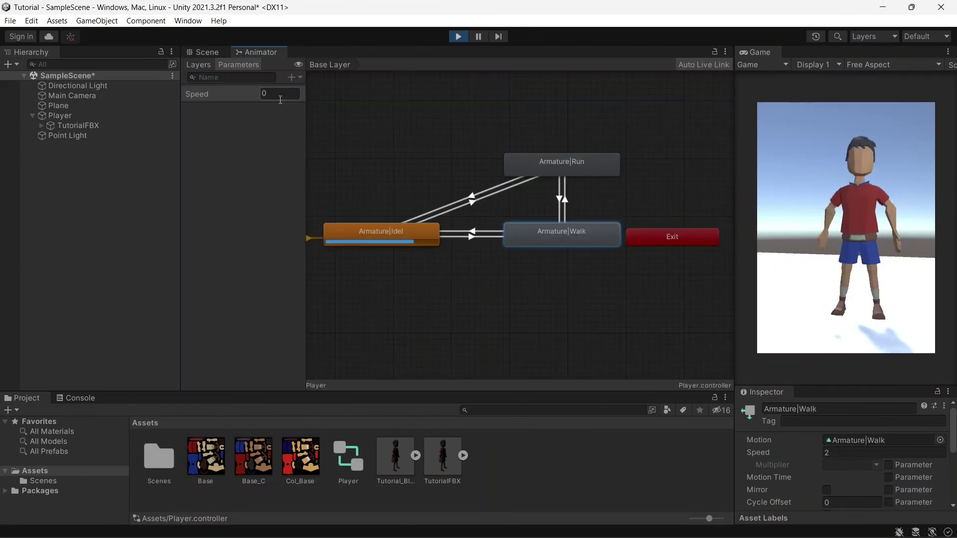
# Test how the animator states switch with the Speed parameter at 1 and at 0.1, and select the Armature|Idel state
pyautogui.click(280, 93)
pyautogui.write('1')
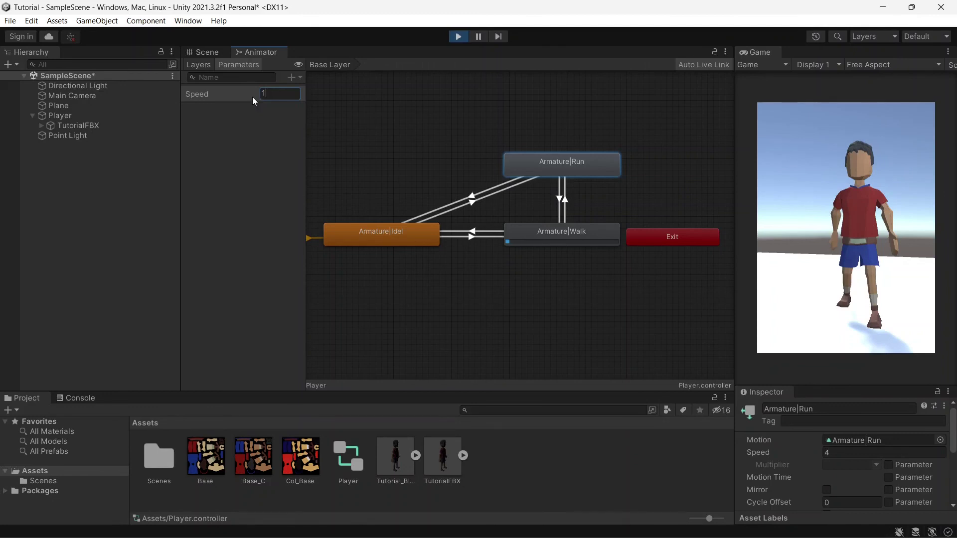
pyautogui.press('BackSpace')
pyautogui.write('.1')
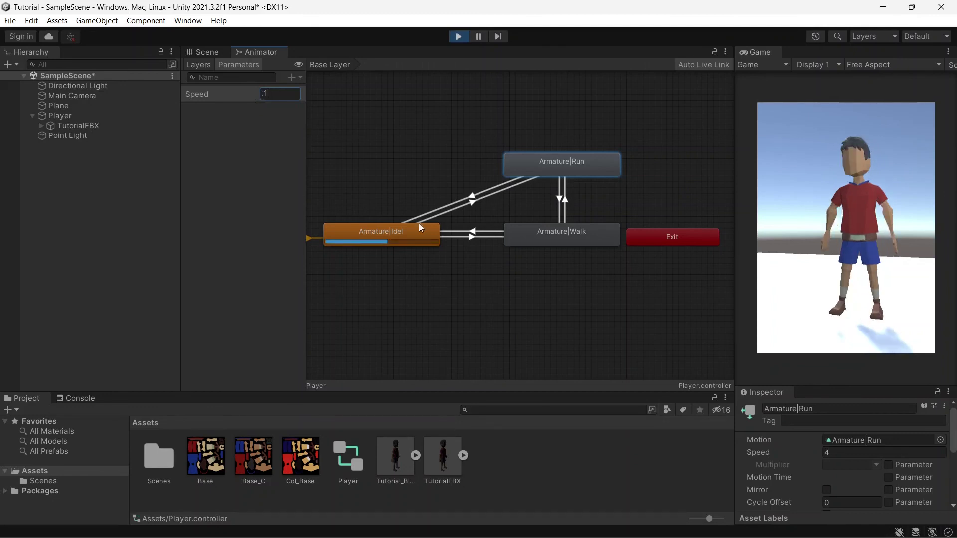
pyautogui.moveTo(419, 223); pyautogui.dragTo(424, 224)
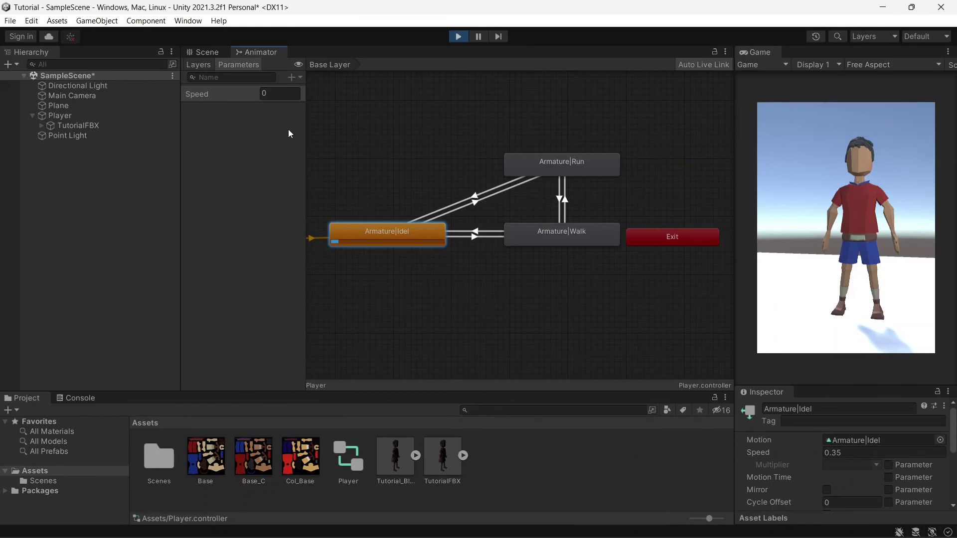
# Test the state switch with the Speed parameter at 0.2, clear the value again and exit play mode
pyautogui.write('.2')
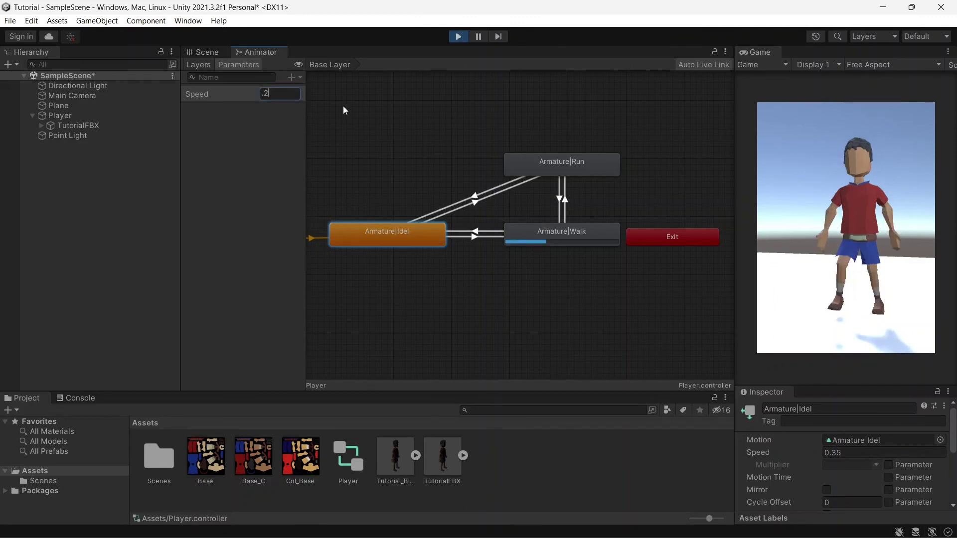
pyautogui.press('BackSpace')
pyautogui.press('BackSpace')
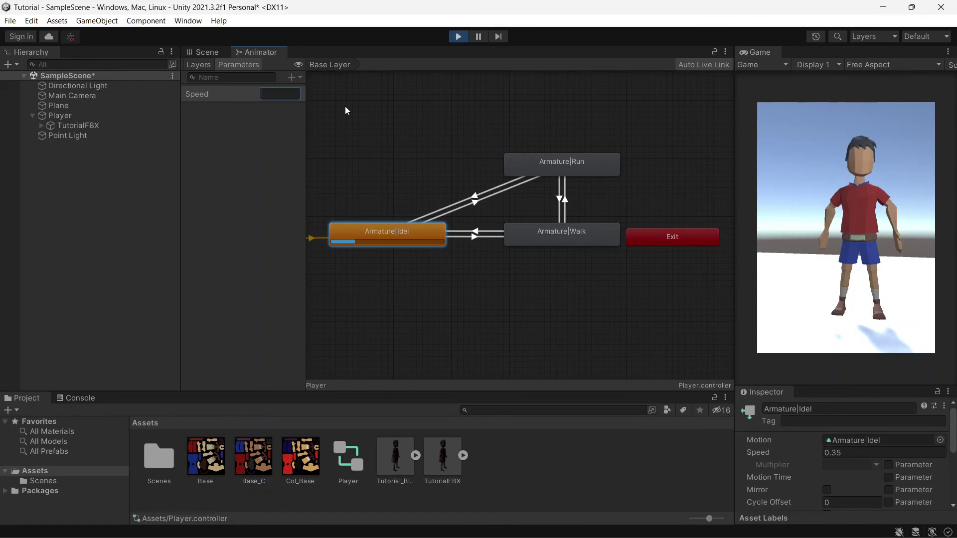
pyautogui.hotkey('ctrl', 'p')
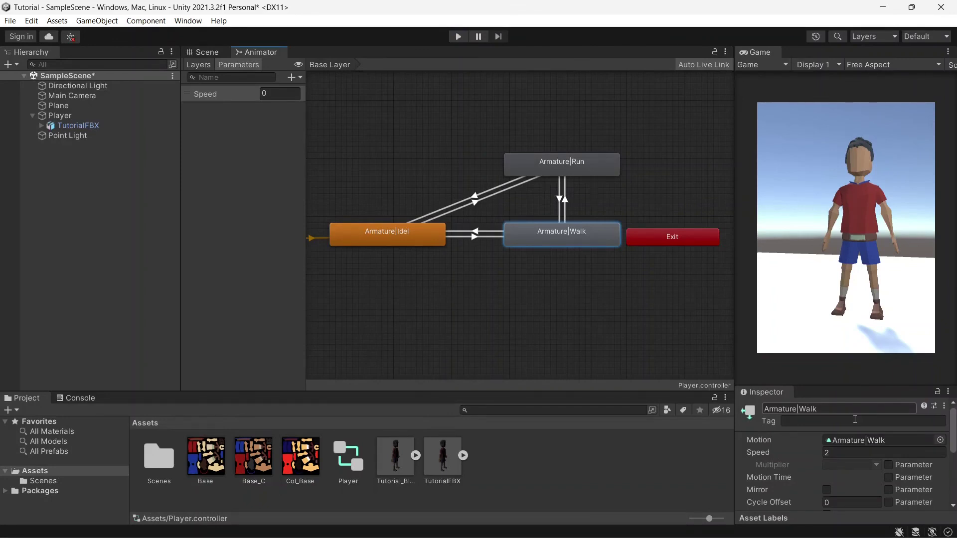
# Inspect the Armature|Run state's settings and return to the Scene view to look at the character
pyautogui.click(561, 172)
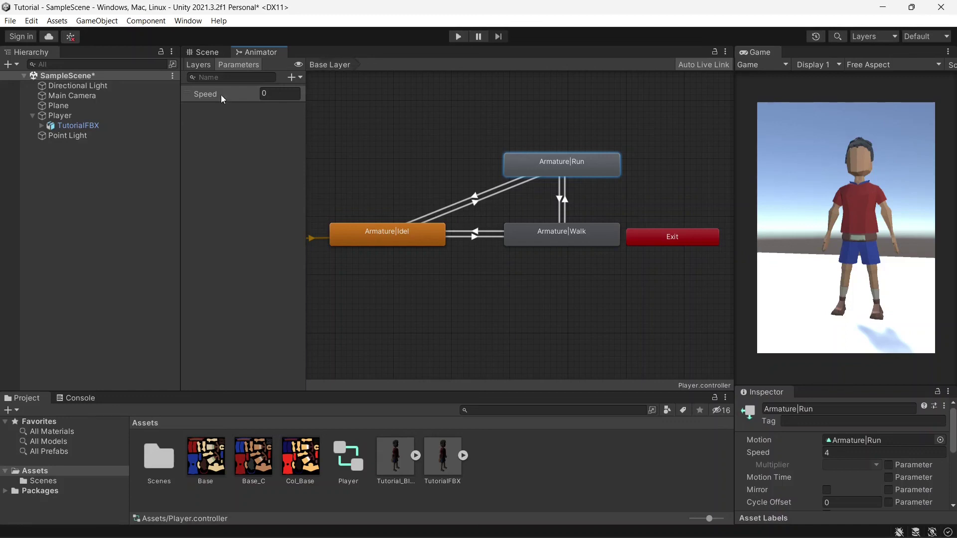
pyautogui.click(278, 93)
pyautogui.hotkey('ctrl', '1')
pyautogui.moveTo(370, 123); pyautogui.dragTo(421, 88, button='middle')
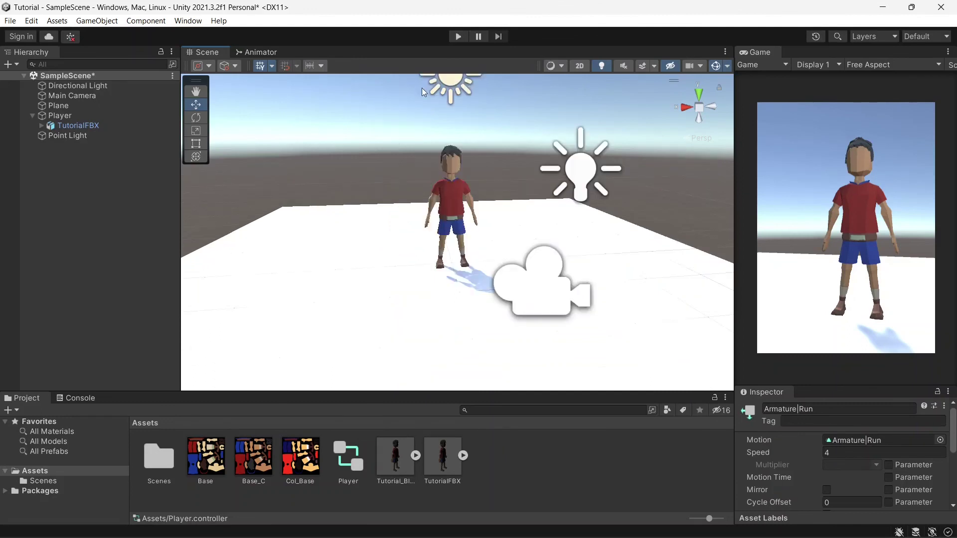